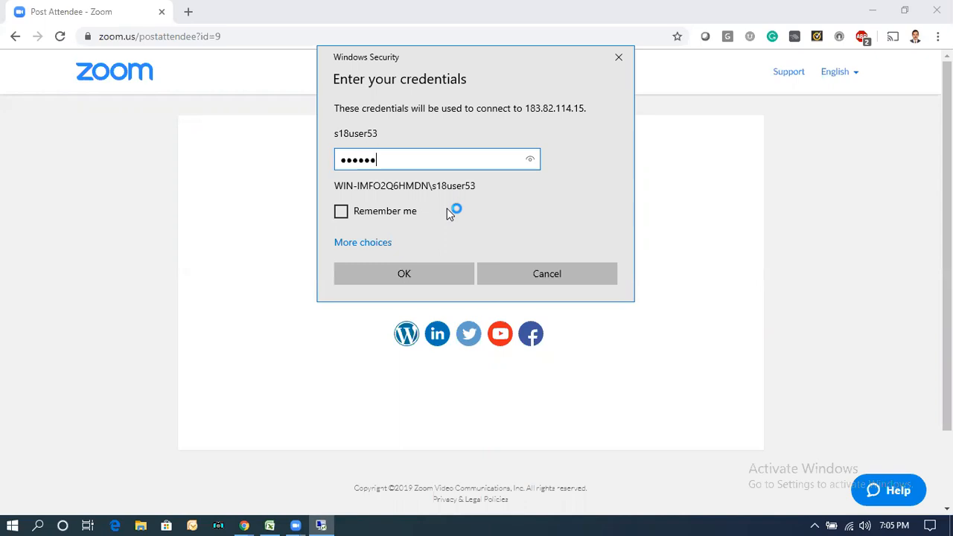
# Submit the Windows Security credentials to connect to the remote SAP server
pyautogui.press('Return')
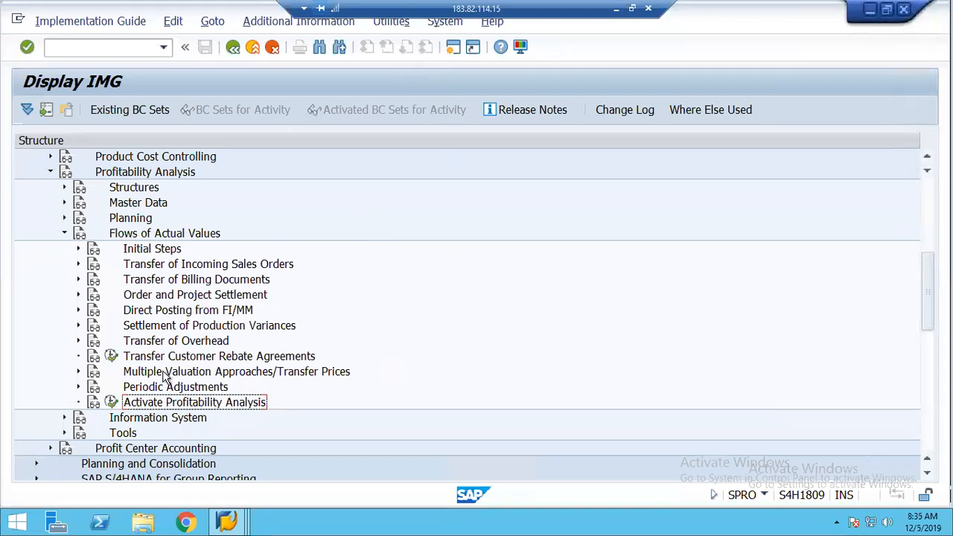
# Activate account-based profitability analysis for controlling area 1248 and save it under a customizing request
pyautogui.click(110, 403)
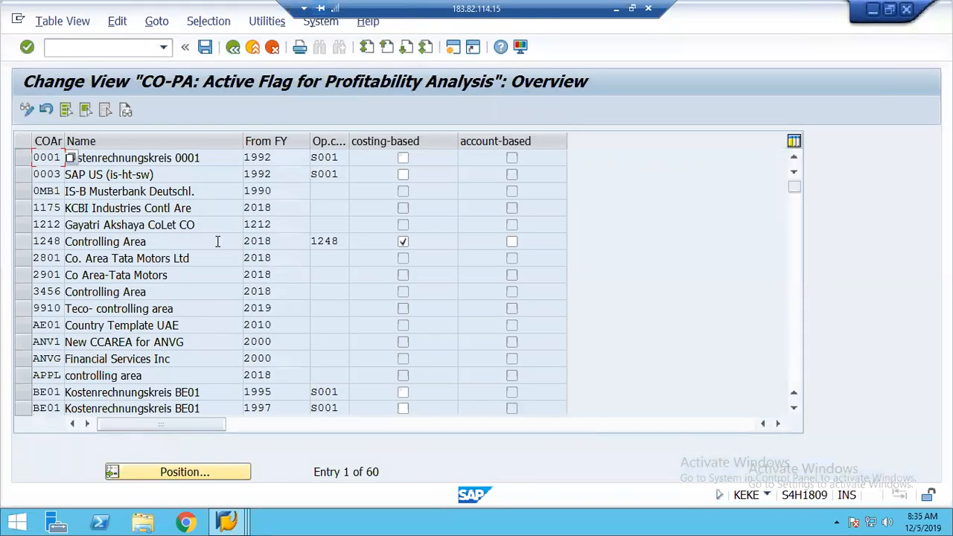
pyautogui.click(513, 243)
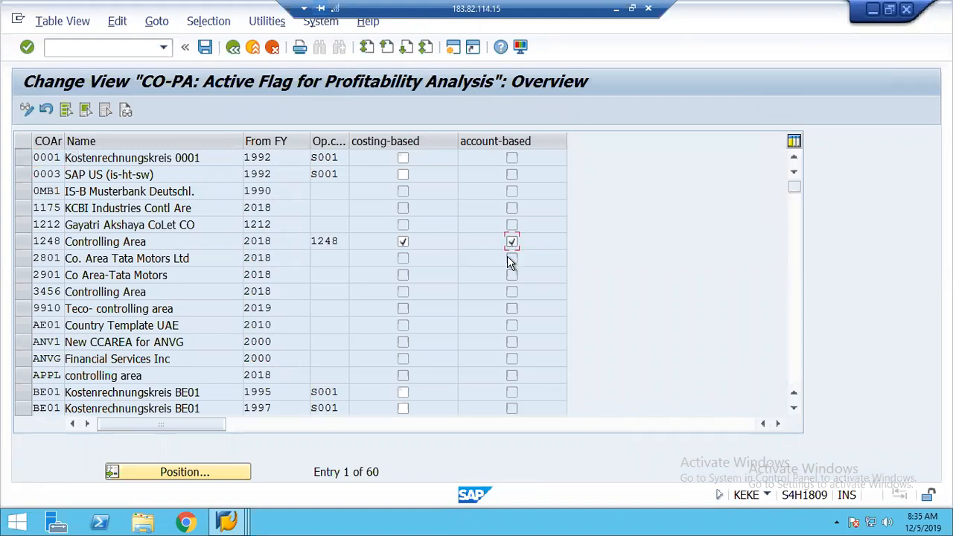
pyautogui.click(205, 47)
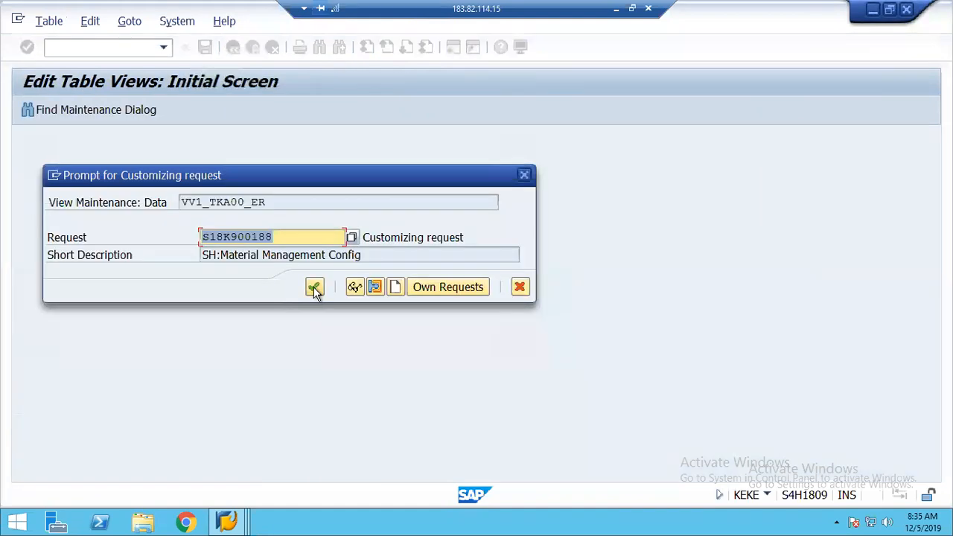
pyautogui.click(314, 287)
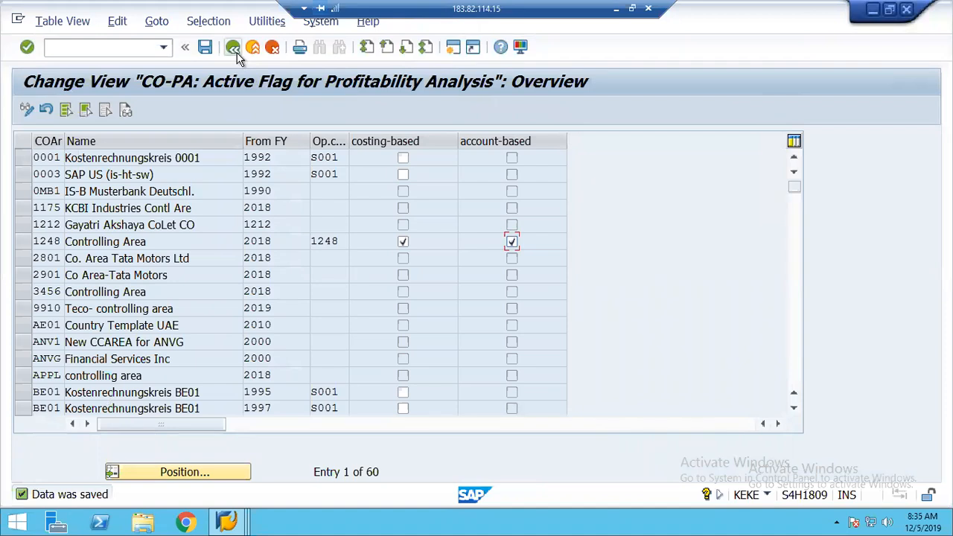
pyautogui.click(234, 48)
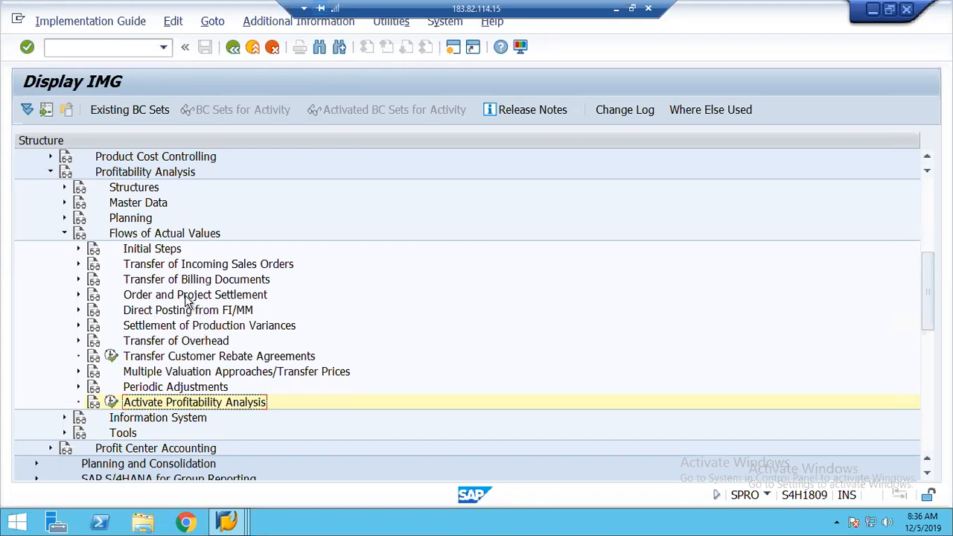
# Open the header data of assessment cycle ACCTAS through Transfer of Overhead's Change Actual Assessment
pyautogui.click(173, 342)
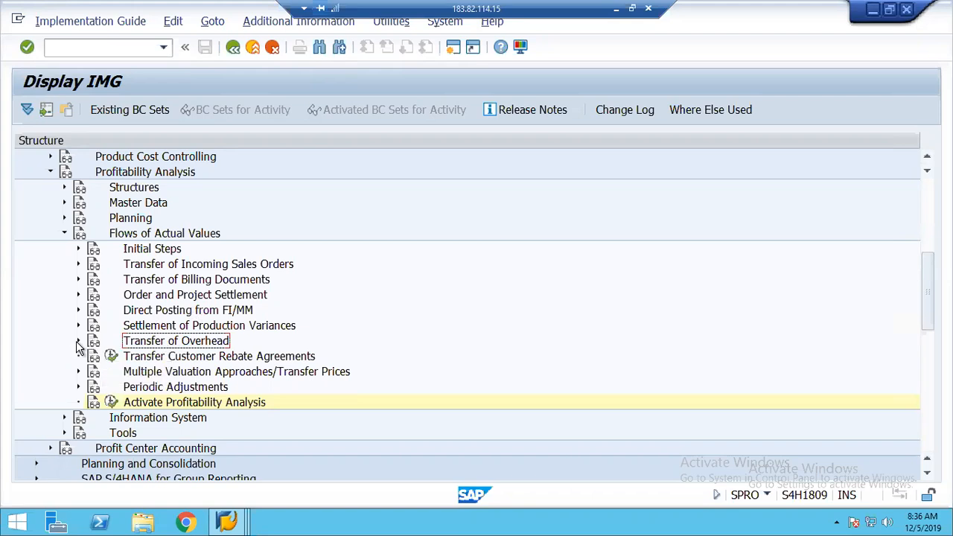
pyautogui.doubleClick(143, 344)
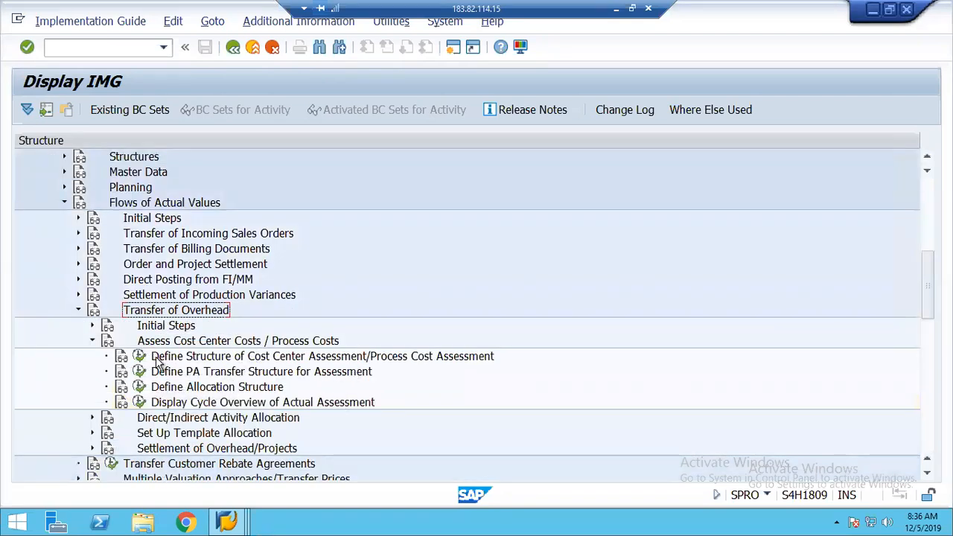
pyautogui.click(140, 366)
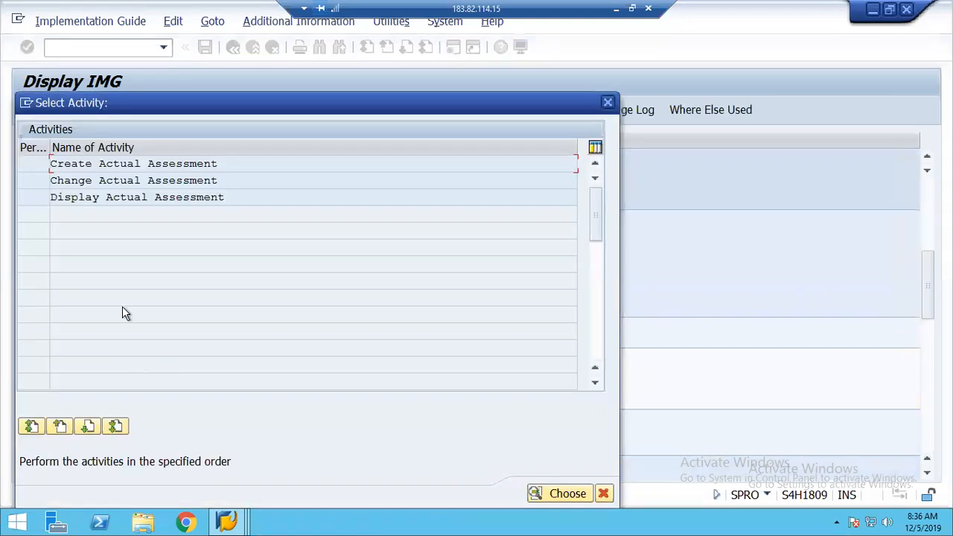
pyautogui.doubleClick(103, 181)
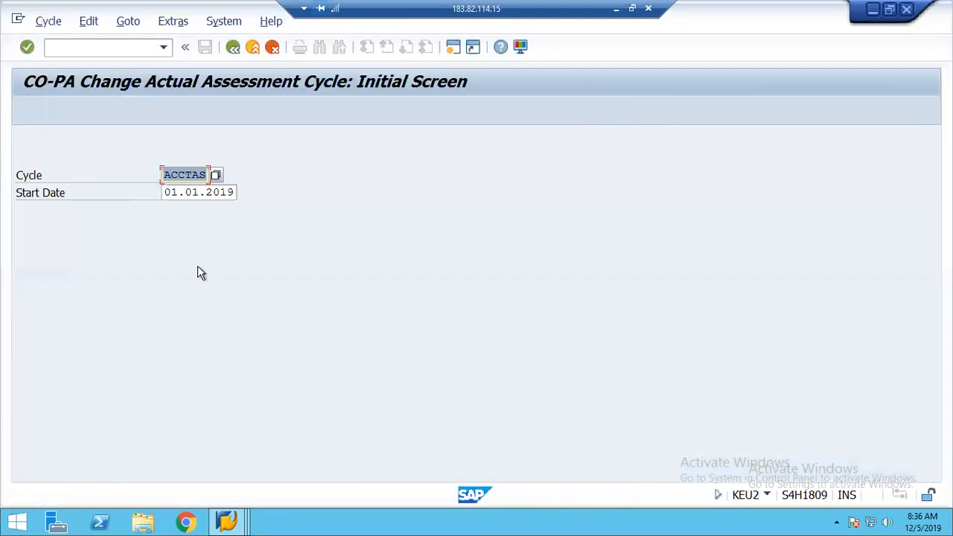
pyautogui.press('Return')
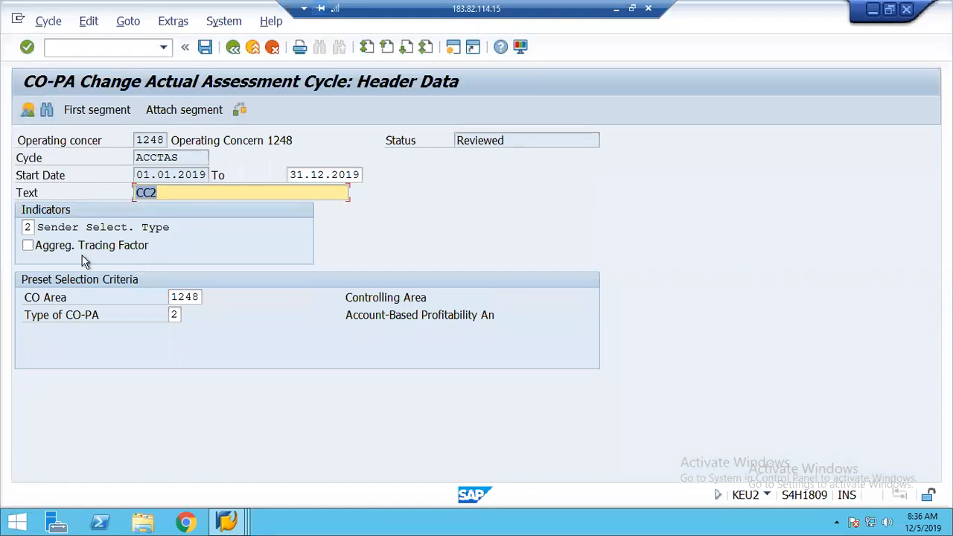
# Check the cycle's Type of CO-PA value, then exit ACCTAS without saving
pyautogui.click(173, 318)
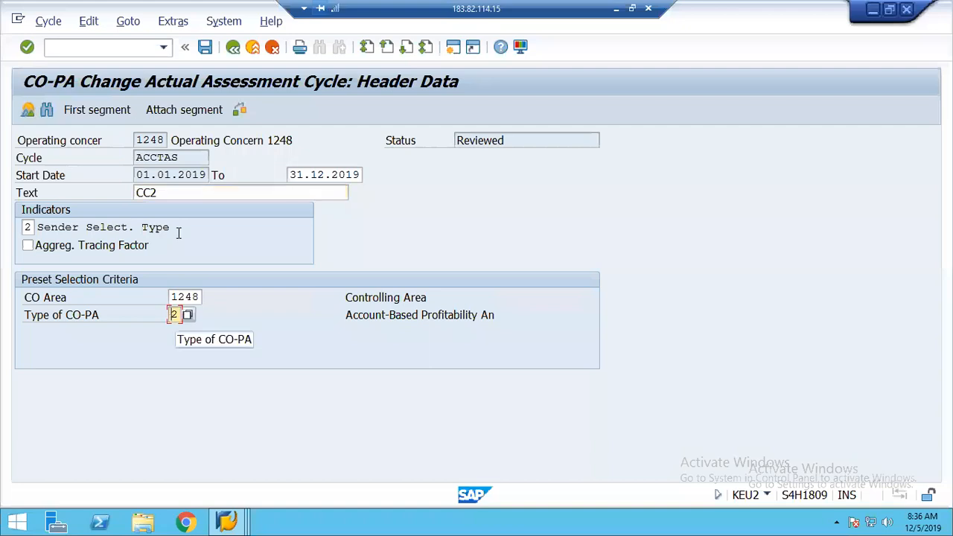
pyautogui.click(232, 46)
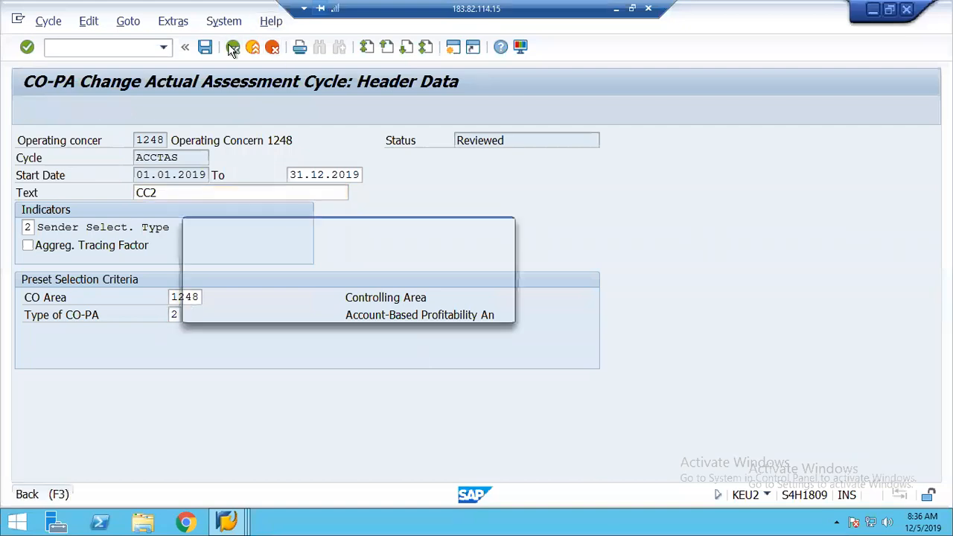
pyautogui.click(339, 309)
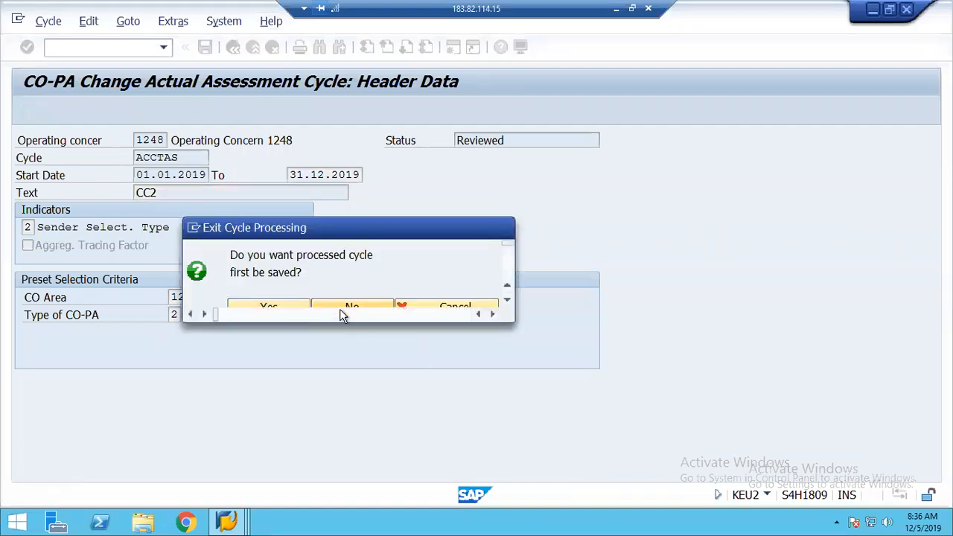
pyautogui.click(227, 524)
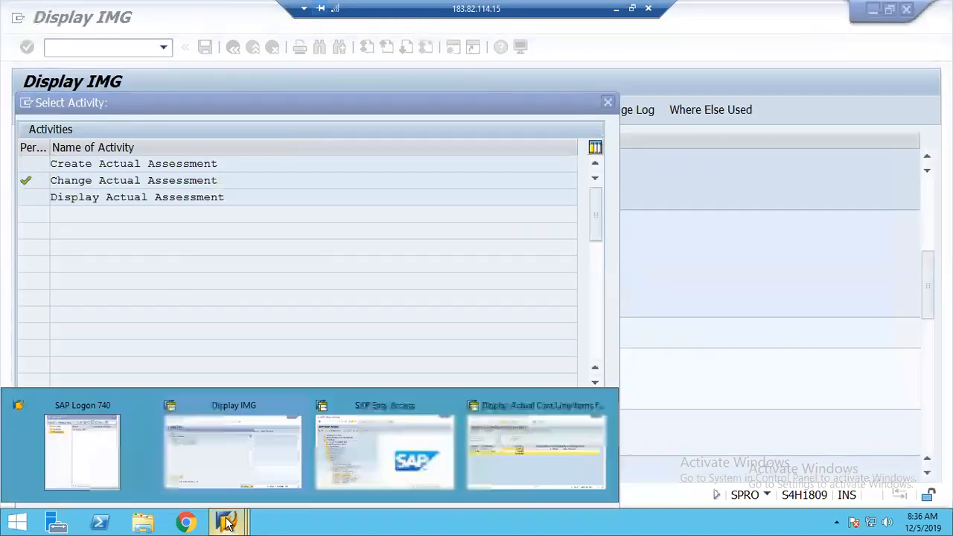
# Leave the Display Actual Cost Line Items list and return to SAP Easy Access
pyautogui.click(510, 467)
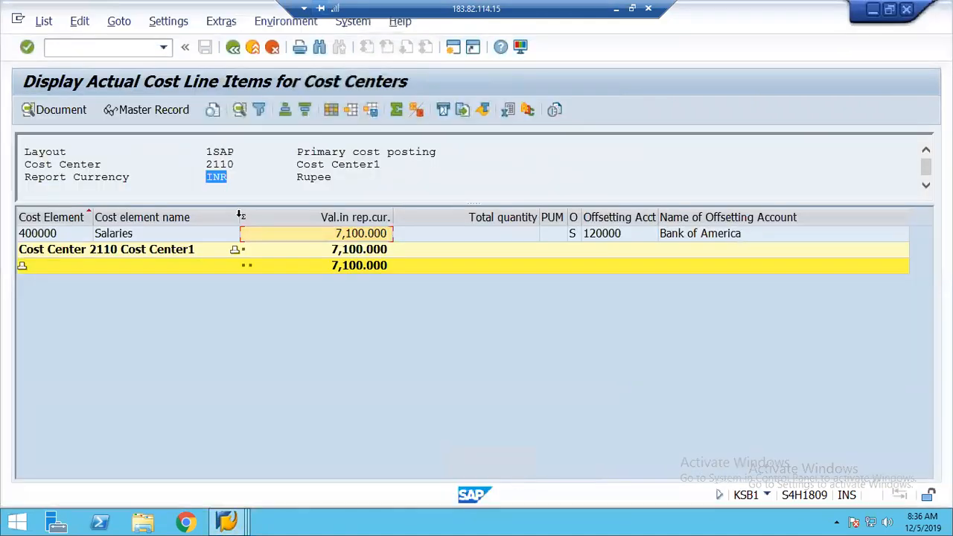
pyautogui.click(233, 49)
pyautogui.click(262, 307)
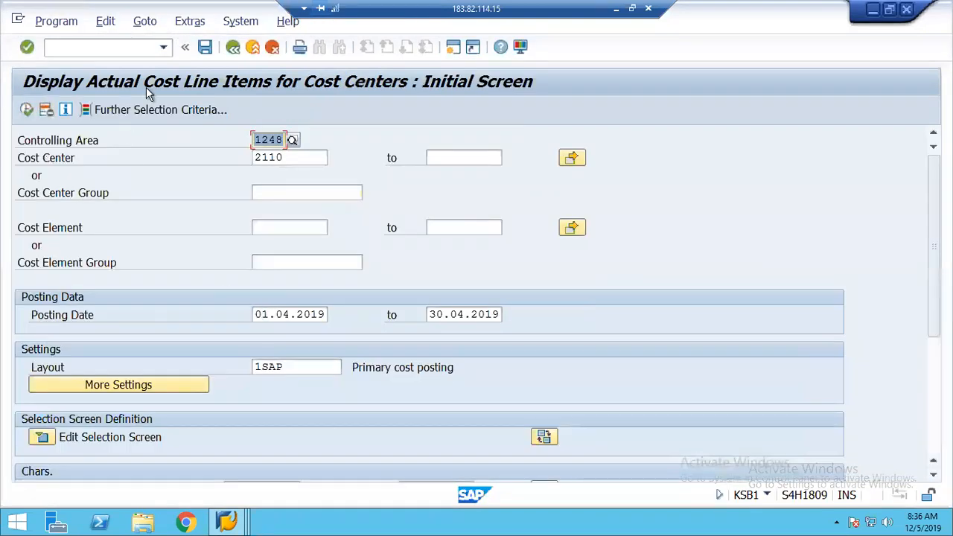
pyautogui.click(234, 48)
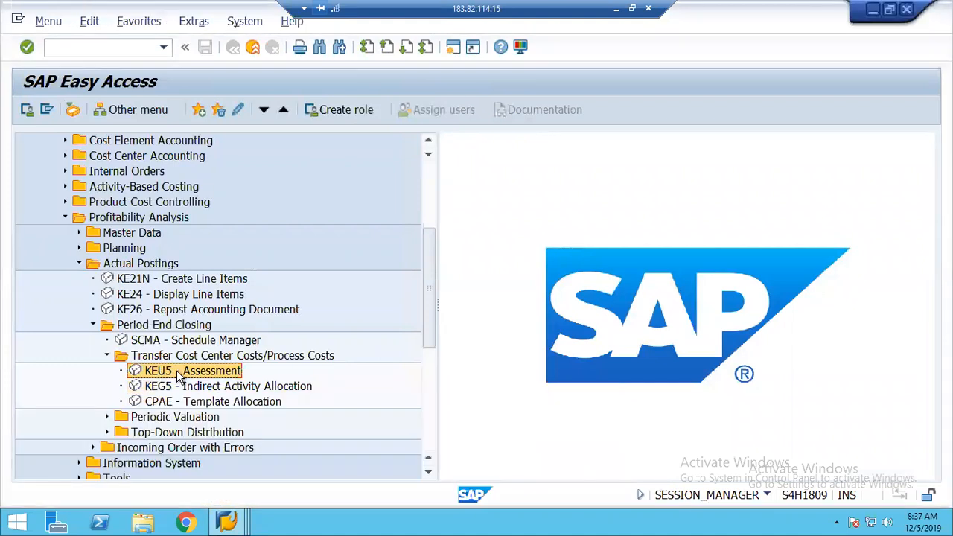
# Run a KEU5 test assessment of cycle ACCTAS for period 4/2019
pyautogui.doubleClick(179, 376)
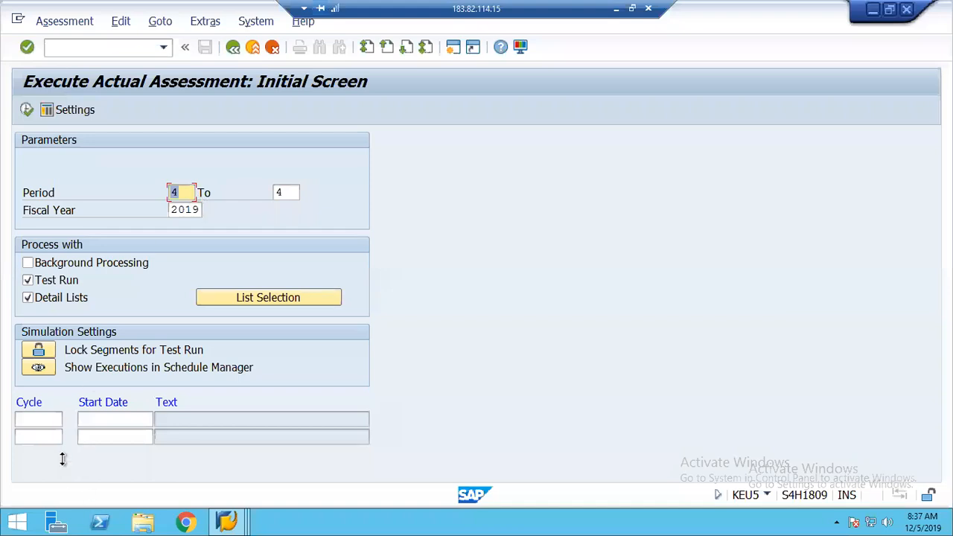
pyautogui.click(47, 418)
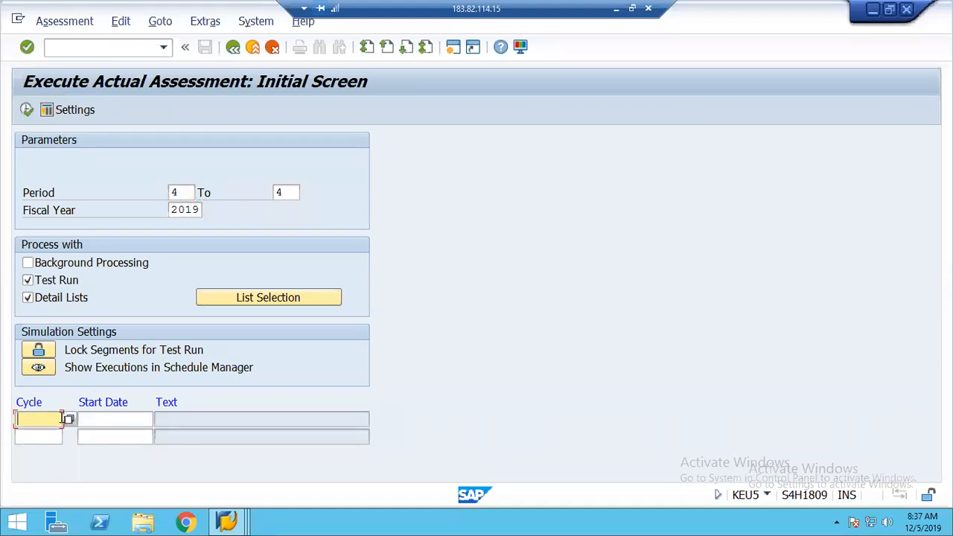
pyautogui.click(68, 419)
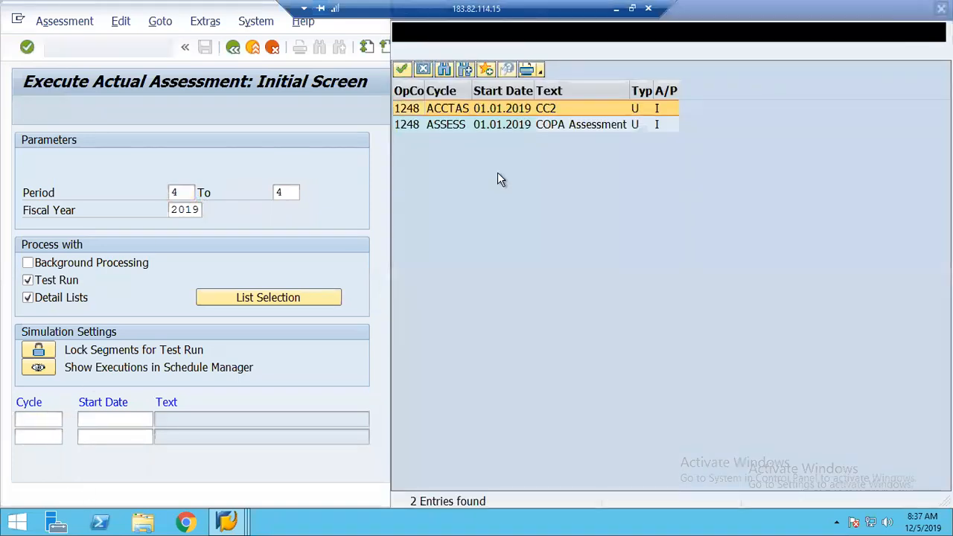
pyautogui.doubleClick(450, 112)
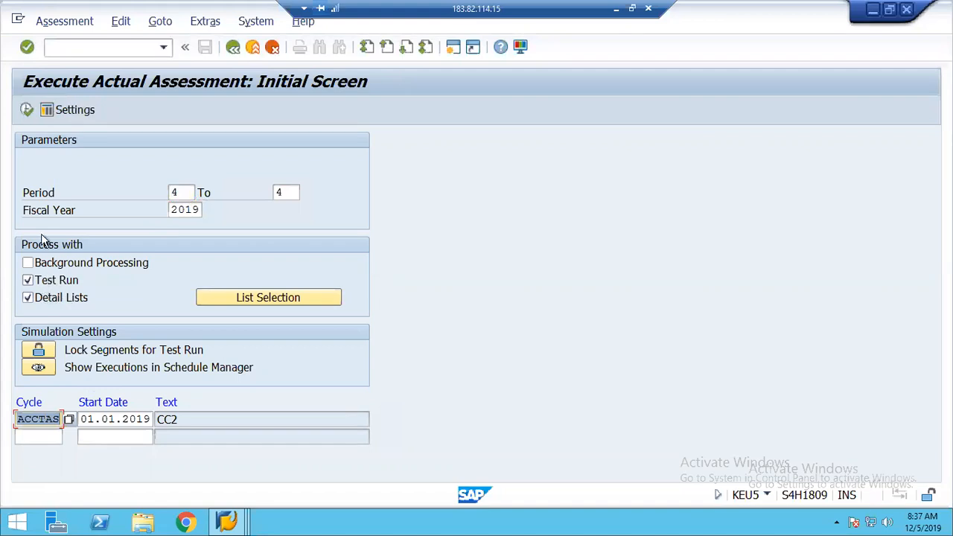
pyautogui.click(26, 112)
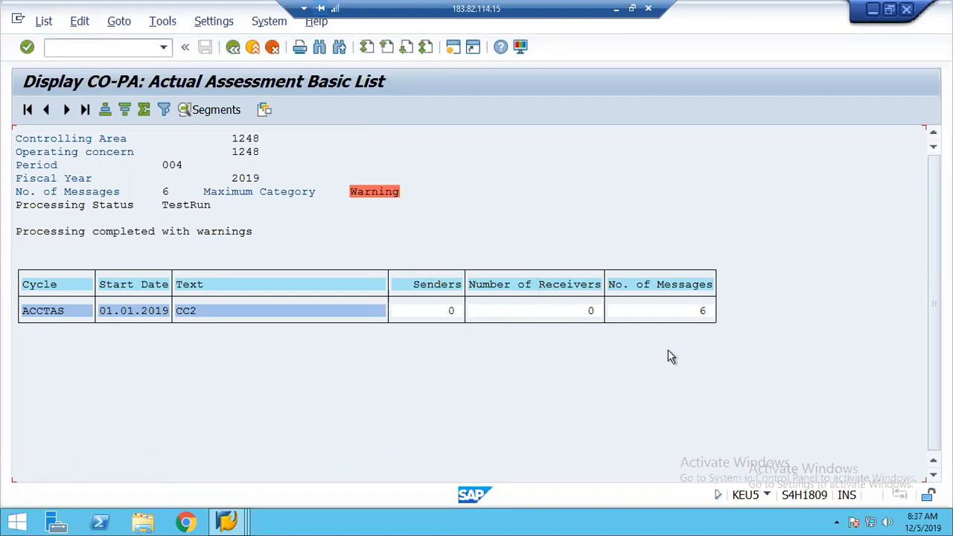
# Read the run's warning messages, then exit the basic list to the assessment start screen
pyautogui.doubleClick(369, 195)
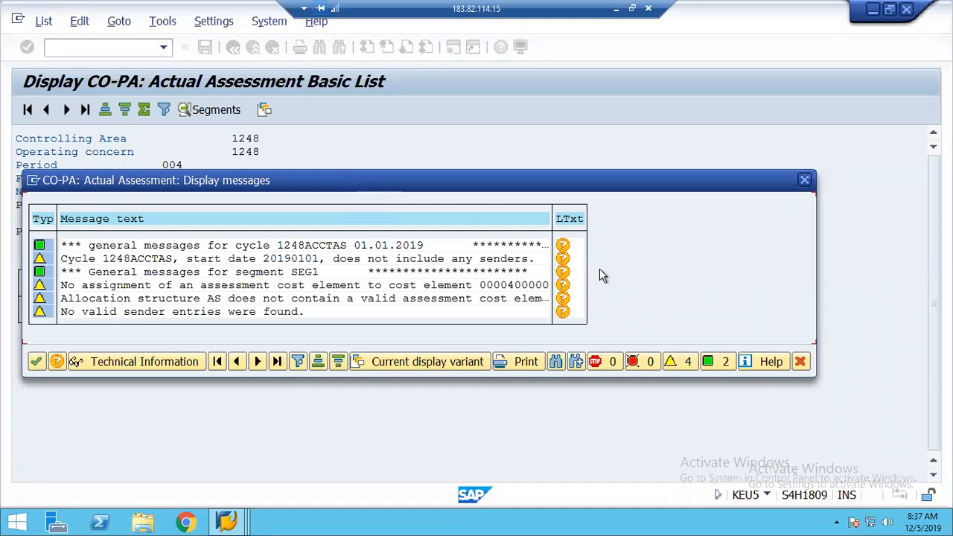
pyautogui.click(800, 363)
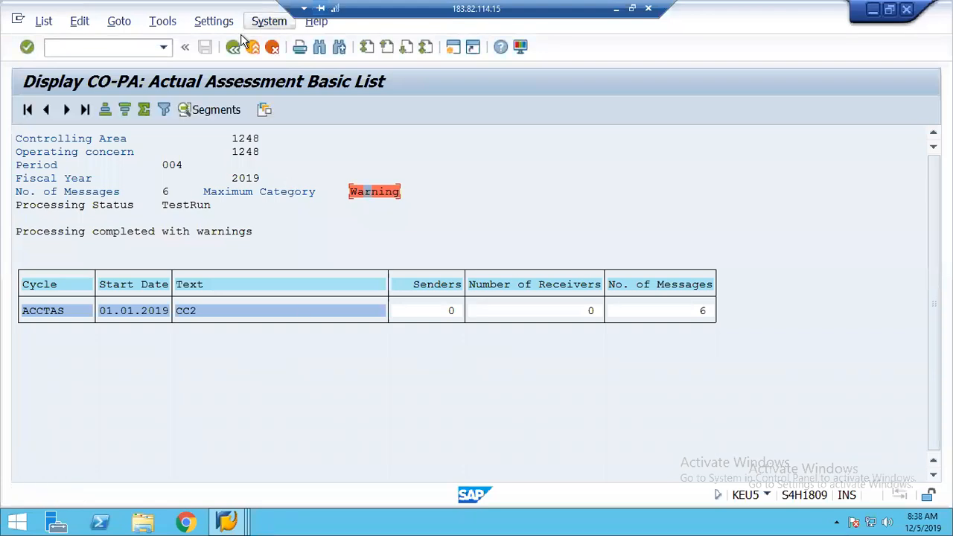
pyautogui.click(233, 47)
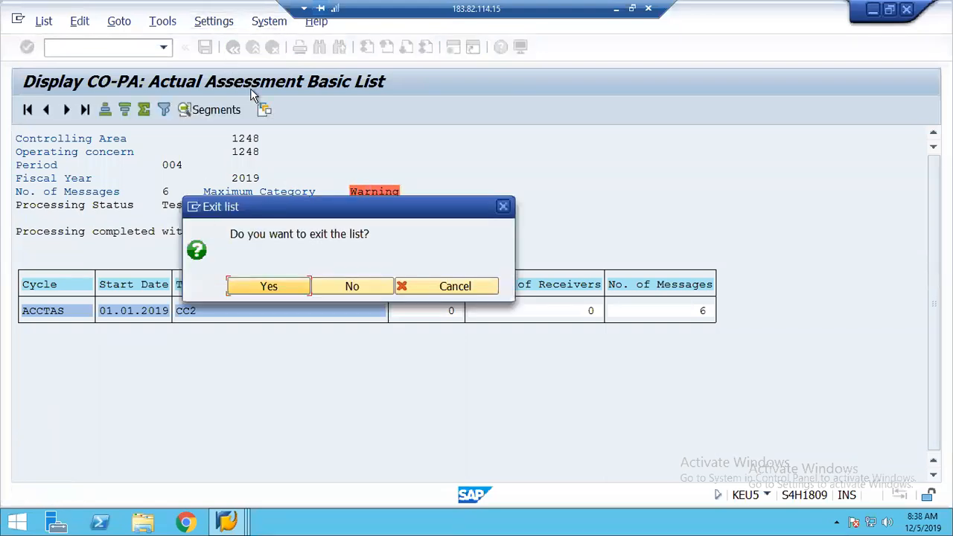
pyautogui.click(267, 286)
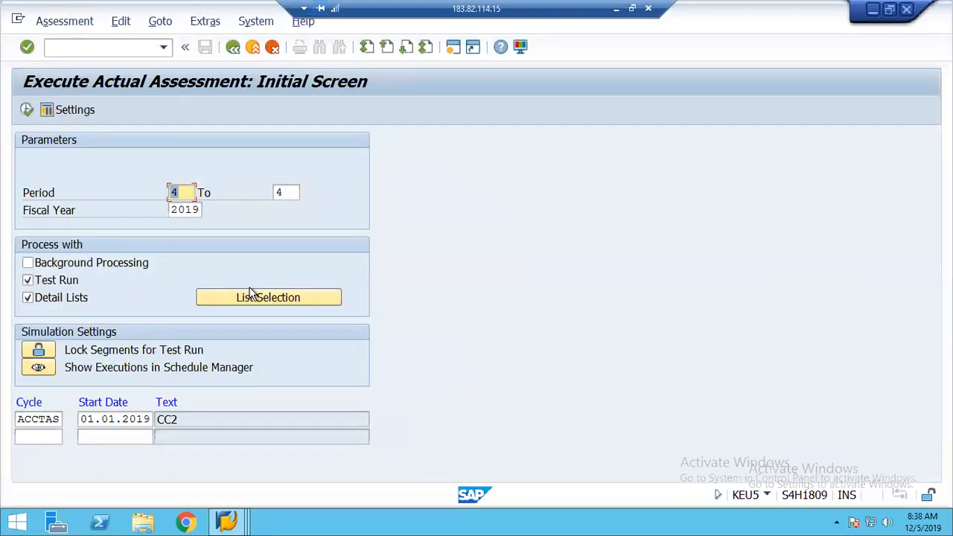
pyautogui.click(237, 522)
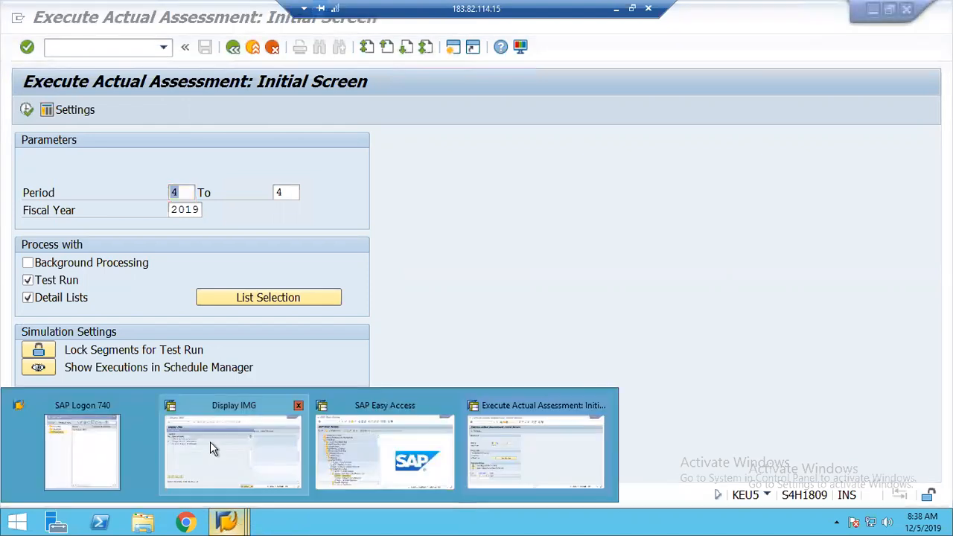
# Reopen cycle ACCTAS in change mode and display its first segment SEG1
pyautogui.click(210, 442)
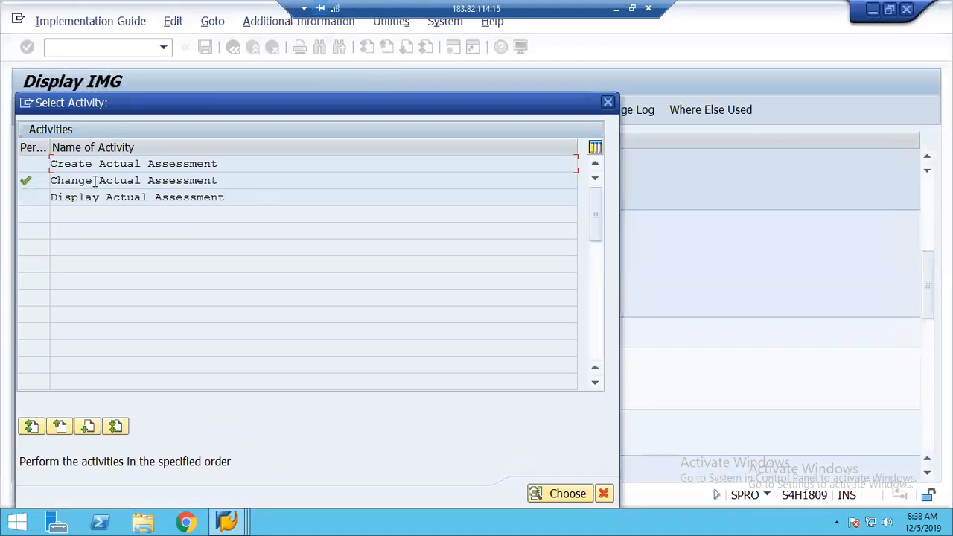
pyautogui.doubleClick(95, 184)
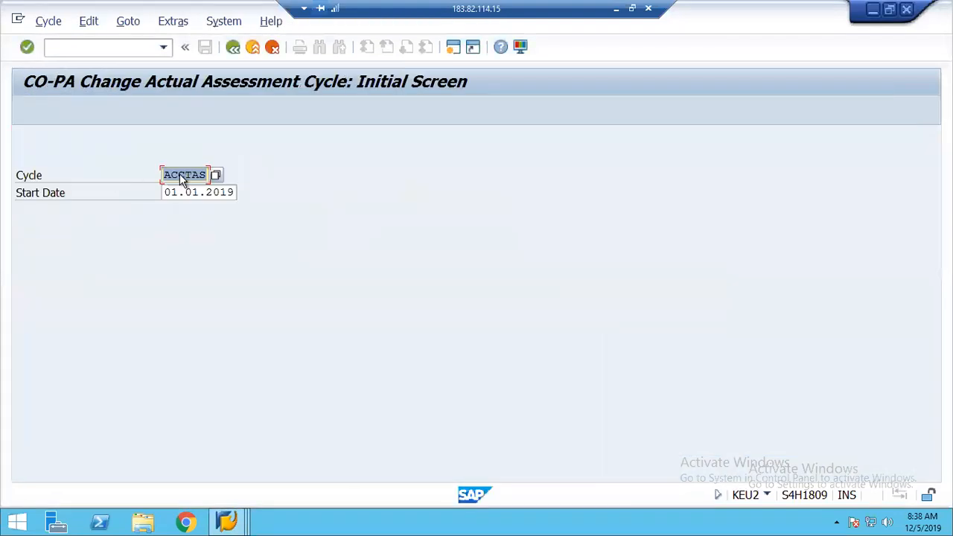
pyautogui.press('Return')
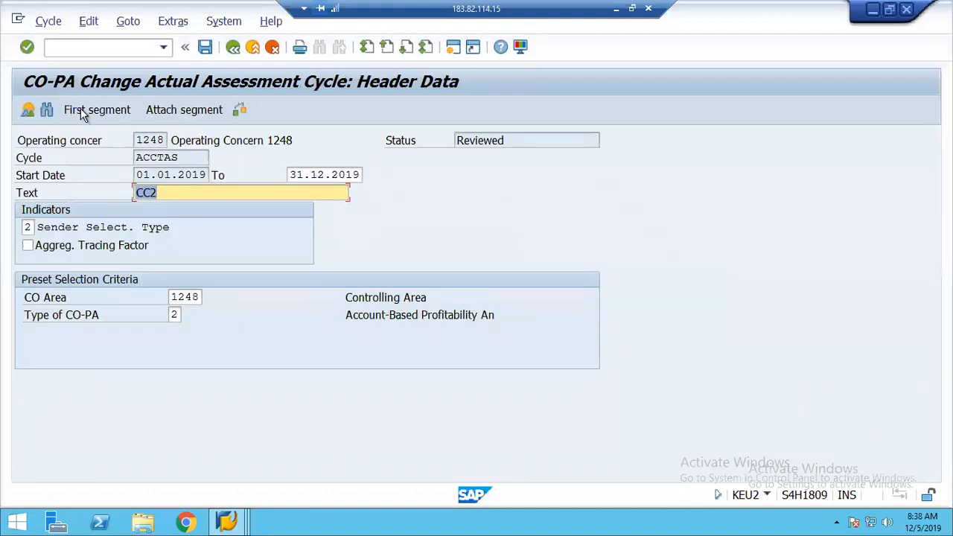
pyautogui.click(86, 114)
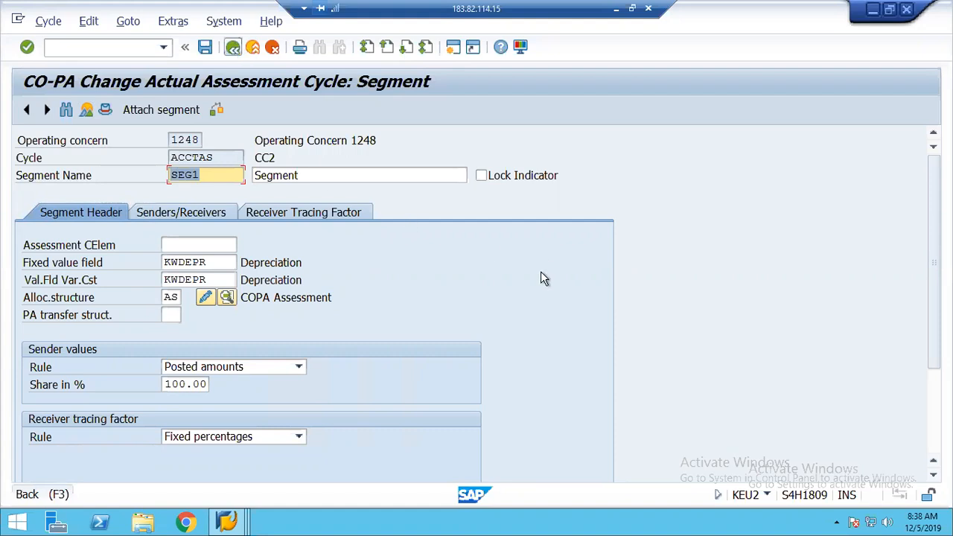
# Leave segment SEG1, acknowledging the receiver tracing factor message, back to the cycle header
pyautogui.click(233, 48)
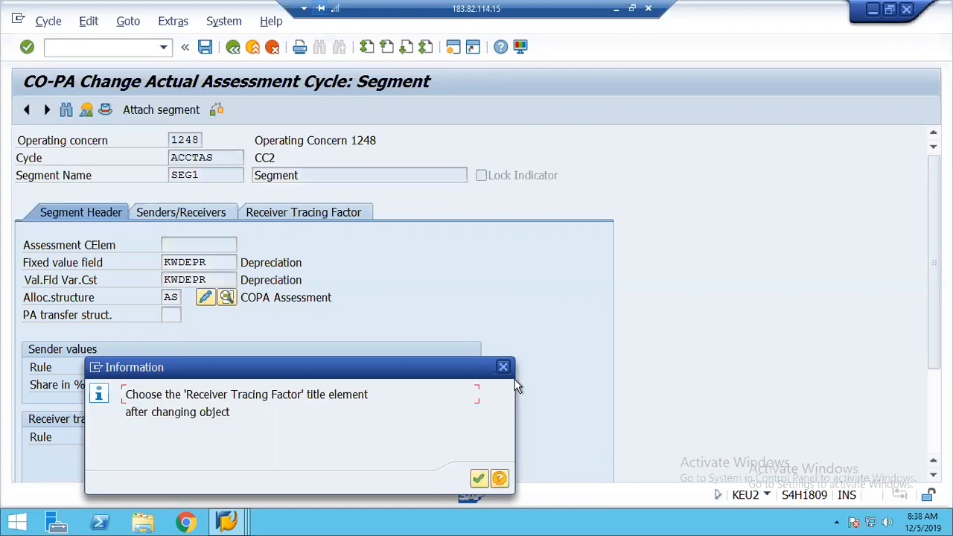
pyautogui.click(479, 480)
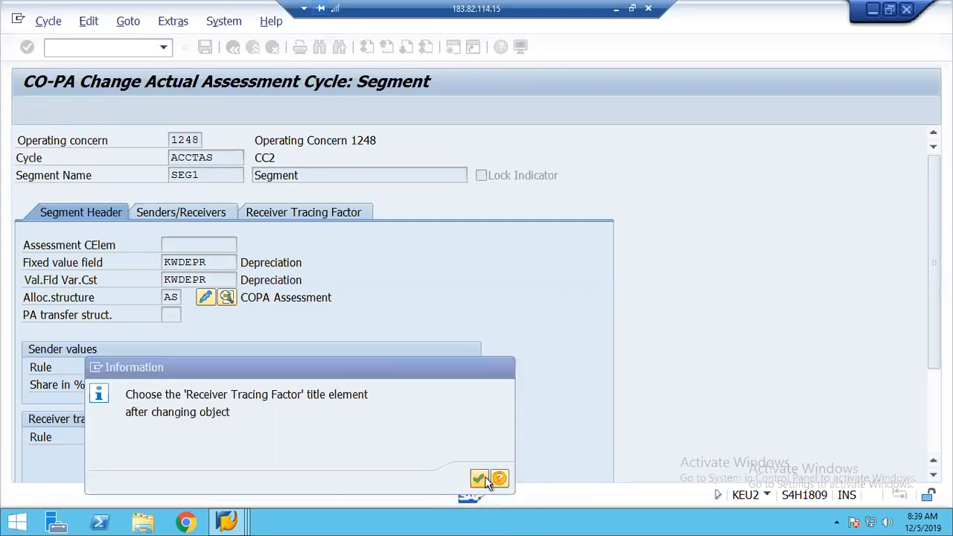
pyautogui.click(233, 48)
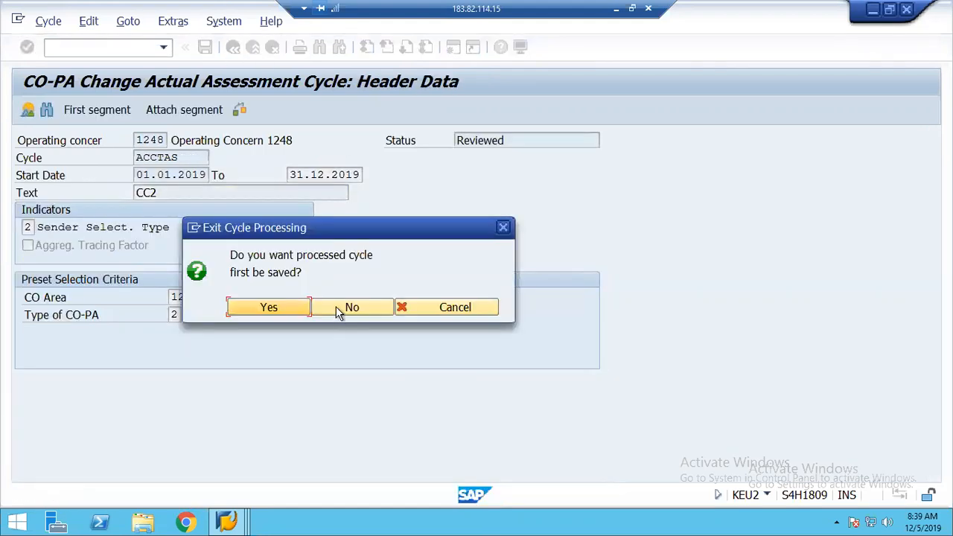
# Exit the cycle unsaved and open the Define Allocation Structure overview
pyautogui.click(350, 308)
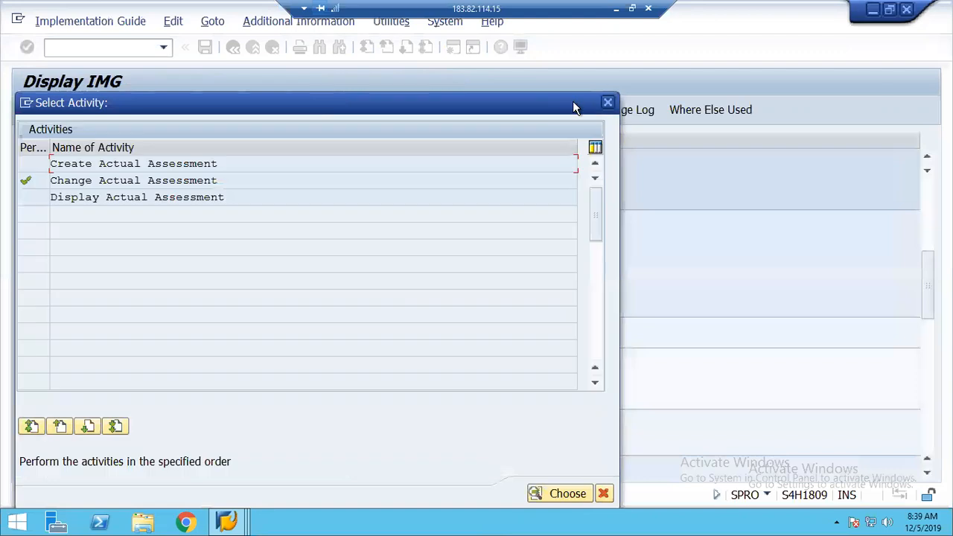
pyautogui.click(608, 103)
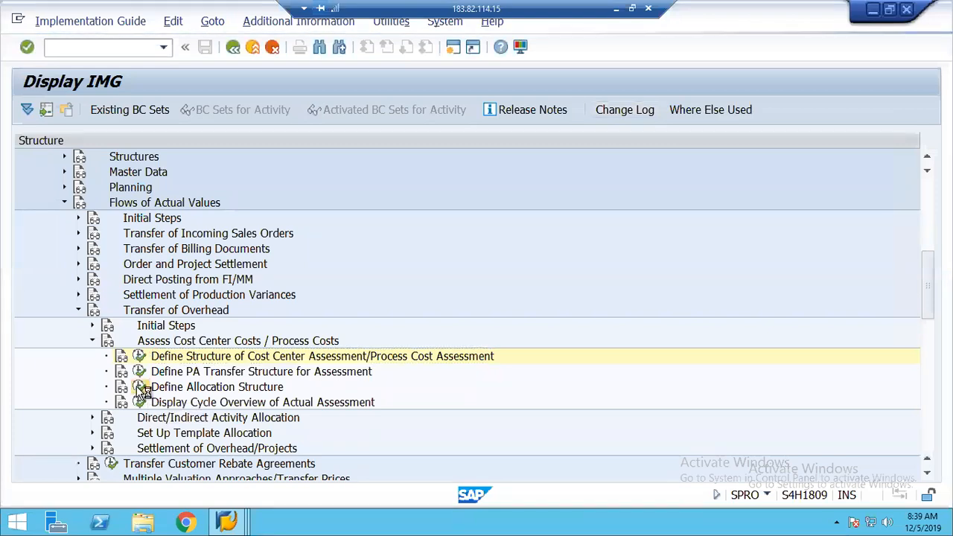
pyautogui.click(140, 388)
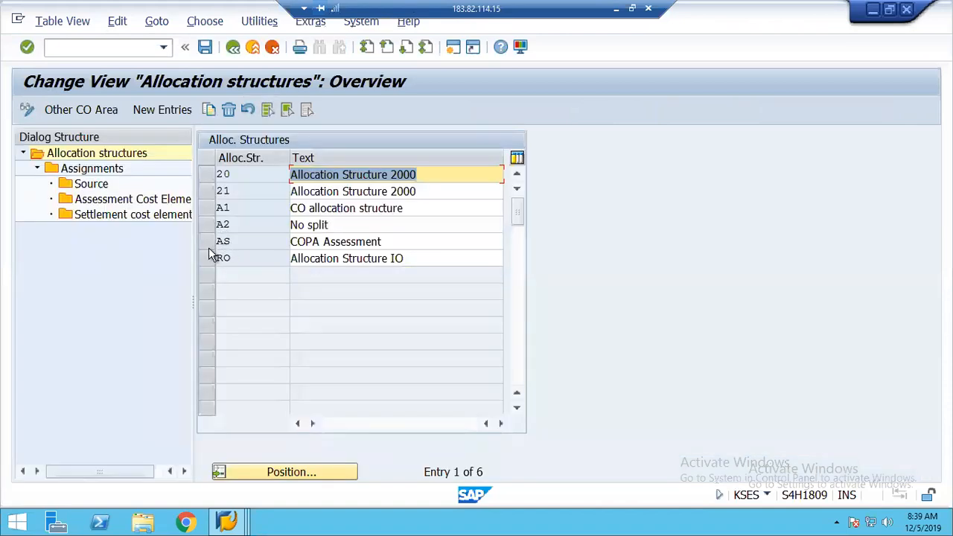
# Set source cost element 400000 for allocation structure AS's Expenses assignment and review its settlement cost elements
pyautogui.click(209, 242)
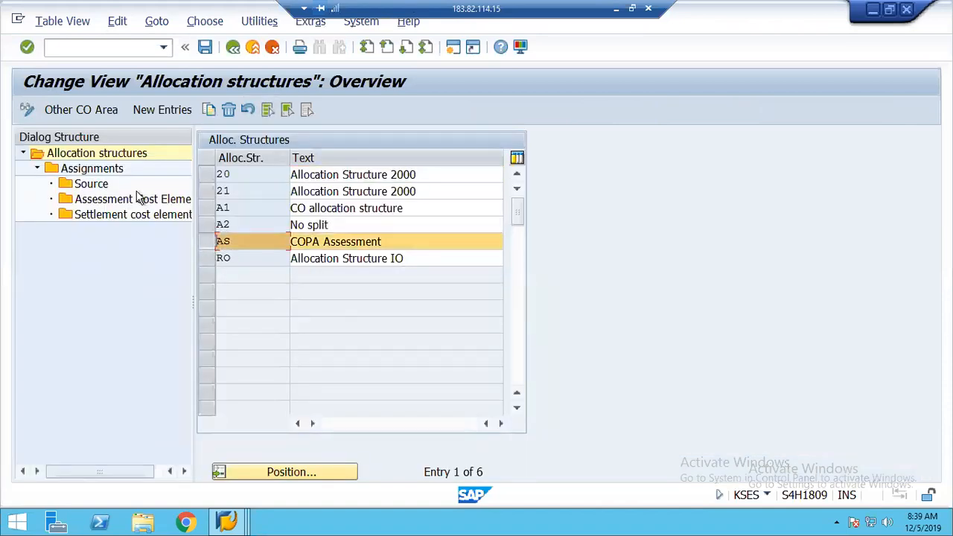
pyautogui.doubleClick(91, 171)
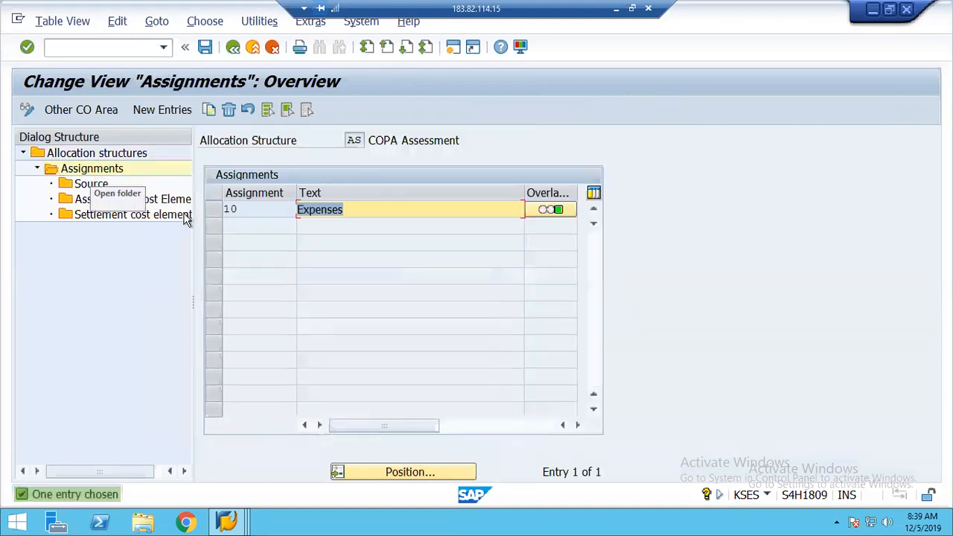
pyautogui.click(213, 212)
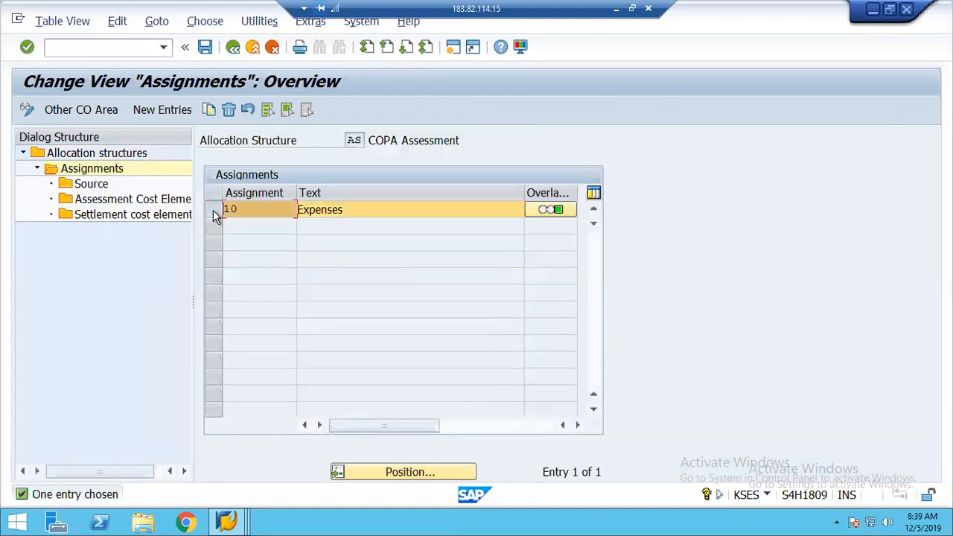
pyautogui.doubleClick(91, 184)
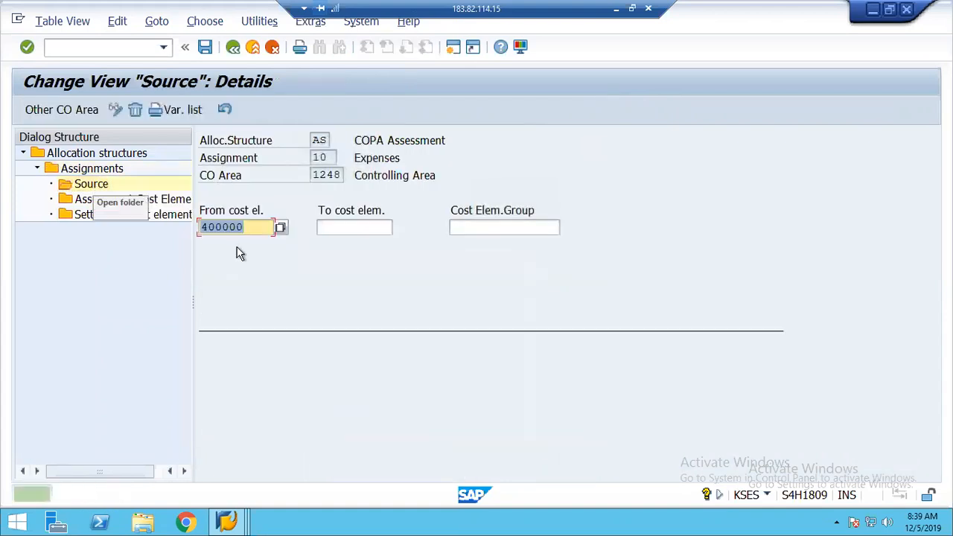
pyautogui.click(248, 225)
pyautogui.write('0')
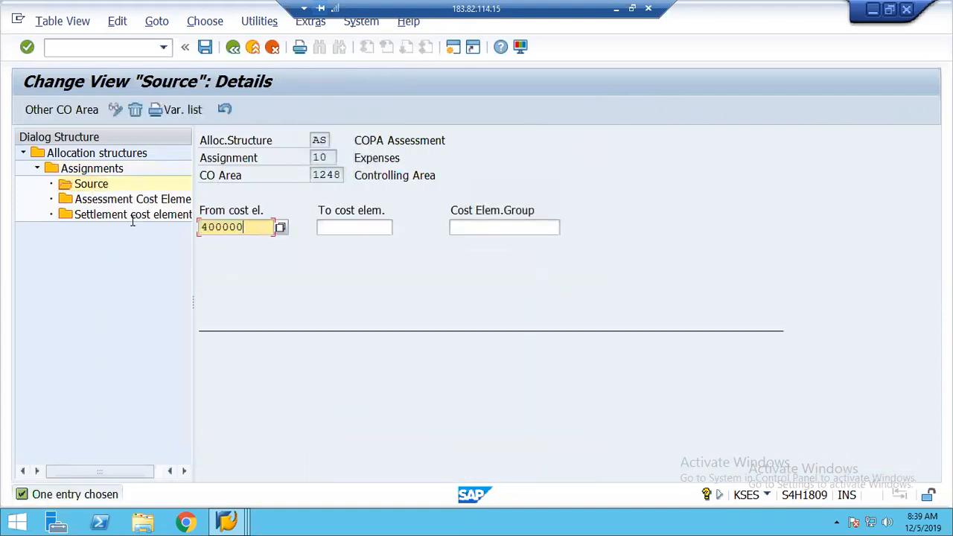
pyautogui.doubleClick(107, 216)
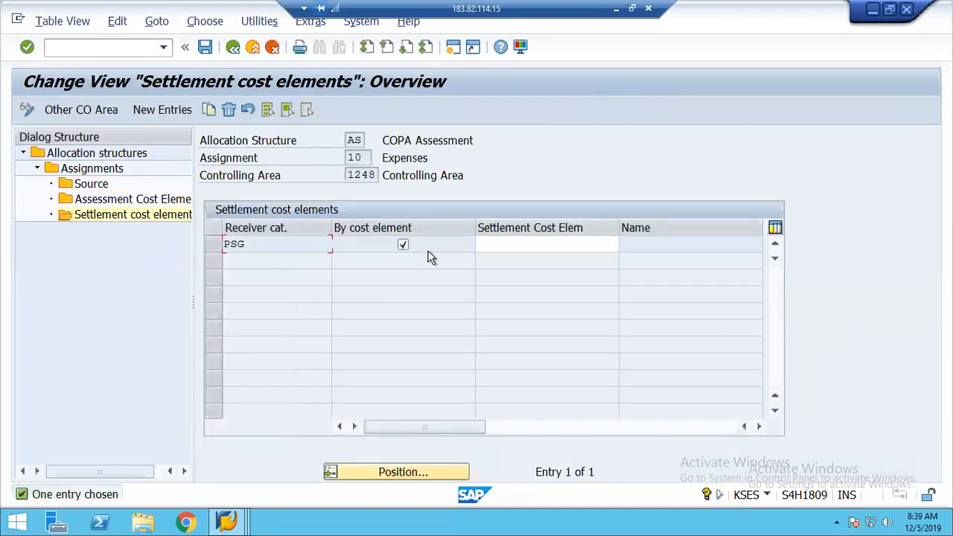
pyautogui.click(89, 187)
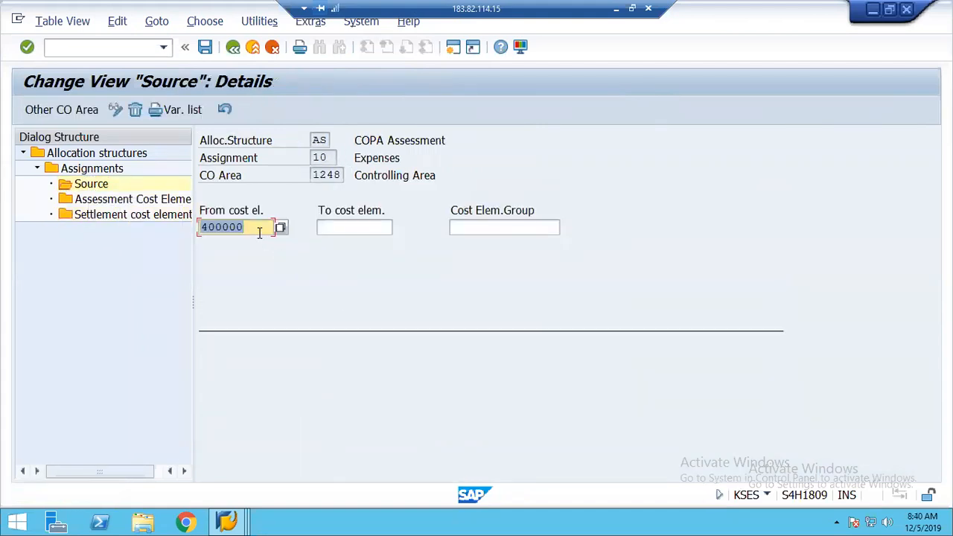
pyautogui.click(234, 523)
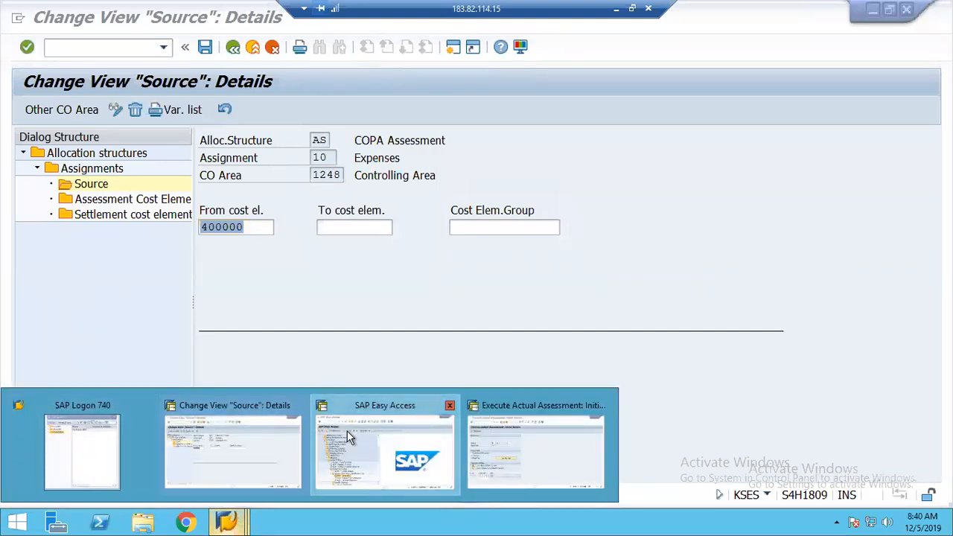
# Run the KSB1 actual cost line items report for cost center 2110
pyautogui.click(347, 431)
pyautogui.click(68, 54)
pyautogui.write('k')
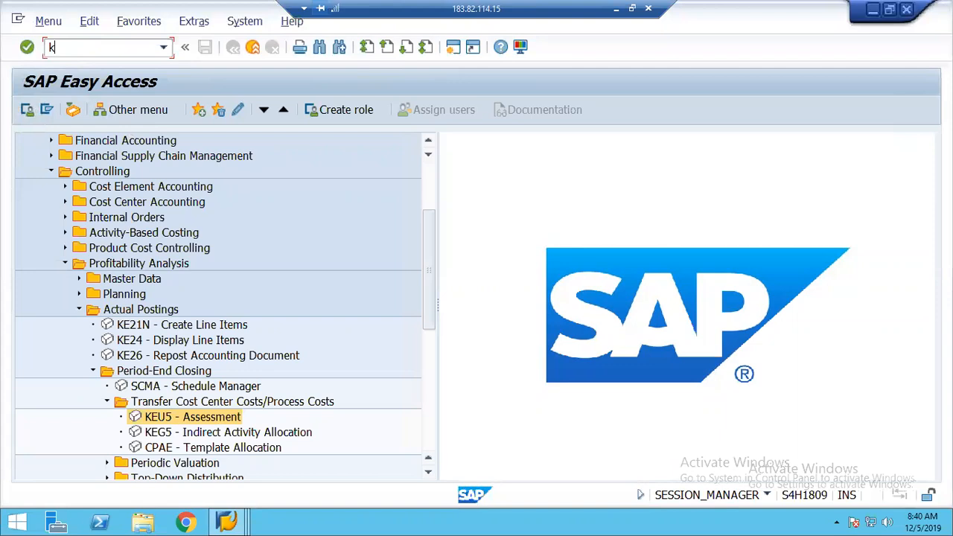
pyautogui.write('s')
pyautogui.write('b1')
pyautogui.press('Return')
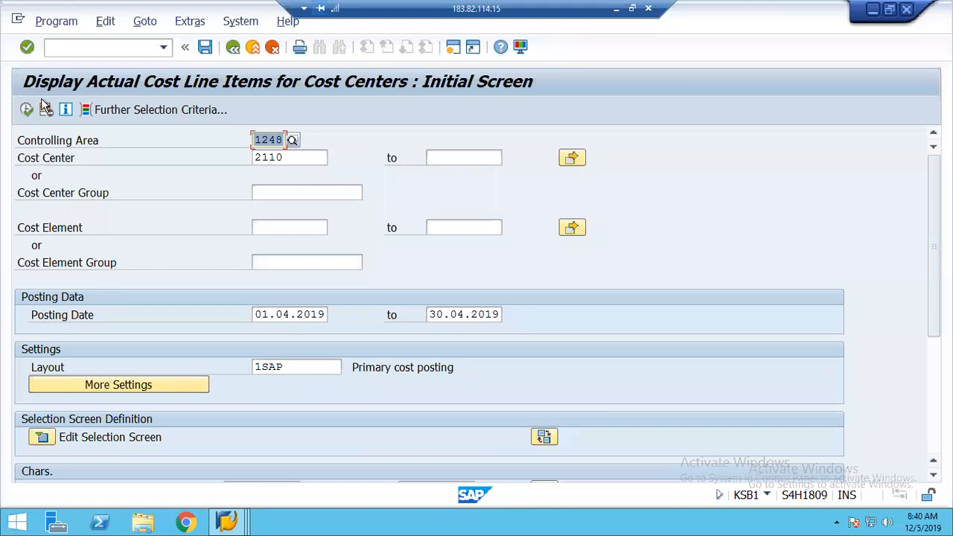
pyautogui.click(28, 111)
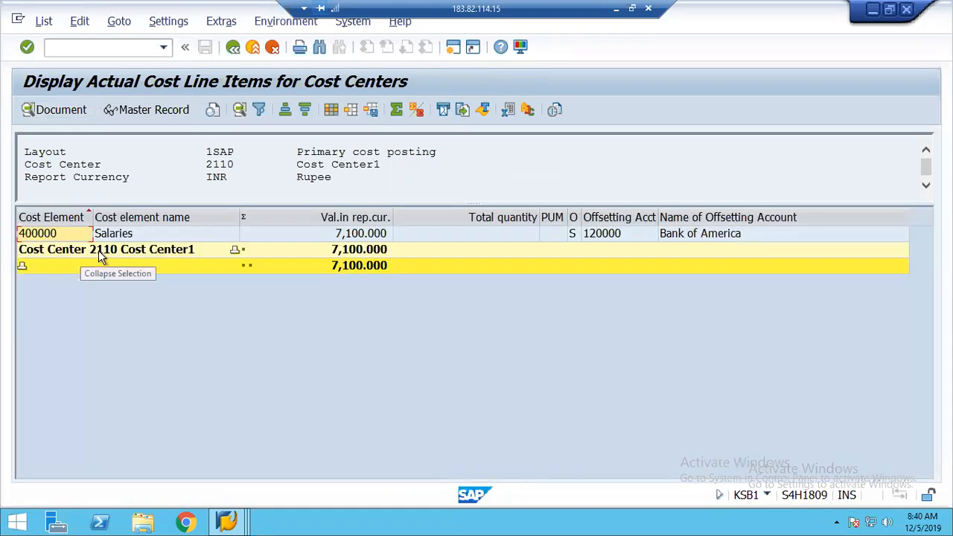
# Select the Salaries 400000 line item and the cost center 2110 subtotal row
pyautogui.click(37, 233)
pyautogui.click(360, 249)
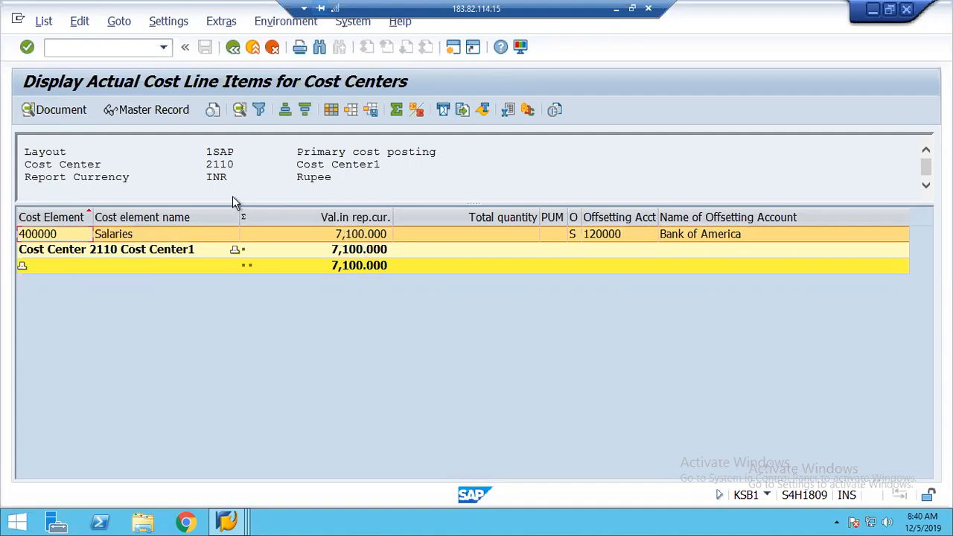
pyautogui.click(227, 523)
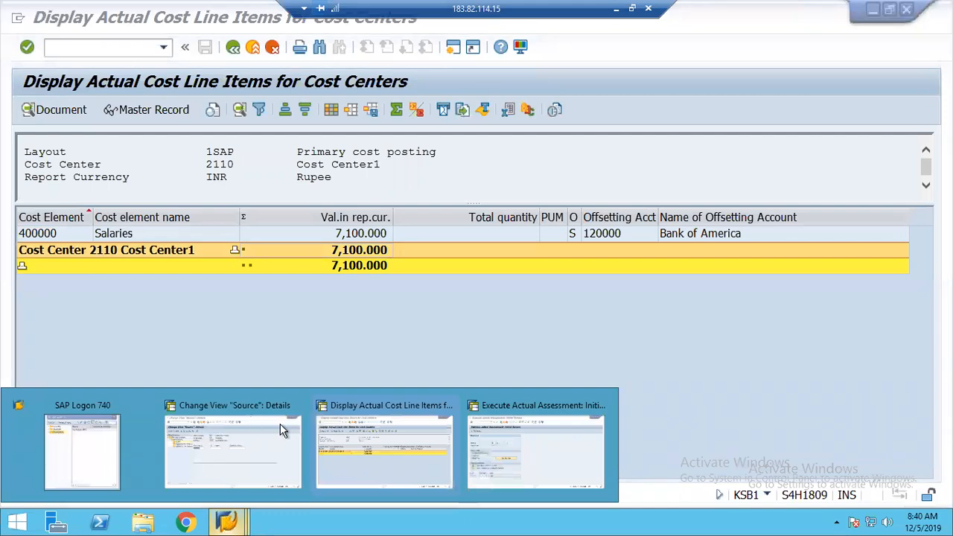
# Back out of the allocation structure source details to the IMG and open the actual assessment activities
pyautogui.click(263, 429)
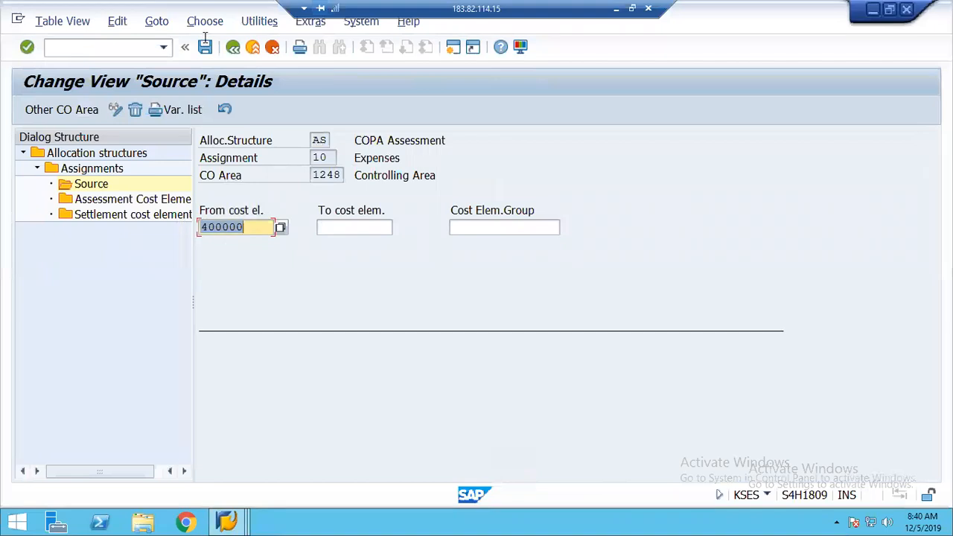
pyautogui.click(234, 46)
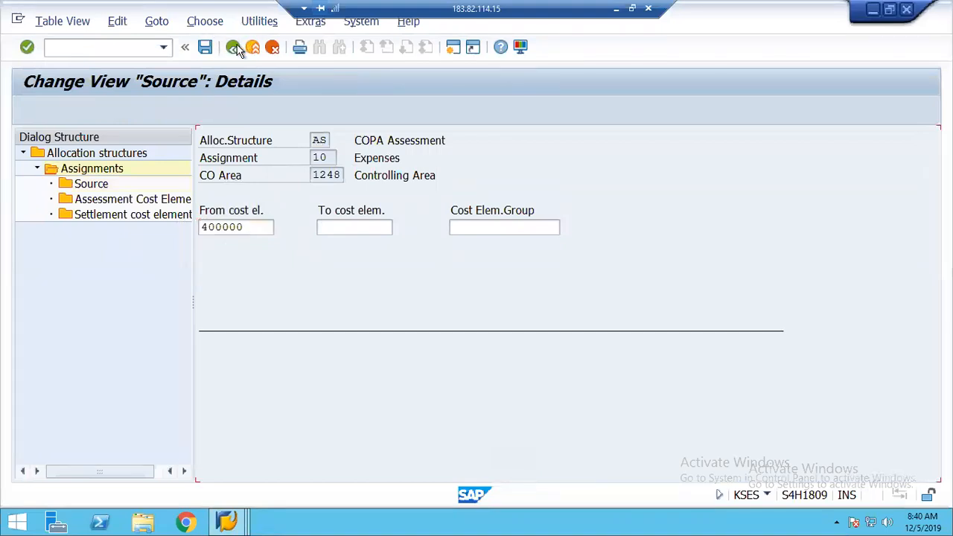
pyautogui.click(234, 47)
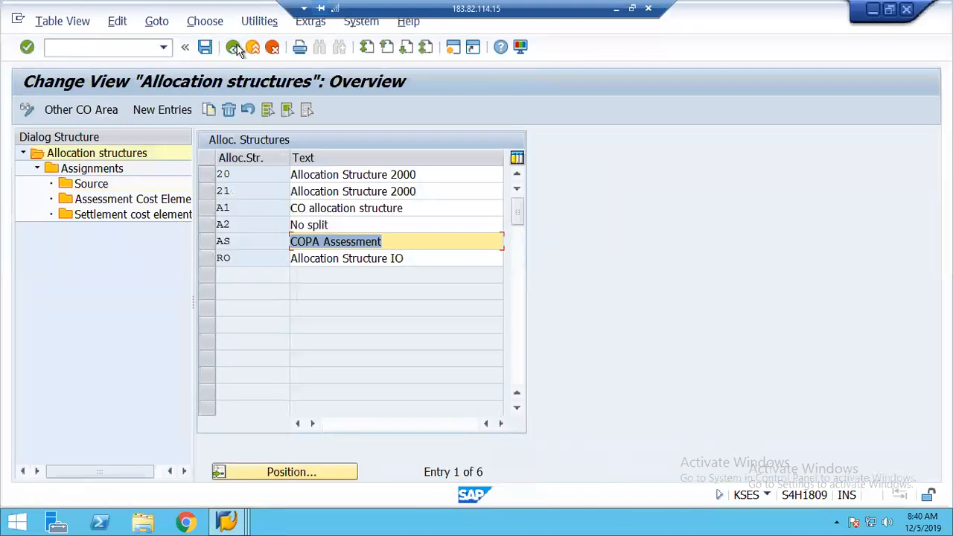
pyautogui.click(237, 49)
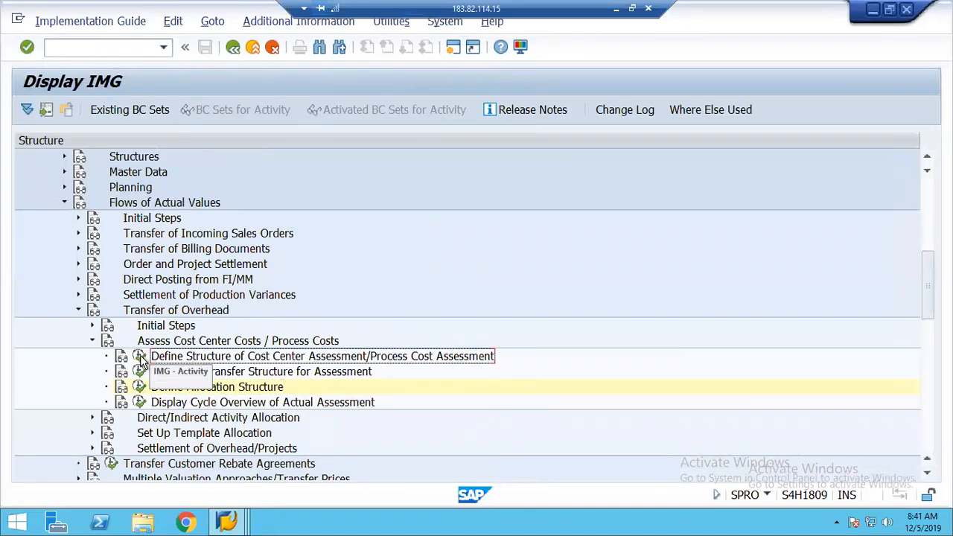
pyautogui.click(139, 357)
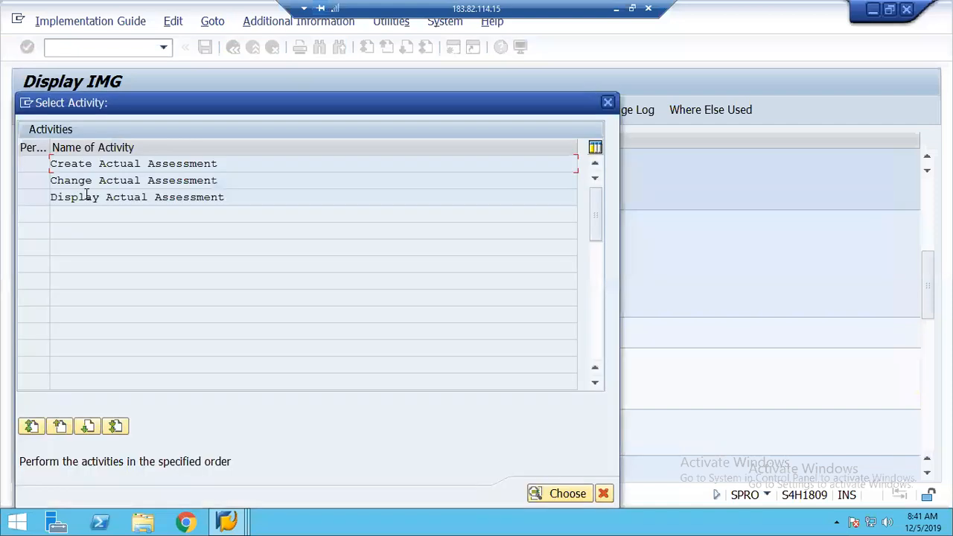
pyautogui.doubleClick(87, 198)
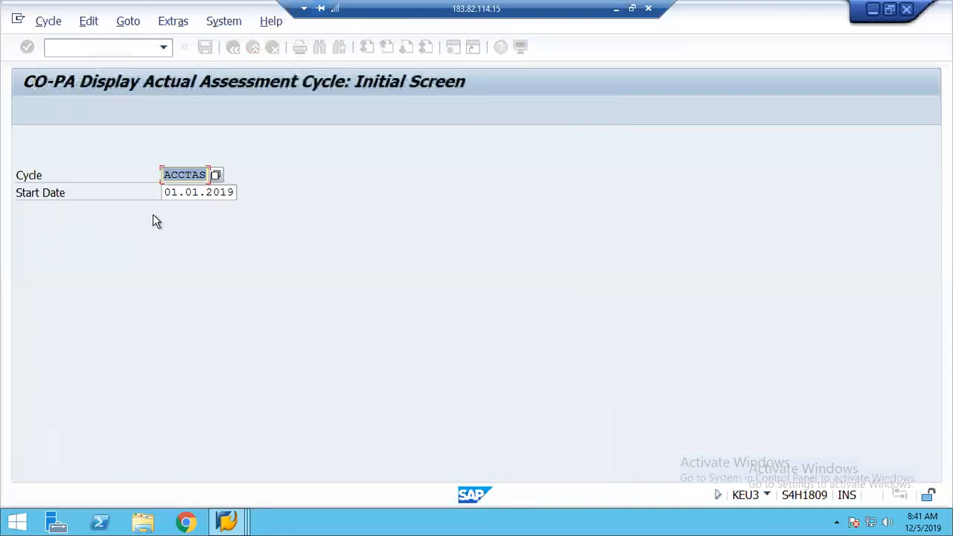
pyautogui.press('Return')
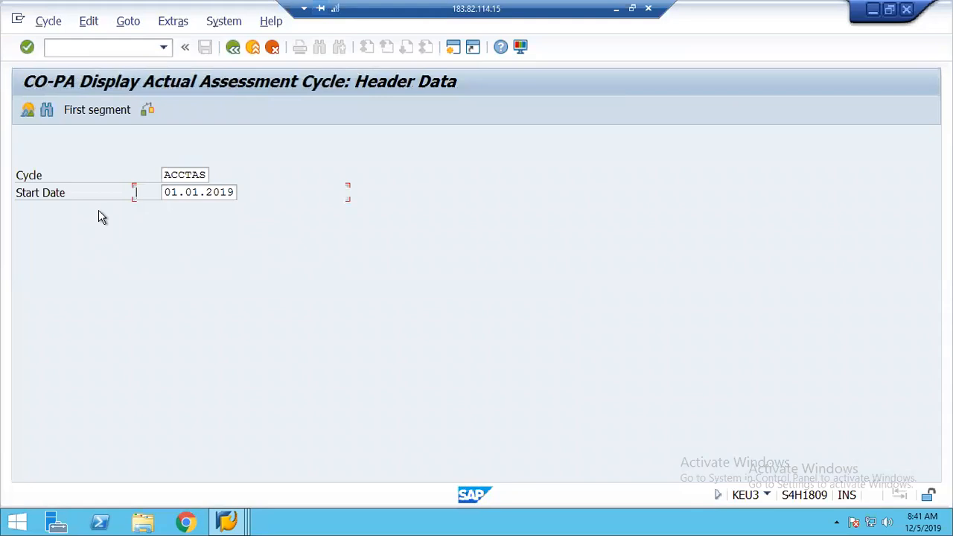
pyautogui.click(101, 112)
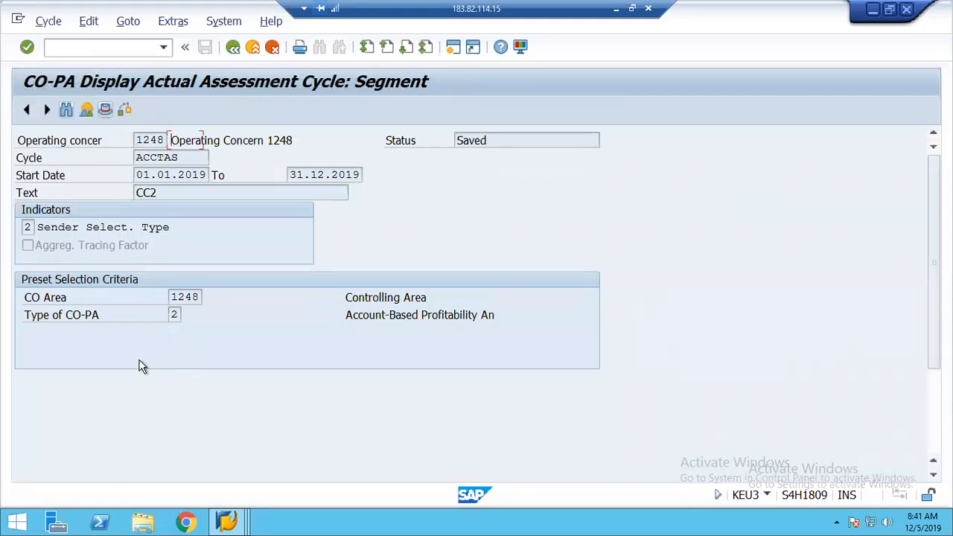
pyautogui.click(175, 297)
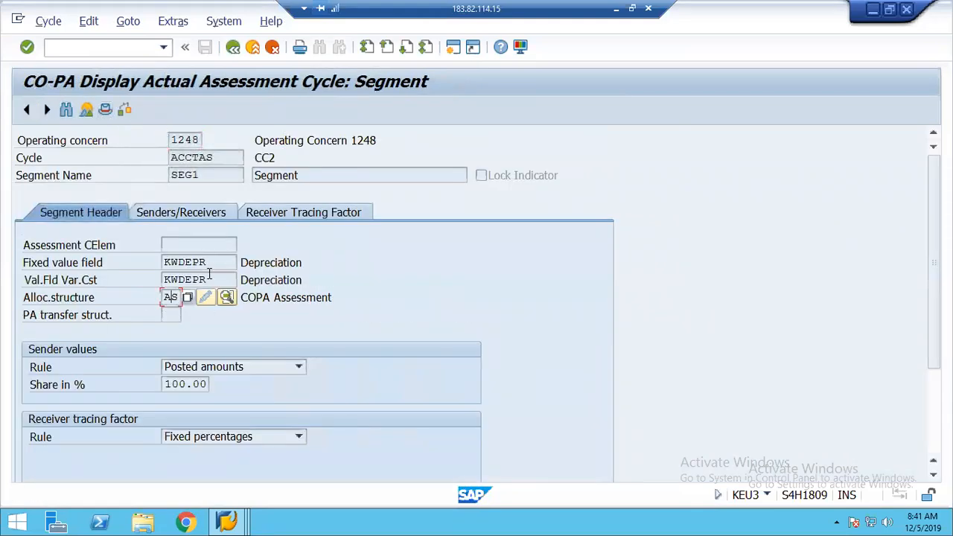
pyautogui.click(214, 266)
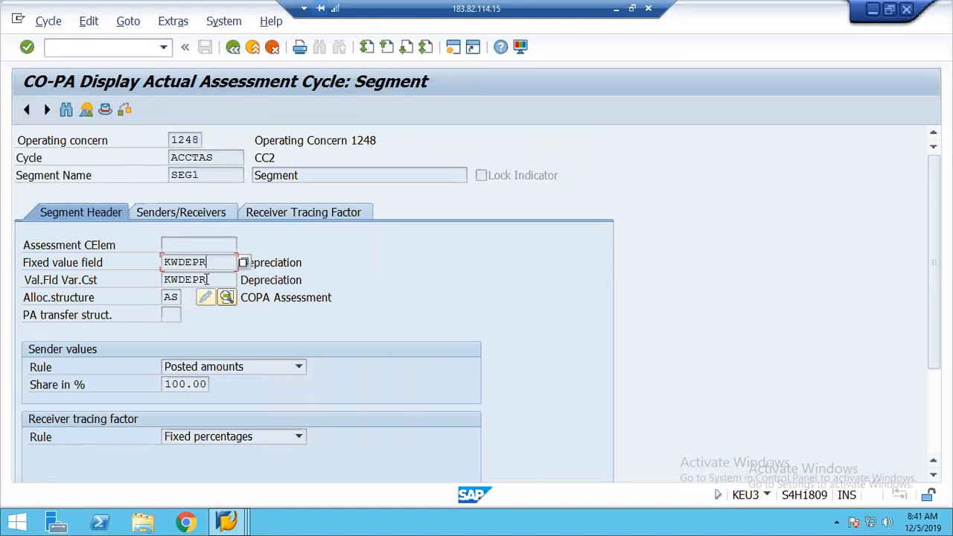
pyautogui.click(208, 279)
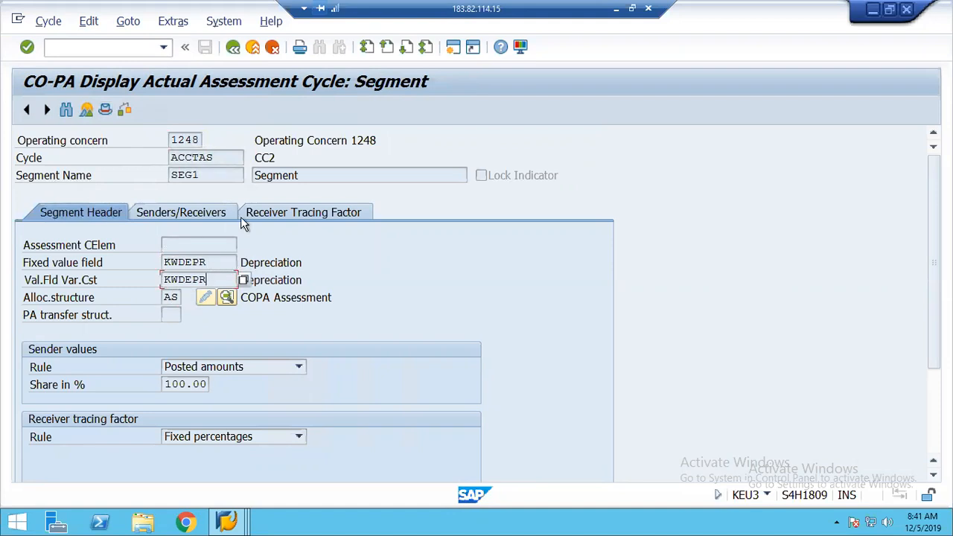
pyautogui.click(197, 212)
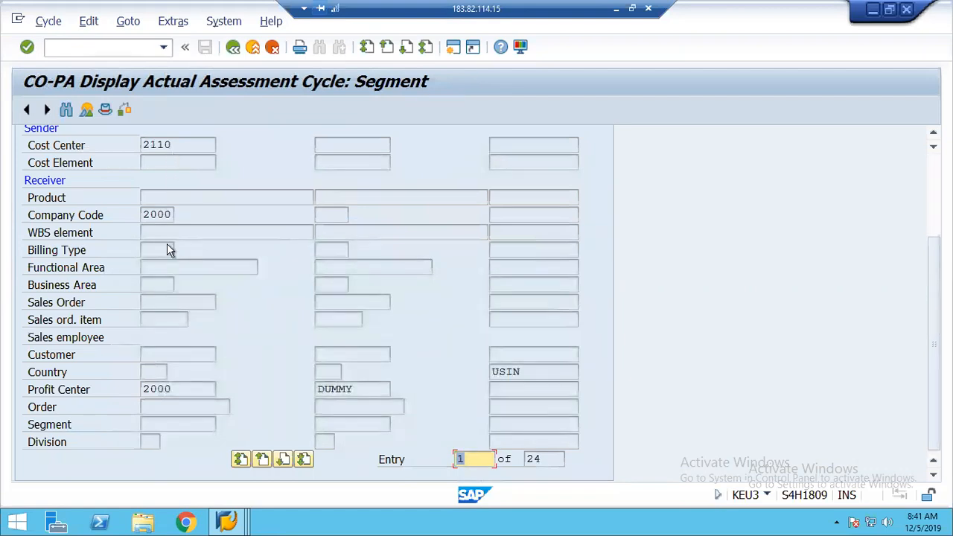
pyautogui.click(176, 146)
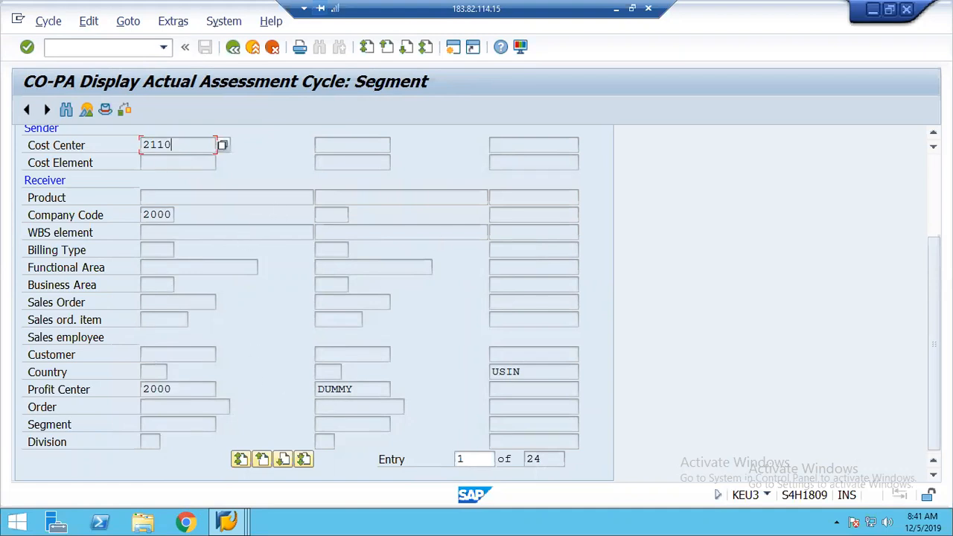
pyautogui.scroll(3, 910, 172)
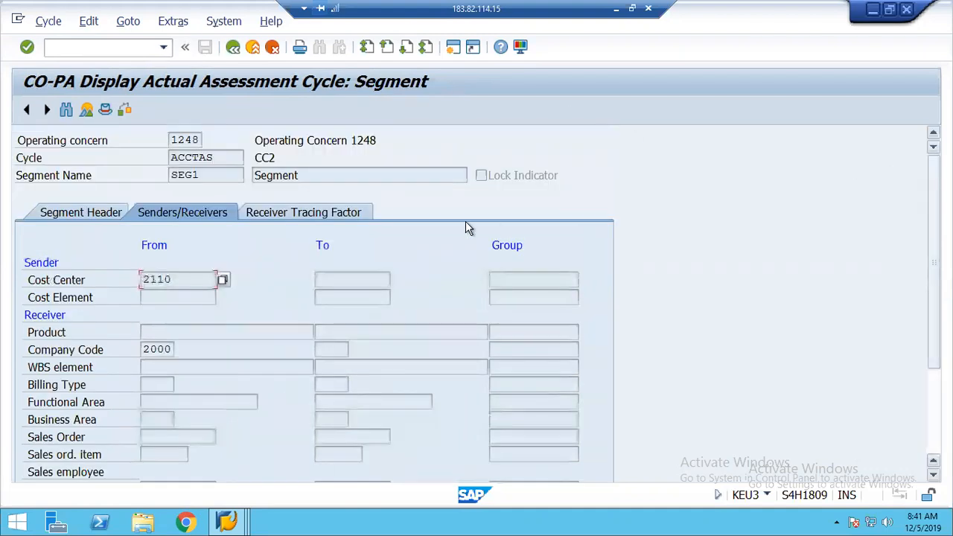
pyautogui.click(290, 213)
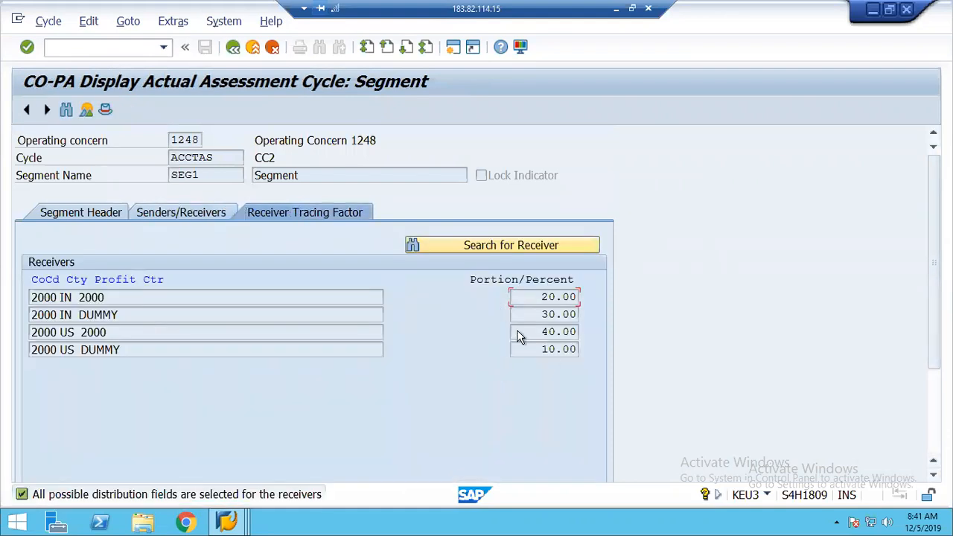
pyautogui.click(233, 48)
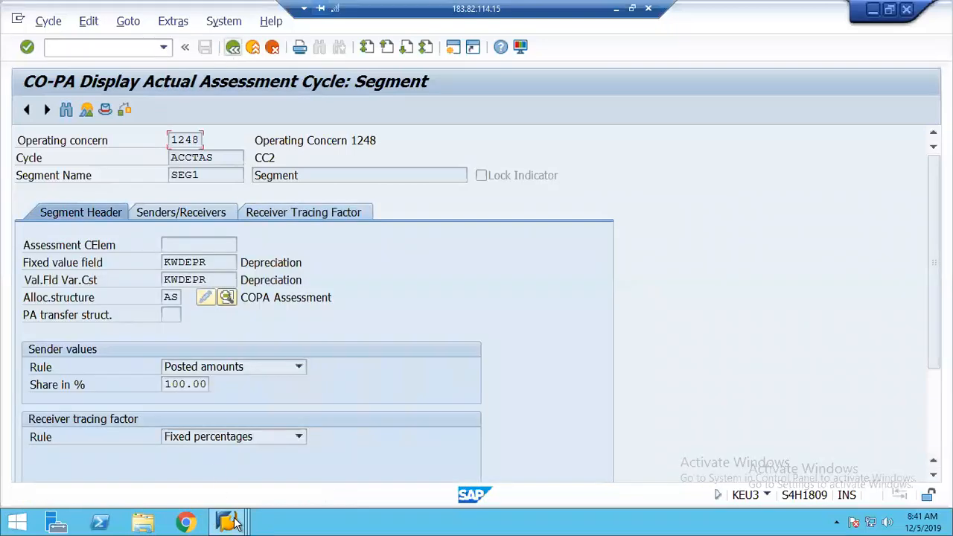
pyautogui.click(233, 524)
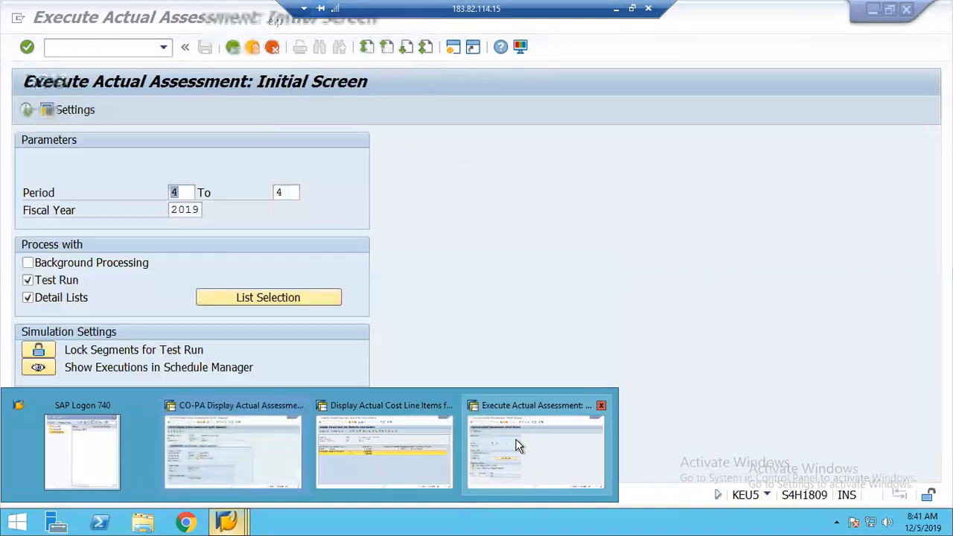
# Leave and reopen the KEU5 Execute Actual Assessment screen
pyautogui.click(516, 441)
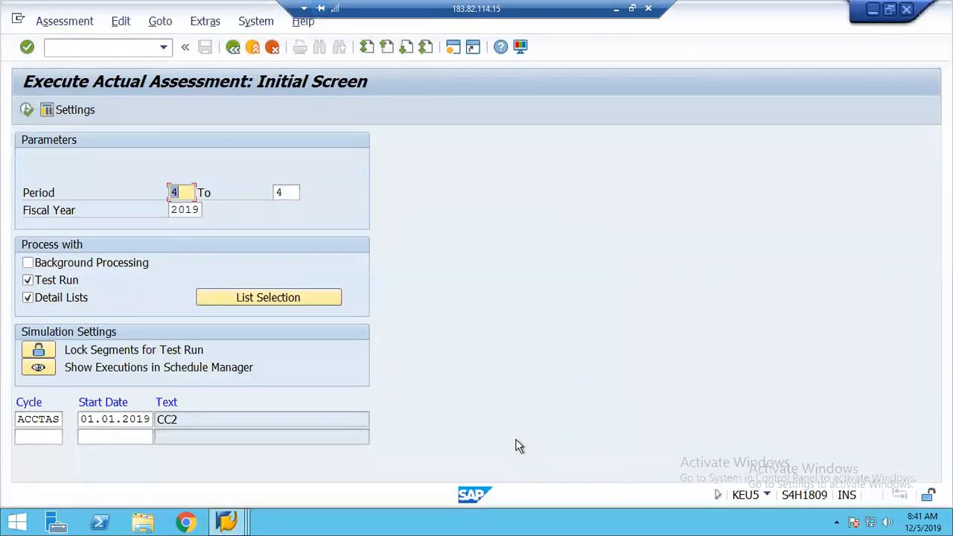
pyautogui.click(252, 47)
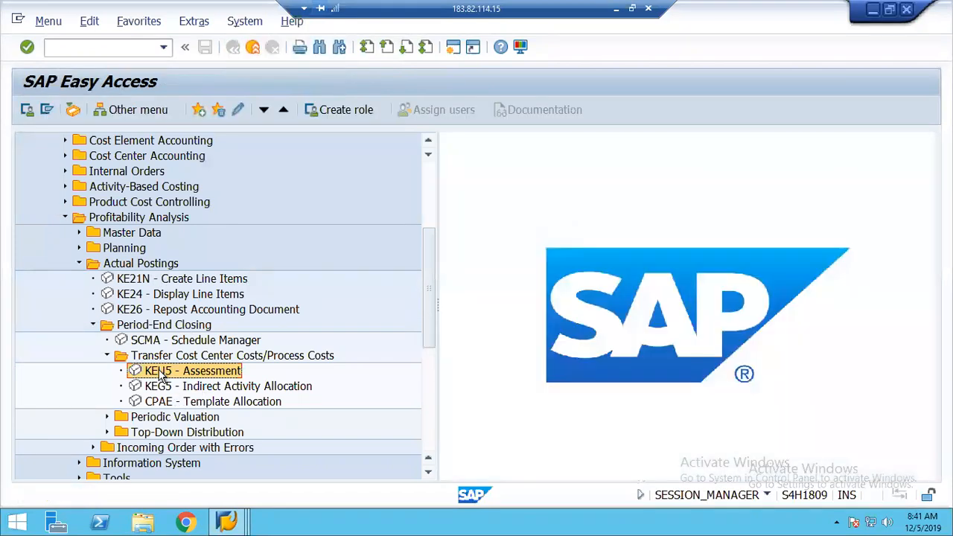
pyautogui.doubleClick(158, 372)
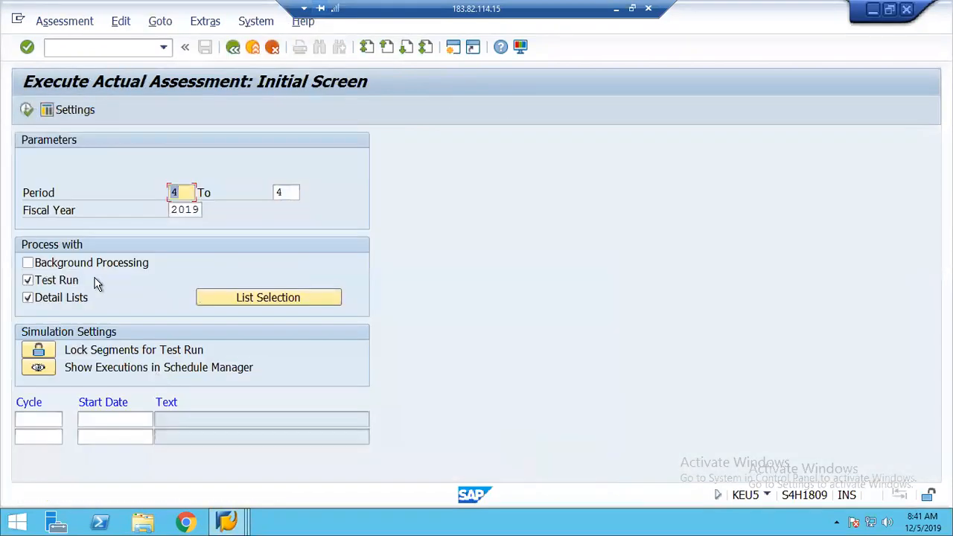
# Pick cycle ACCTAS via F4 and execute the test run for period 4 of 2019
pyautogui.click(44, 418)
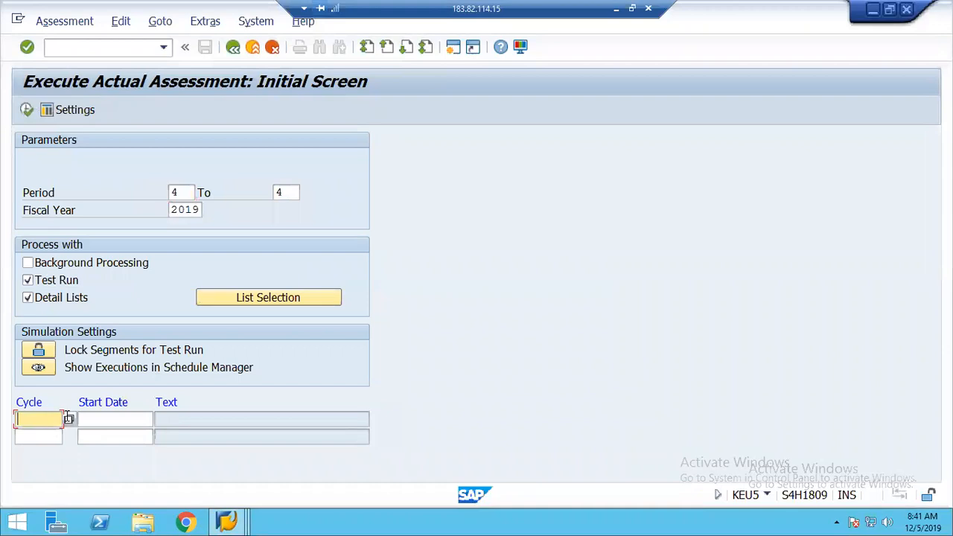
pyautogui.click(71, 421)
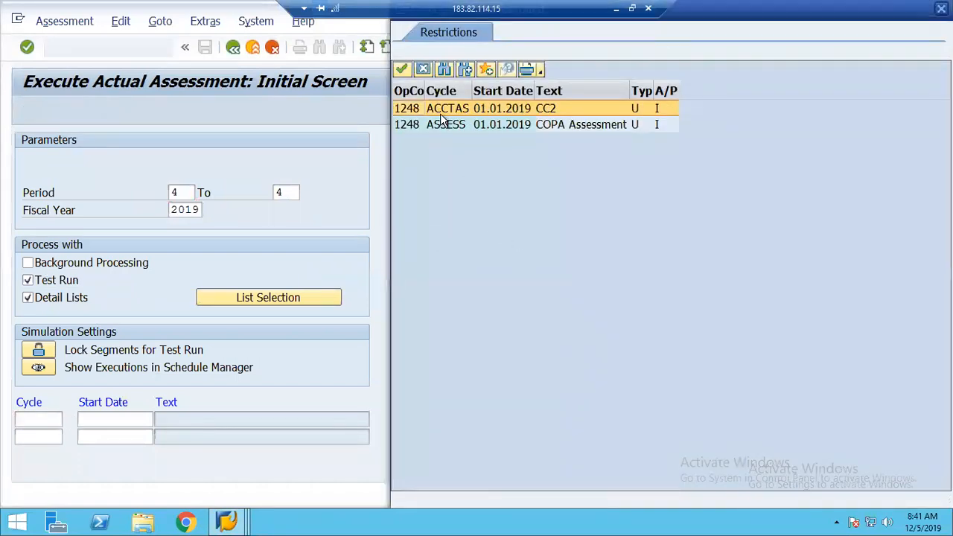
pyautogui.doubleClick(441, 114)
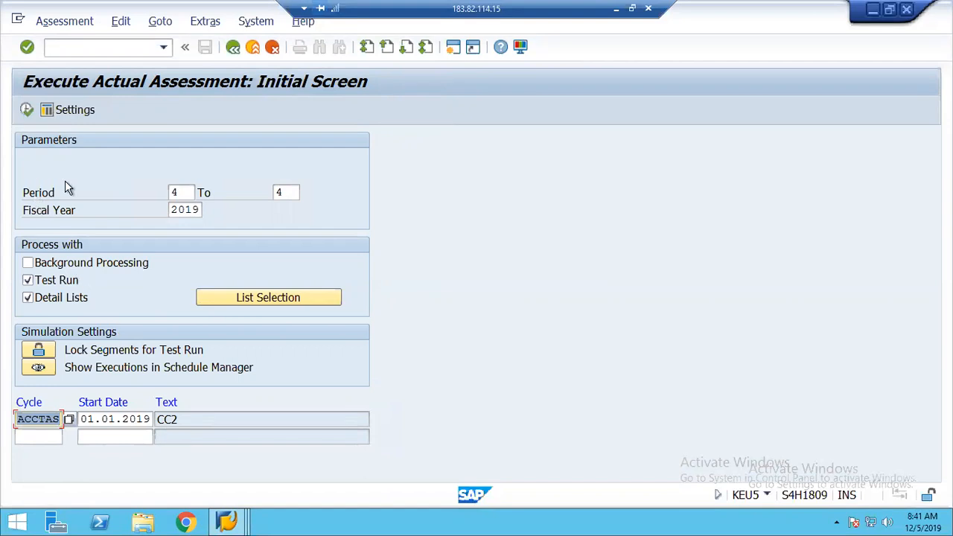
pyautogui.click(27, 110)
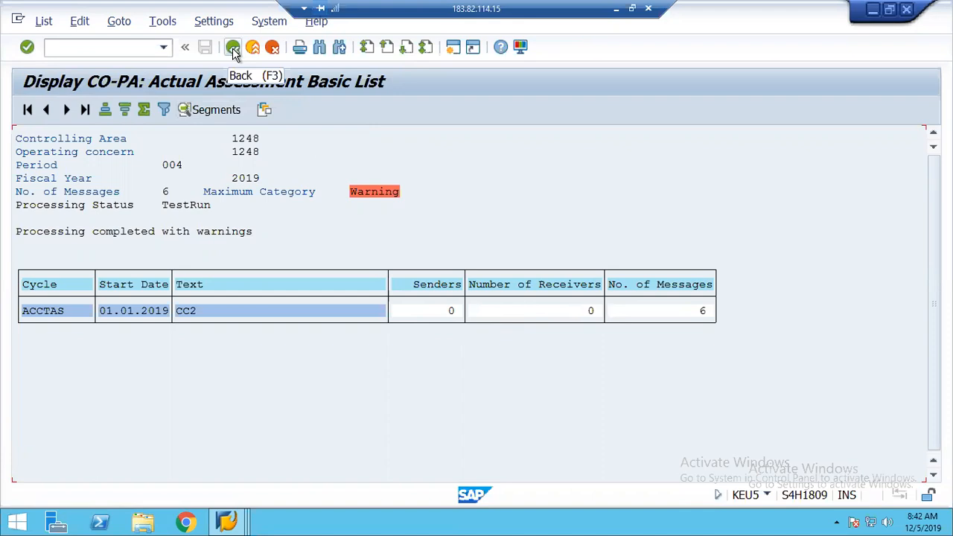
# Exit the ACCTAS basic list showing 6 warnings and no senders or receivers, confirming Yes
pyautogui.click(233, 49)
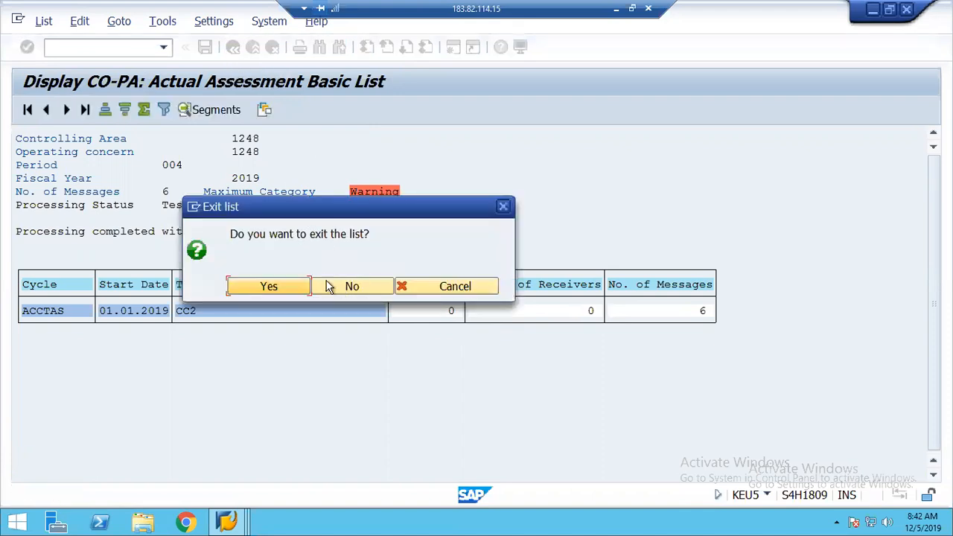
pyautogui.click(290, 287)
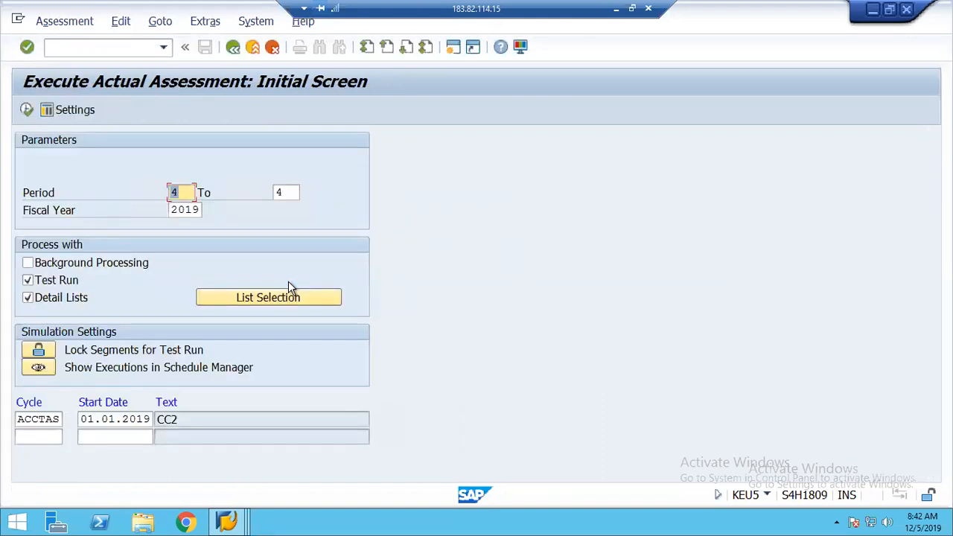
# Exit the Execute Actual Assessment screen back to the SAP Easy Access menu
pyautogui.click(253, 50)
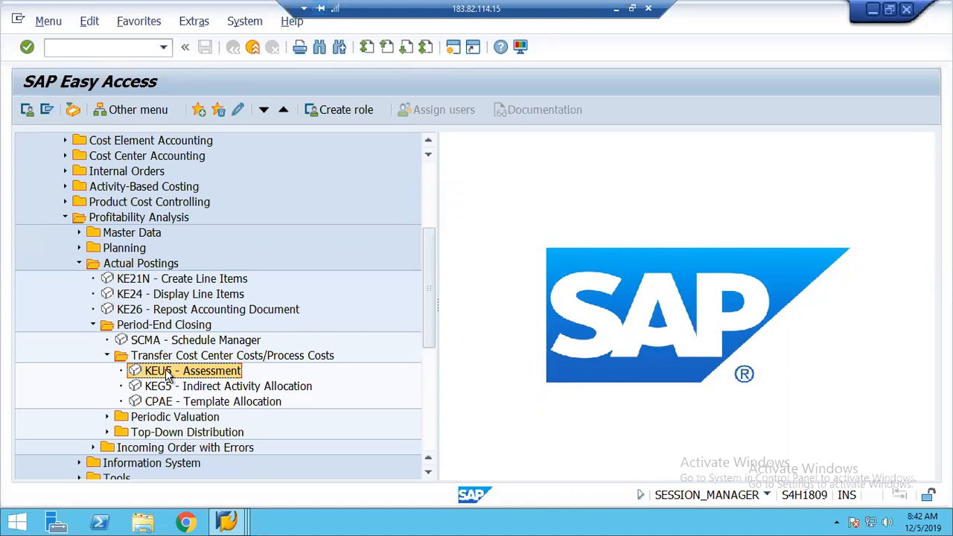
# Bring up the ACCTAS cycle display and back out past the tracing-factor notice to the IMG
pyautogui.scroll(1, 219, 393)
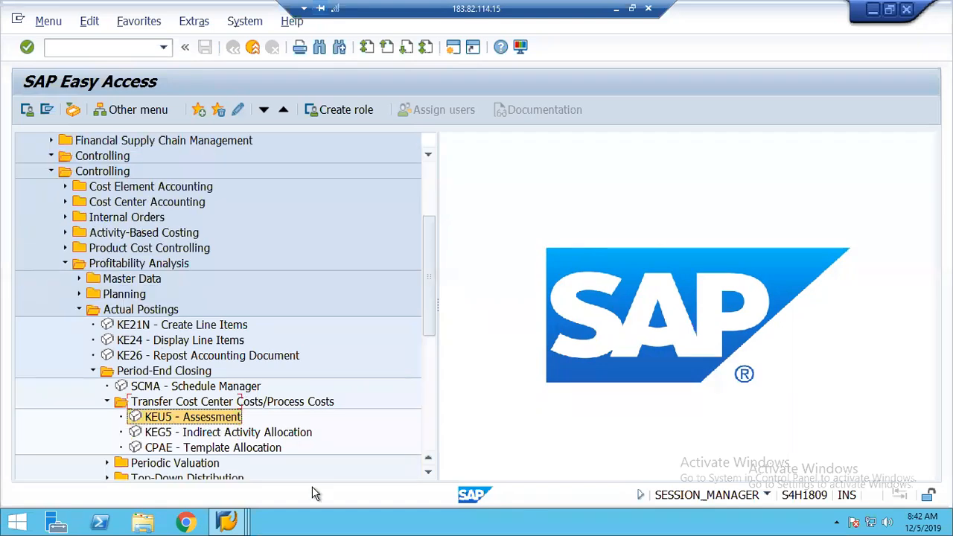
pyautogui.click(227, 523)
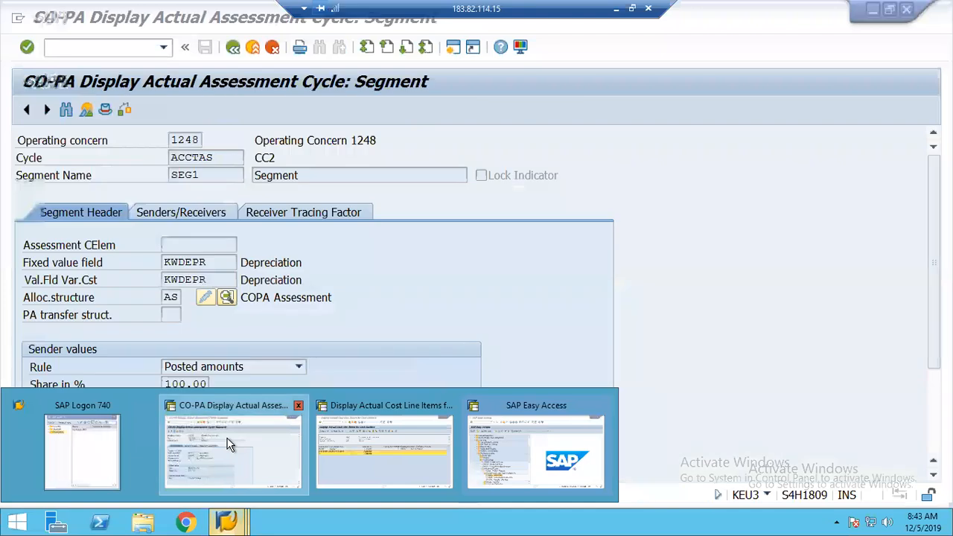
pyautogui.click(229, 444)
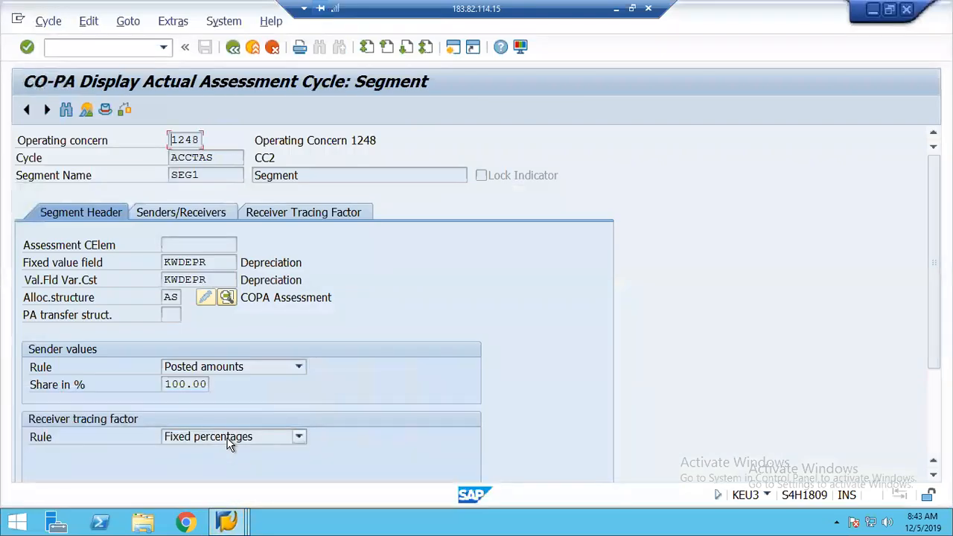
pyautogui.click(233, 48)
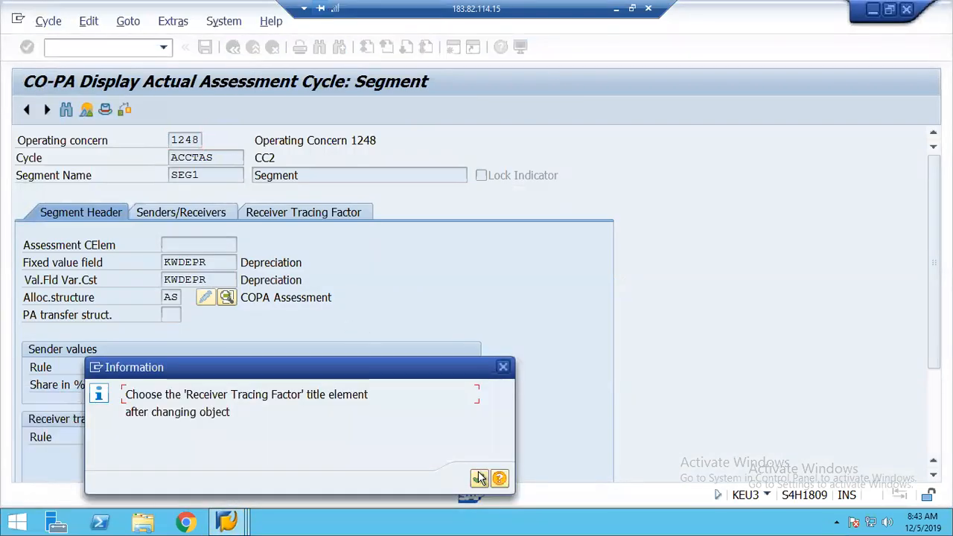
pyautogui.click(479, 477)
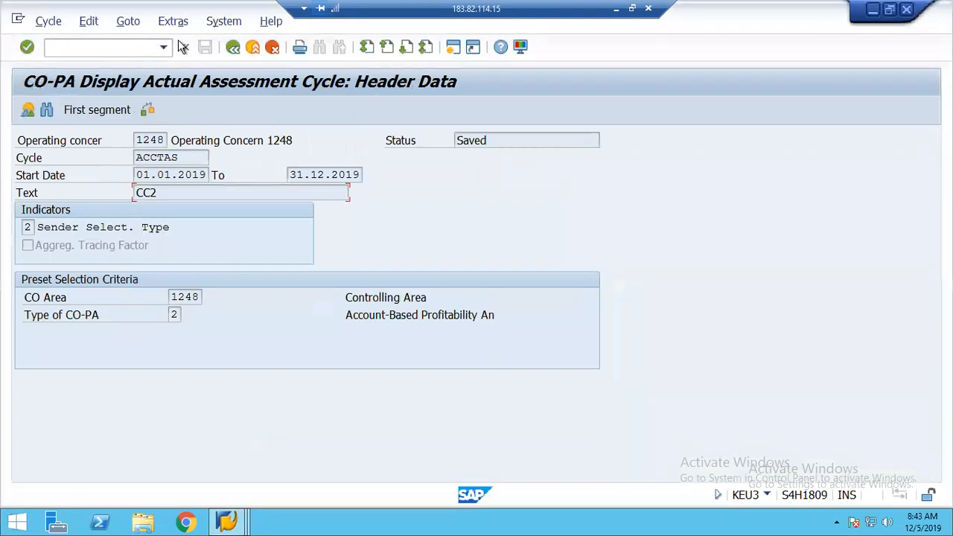
pyautogui.click(233, 50)
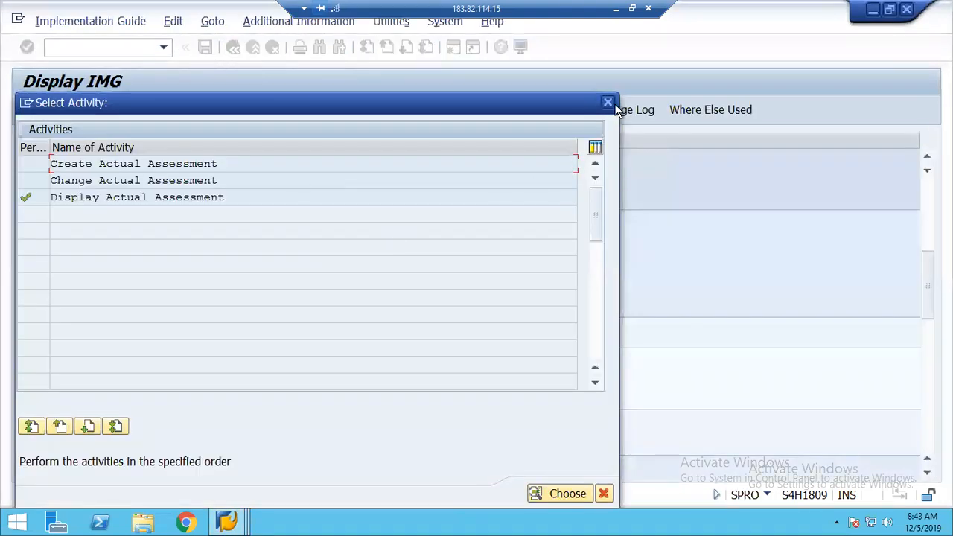
# Close the assessment activity choice, collapse Overhead and Actual Values branches, and expand Planning
pyautogui.click(608, 103)
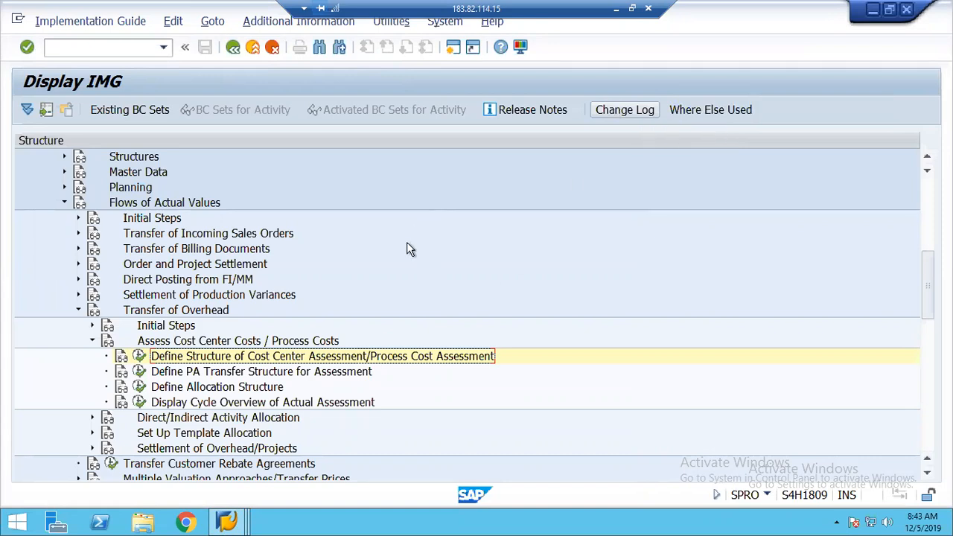
pyautogui.click(78, 312)
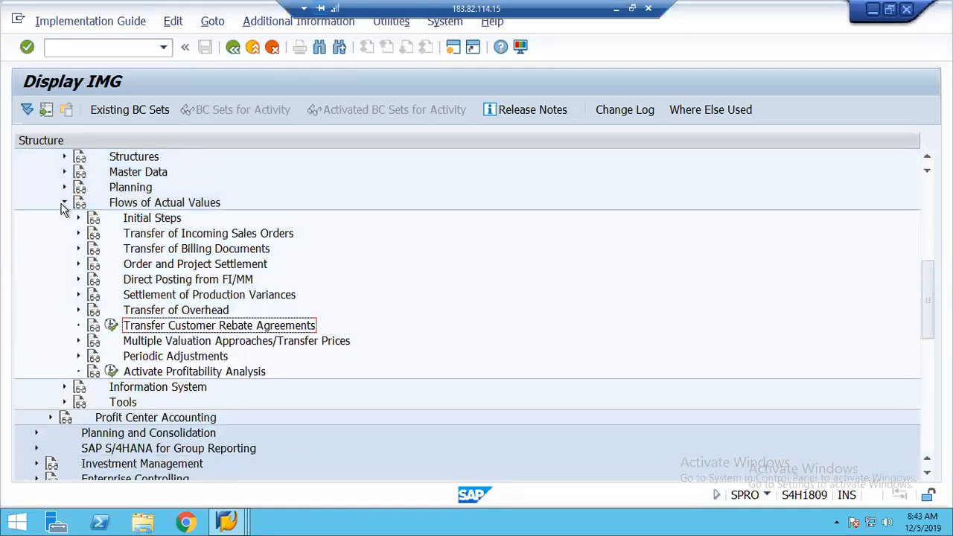
pyautogui.click(64, 204)
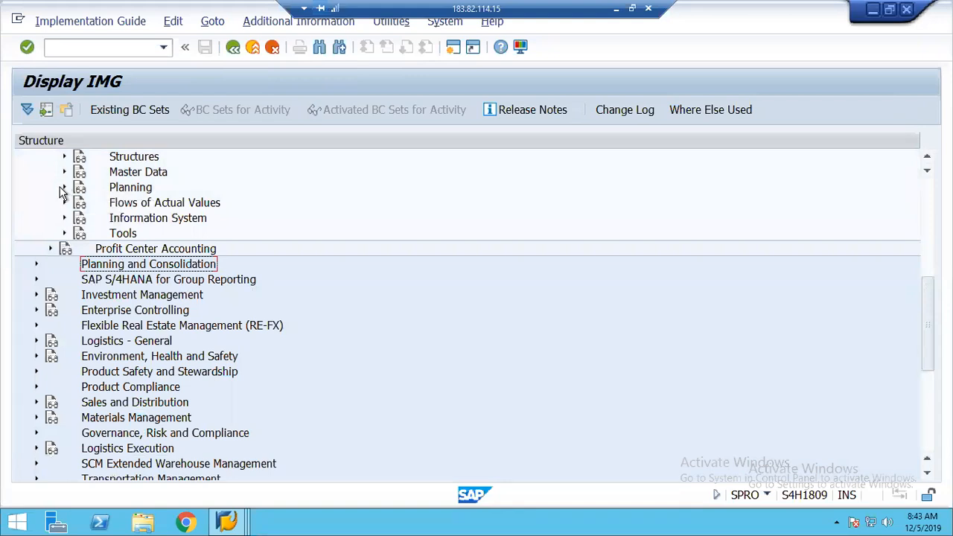
pyautogui.click(64, 188)
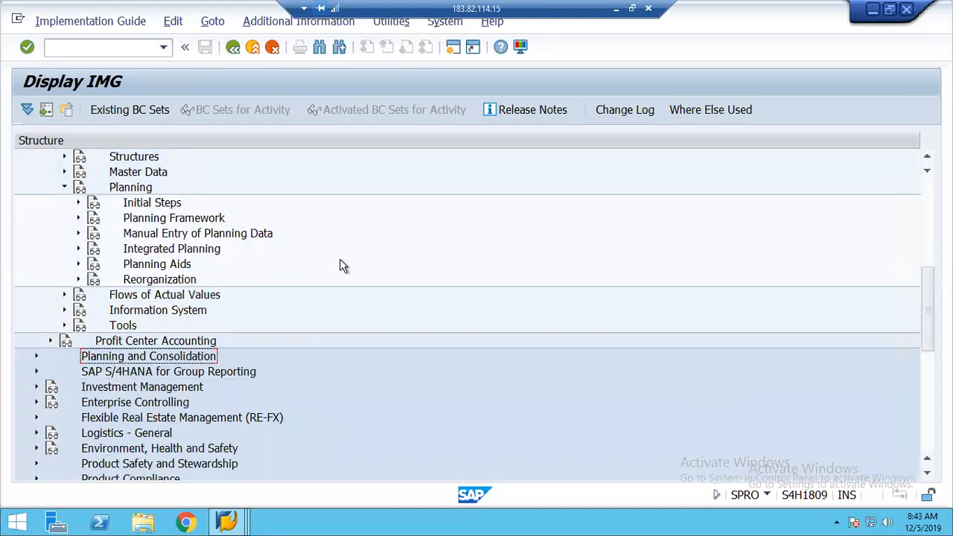
# Scroll the IMG tree and bring the SAP Easy Access window forward
pyautogui.click(928, 161)
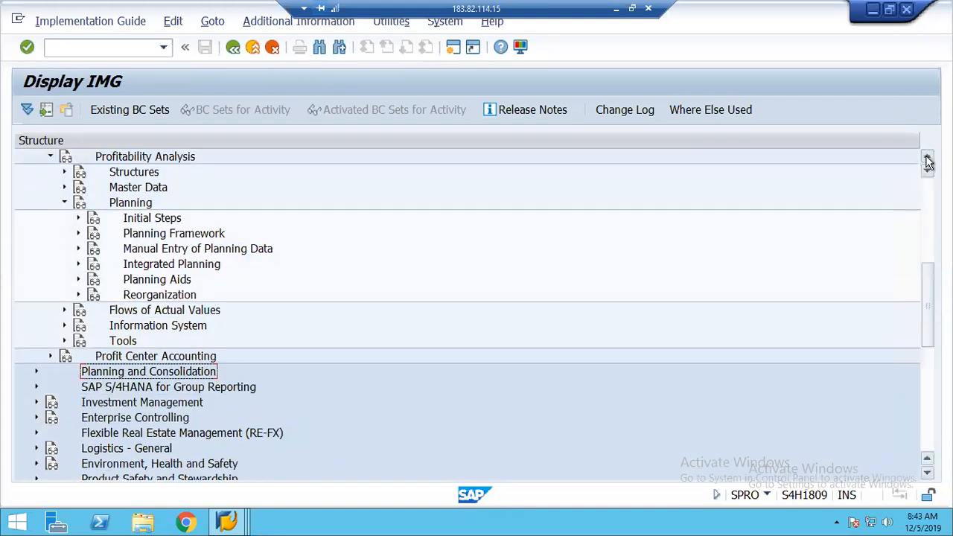
pyautogui.click(929, 161)
pyautogui.click(928, 161)
pyautogui.click(928, 161)
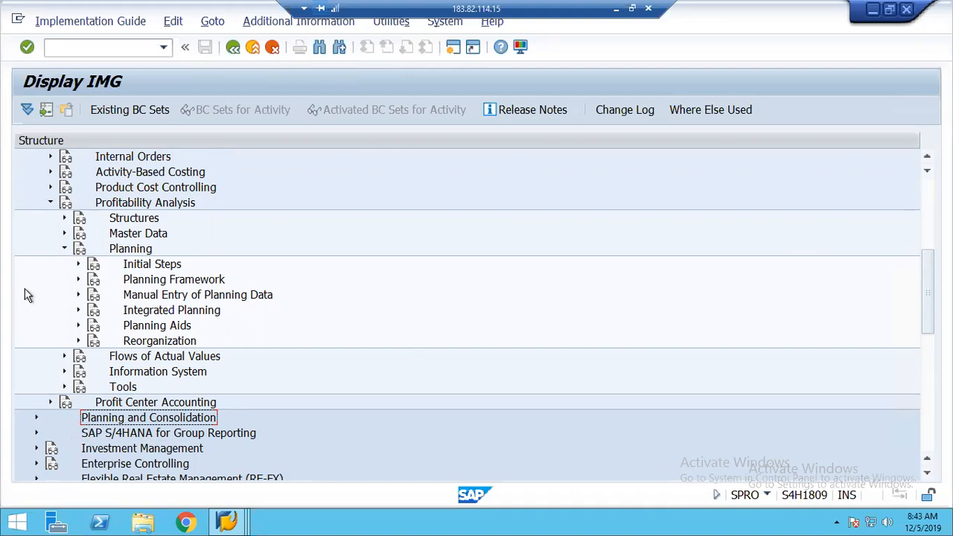
pyautogui.click(232, 523)
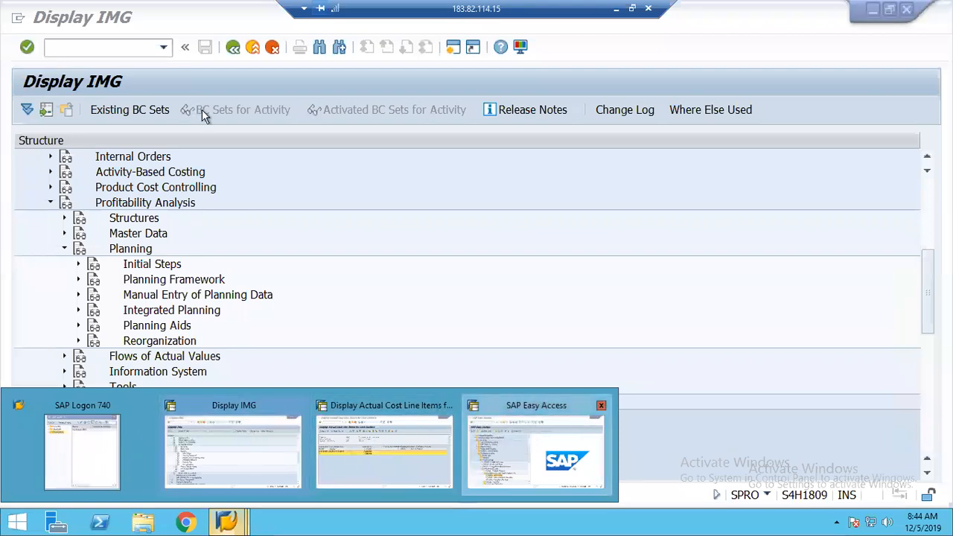
pyautogui.click(553, 458)
# Run KEPSL, check area 1248's active flags in Activate Profitability Analysis, and go back
pyautogui.click(79, 47)
pyautogui.write('kepsl')
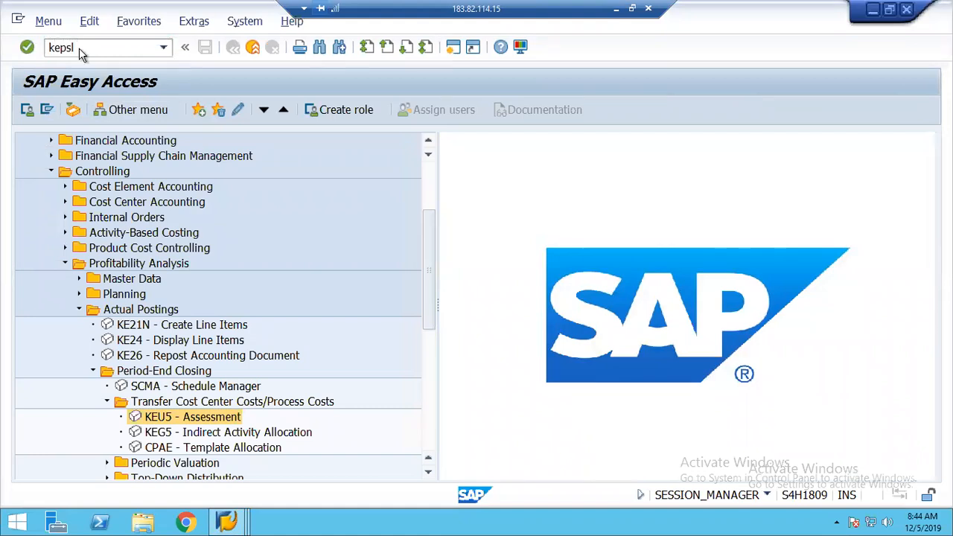
pyautogui.press('Return')
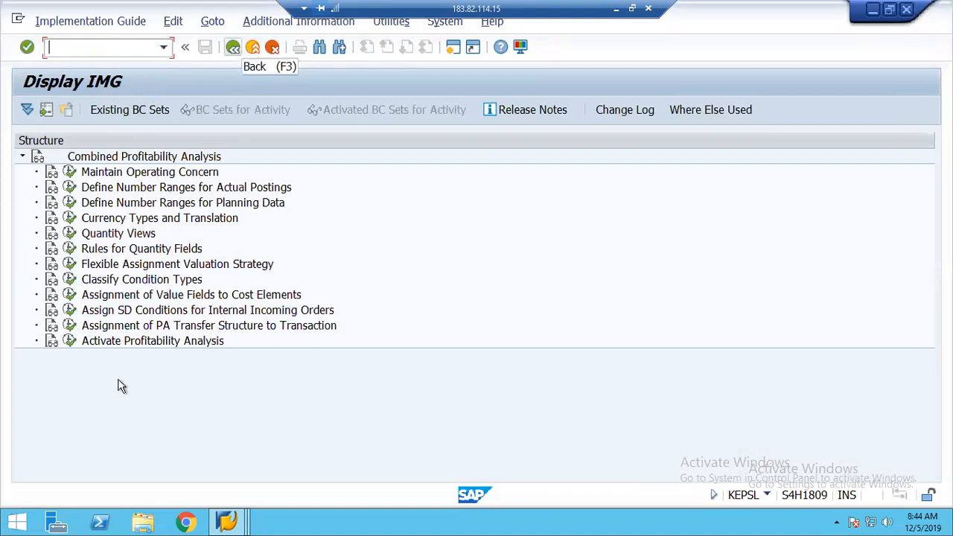
pyautogui.click(68, 340)
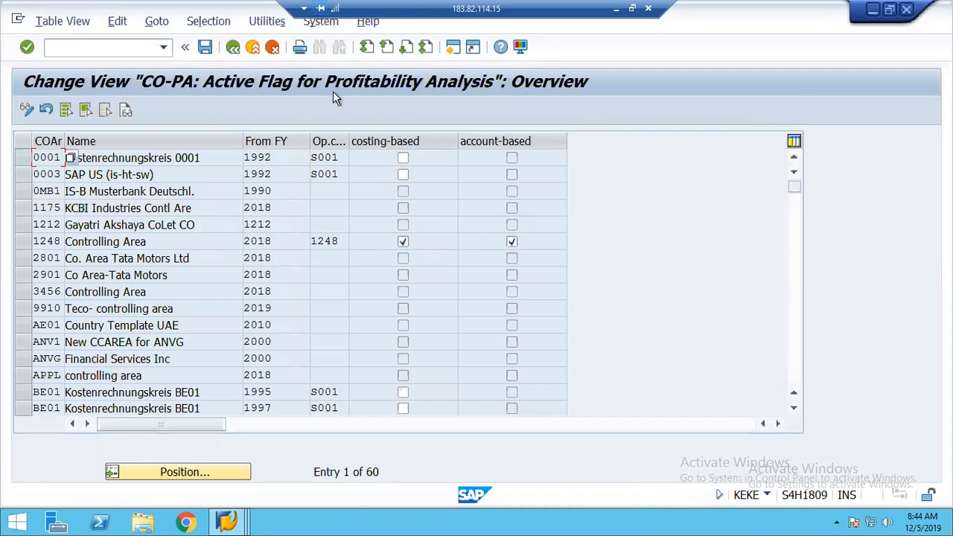
pyautogui.click(234, 47)
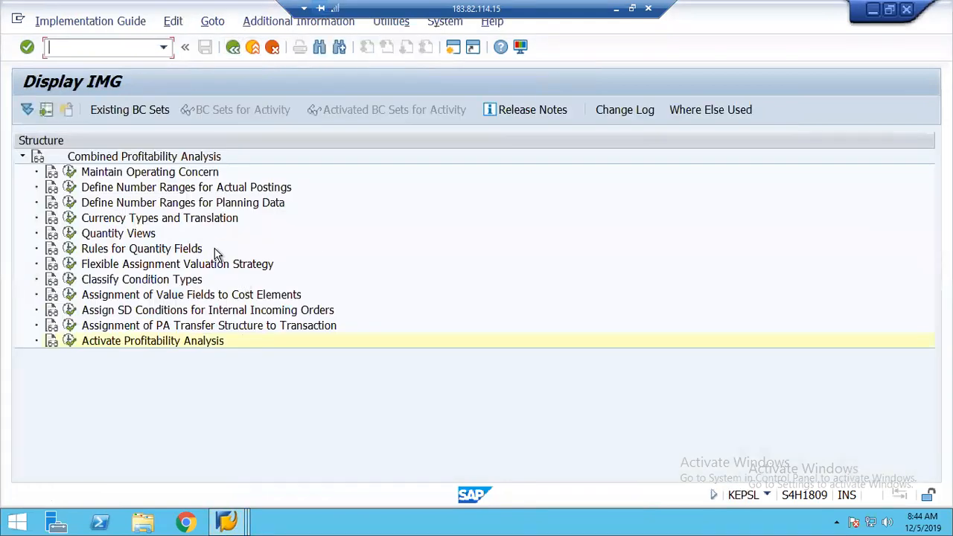
# Go back to Easy Access, then bring the Display IMG window forward
pyautogui.click(234, 48)
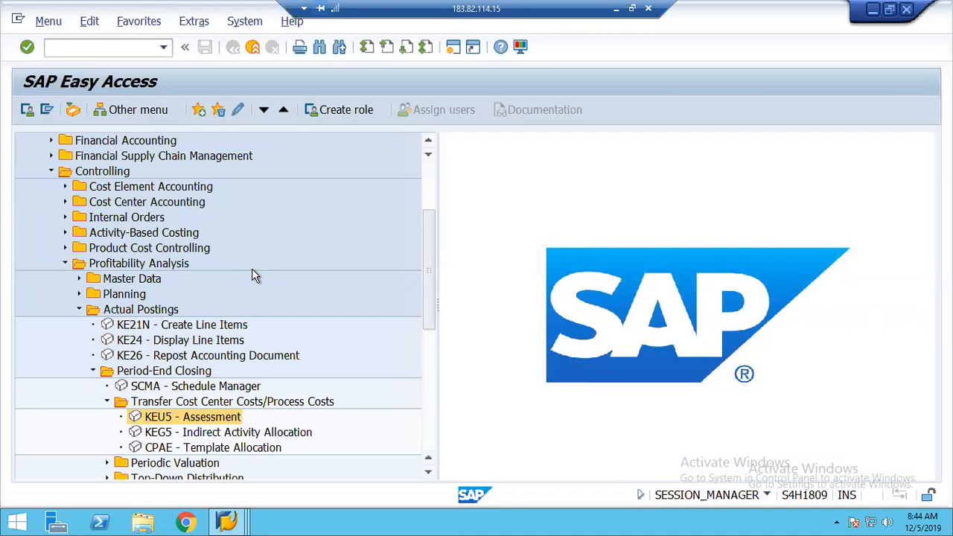
pyautogui.click(233, 520)
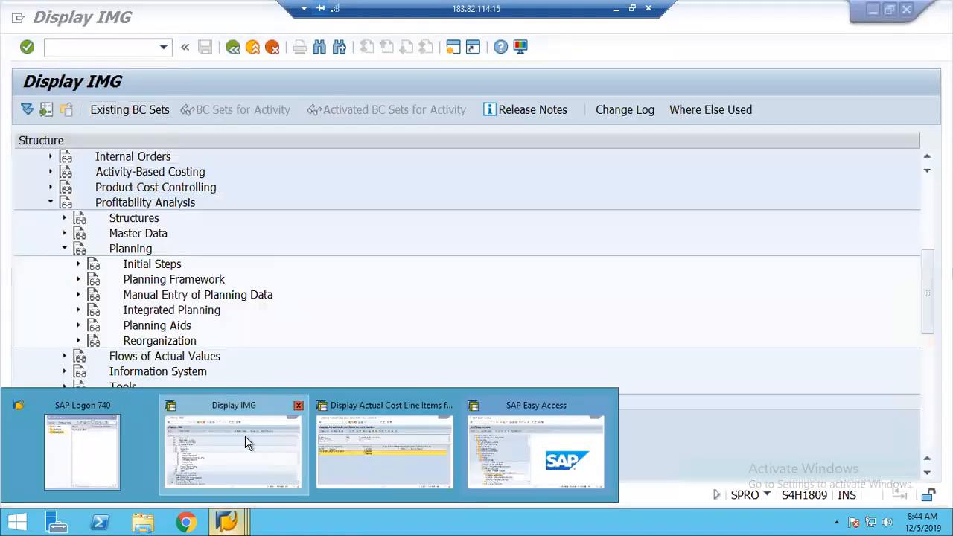
pyautogui.click(245, 437)
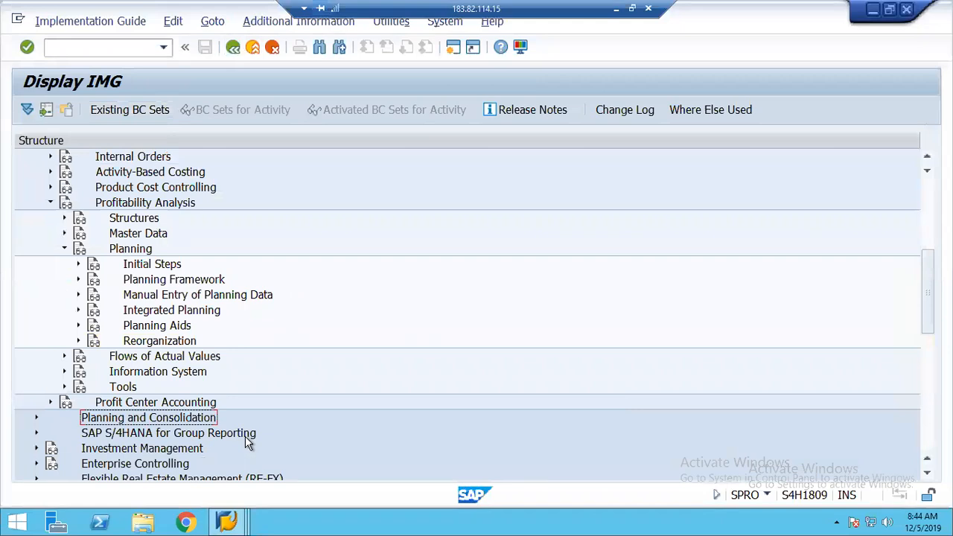
# Scroll the IMG tree and expand Planning's Initial Steps to show its four activities
pyautogui.click(117, 249)
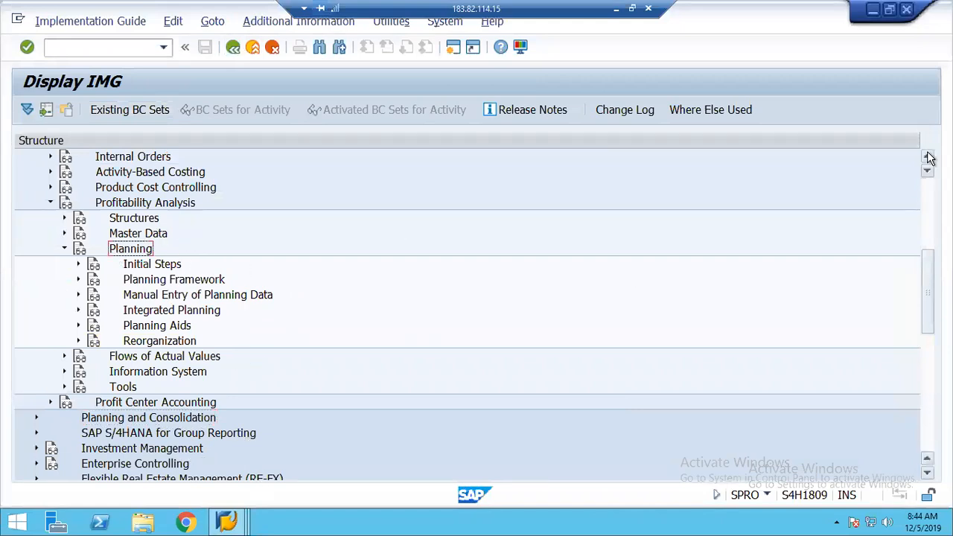
pyautogui.click(927, 157)
pyautogui.click(927, 157)
pyautogui.click(927, 156)
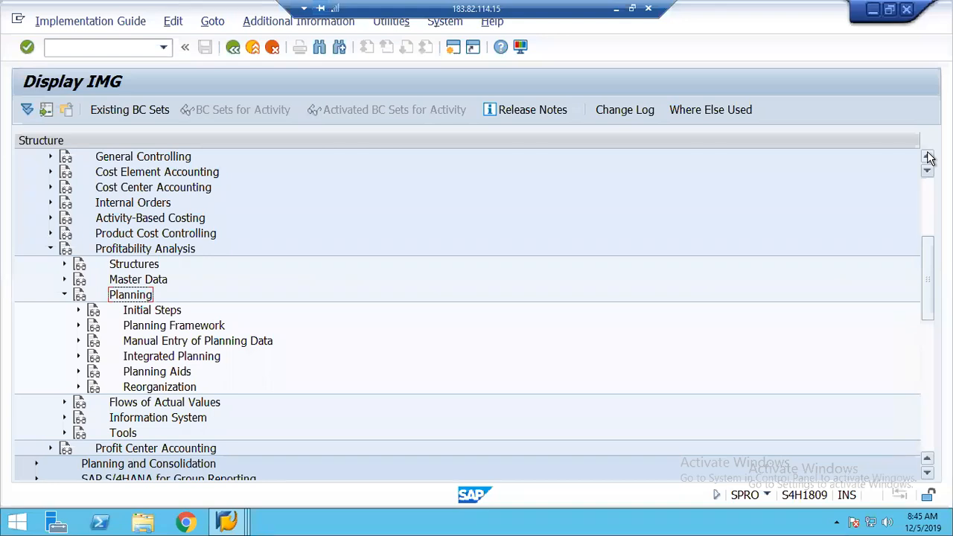
pyautogui.click(929, 158)
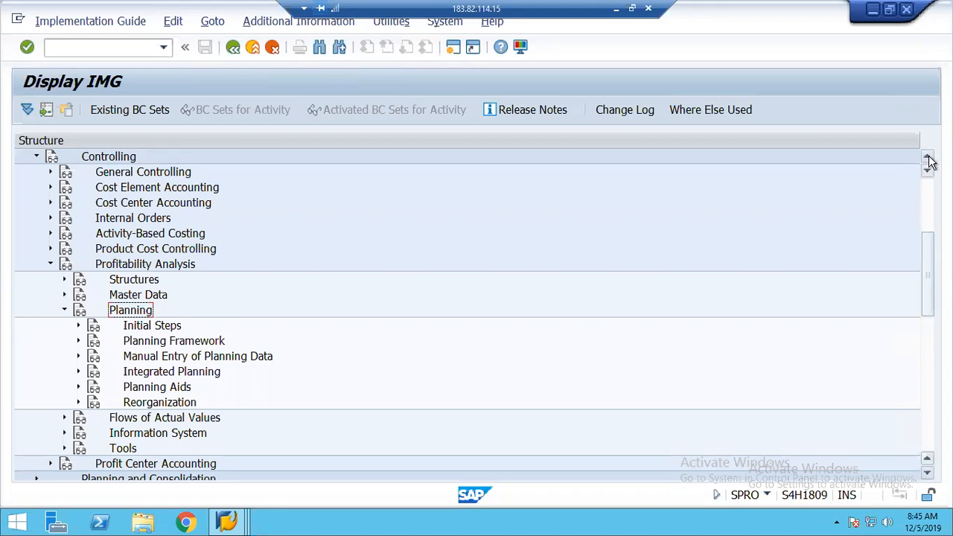
pyautogui.click(929, 160)
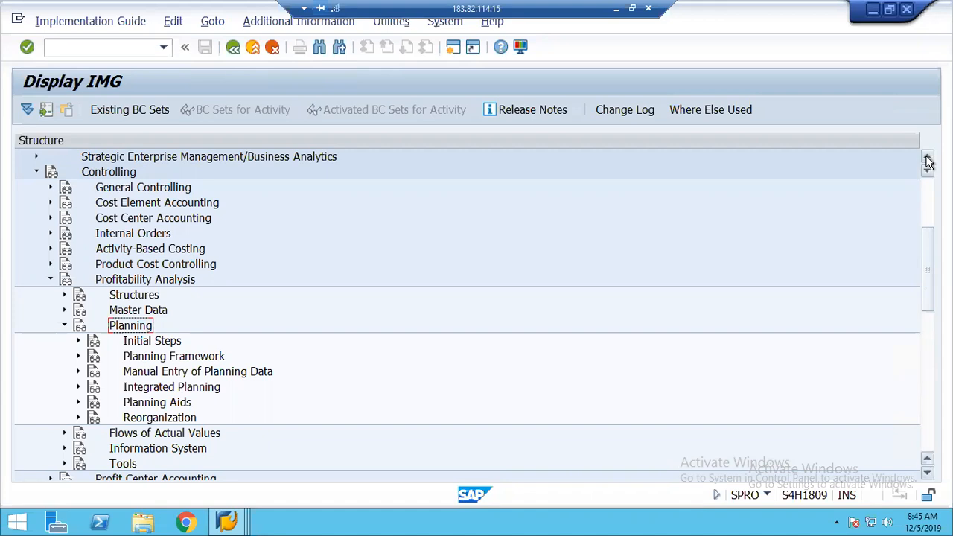
pyautogui.click(929, 158)
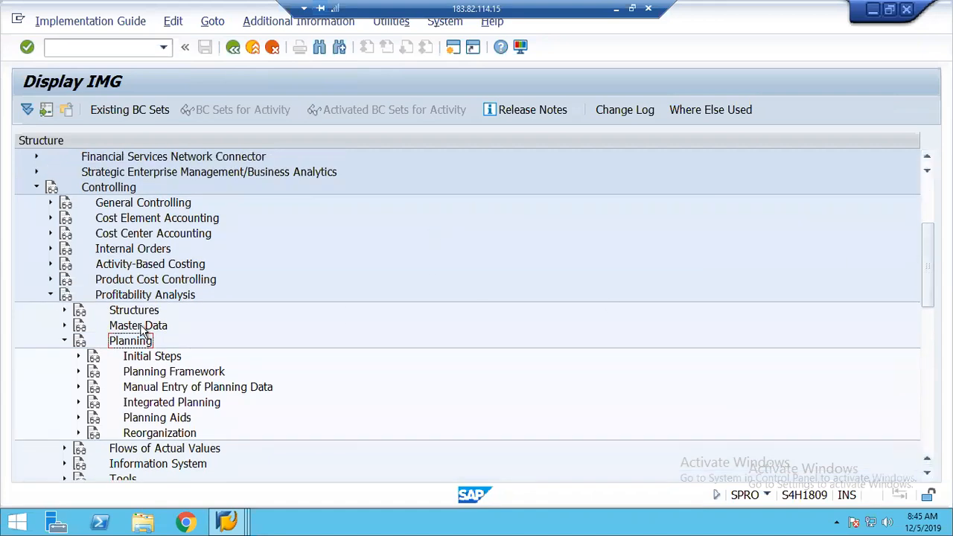
pyautogui.click(78, 356)
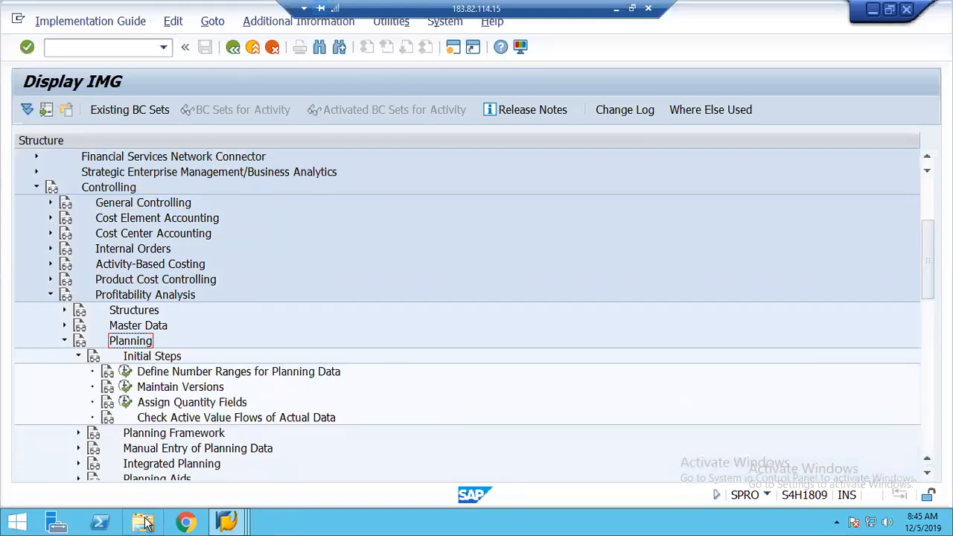
# Run KEBD to make 1248 the current costing-based operating concern, then Alt+Tab to the IMG
pyautogui.moveTo(226, 523)
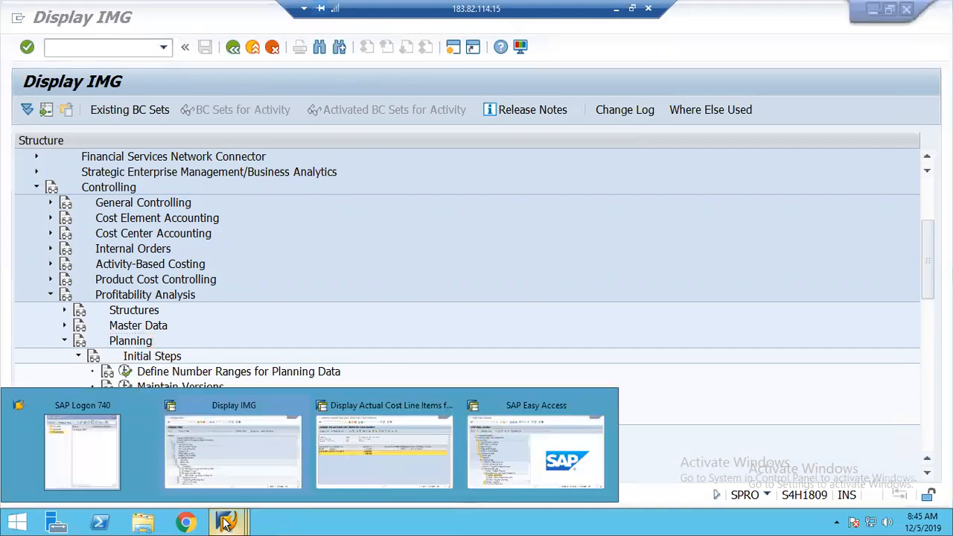
pyautogui.click(509, 441)
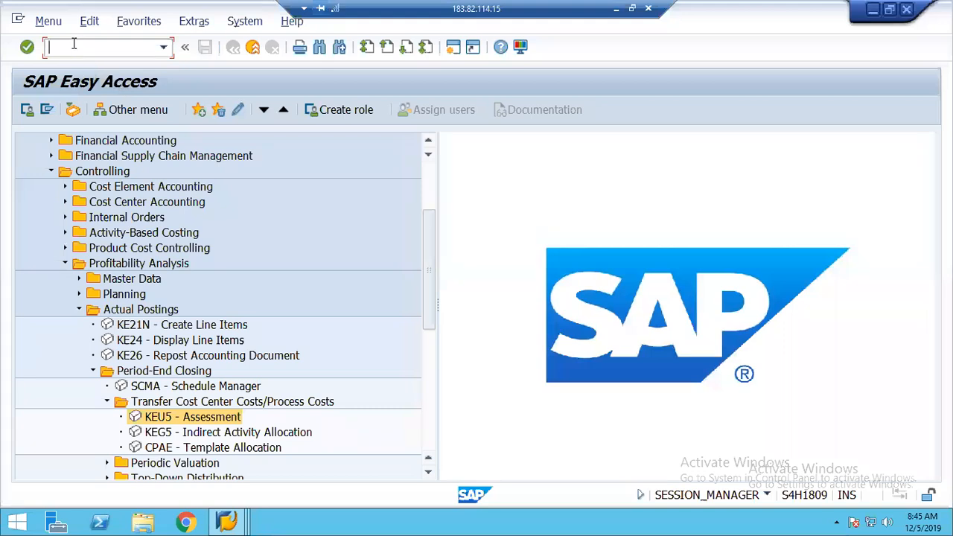
pyautogui.write('kebd')
pyautogui.press('Return')
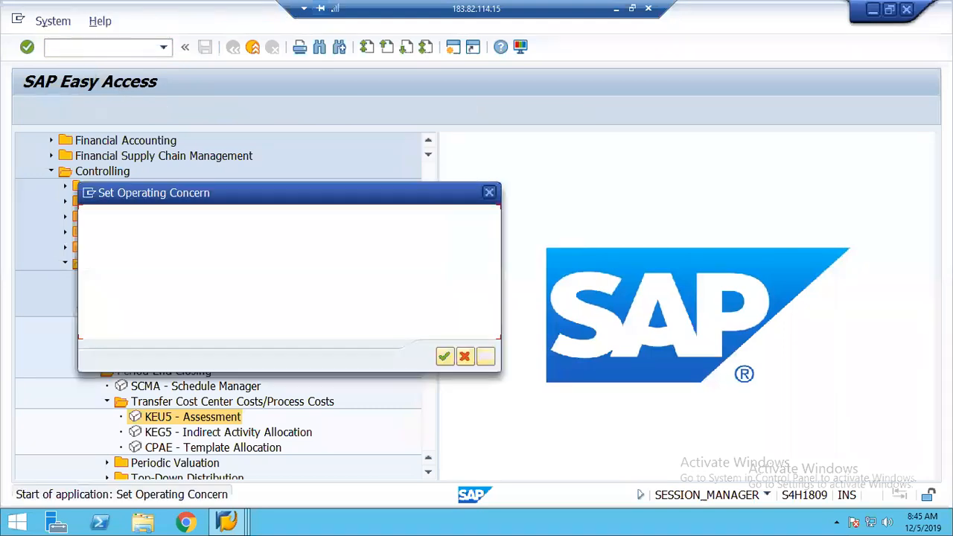
pyautogui.click(129, 293)
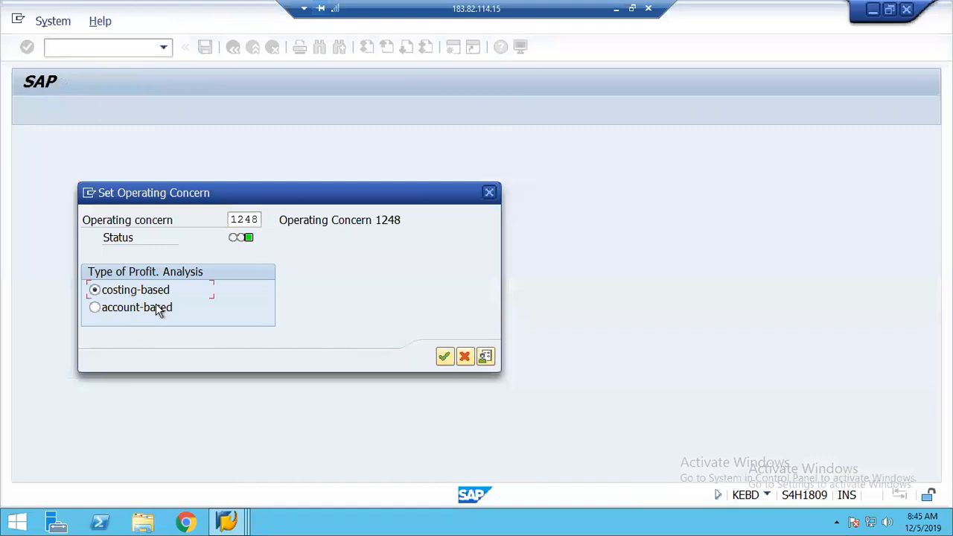
pyautogui.click(485, 358)
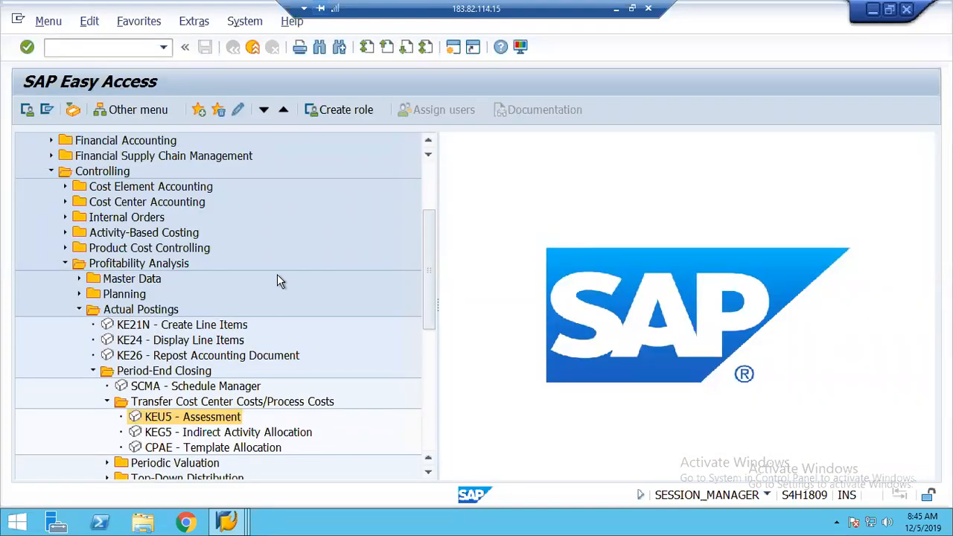
pyautogui.hotkey('alt', 'Tab')
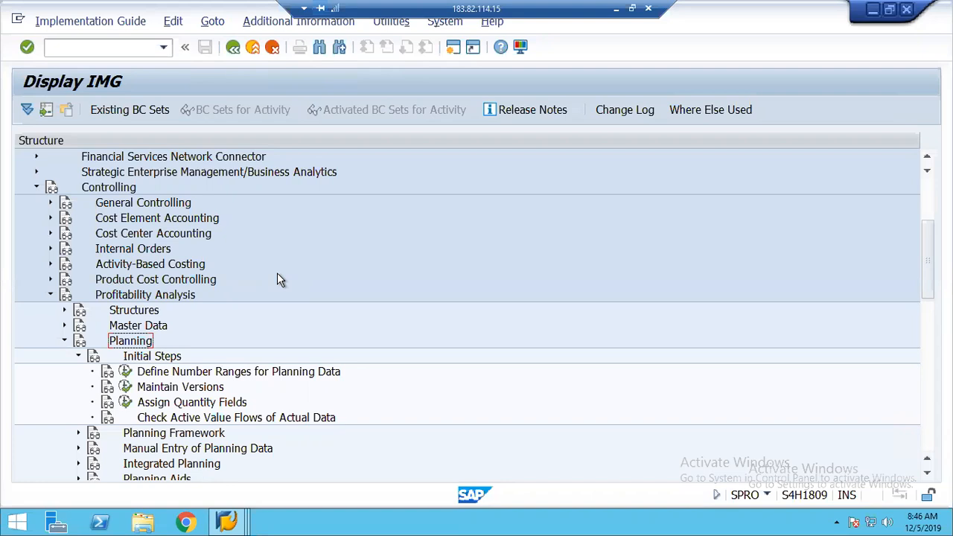
pyautogui.click(192, 374)
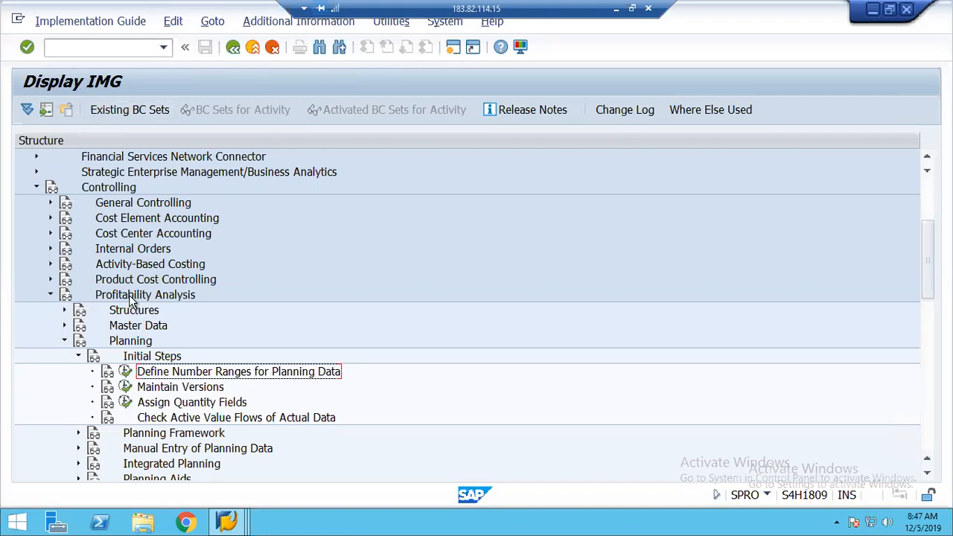
pyautogui.click(153, 358)
# Run Define Number Ranges for Planning Data for operating concern 1248 and open its intervals
pyautogui.click(192, 372)
pyautogui.click(126, 371)
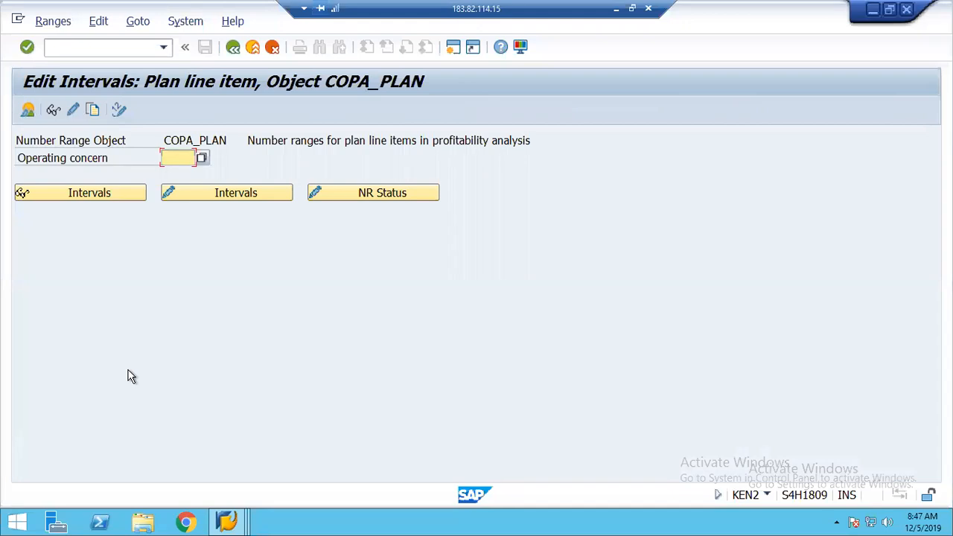
pyautogui.click(202, 159)
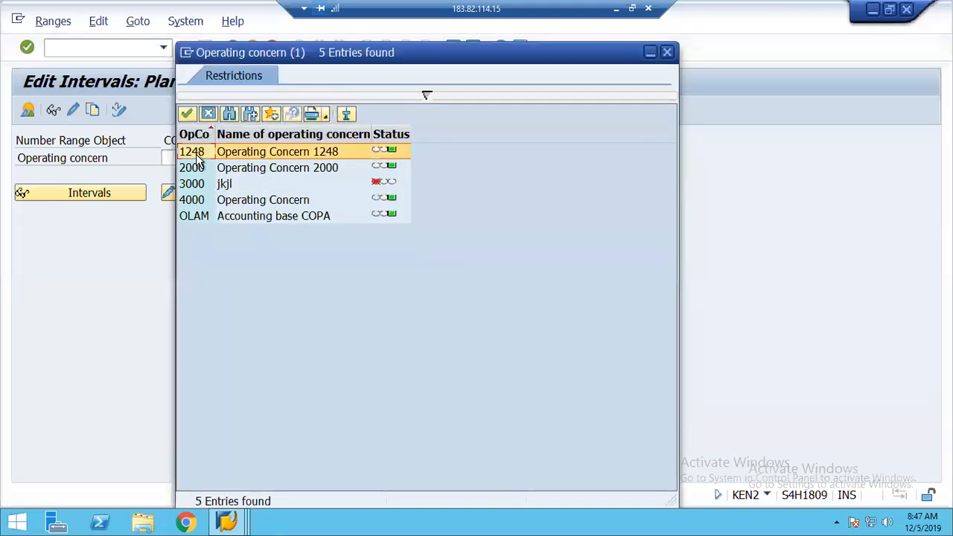
pyautogui.doubleClick(207, 153)
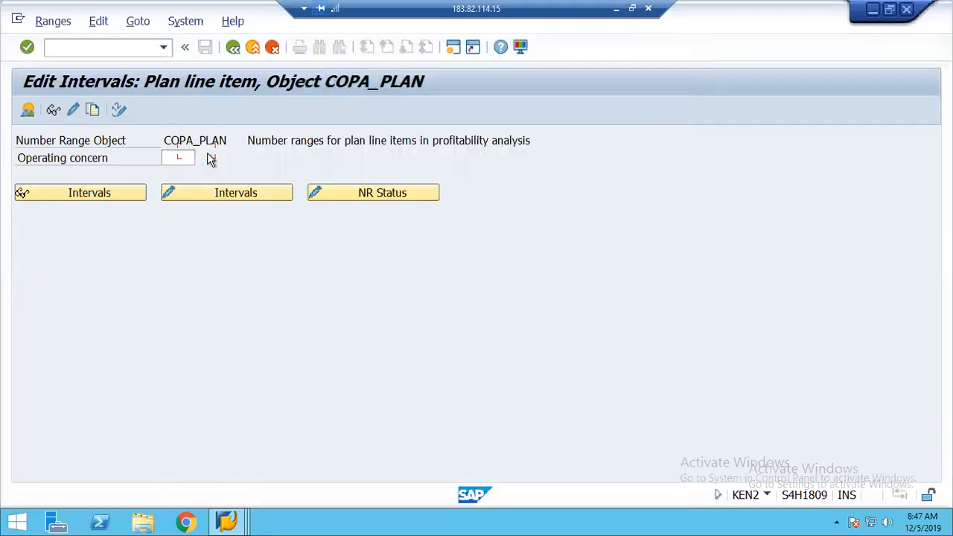
pyautogui.click(218, 197)
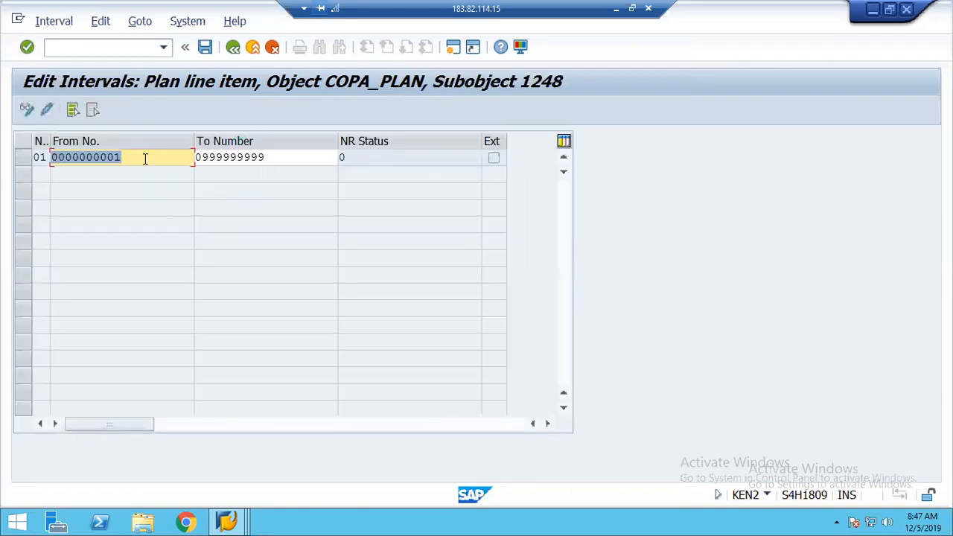
pyautogui.click(145, 157)
pyautogui.click(304, 160)
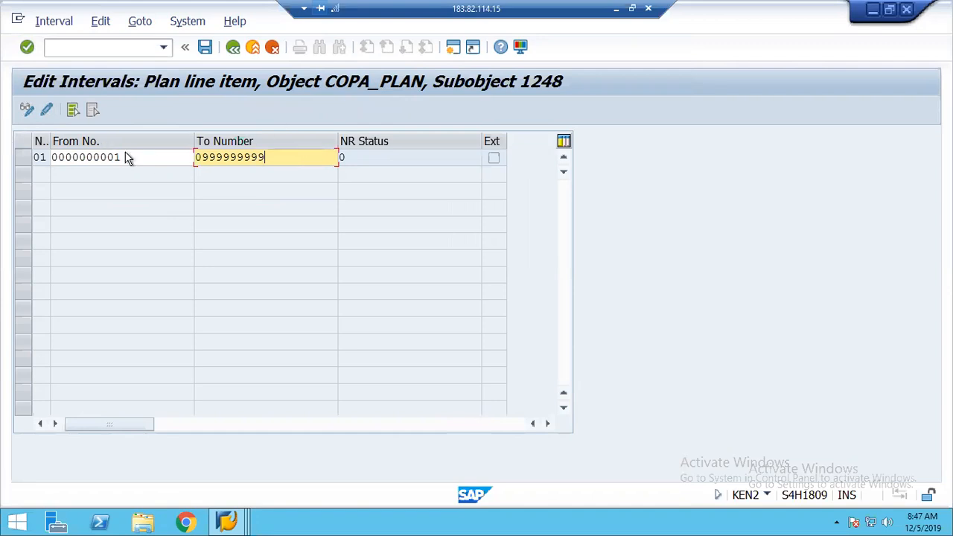
pyautogui.click(233, 48)
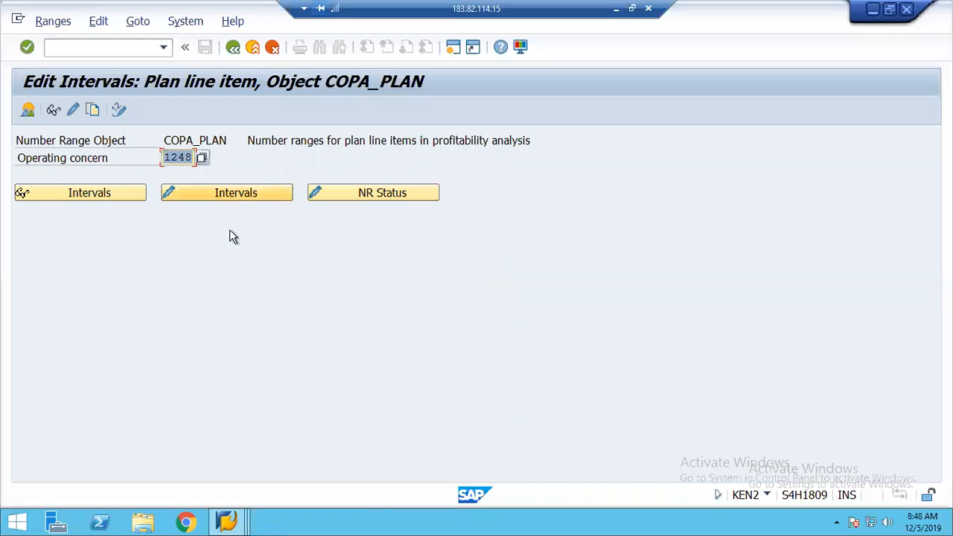
pyautogui.click(199, 195)
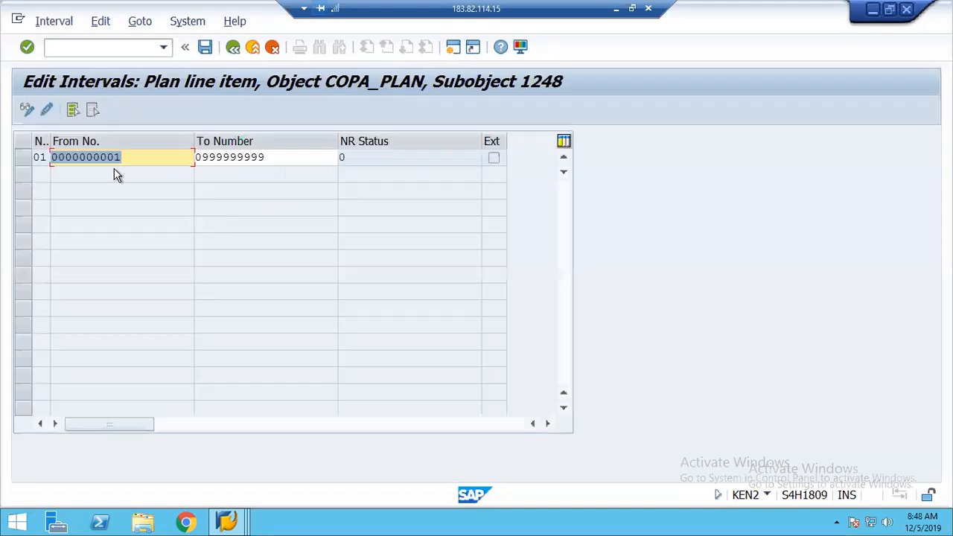
pyautogui.click(233, 47)
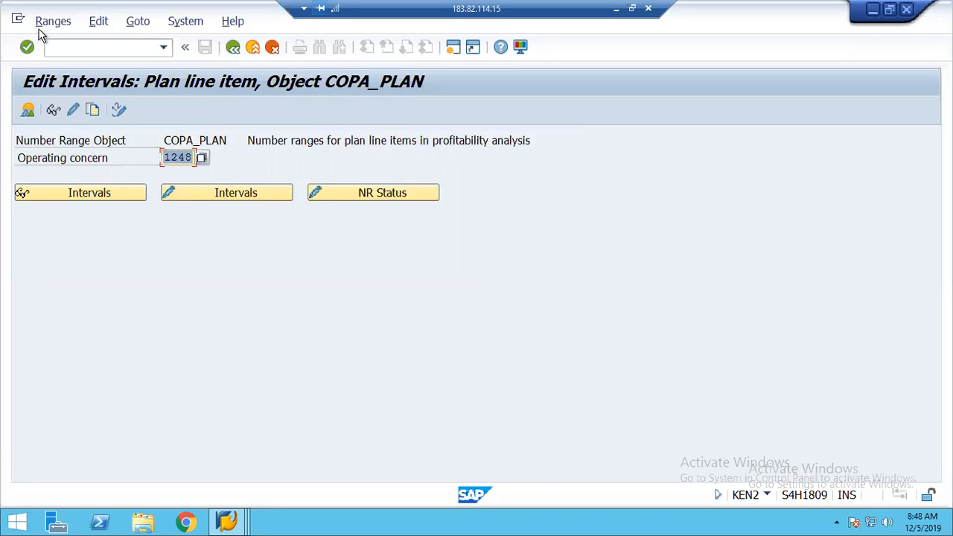
pyautogui.click(73, 110)
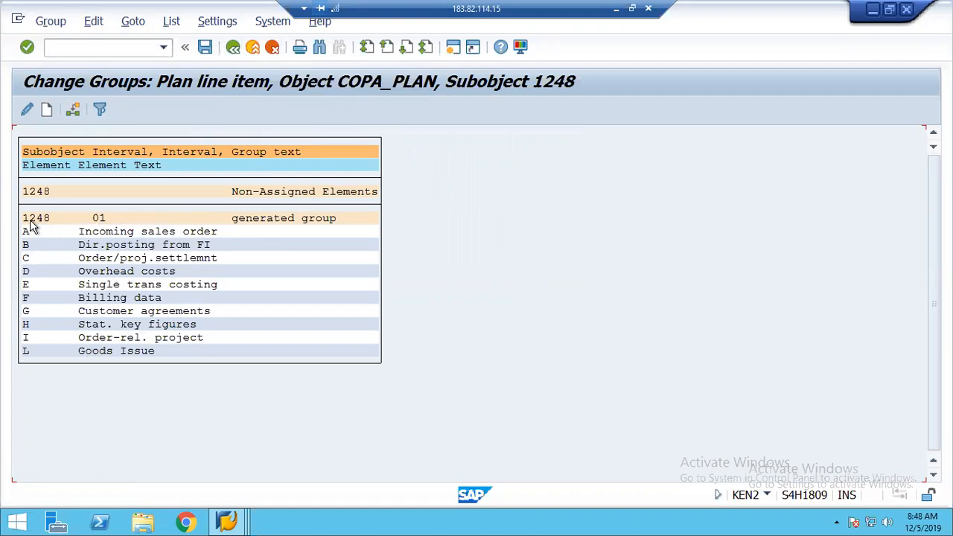
pyautogui.doubleClick(96, 217)
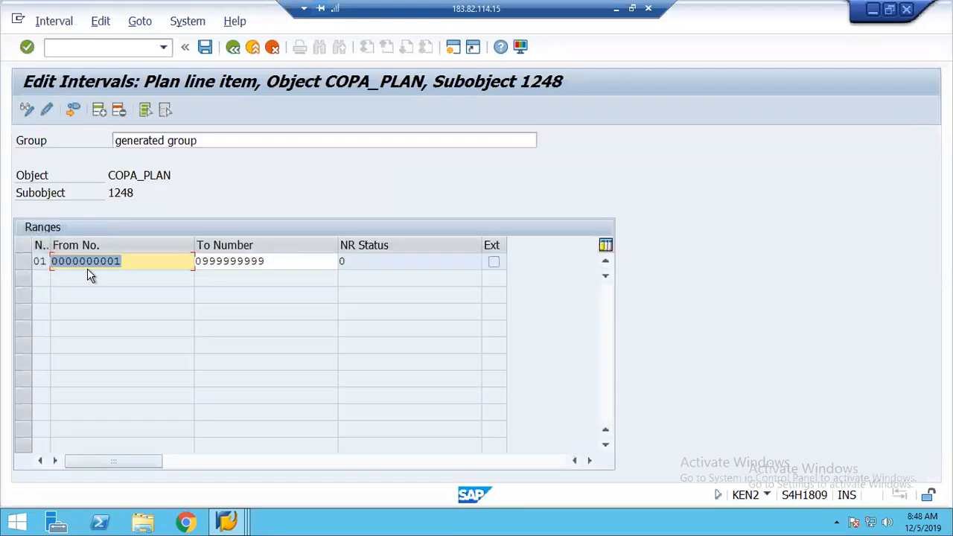
pyautogui.click(311, 264)
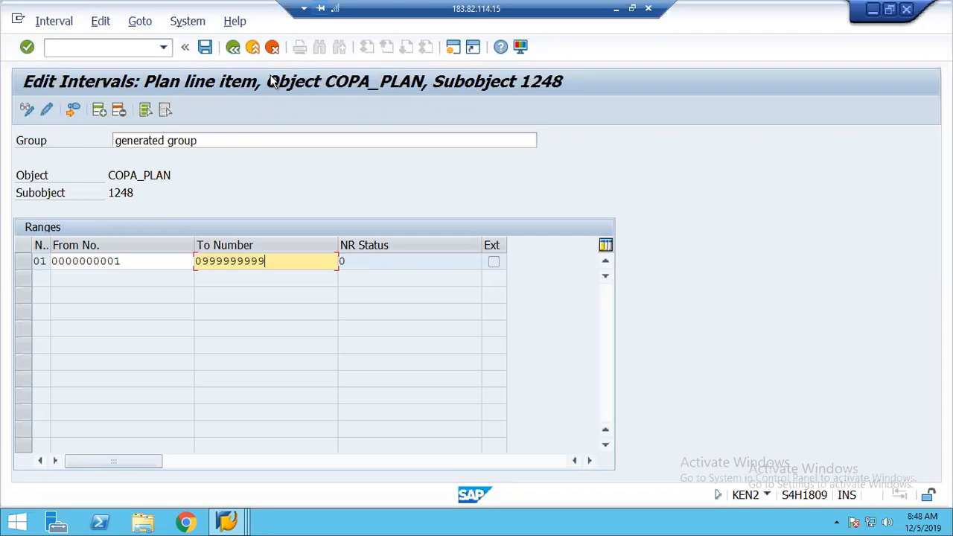
pyautogui.click(234, 51)
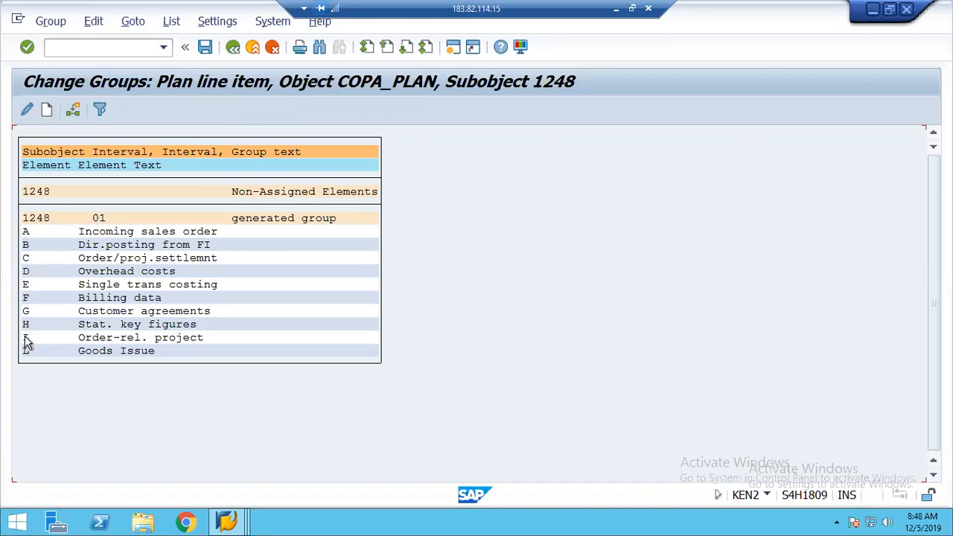
# Select element B, Dir.posting from FI, and list the groups it can be assigned to
pyautogui.click(43, 249)
pyautogui.click(27, 233)
pyautogui.click(27, 246)
pyautogui.click(72, 110)
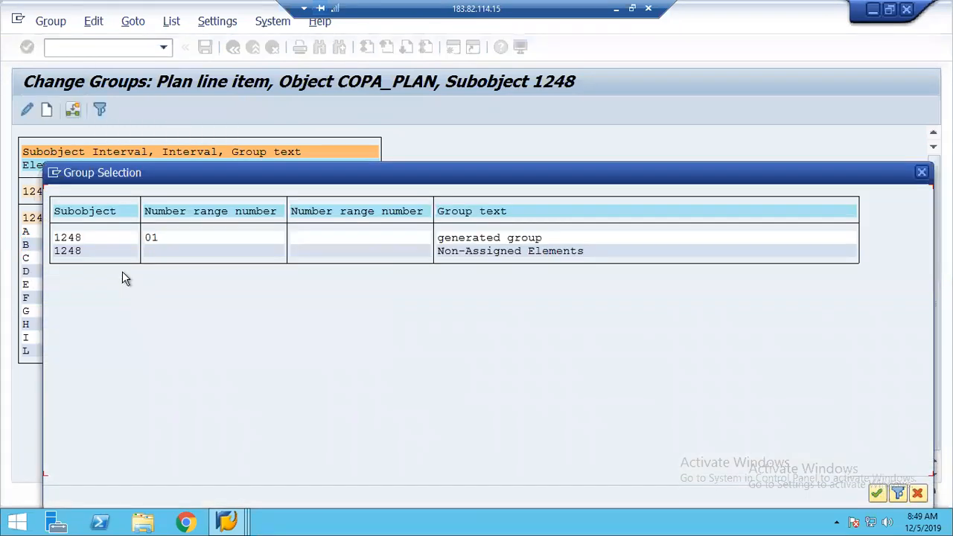
# Move element B to Non-Assigned, put it back into group 01, and return to the IMG
pyautogui.doubleClick(159, 258)
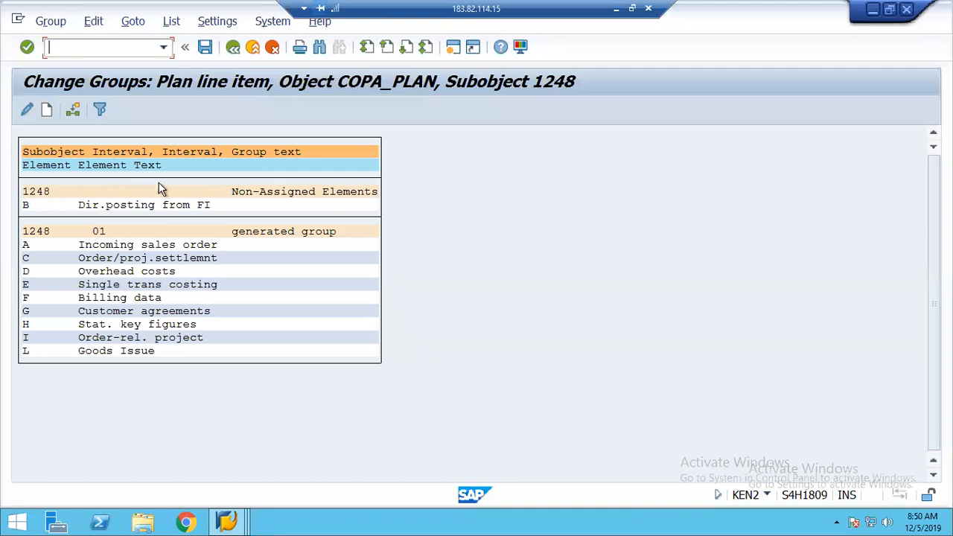
pyautogui.click(26, 207)
pyautogui.click(73, 110)
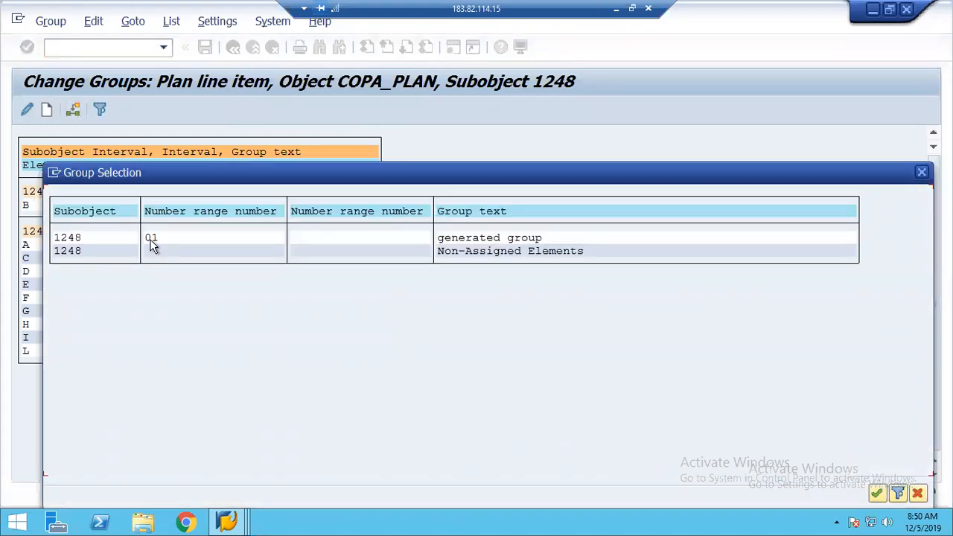
pyautogui.doubleClick(150, 239)
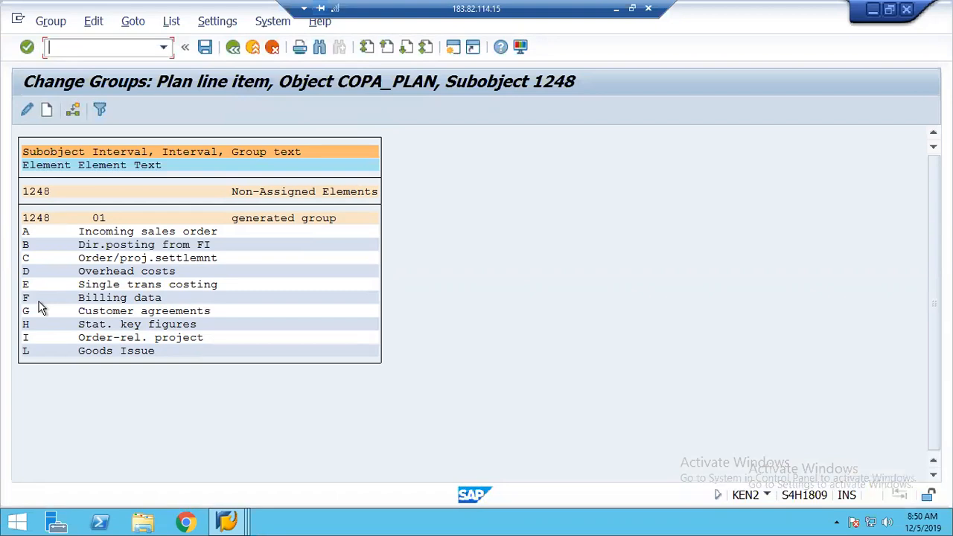
pyautogui.click(232, 48)
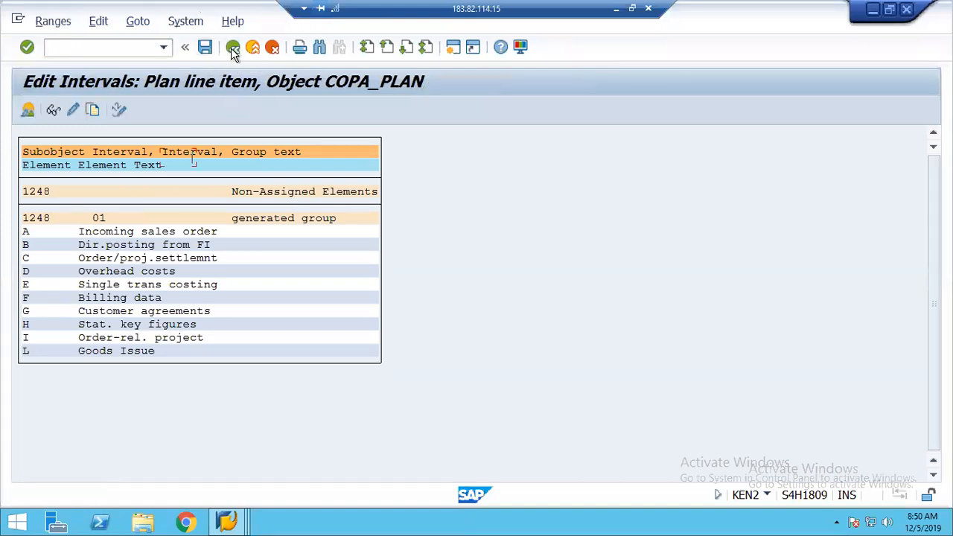
pyautogui.click(234, 49)
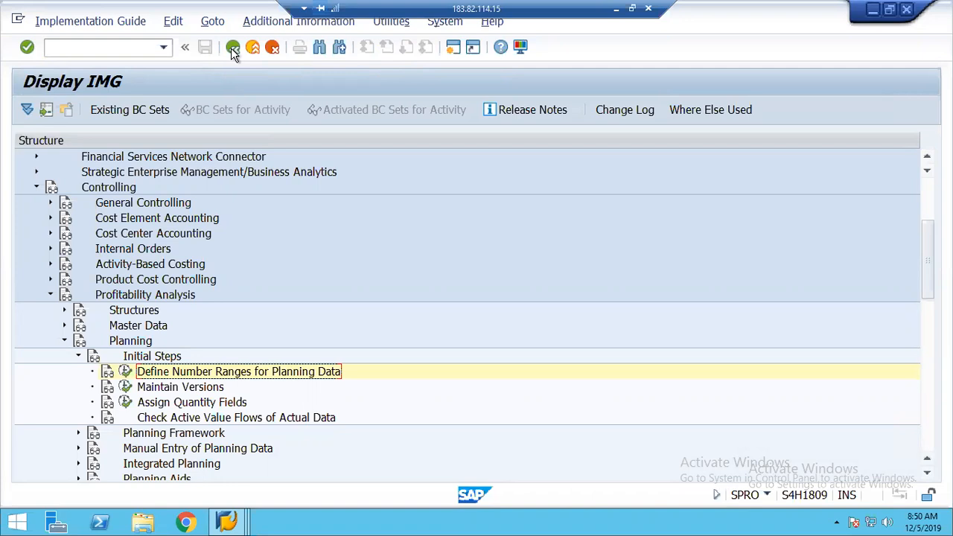
pyautogui.click(178, 391)
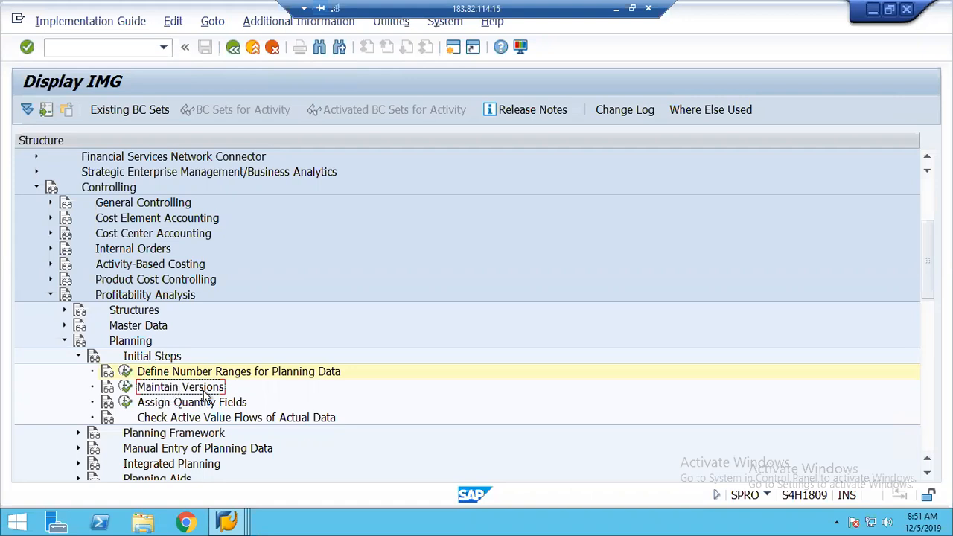
# In Maintain Versions, select version 0 (Plan/actual version) and open its Settings in Operating Concern
pyautogui.click(126, 388)
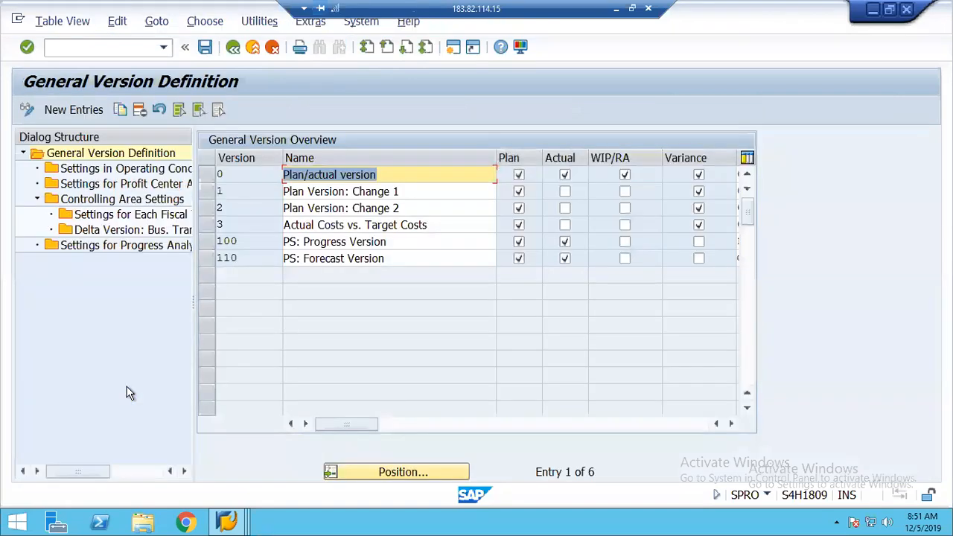
pyautogui.click(209, 182)
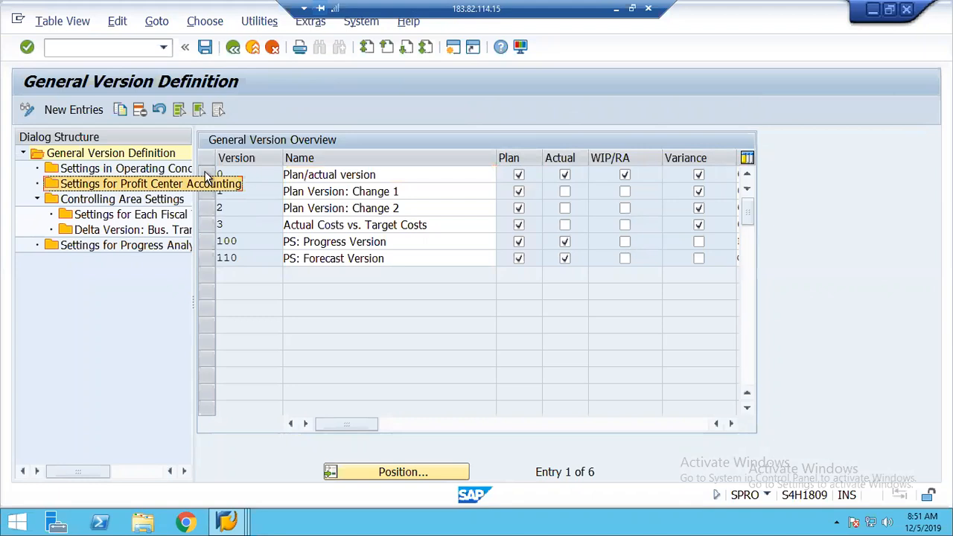
pyautogui.click(328, 179)
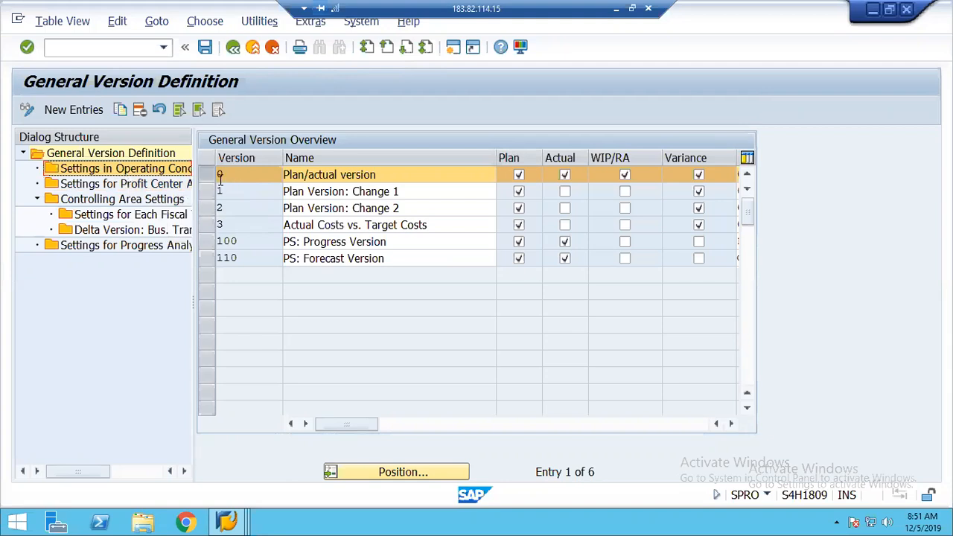
pyautogui.doubleClick(102, 173)
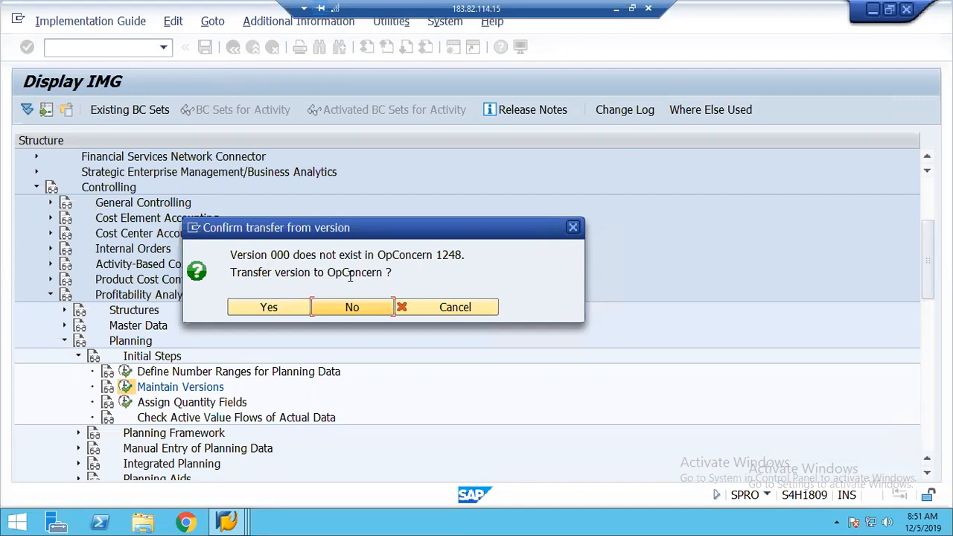
# Confirm transferring version 0 into operating concern 1248
pyautogui.click(266, 310)
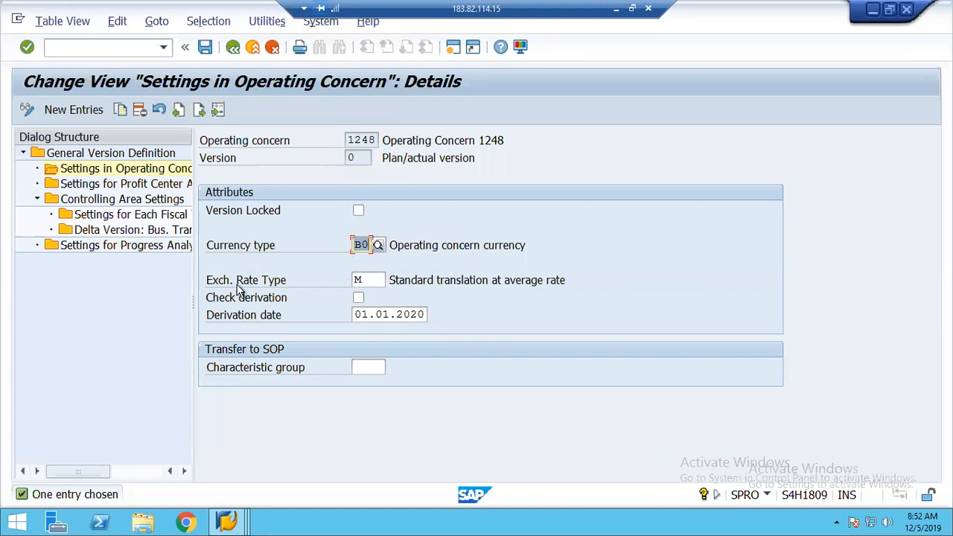
# Change version 0's exchange rate type from M to P, Standard translation for cost planning
pyautogui.click(370, 279)
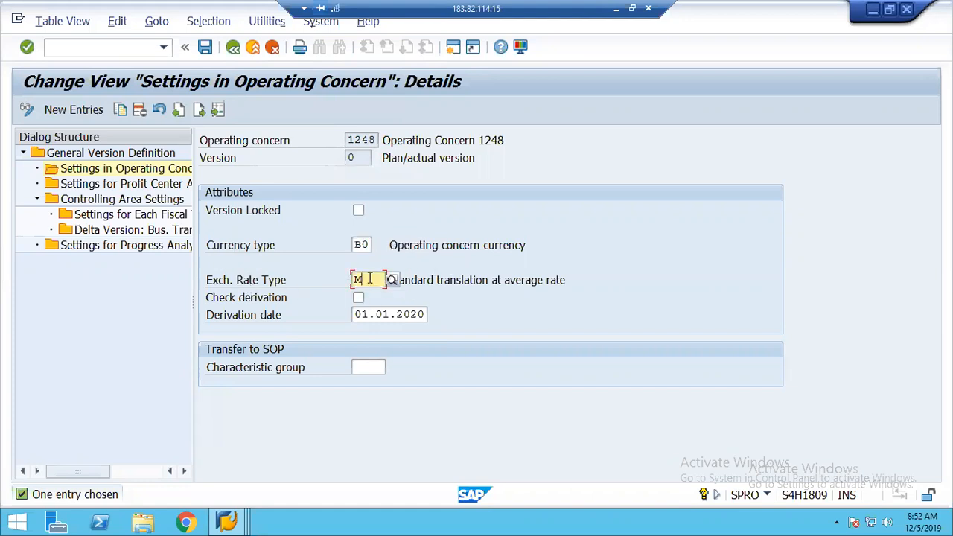
pyautogui.press('BackSpace')
pyautogui.write('P')
pyautogui.press('Return')
pyautogui.press('Tab')
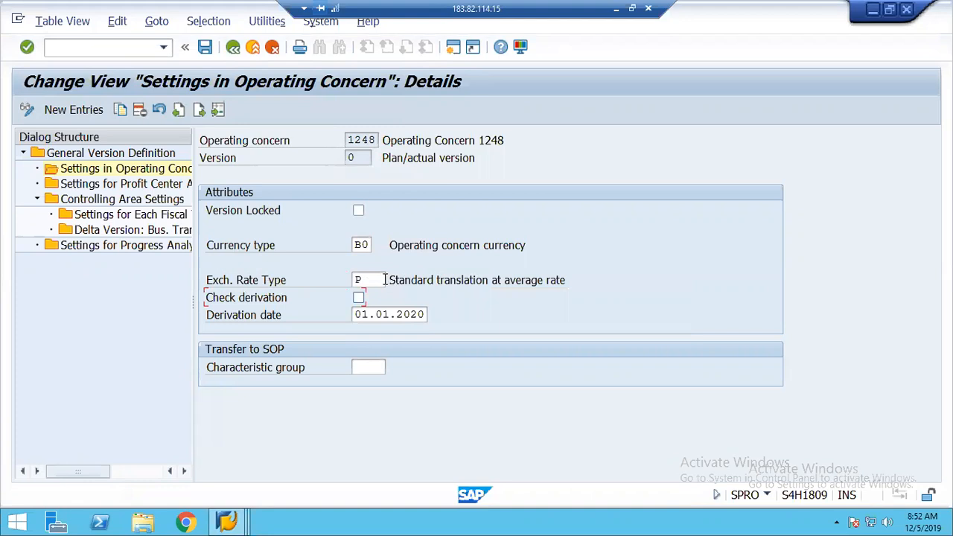
pyautogui.press('Return')
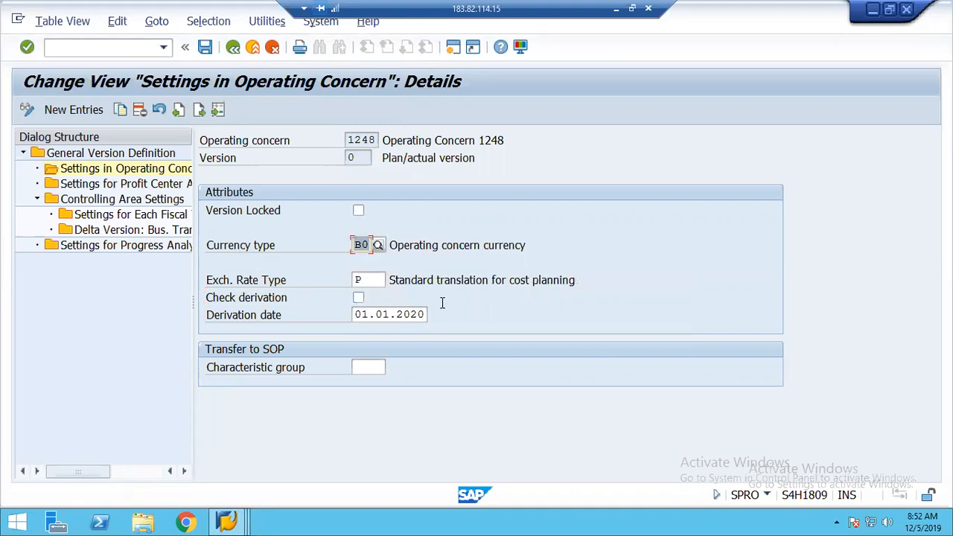
pyautogui.moveTo(512, 282); pyautogui.dragTo(579, 280)
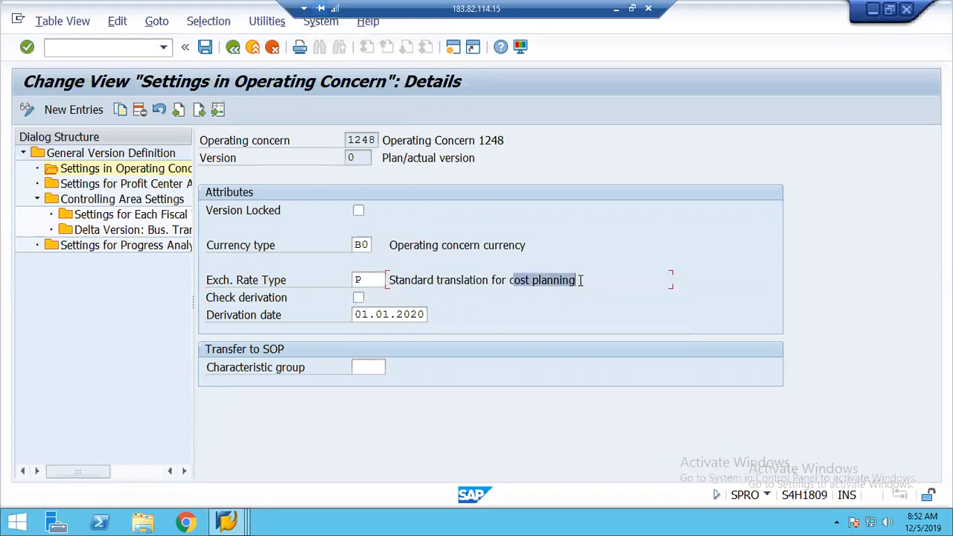
pyautogui.click(369, 281)
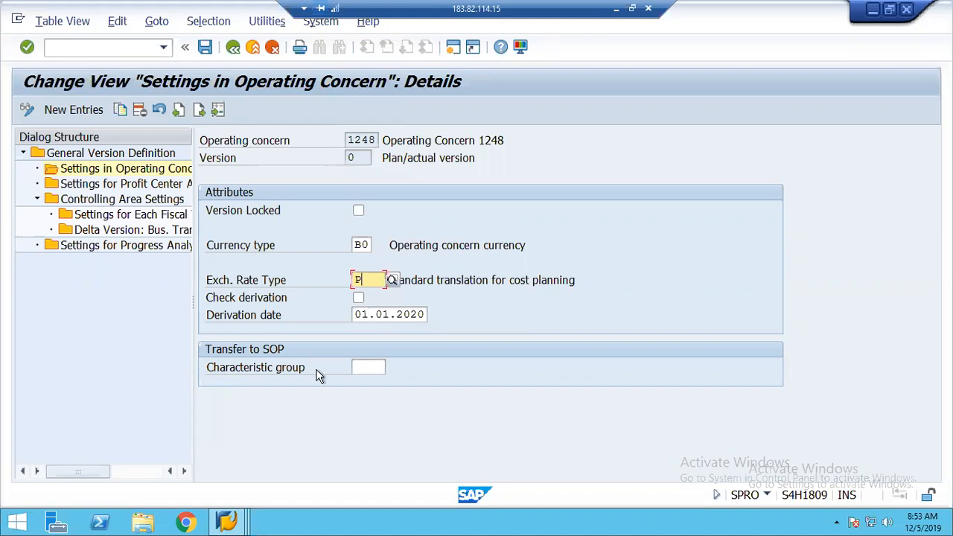
pyautogui.click(367, 367)
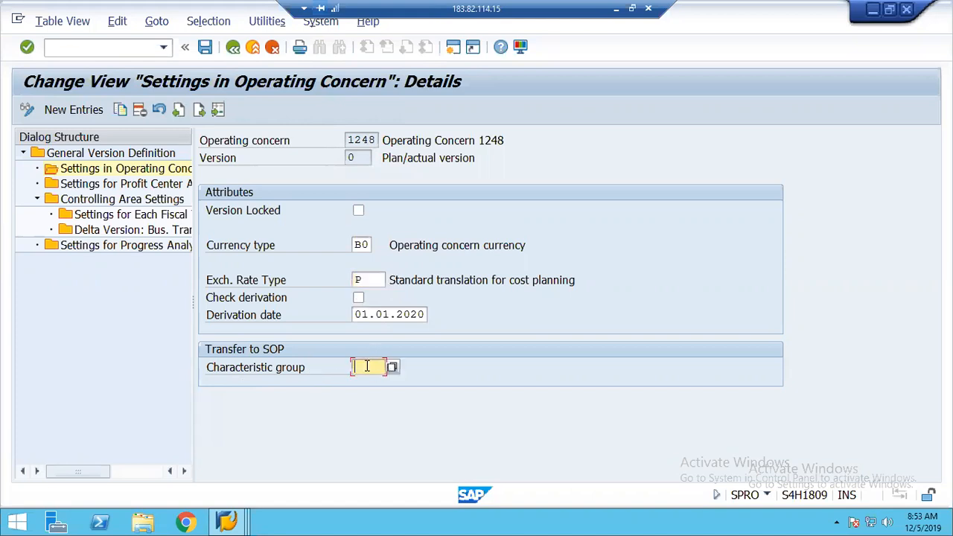
pyautogui.click(366, 158)
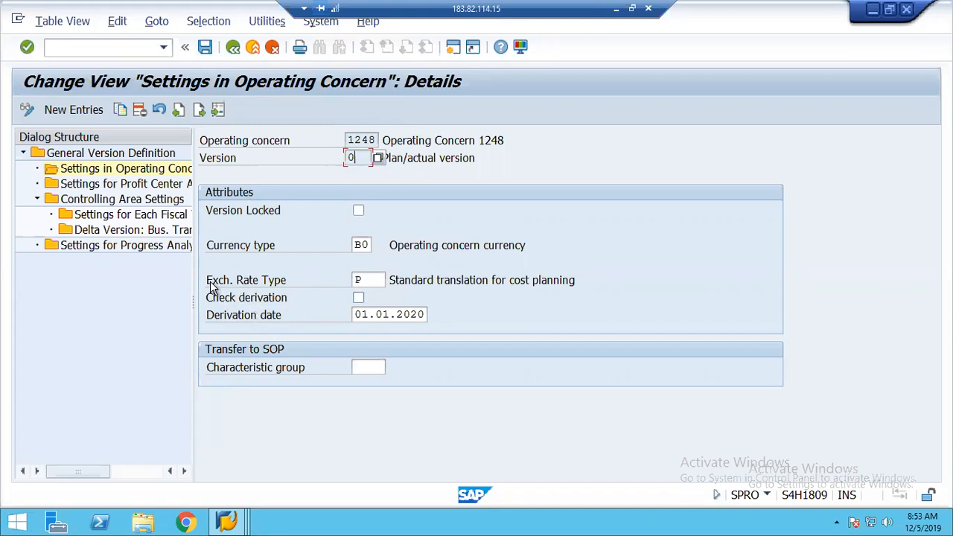
pyautogui.click(379, 279)
# Save version 0's settings under a customizing request and return to the planning Initial Steps
pyautogui.click(199, 47)
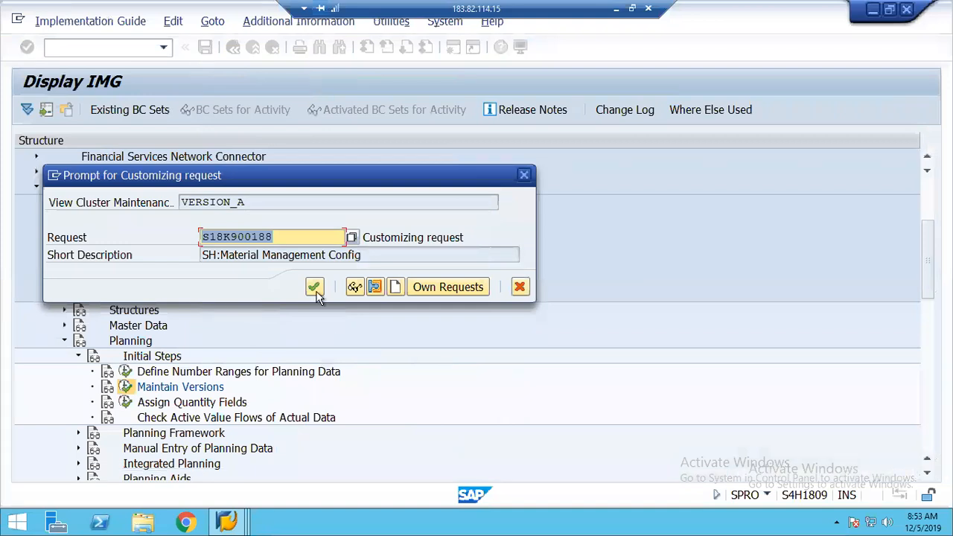
pyautogui.click(314, 288)
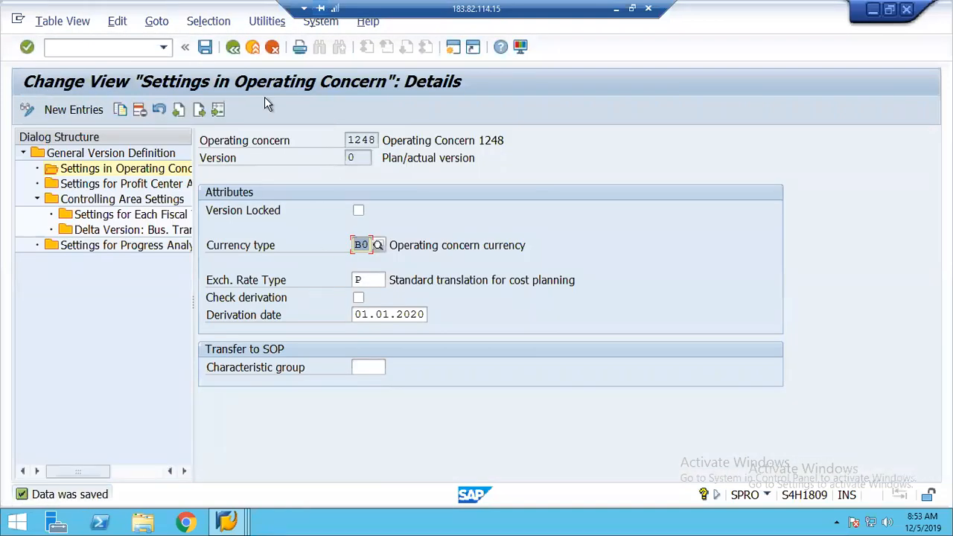
pyautogui.click(233, 47)
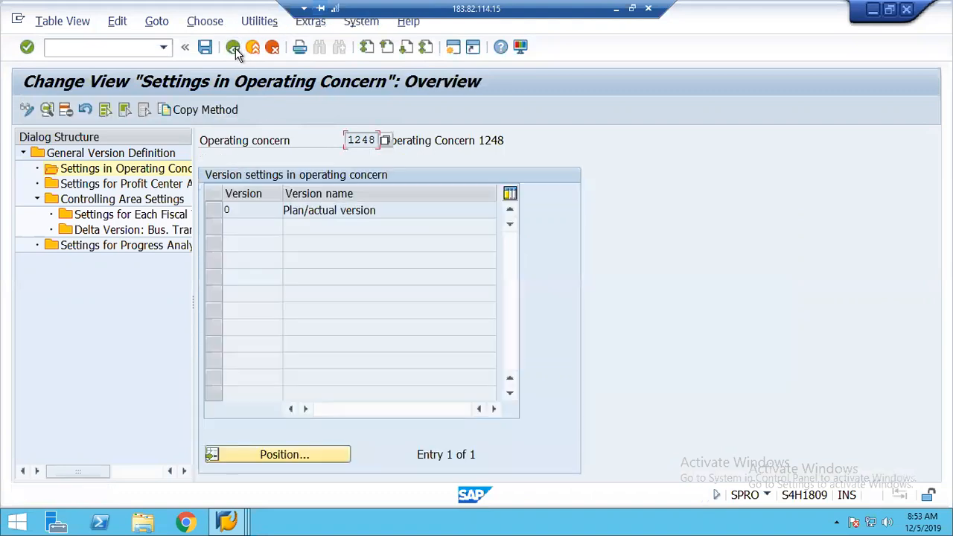
pyautogui.click(233, 48)
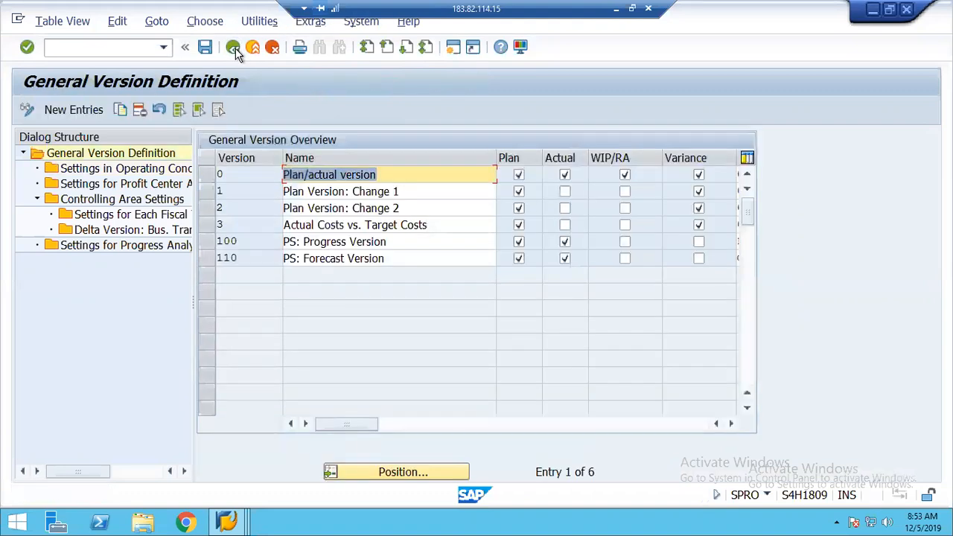
pyautogui.click(233, 47)
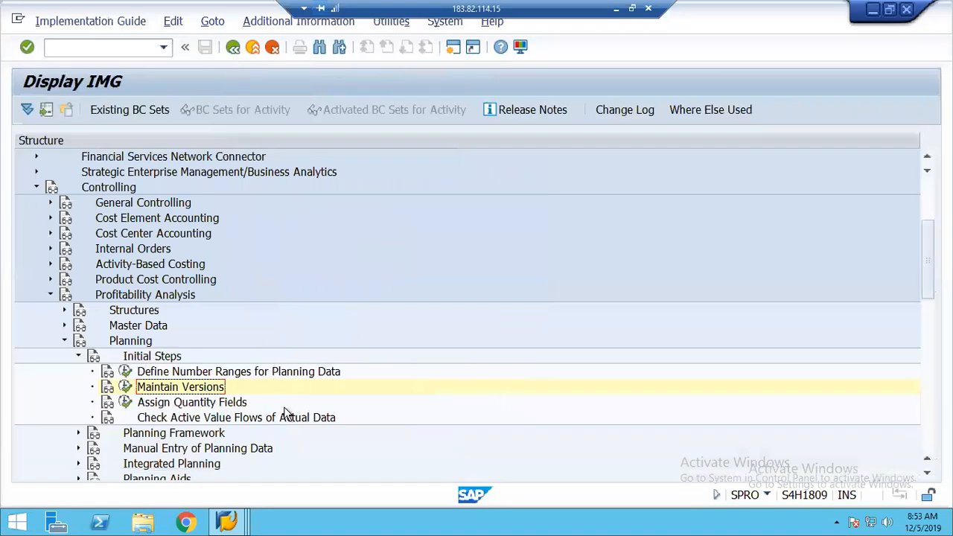
pyautogui.click(172, 406)
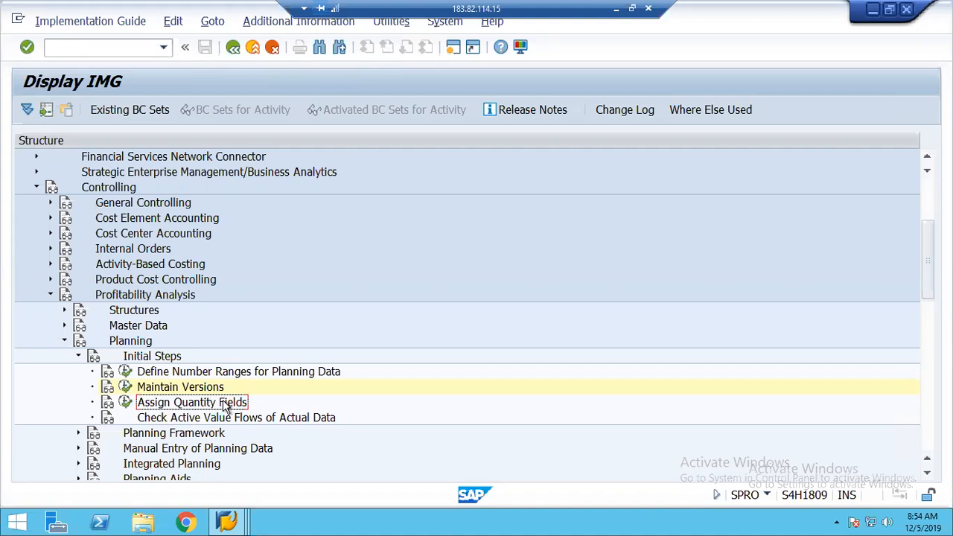
# Add a new Assign Quantity Fields entry and list the available SD quantity fields
pyautogui.click(127, 403)
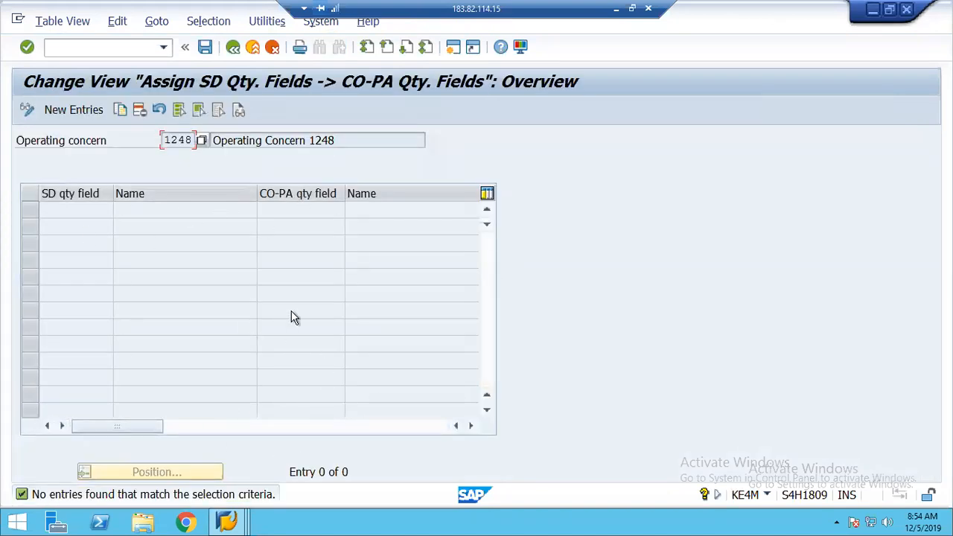
pyautogui.click(60, 112)
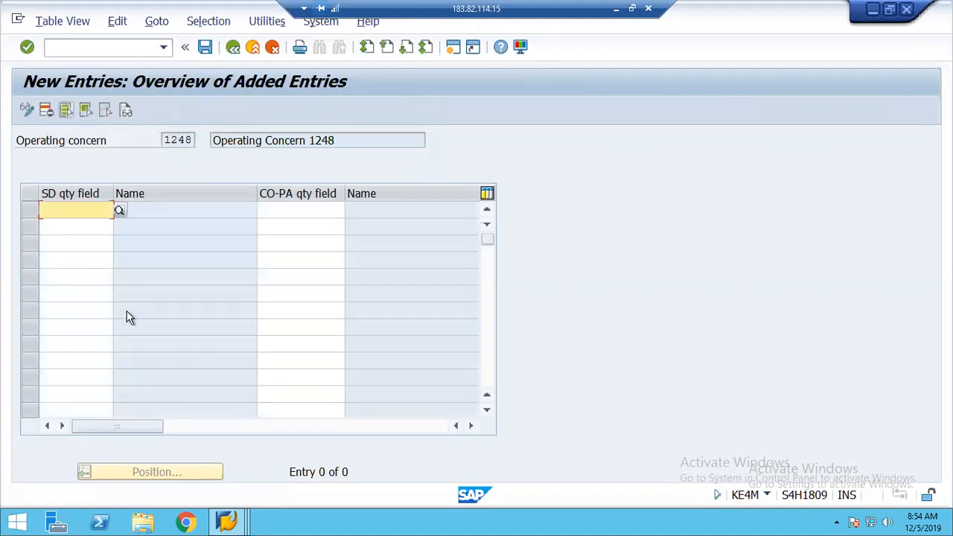
pyautogui.click(119, 212)
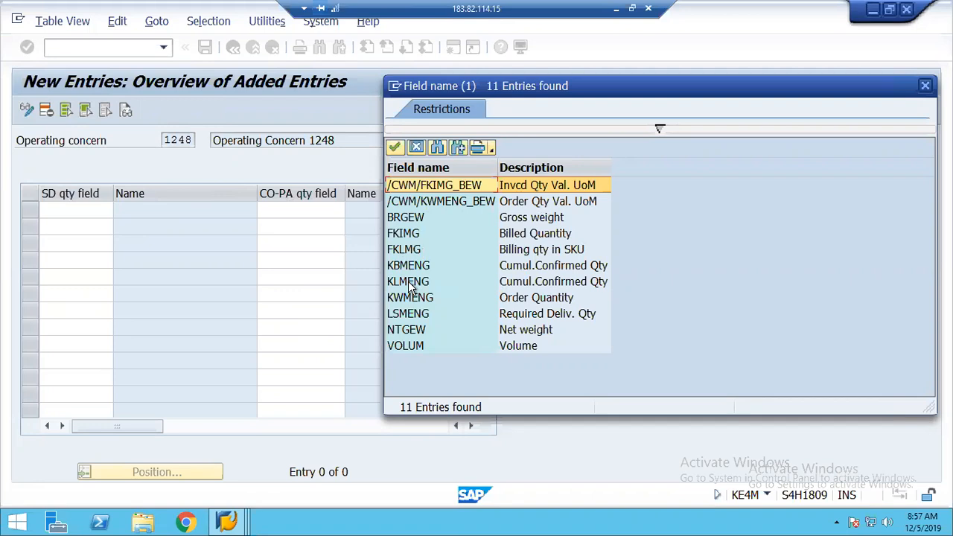
# Enter FKIMG Billed Quantity as the SD quantity field, find no CO-PA quantity fields, then exit
pyautogui.click(419, 237)
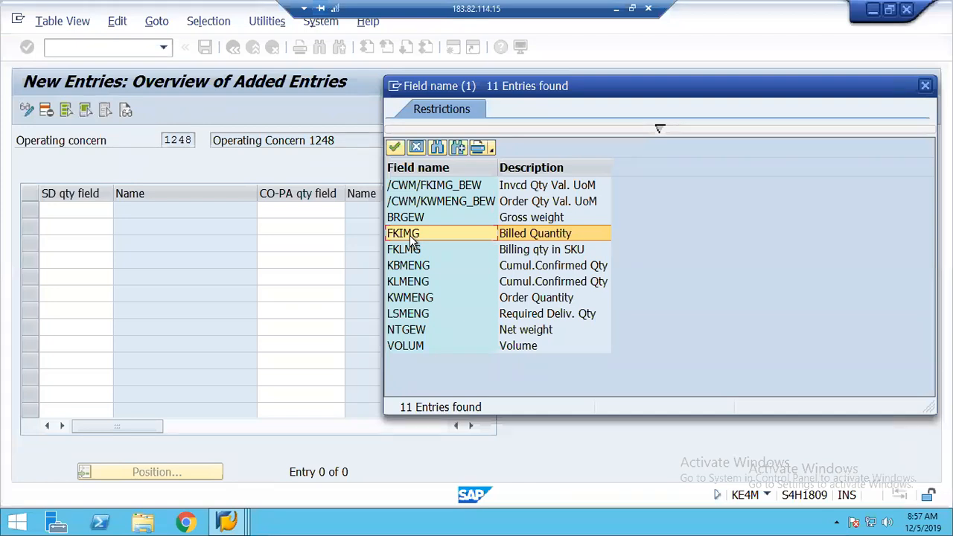
pyautogui.doubleClick(409, 234)
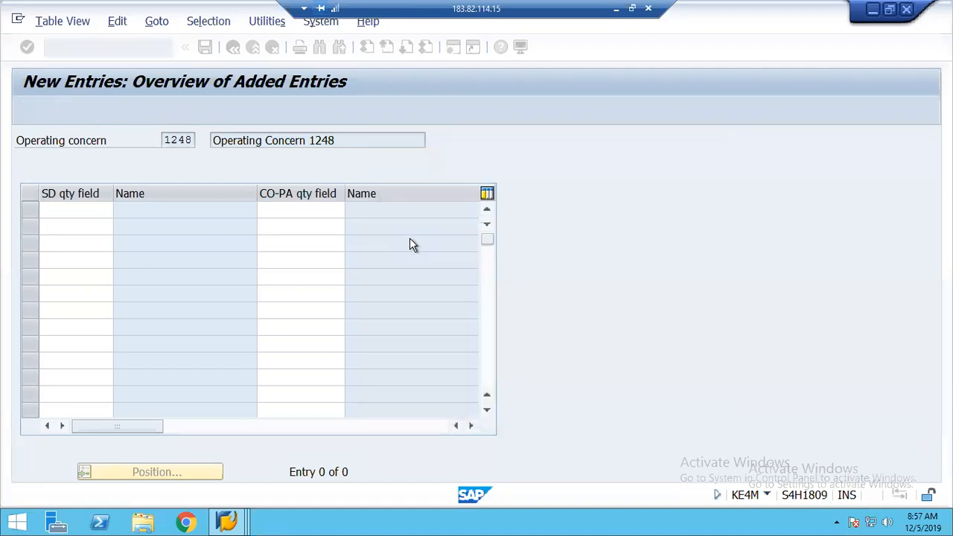
pyautogui.click(295, 214)
pyautogui.click(351, 210)
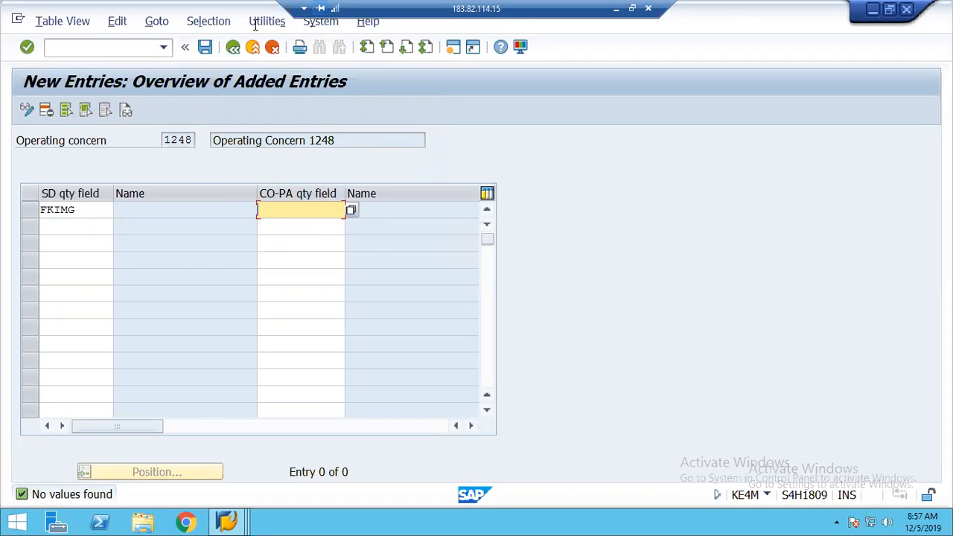
pyautogui.click(253, 47)
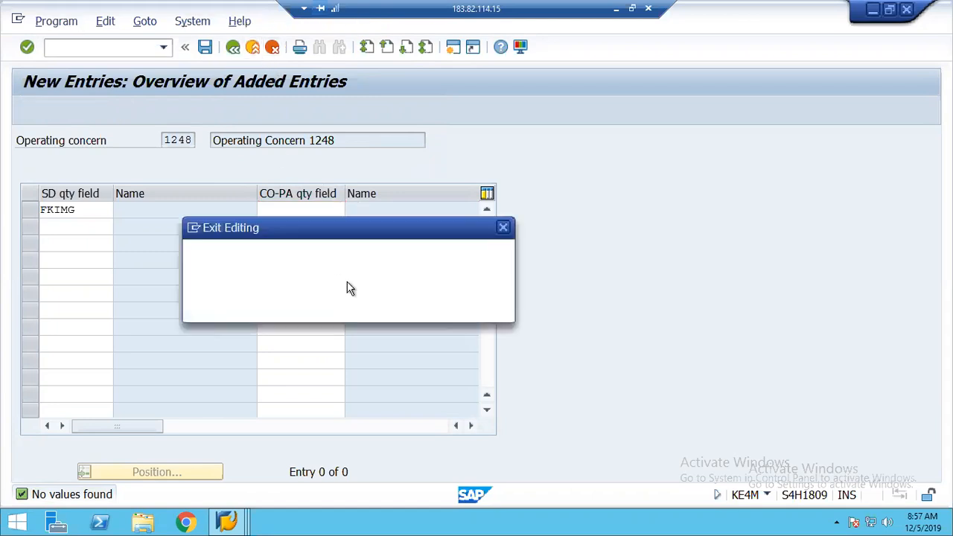
# Discard the unsaved quantity assignment and run Maintain Value Fields under Structures
pyautogui.click(329, 315)
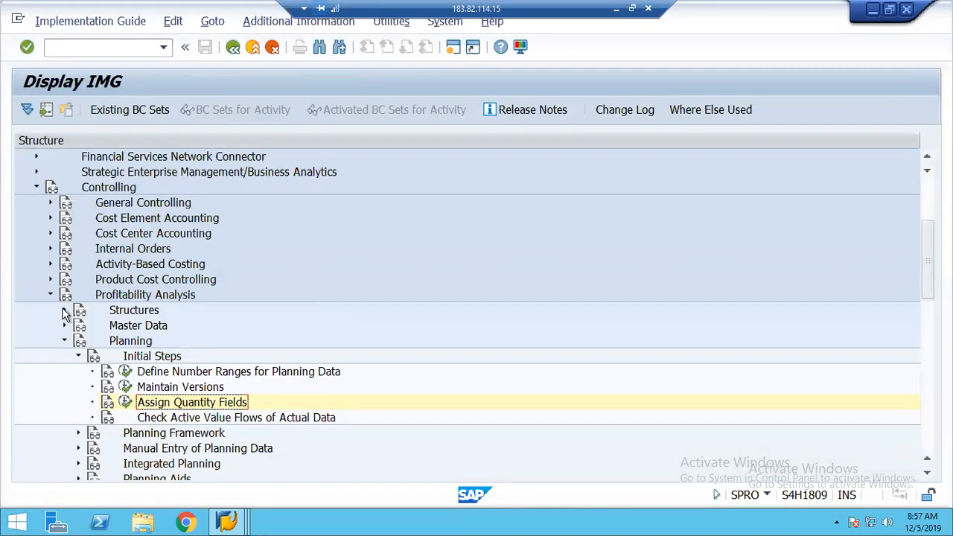
pyautogui.click(65, 310)
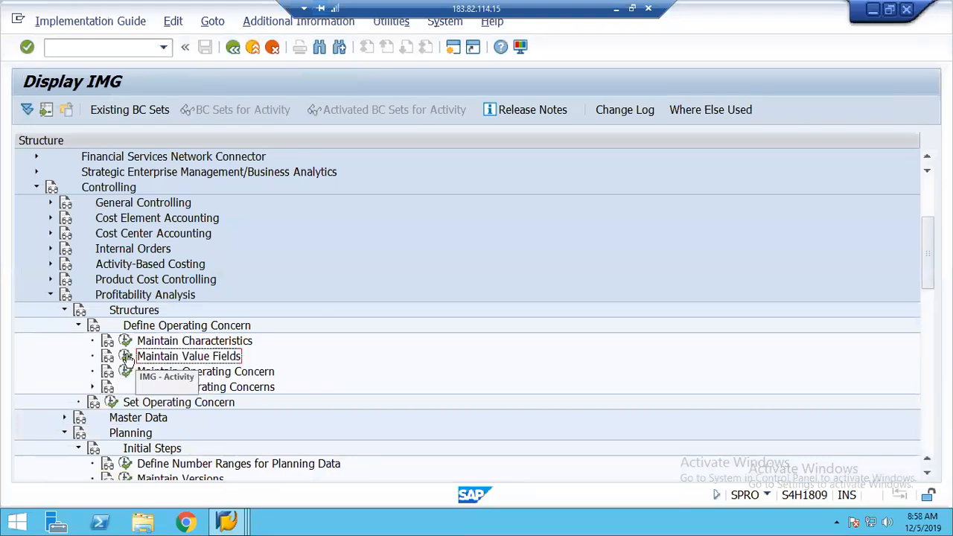
pyautogui.click(126, 356)
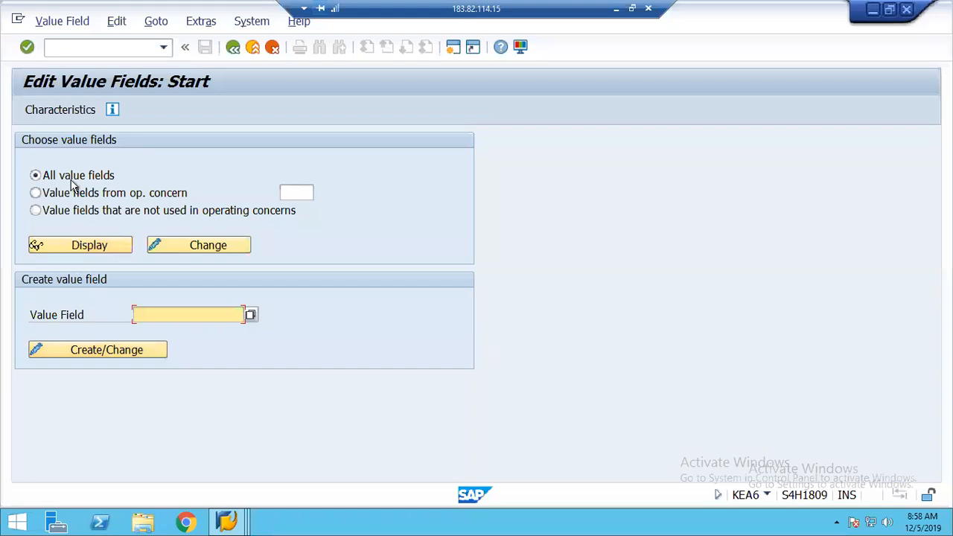
# Display all value fields and check that ABSMG Sales quantity is flagged as a quantity
pyautogui.click(97, 244)
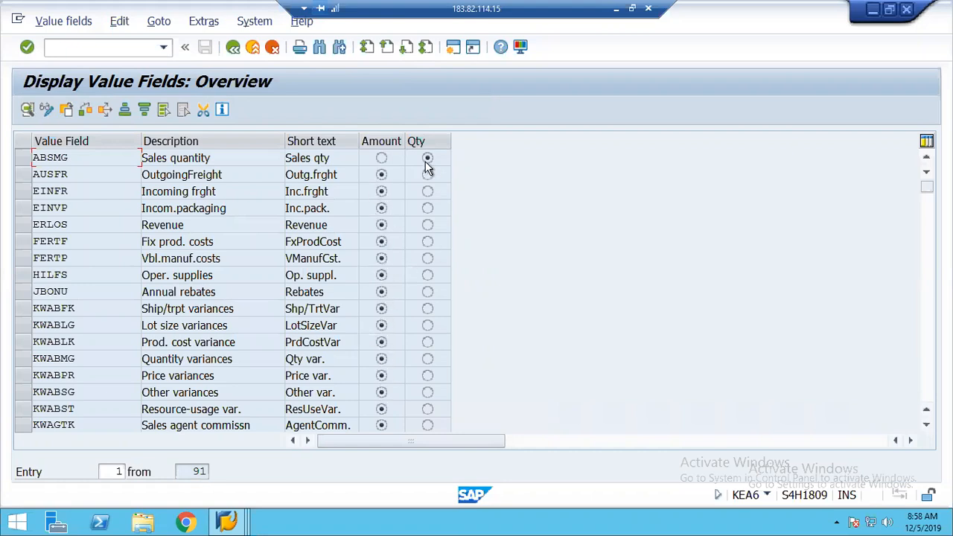
pyautogui.moveTo(67, 158); pyautogui.dragTo(20, 161)
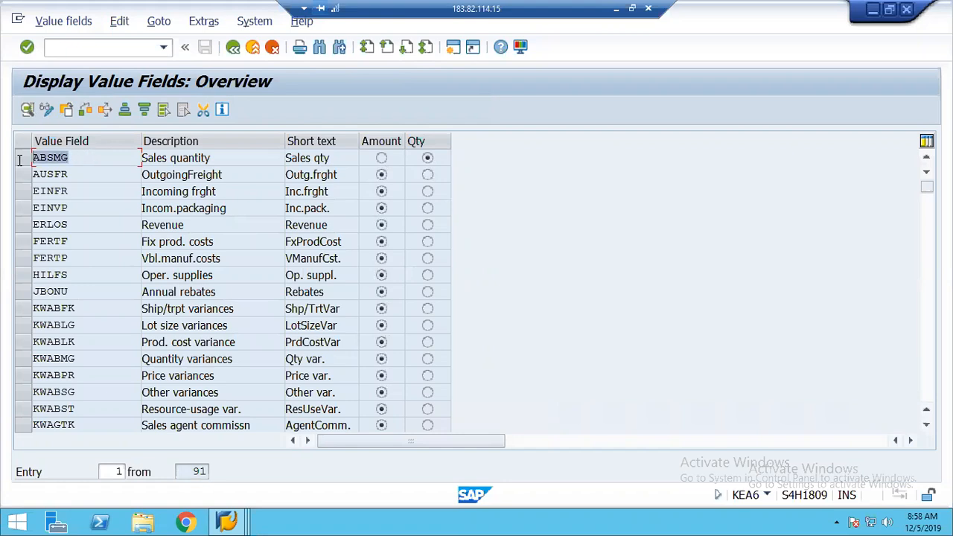
pyautogui.click(34, 160)
pyautogui.moveTo(72, 158); pyautogui.dragTo(25, 157)
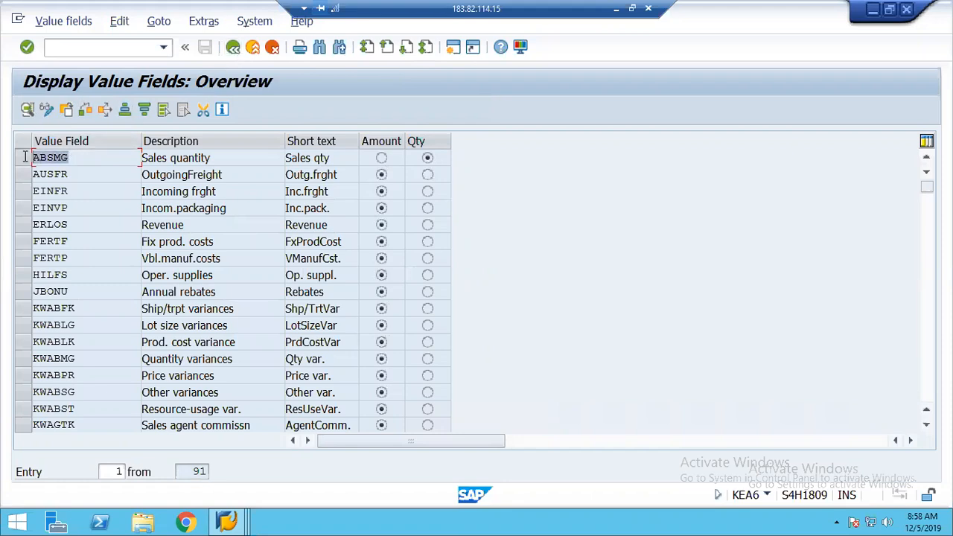
pyautogui.click(236, 51)
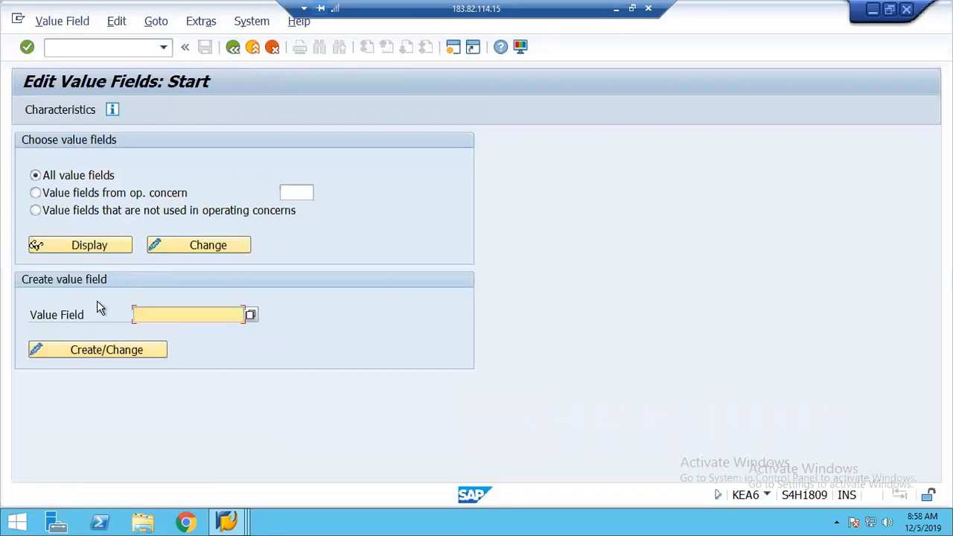
# Open operating concern 1248 in change mode, acknowledging the cross-client warning
pyautogui.click(234, 50)
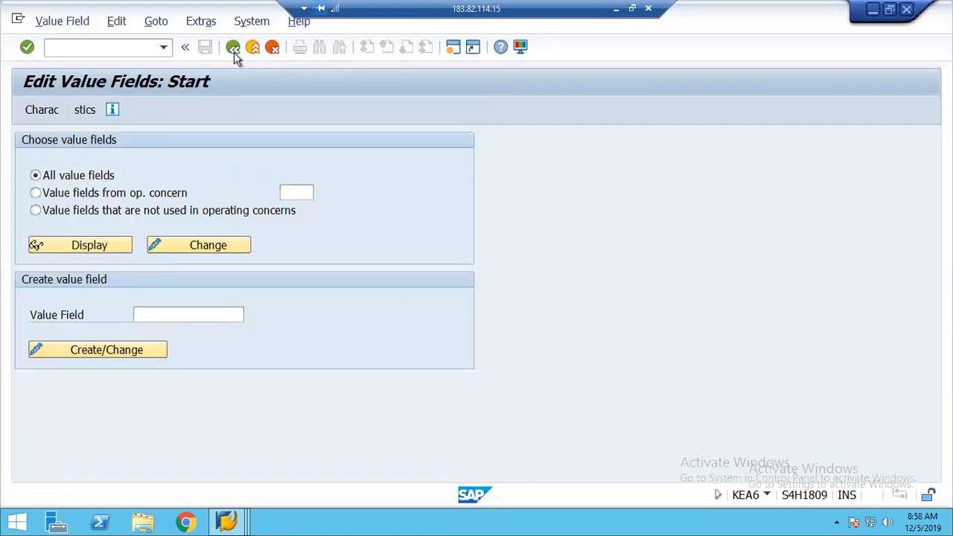
pyautogui.click(125, 371)
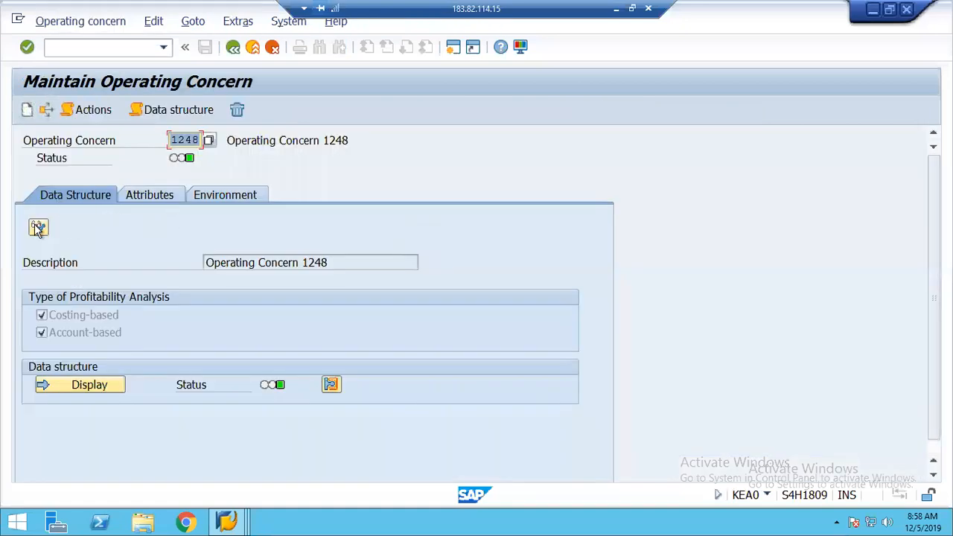
pyautogui.click(38, 229)
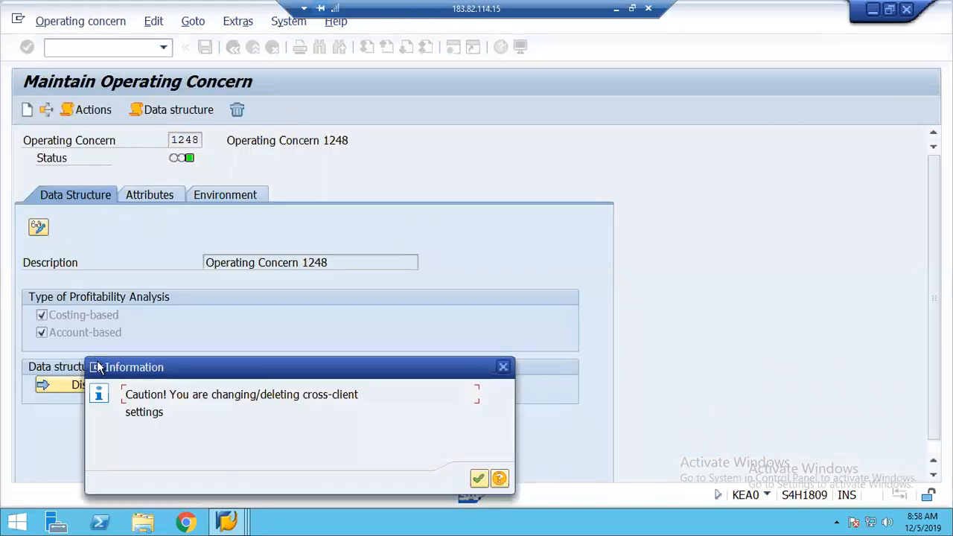
pyautogui.press('Return')
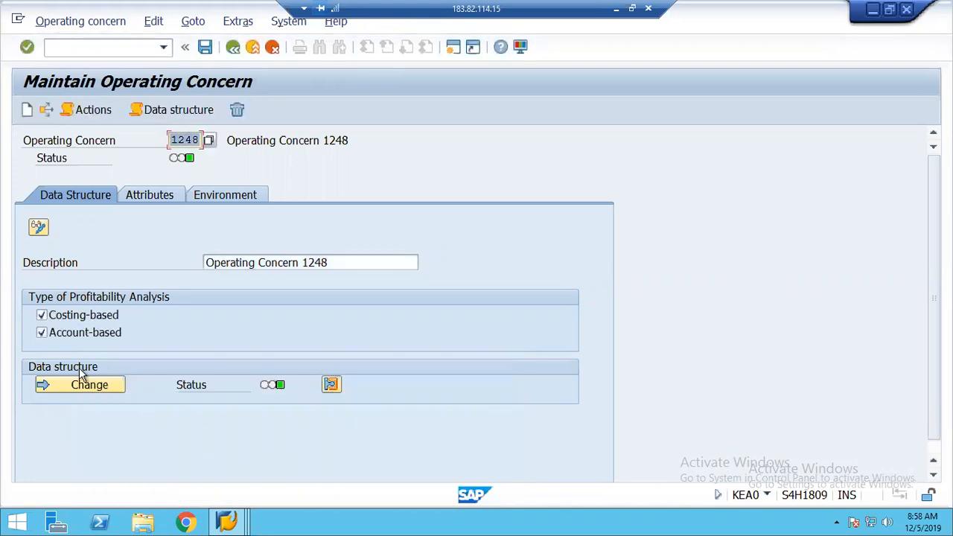
# Add value field ABSMG Sales quantity to data structure CE11248 and activate it
pyautogui.click(77, 386)
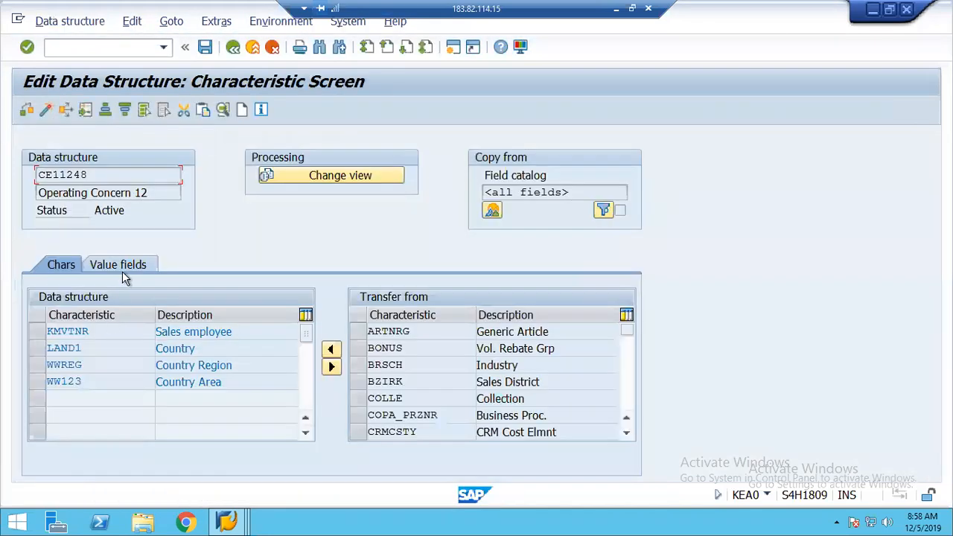
pyautogui.click(122, 271)
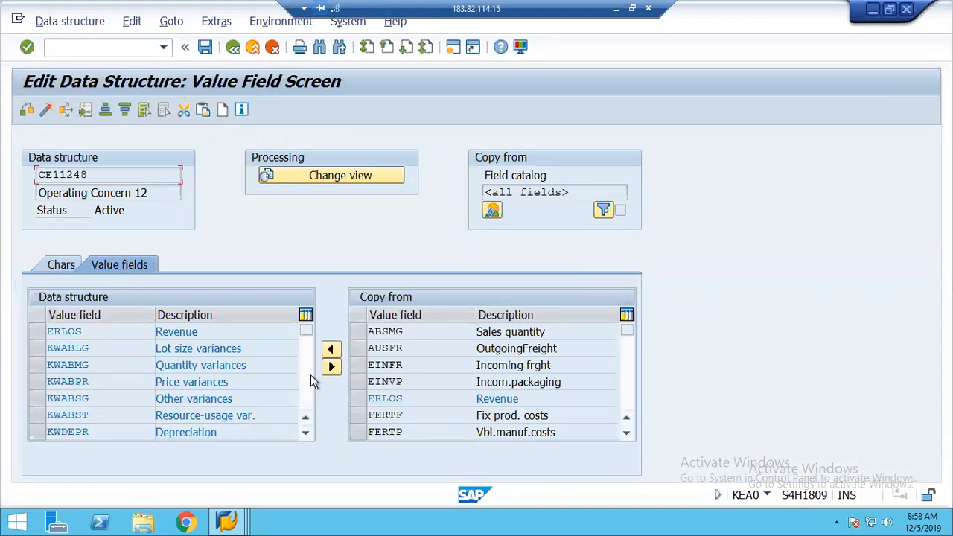
pyautogui.click(358, 332)
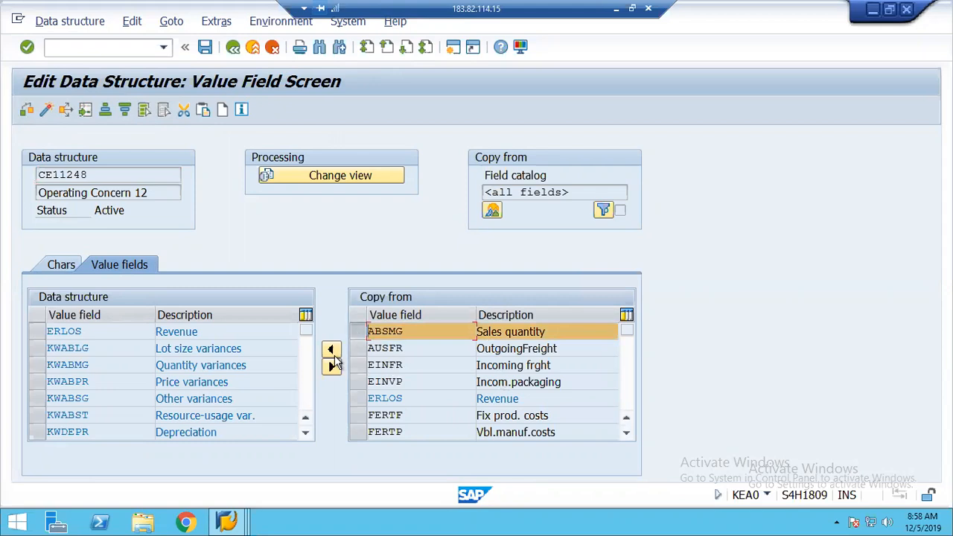
pyautogui.click(331, 351)
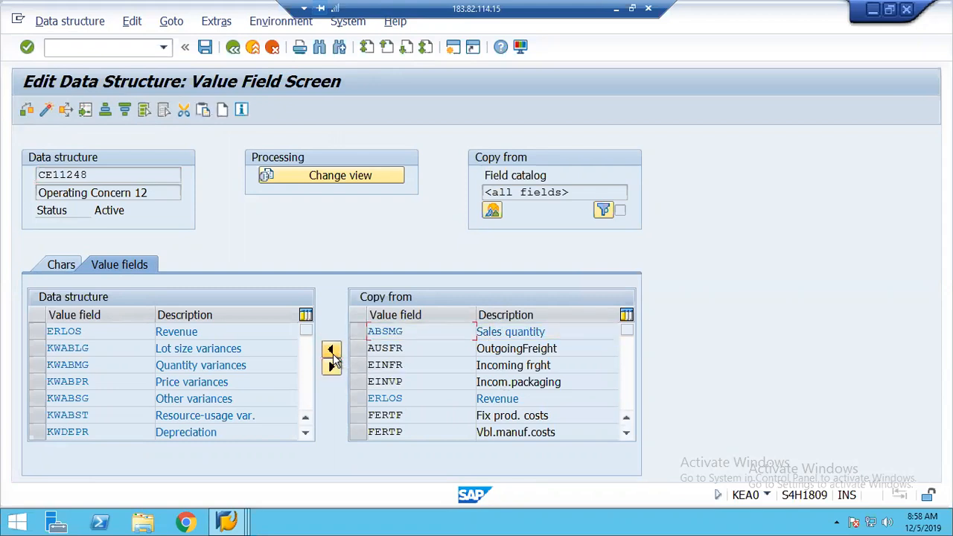
pyautogui.click(307, 403)
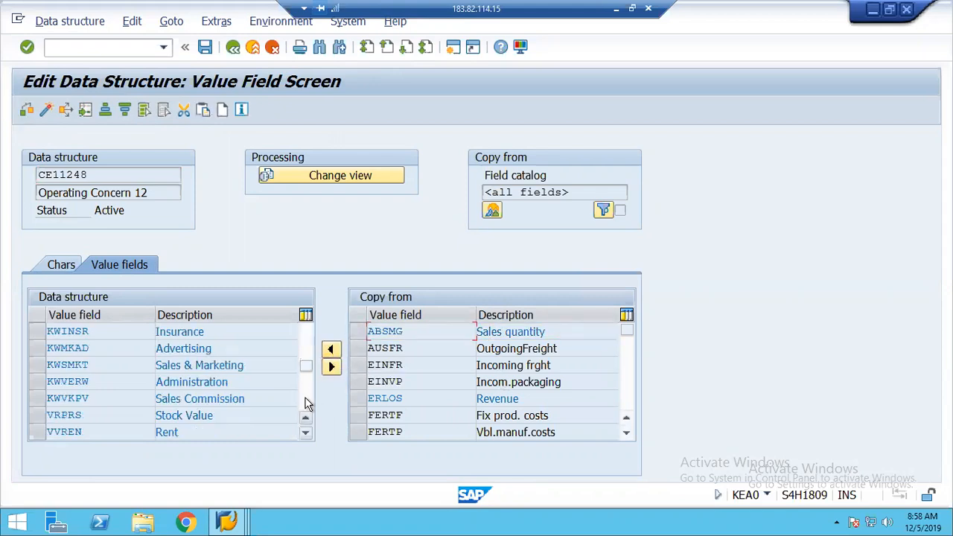
pyautogui.click(305, 403)
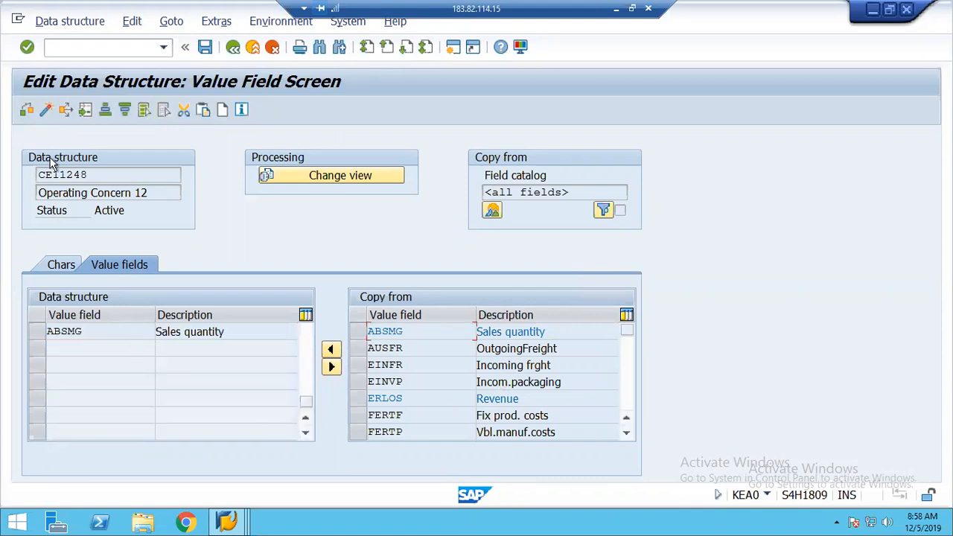
pyautogui.click(47, 112)
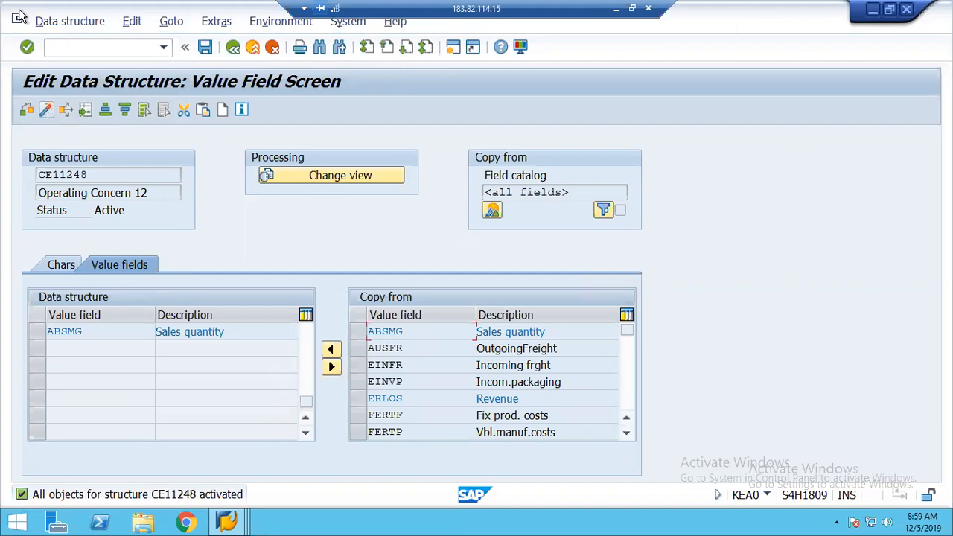
pyautogui.click(233, 49)
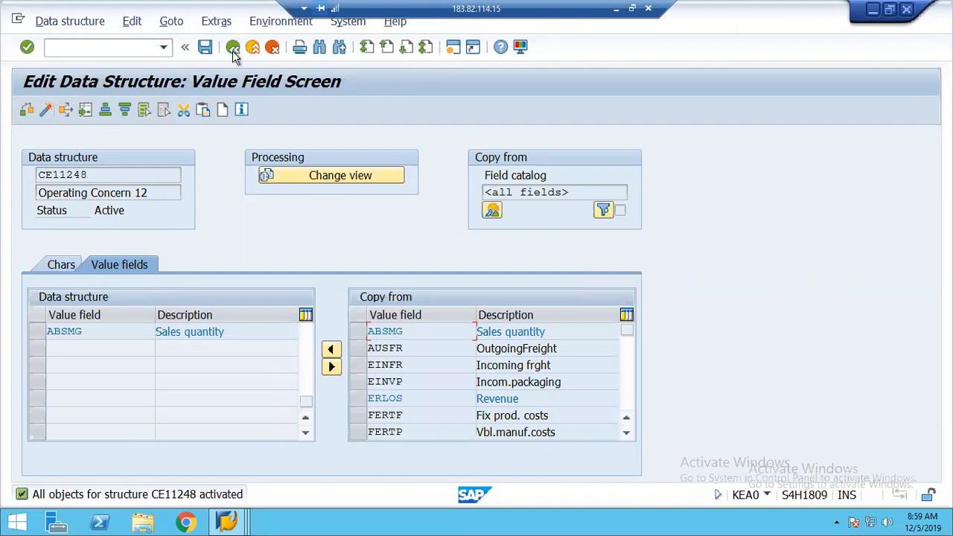
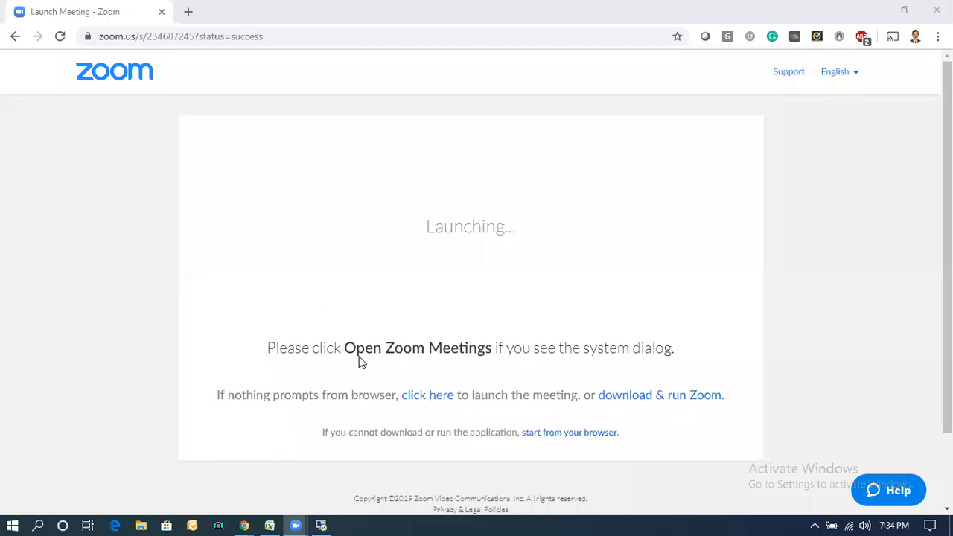
# Bring the Remote Desktop session running SAP to the front
pyautogui.click(321, 519)
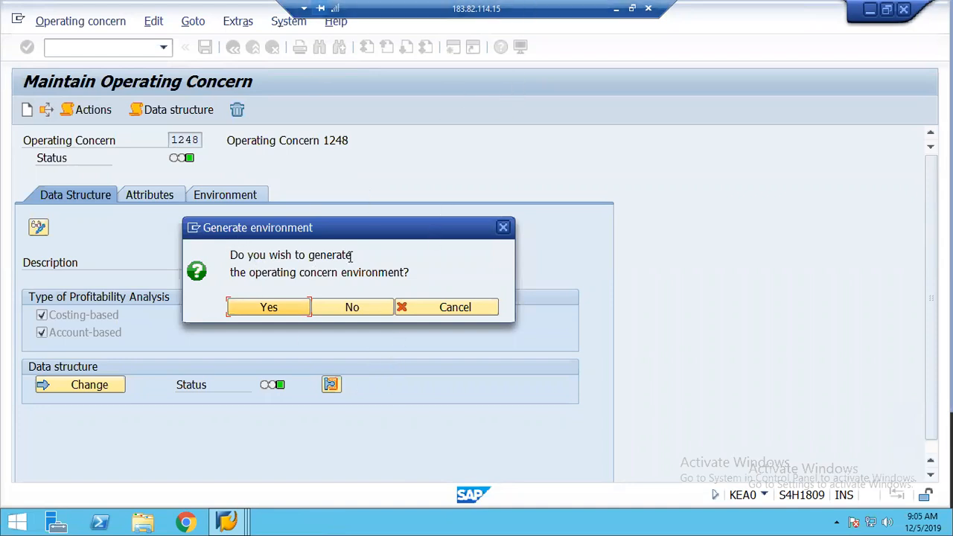
# Confirm environment generation for operating concern 1248, then go back to the IMG tree
pyautogui.click(257, 313)
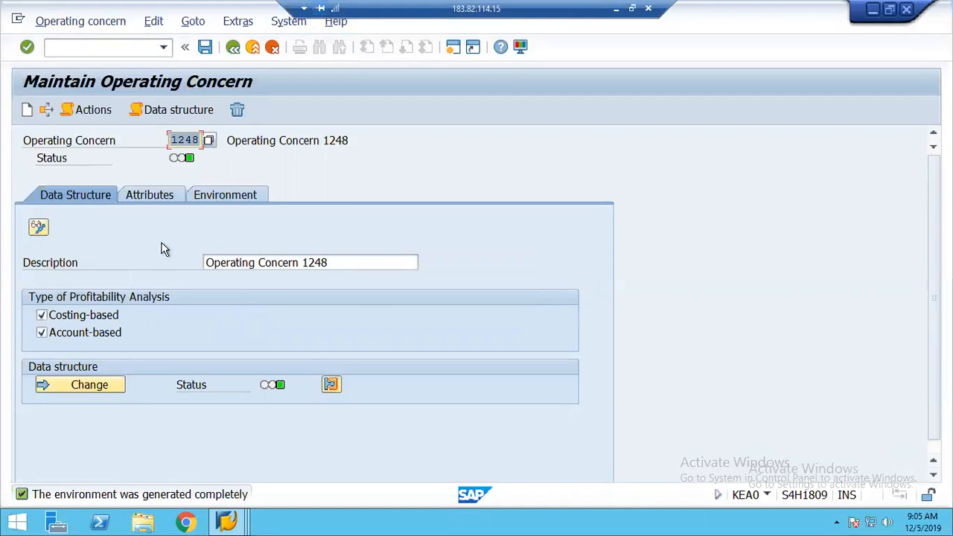
pyautogui.click(234, 47)
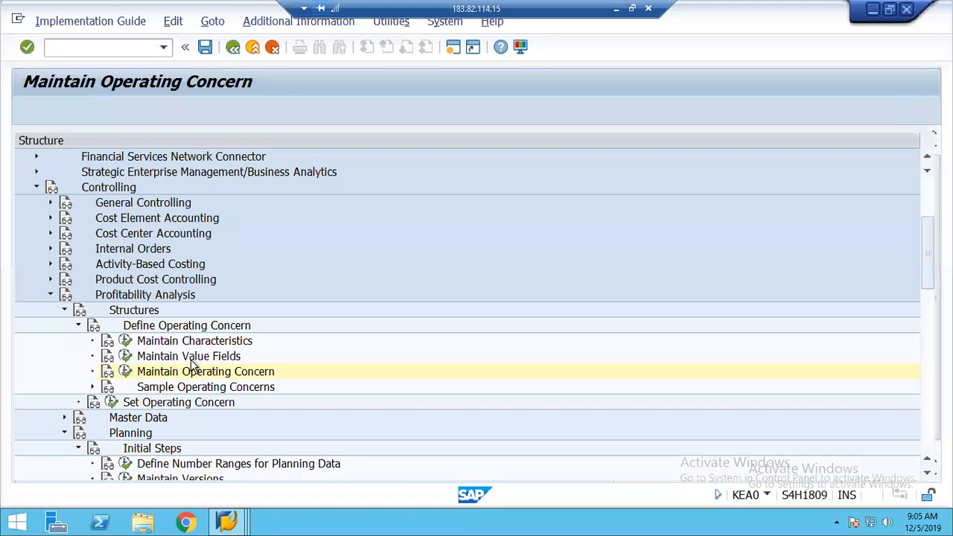
# Run Assign Quantity Fields and start a new entry with SD field FKIMG Billed Quantity
pyautogui.click(64, 310)
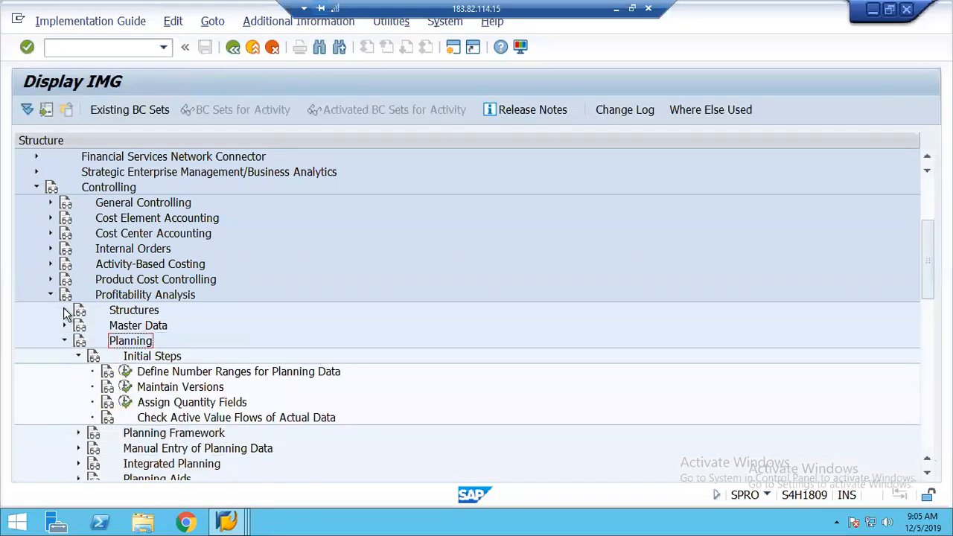
pyautogui.click(177, 403)
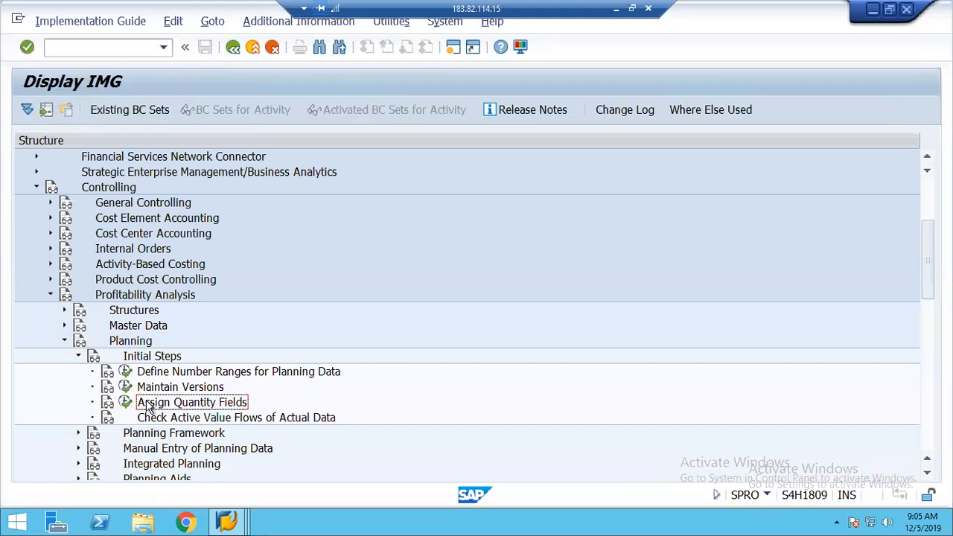
pyautogui.click(125, 403)
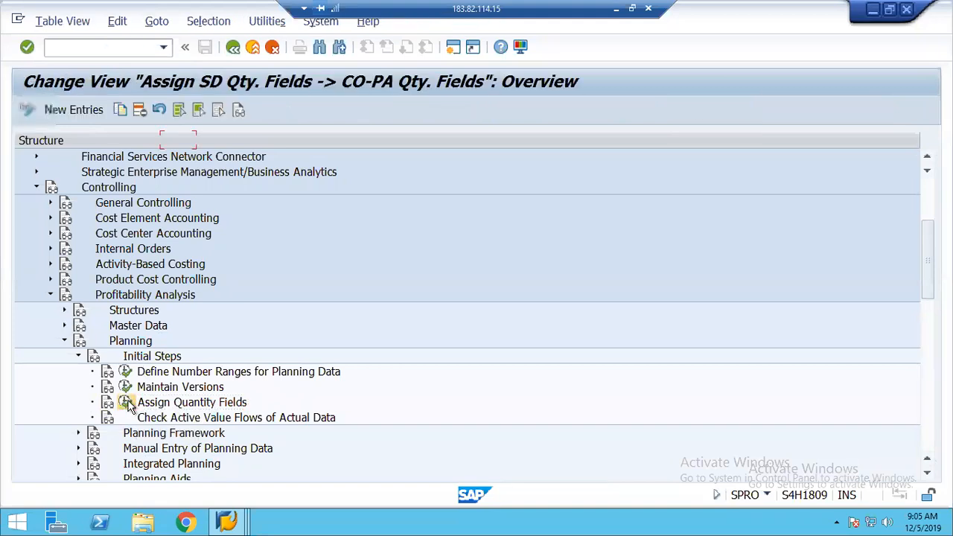
pyautogui.click(69, 113)
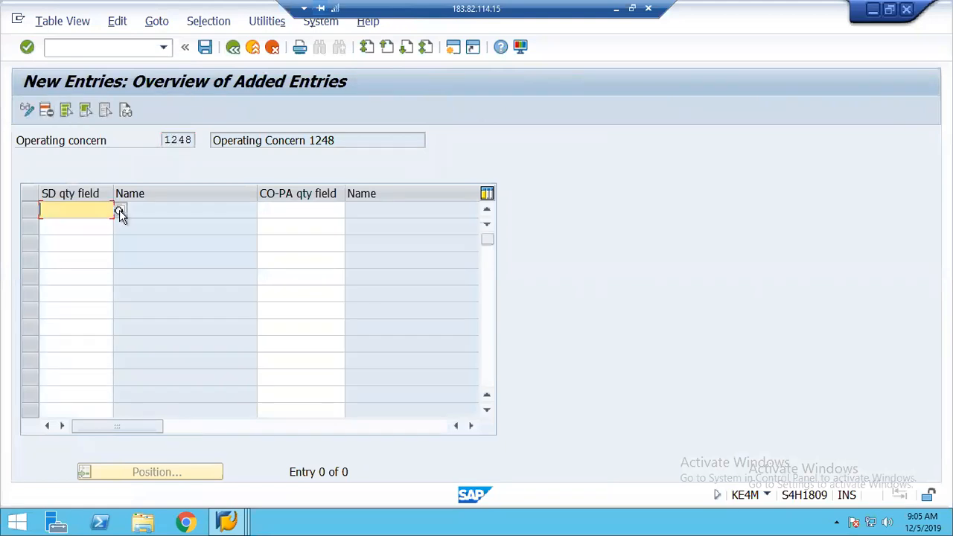
pyautogui.click(120, 212)
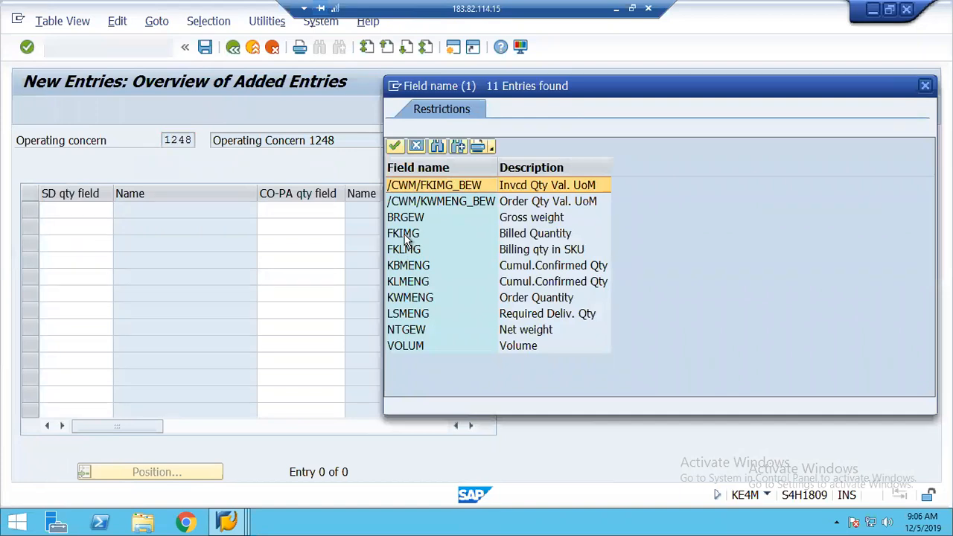
pyautogui.click(404, 236)
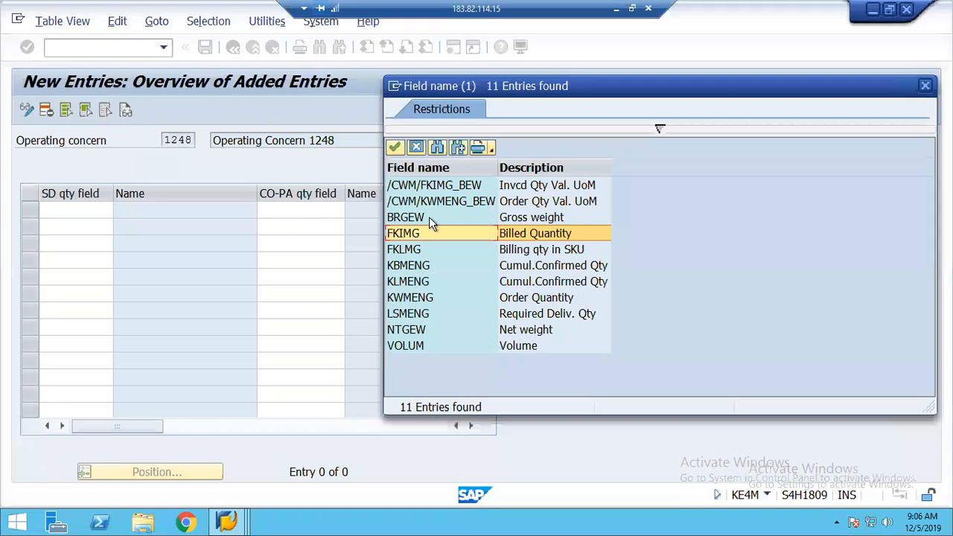
pyautogui.doubleClick(414, 236)
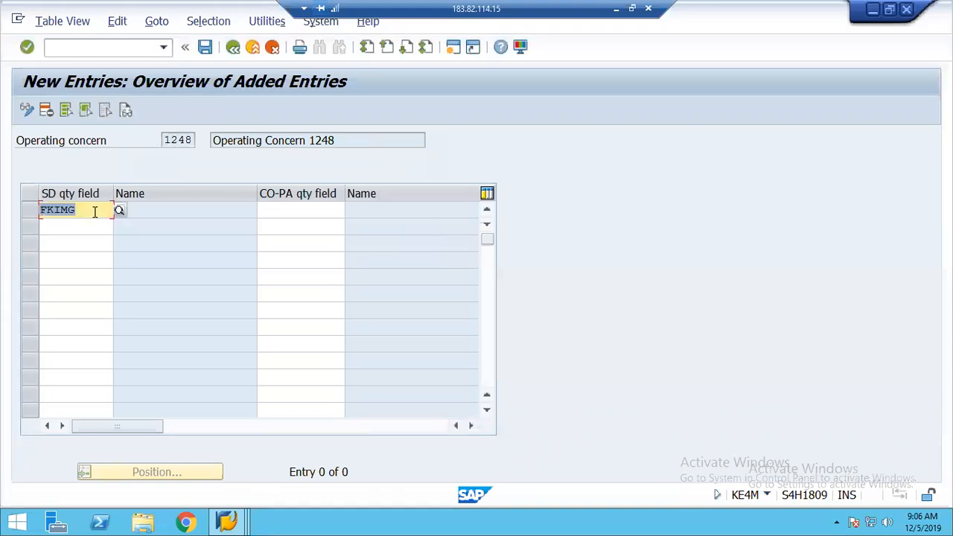
# Map FKIMG to CO-PA field ABSMG Sales quantity, save under the customizing request, and return to the IMG
pyautogui.click(298, 208)
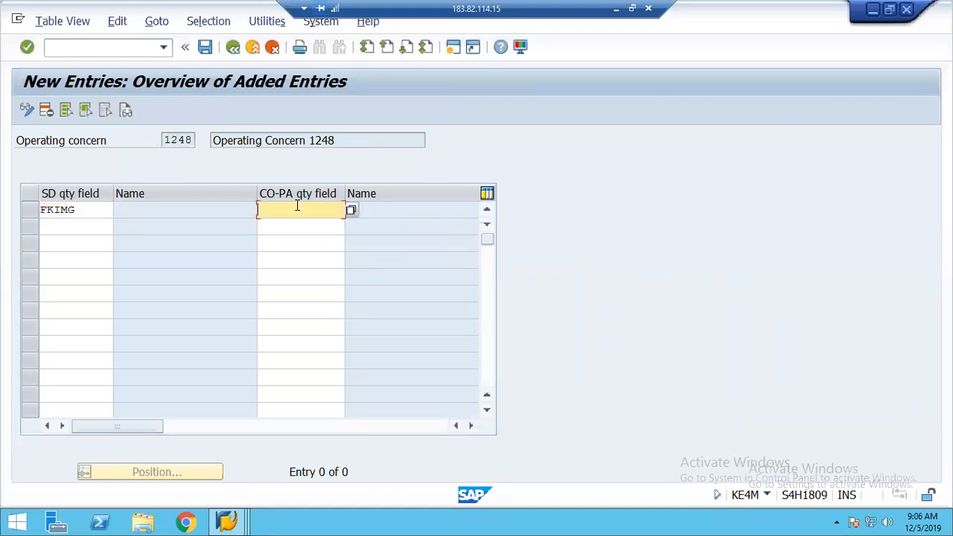
pyautogui.click(352, 212)
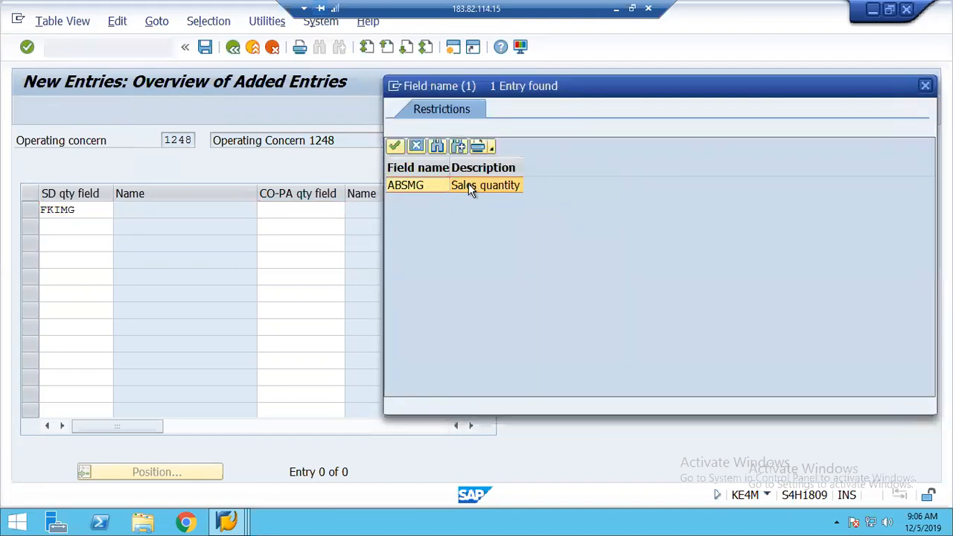
pyautogui.doubleClick(469, 185)
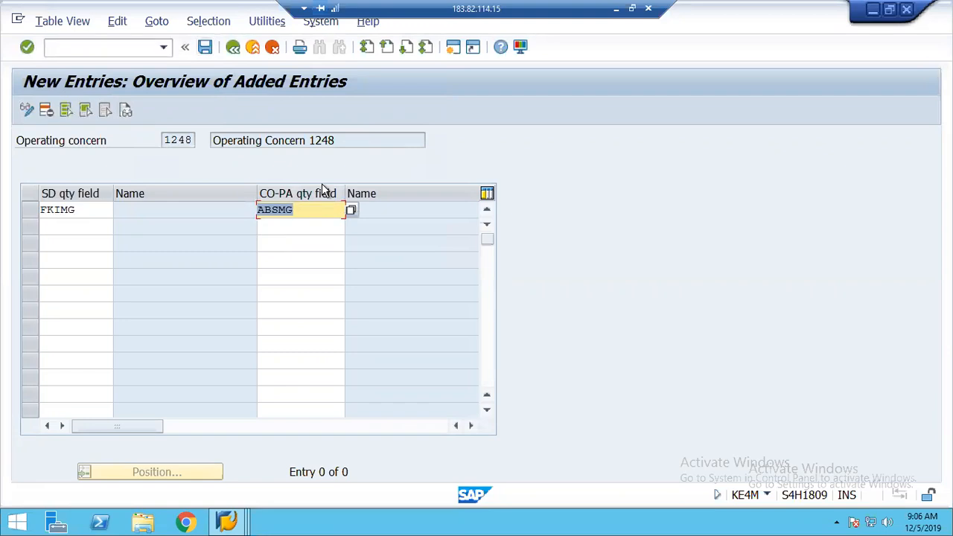
pyautogui.click(206, 49)
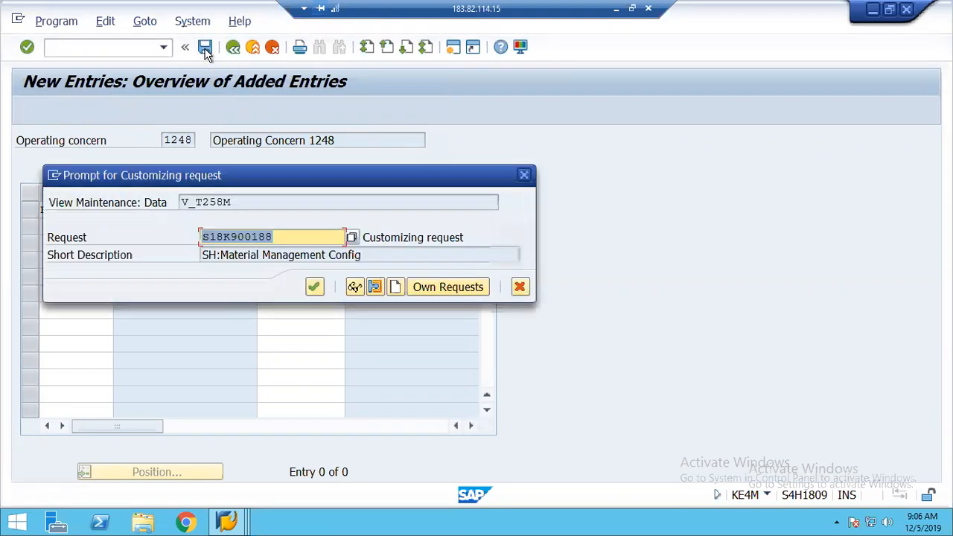
pyautogui.click(316, 287)
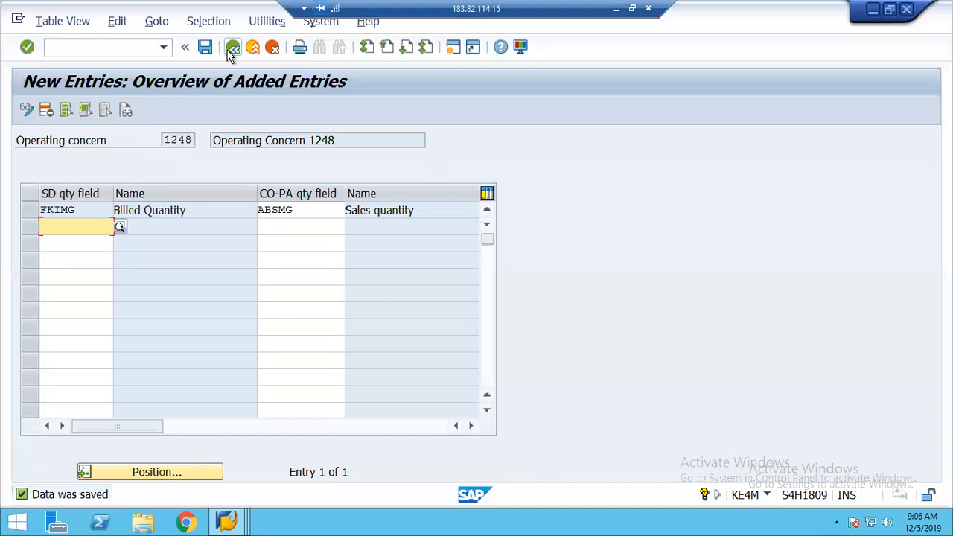
pyautogui.click(231, 50)
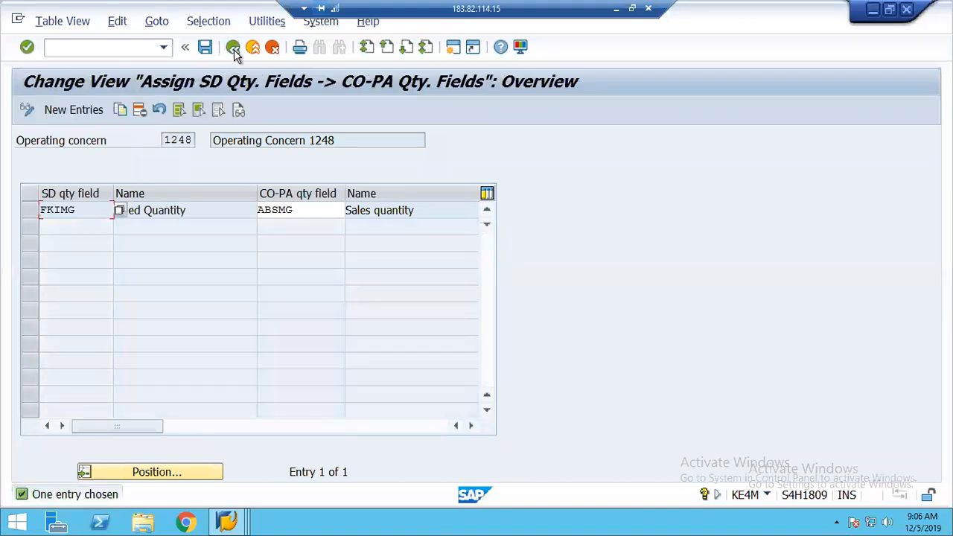
pyautogui.click(232, 51)
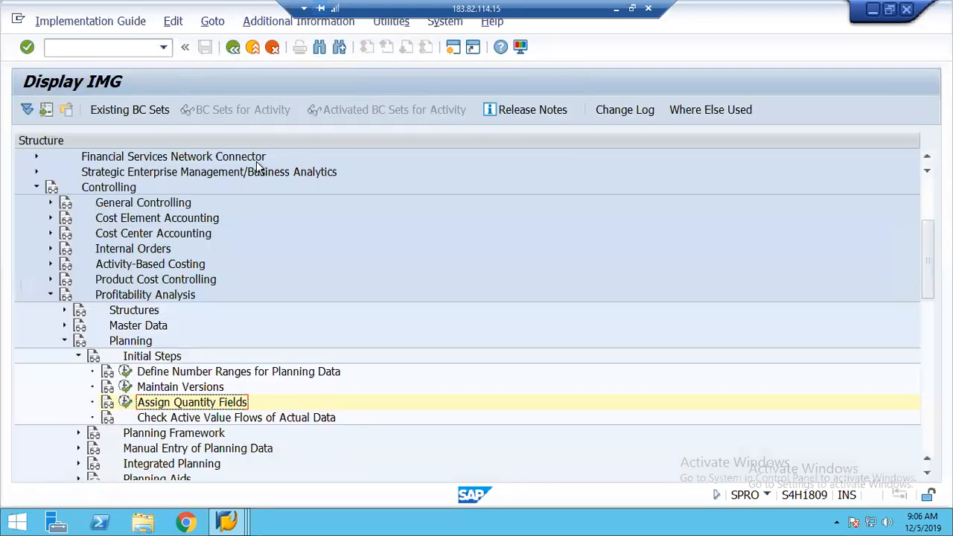
# Expand Planning Framework in the Profitability Analysis IMG and execute Set Up Planning Framework
pyautogui.click(77, 357)
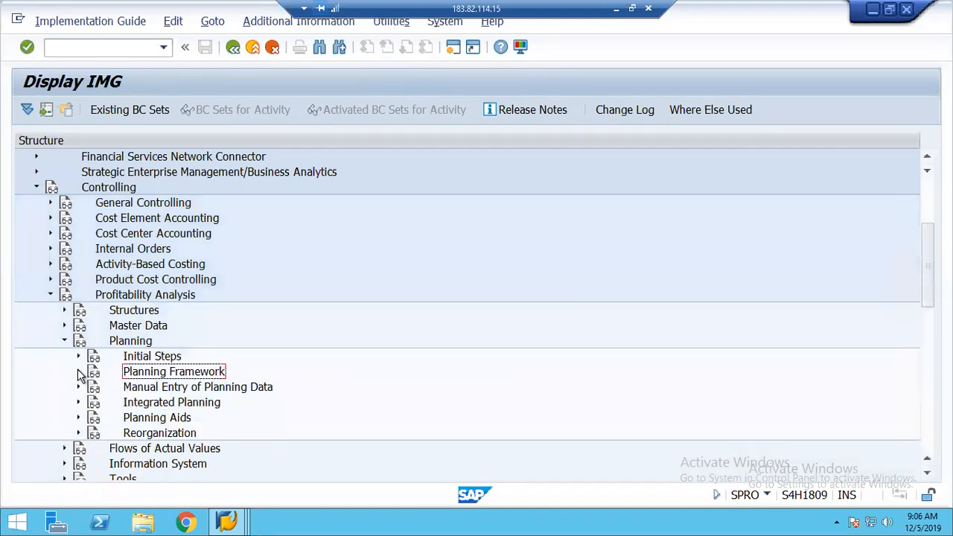
pyautogui.click(79, 371)
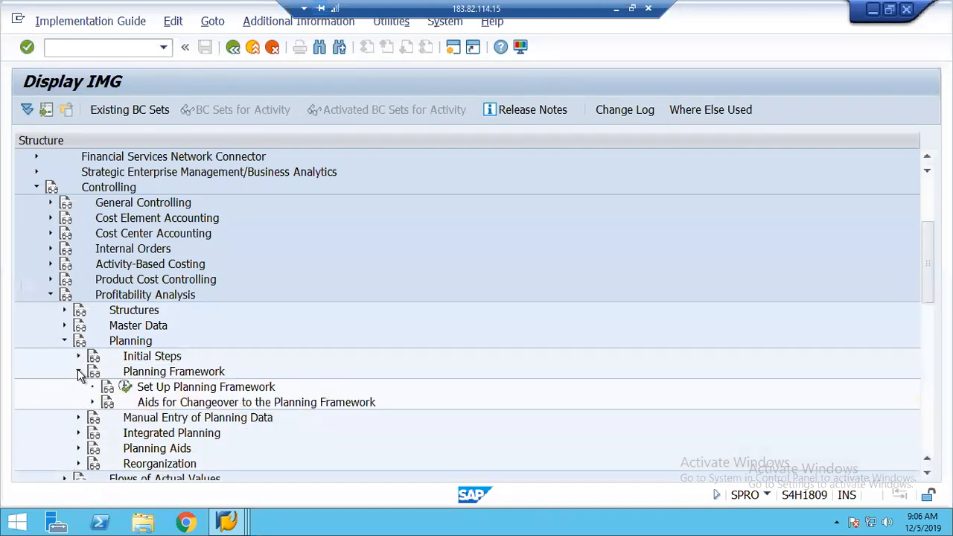
pyautogui.click(193, 392)
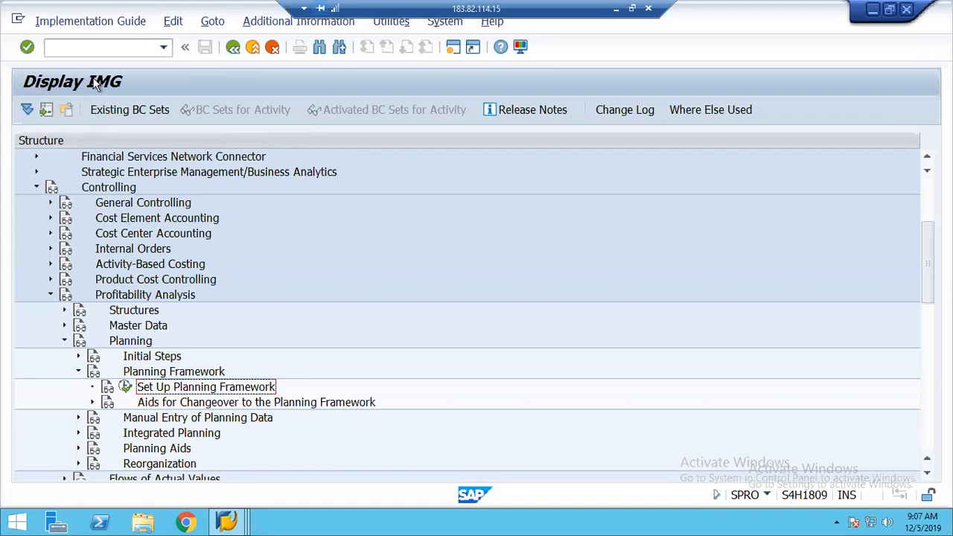
pyautogui.click(116, 189)
pyautogui.click(121, 298)
pyautogui.click(129, 344)
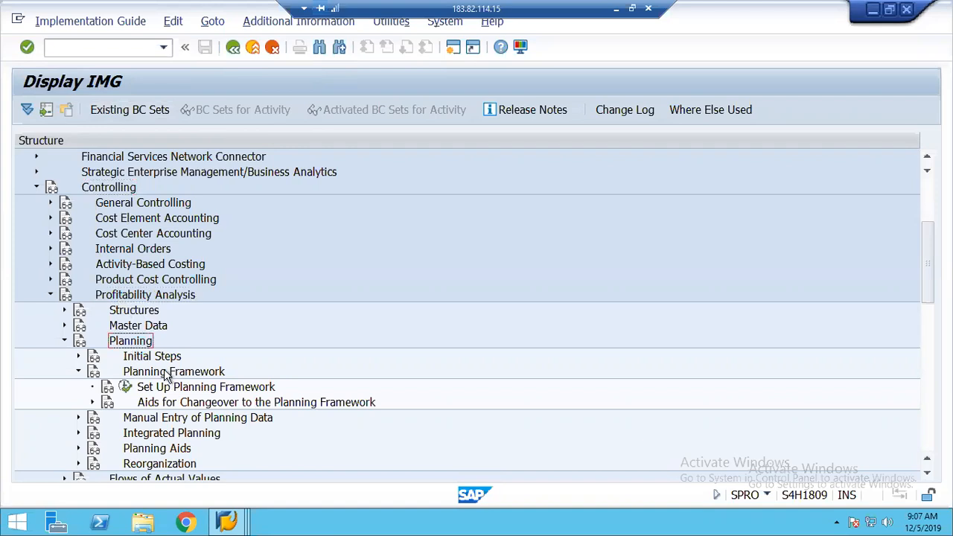
pyautogui.click(169, 376)
pyautogui.click(180, 391)
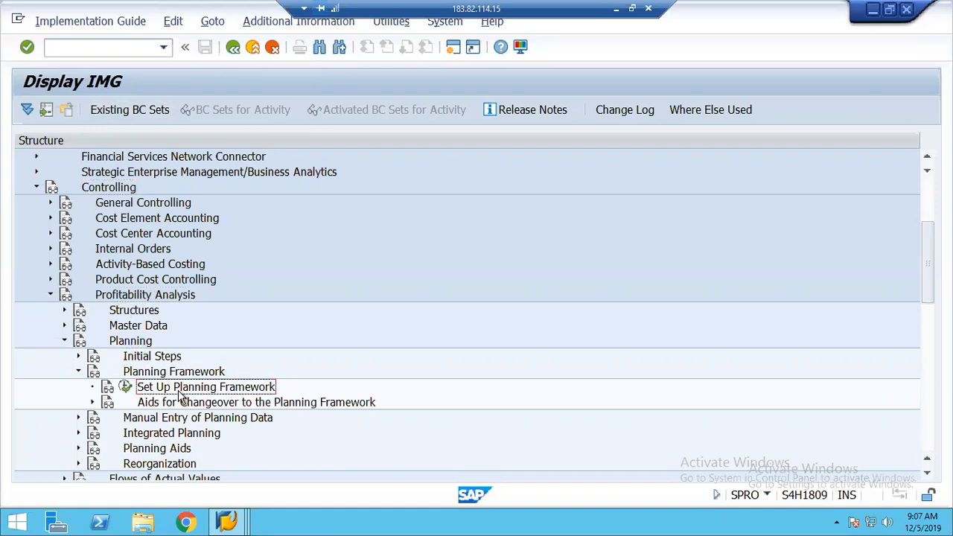
pyautogui.click(125, 388)
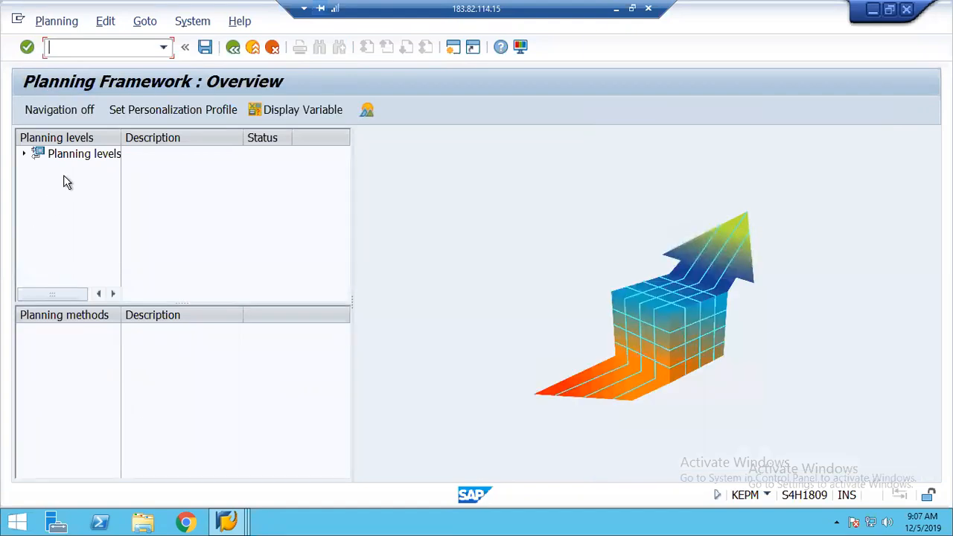
# Create planning level 1248PLAN with description 'COPA Planning' from the Planning levels root
pyautogui.click(68, 154)
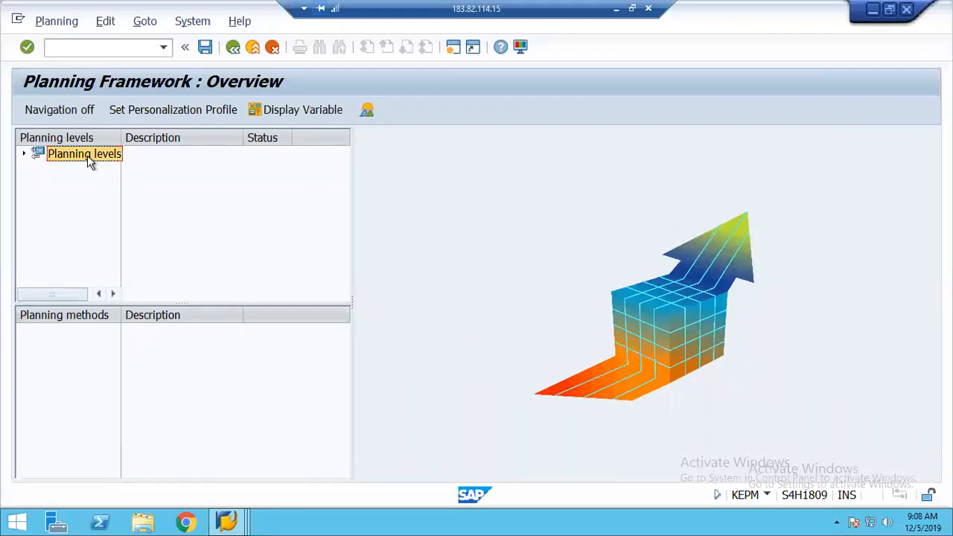
pyautogui.rightClick(88, 162)
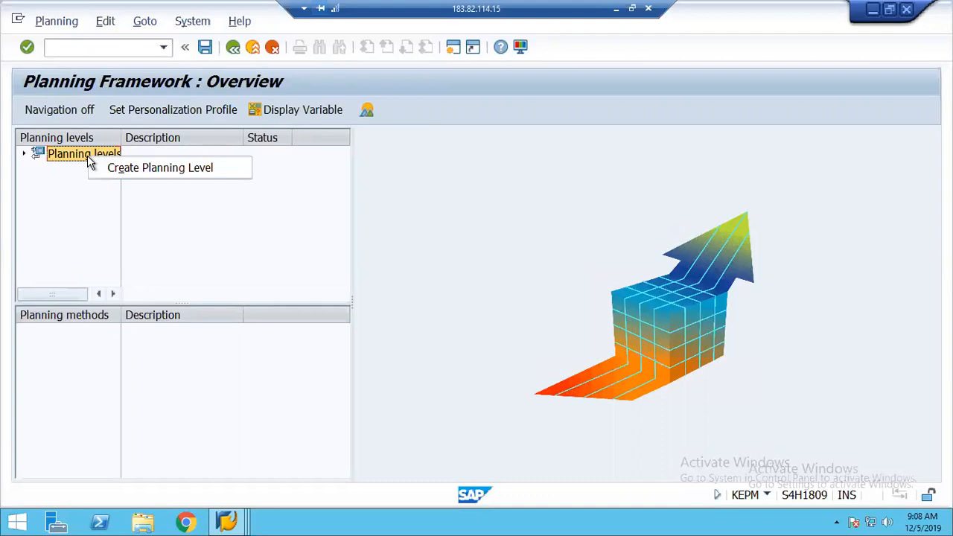
pyautogui.click(122, 171)
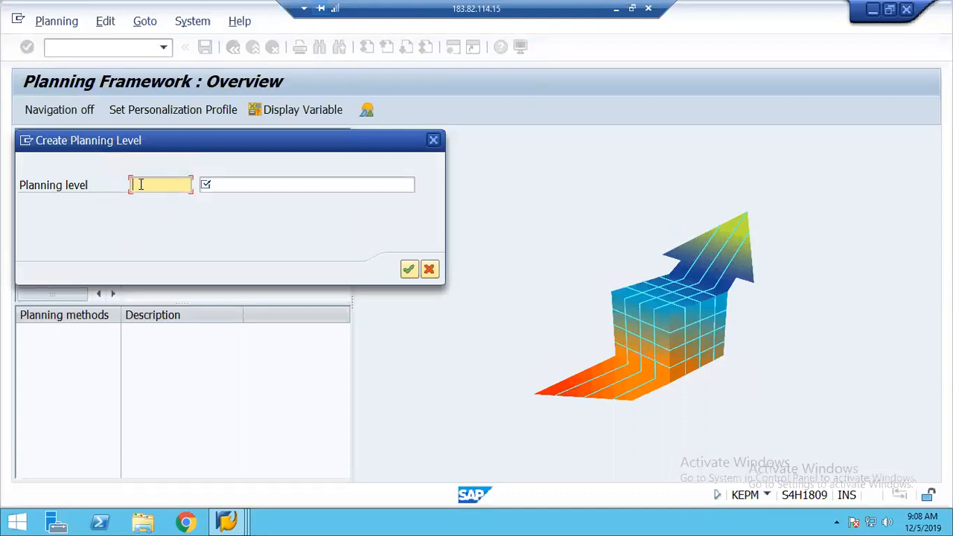
pyautogui.write('1248PLAN')
pyautogui.press('Tab')
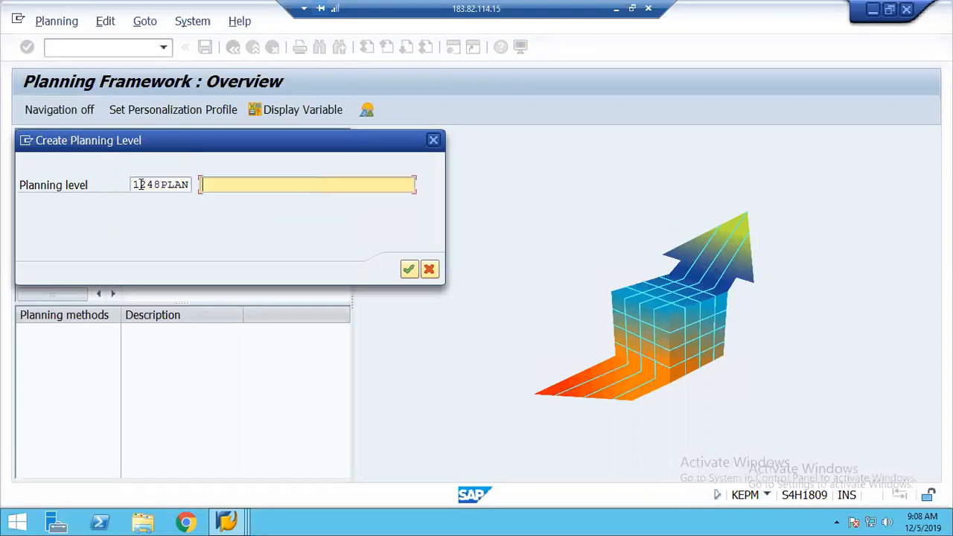
pyautogui.write('COPA Planning')
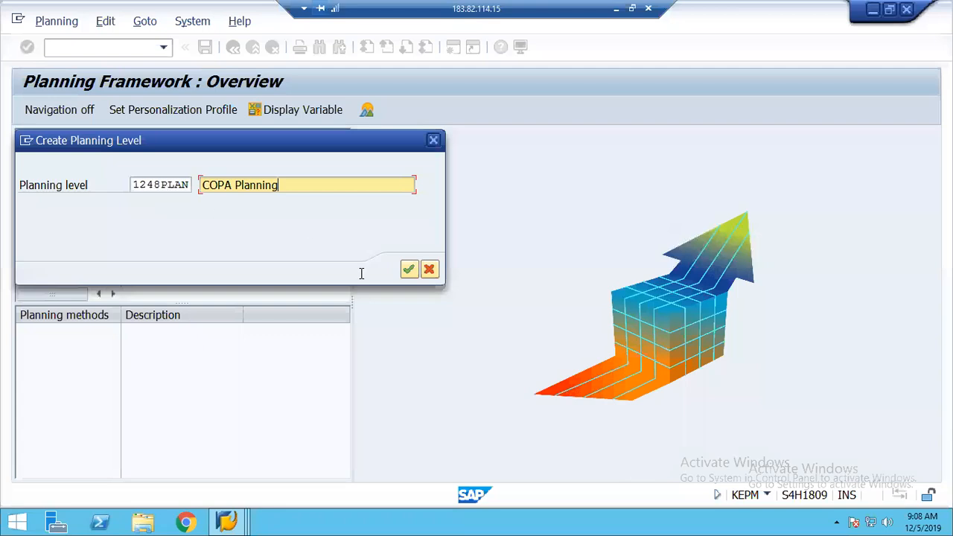
pyautogui.click(409, 271)
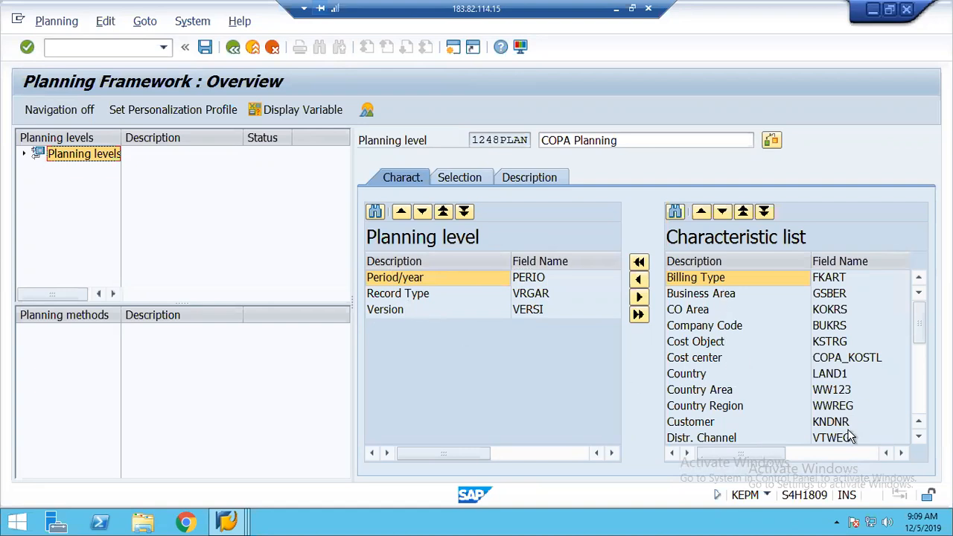
# Add CO Area and Company Code to planning level 1248PLAN's characteristics
pyautogui.click(923, 401)
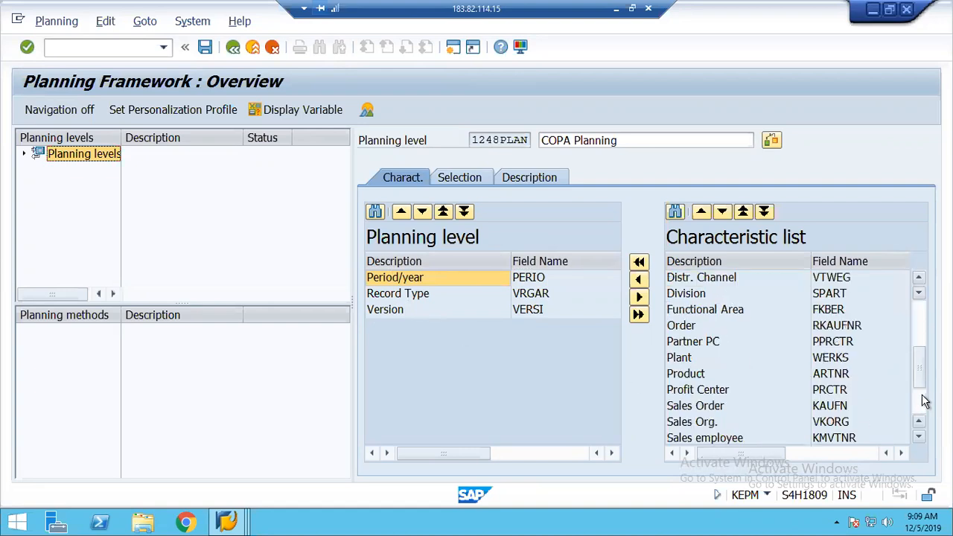
pyautogui.click(922, 400)
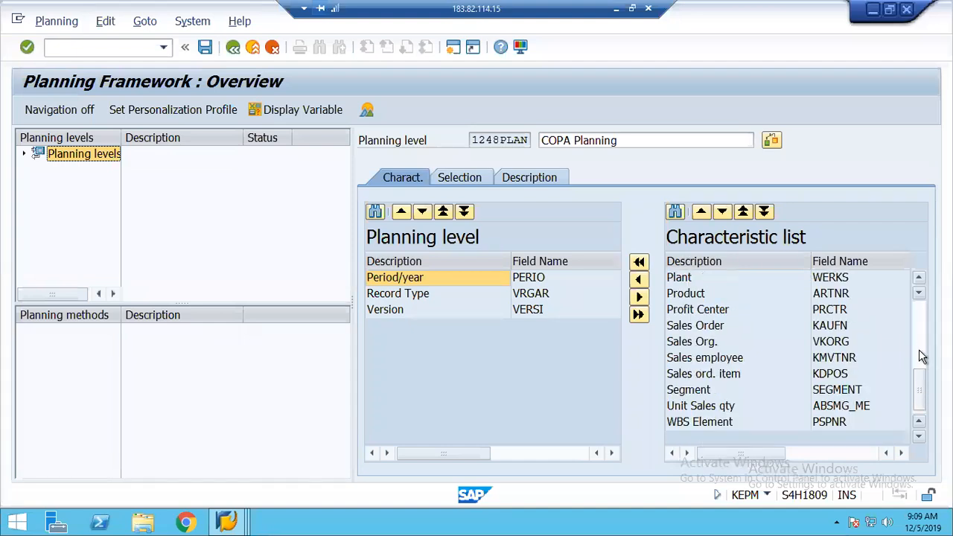
pyautogui.click(922, 322)
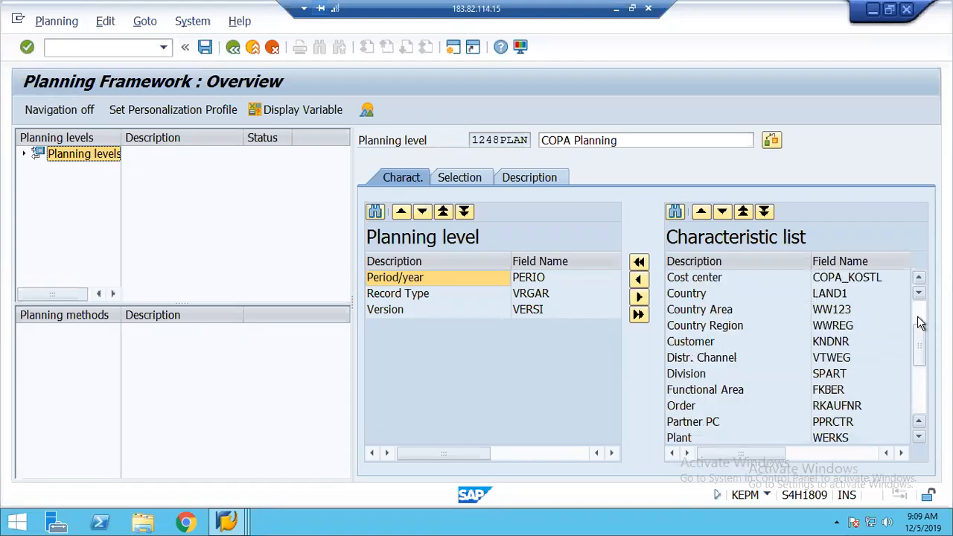
pyautogui.click(922, 321)
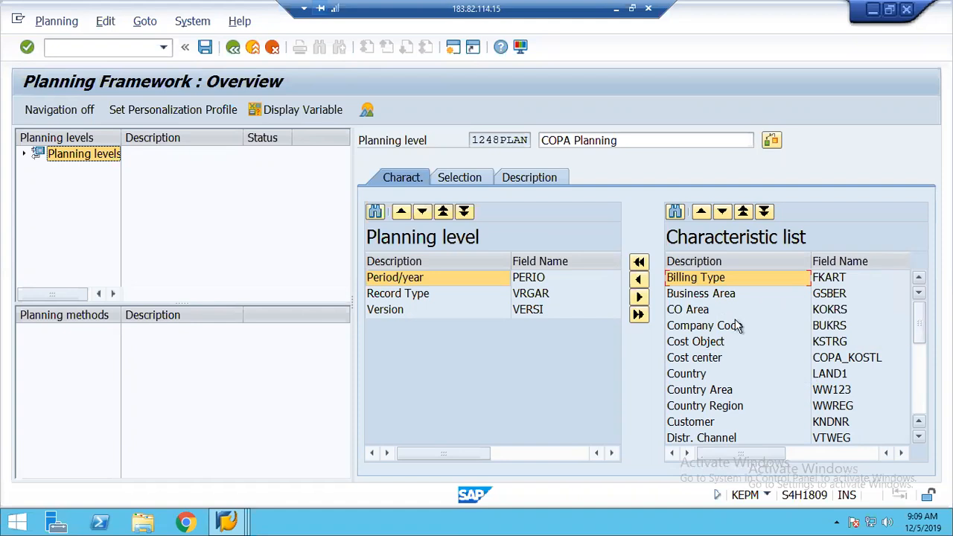
pyautogui.click(692, 309)
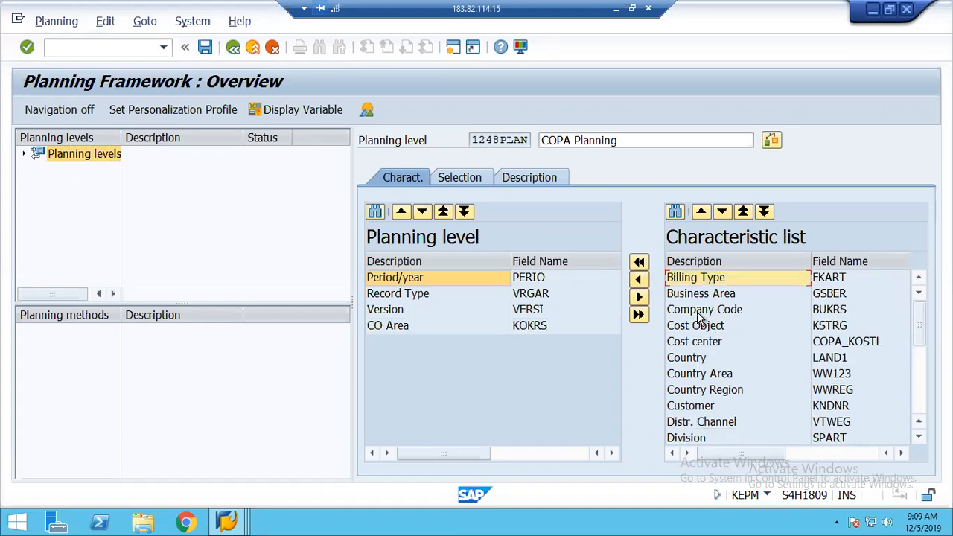
pyautogui.click(699, 312)
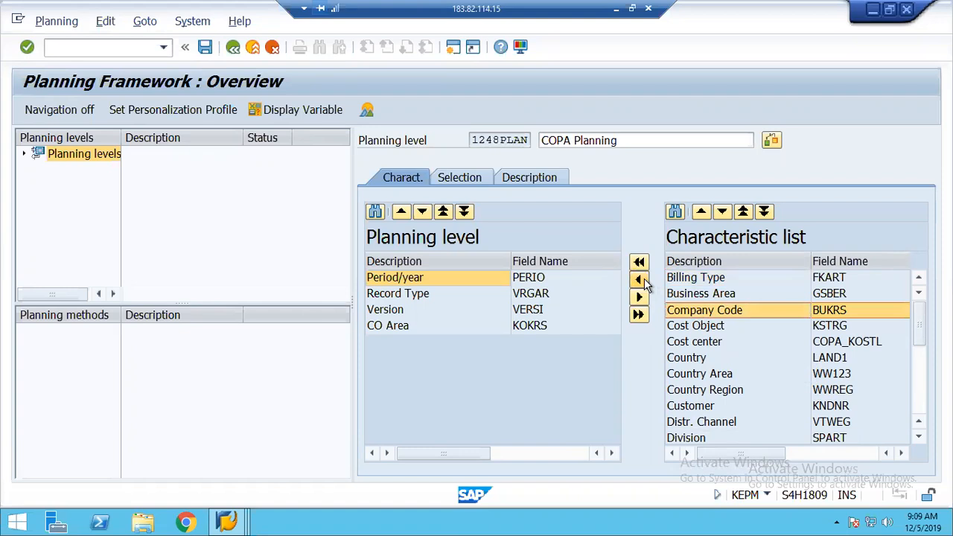
pyautogui.click(640, 279)
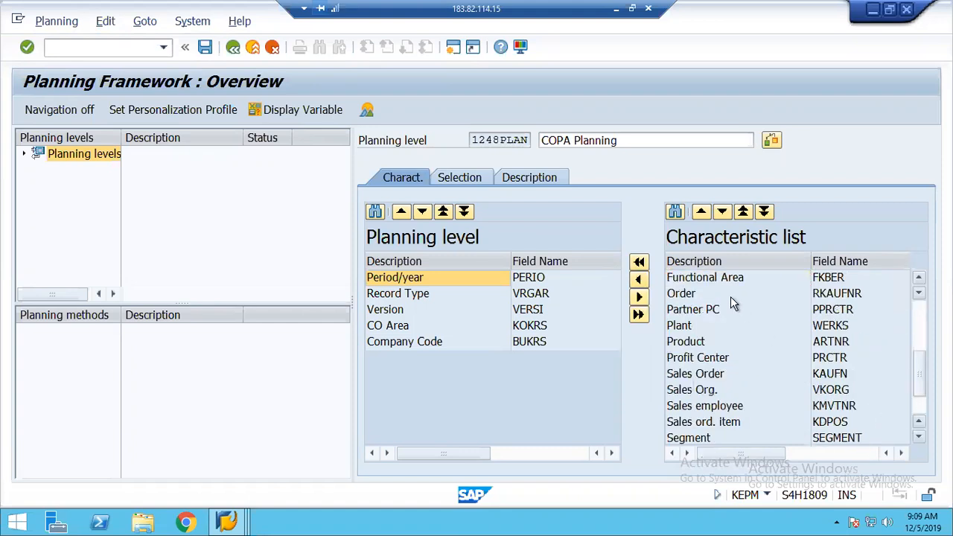
# Add Profit Center and Country to the planning level's characteristics
pyautogui.click(699, 361)
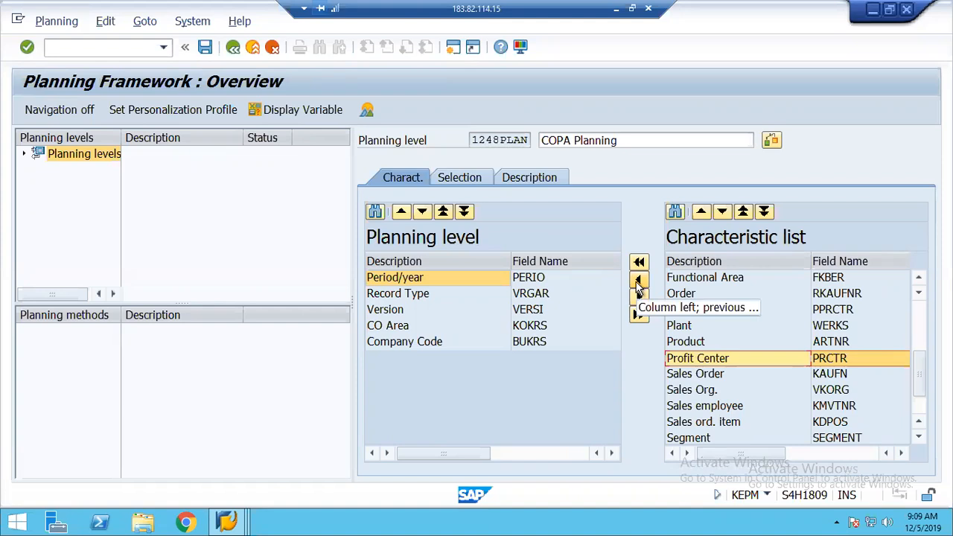
pyautogui.click(638, 281)
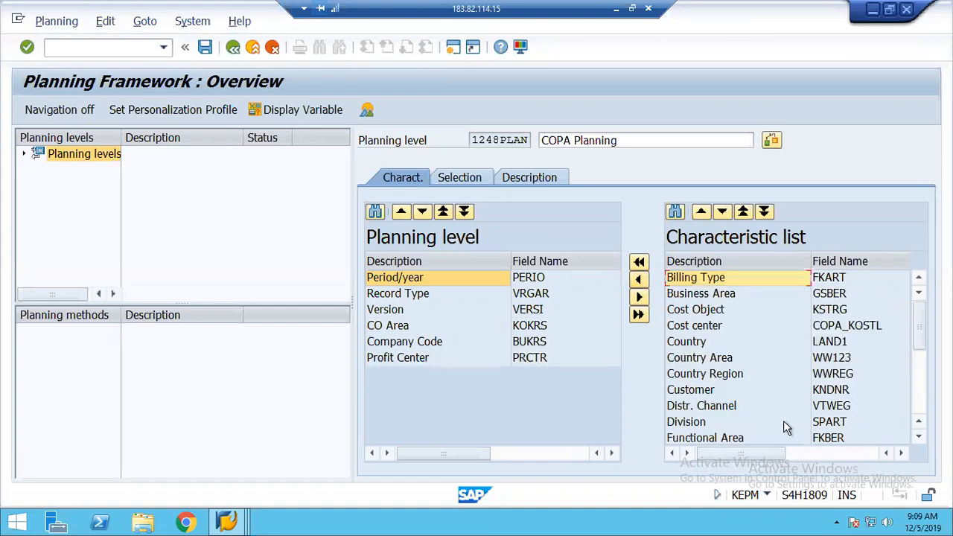
pyautogui.click(920, 410)
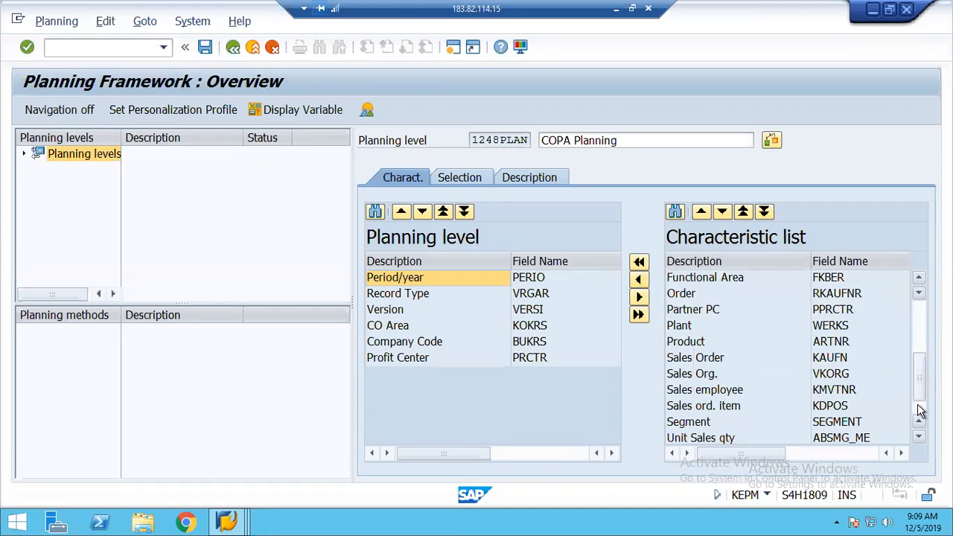
pyautogui.click(921, 410)
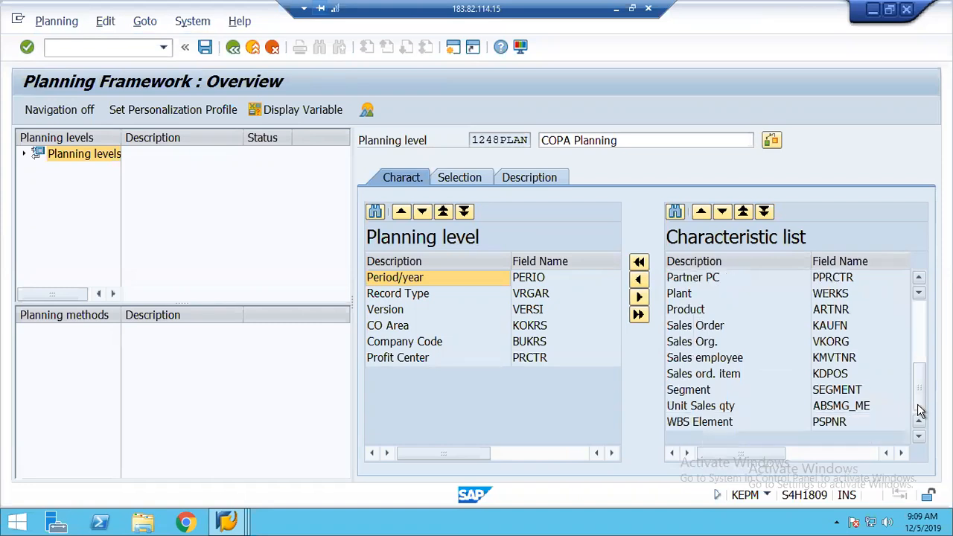
pyautogui.click(924, 328)
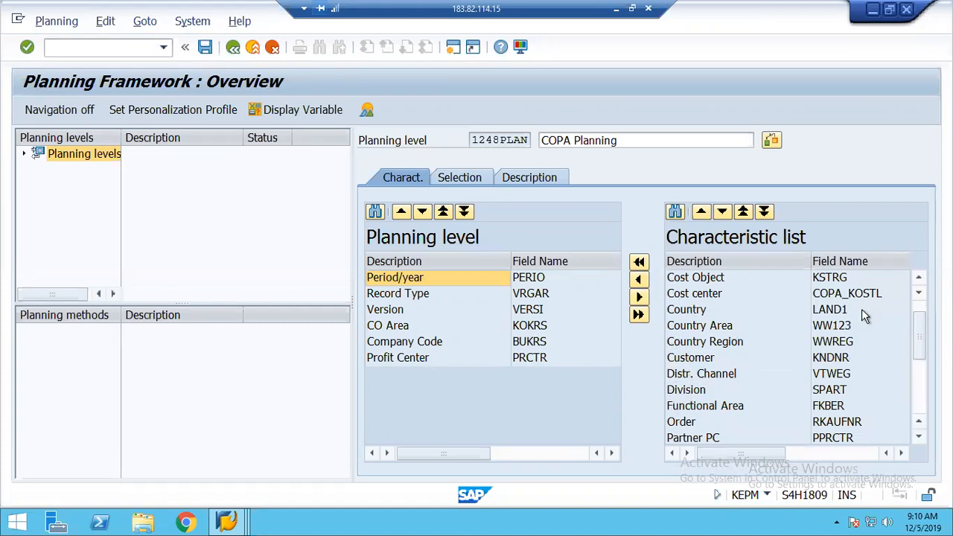
pyautogui.click(920, 307)
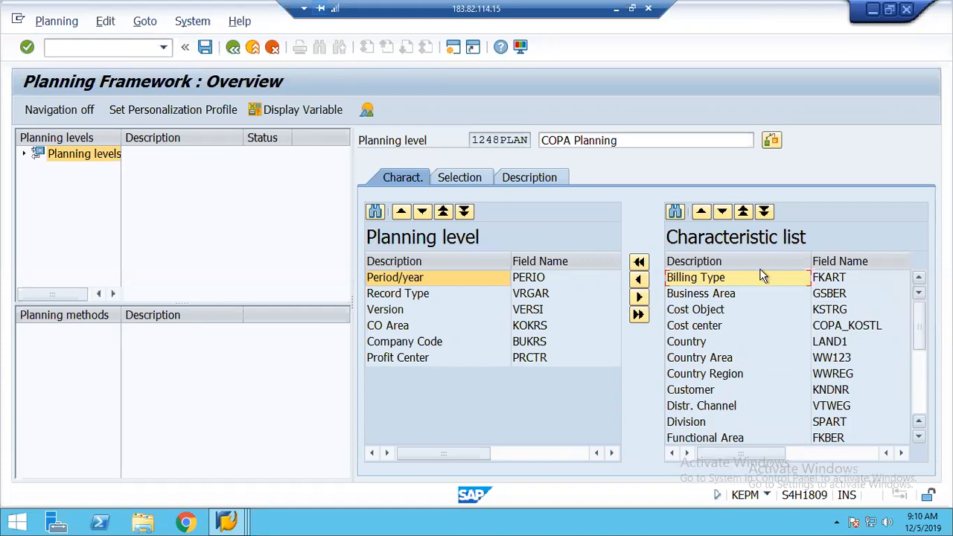
pyautogui.click(674, 344)
pyautogui.click(639, 283)
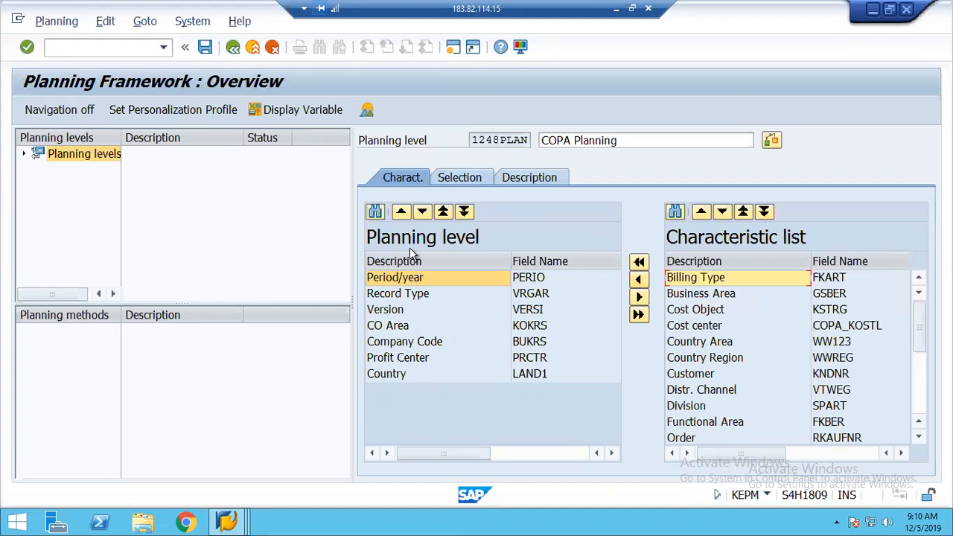
# In the Selection tab, restrict Record Type to B (direct posting from FI)
pyautogui.click(457, 181)
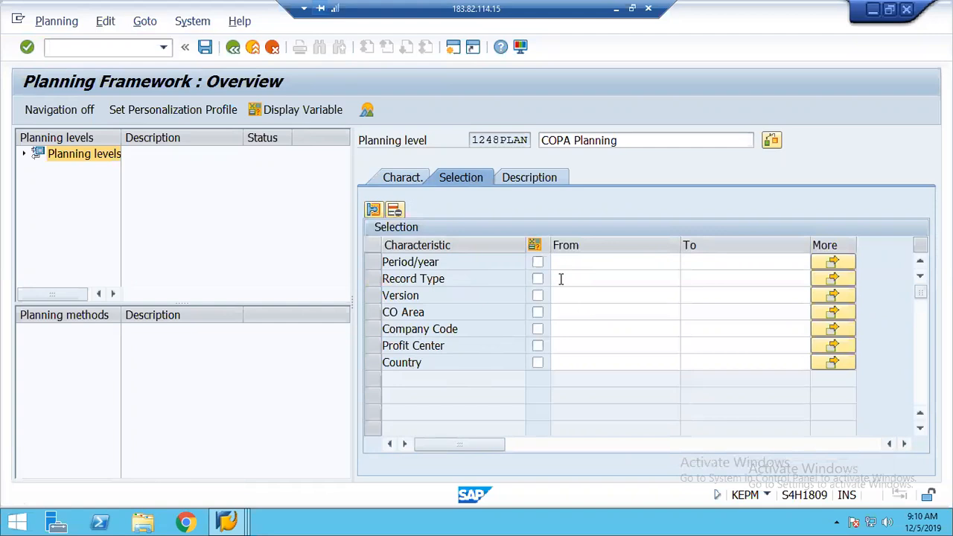
pyautogui.click(569, 275)
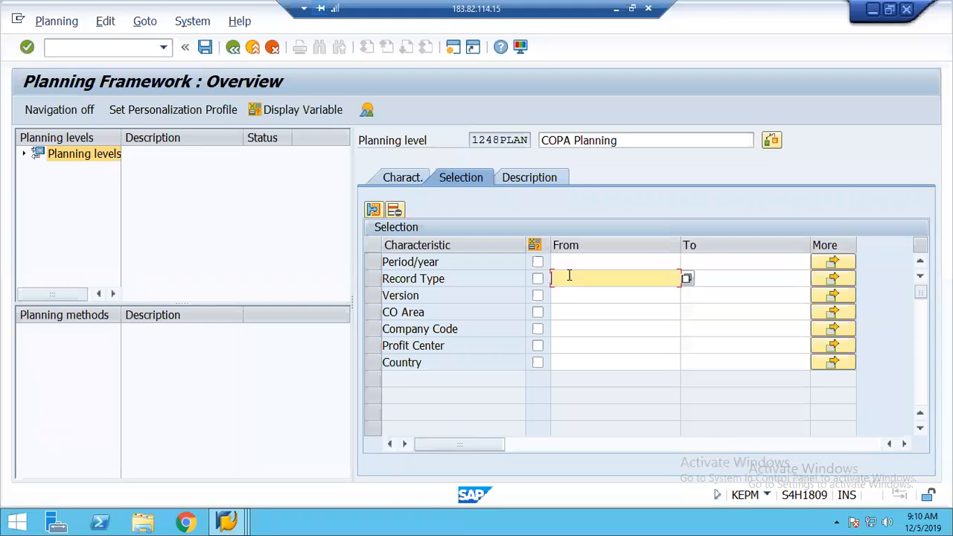
pyautogui.write('B')
pyautogui.press('Tab')
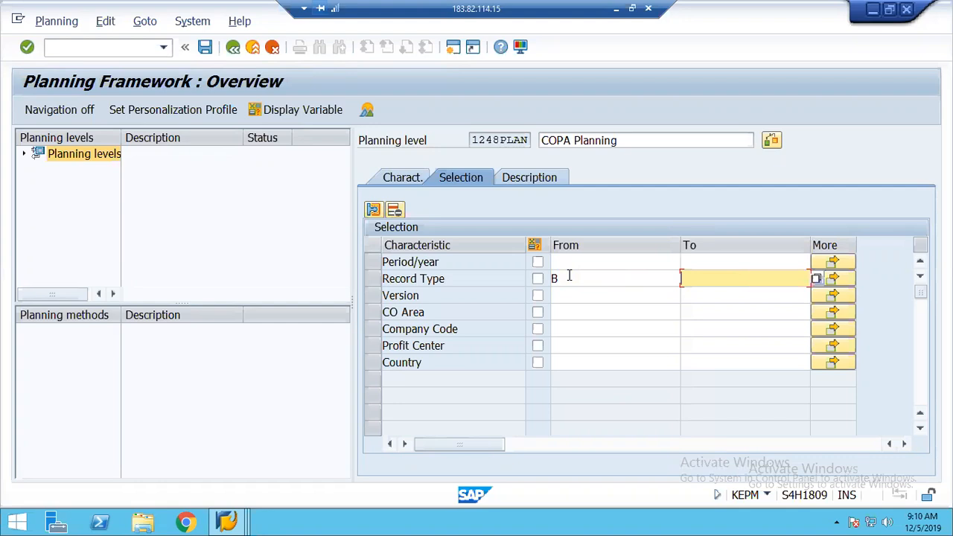
pyautogui.click(629, 280)
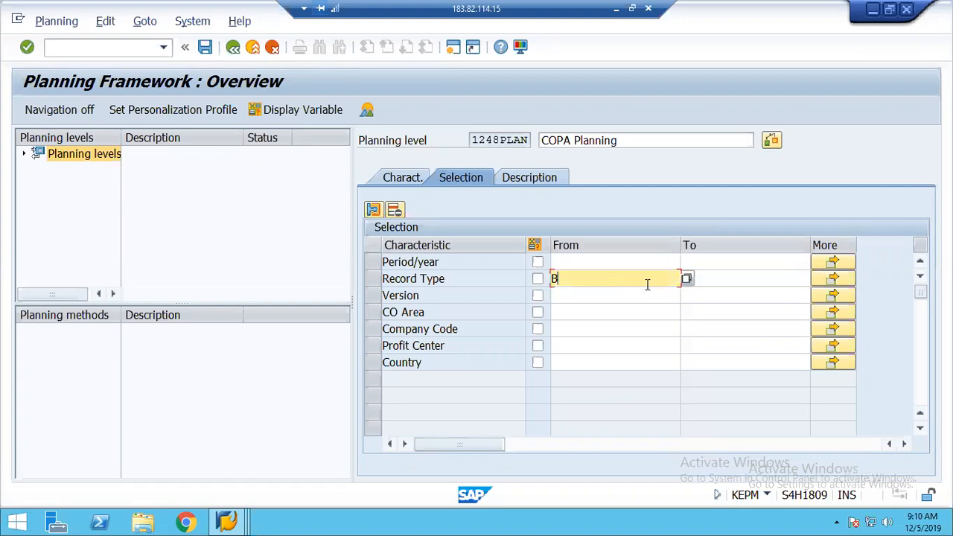
pyautogui.click(686, 278)
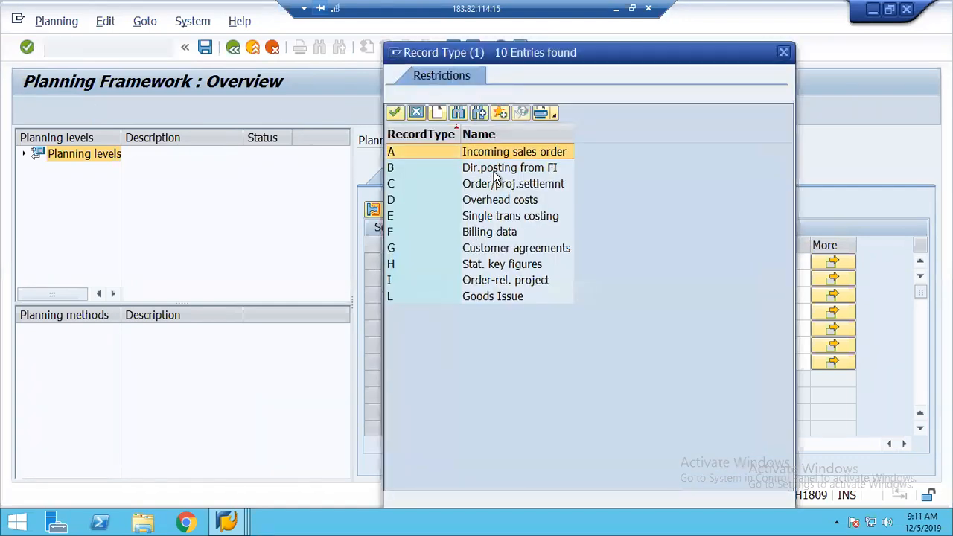
pyautogui.click(494, 171)
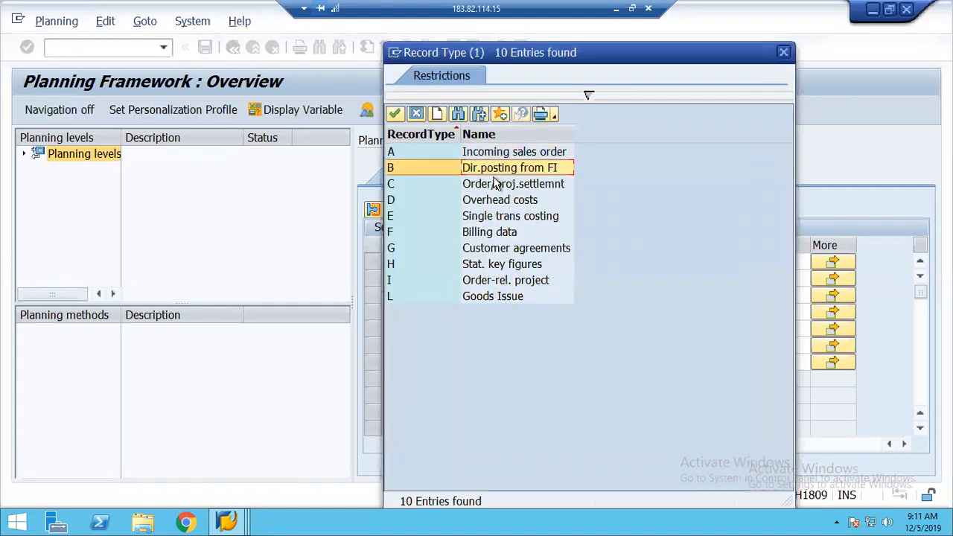
pyautogui.click(418, 116)
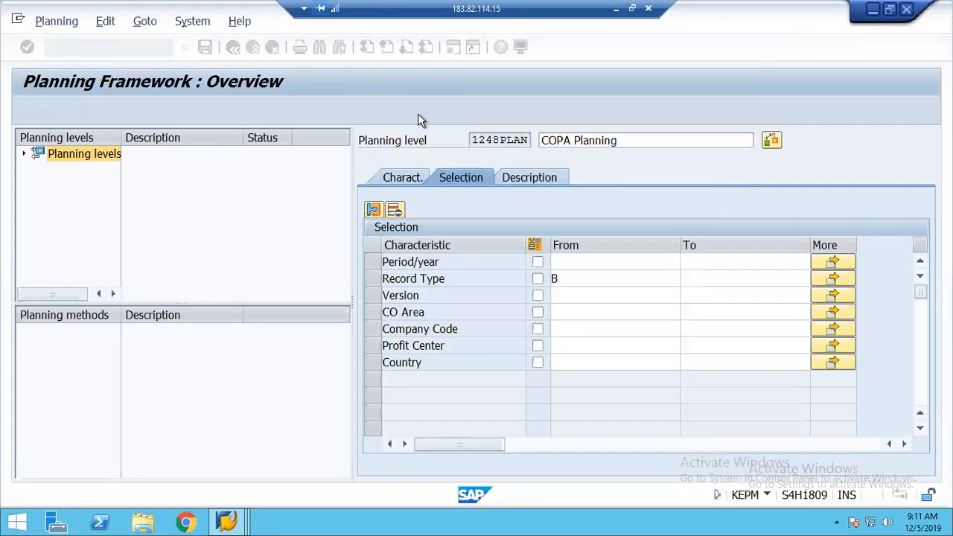
# Restrict Version to 0 and CO Area to 1248
pyautogui.click(561, 297)
pyautogui.write('0')
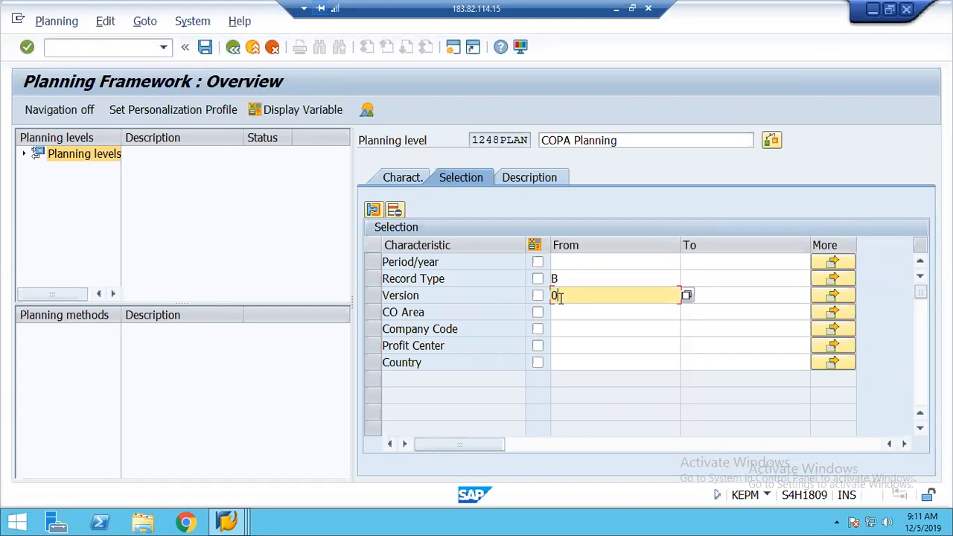
pyautogui.click(567, 313)
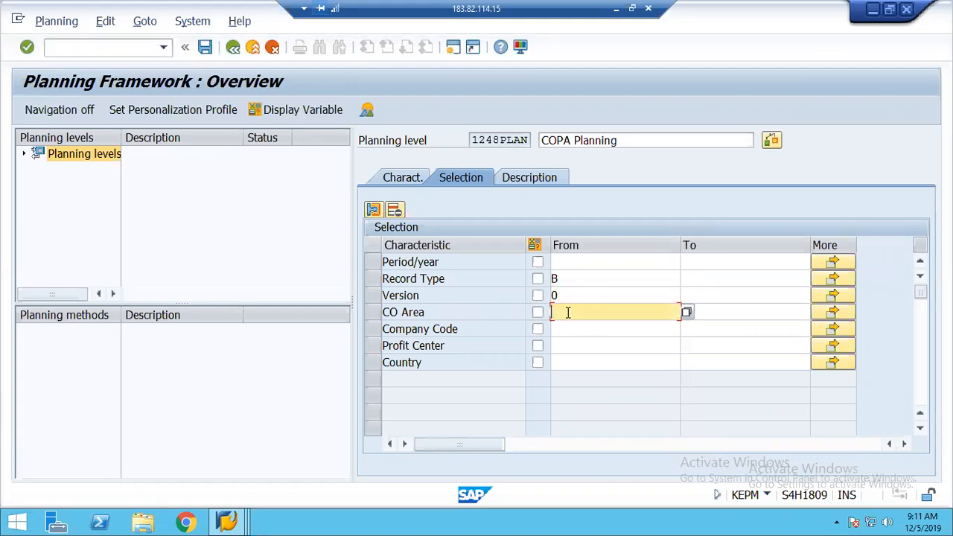
pyautogui.write('1248')
pyautogui.click(576, 328)
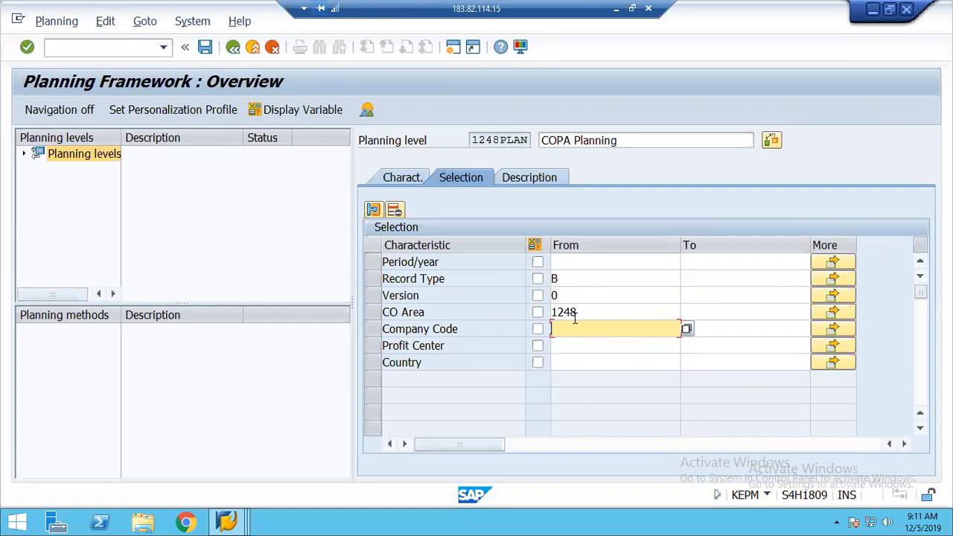
# Save planning level 1248PLAN and select it in the planning levels tree
pyautogui.click(208, 49)
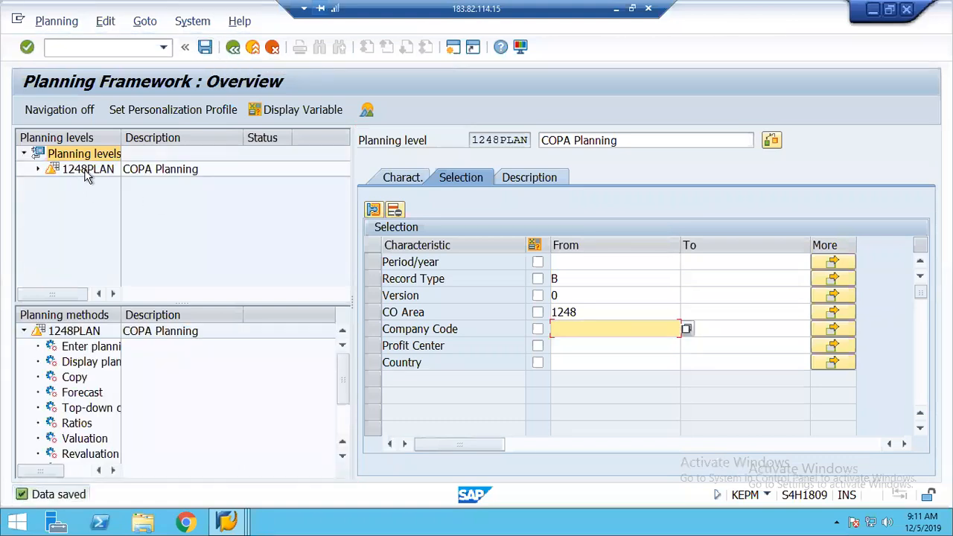
pyautogui.click(87, 171)
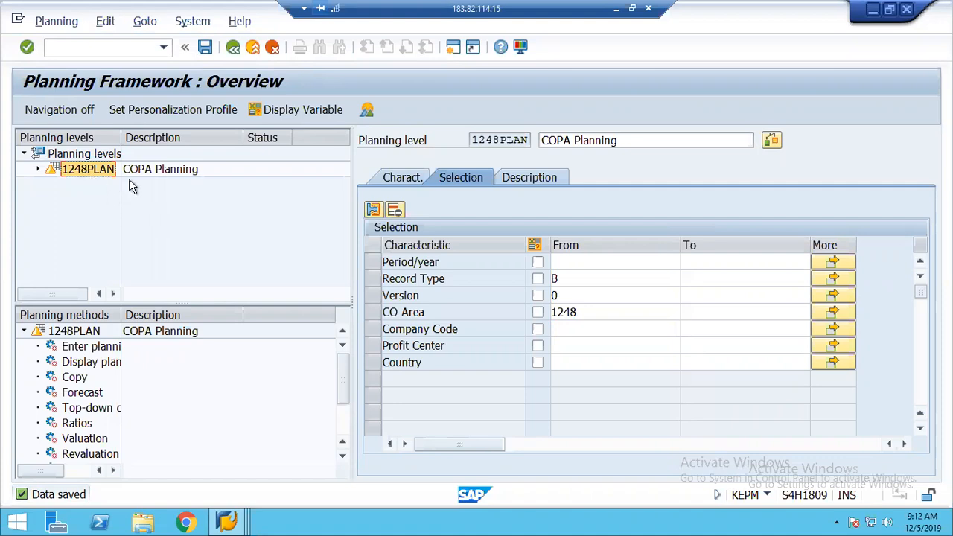
pyautogui.rightClick(99, 172)
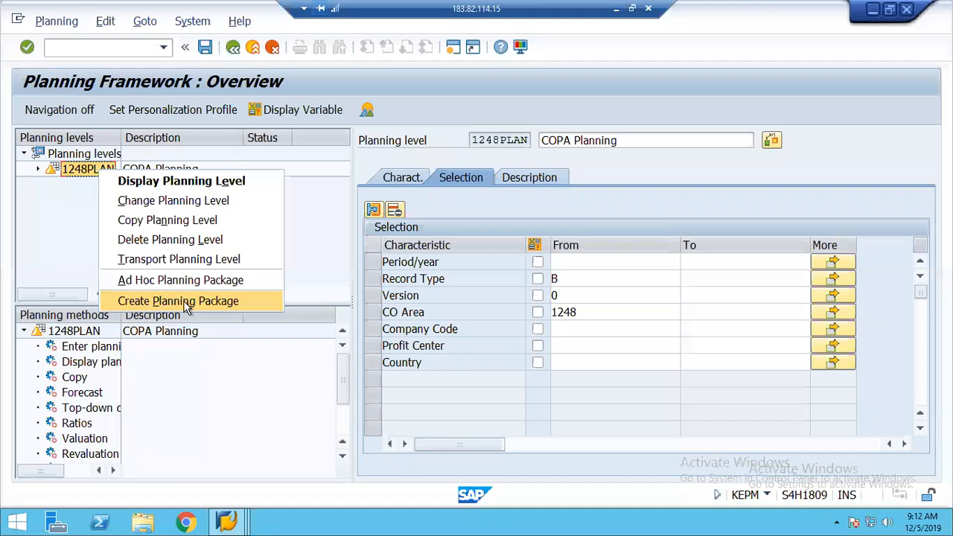
# Create planning package 2019 with description 'COPA Planning 2019' under 1248PLAN
pyautogui.click(187, 306)
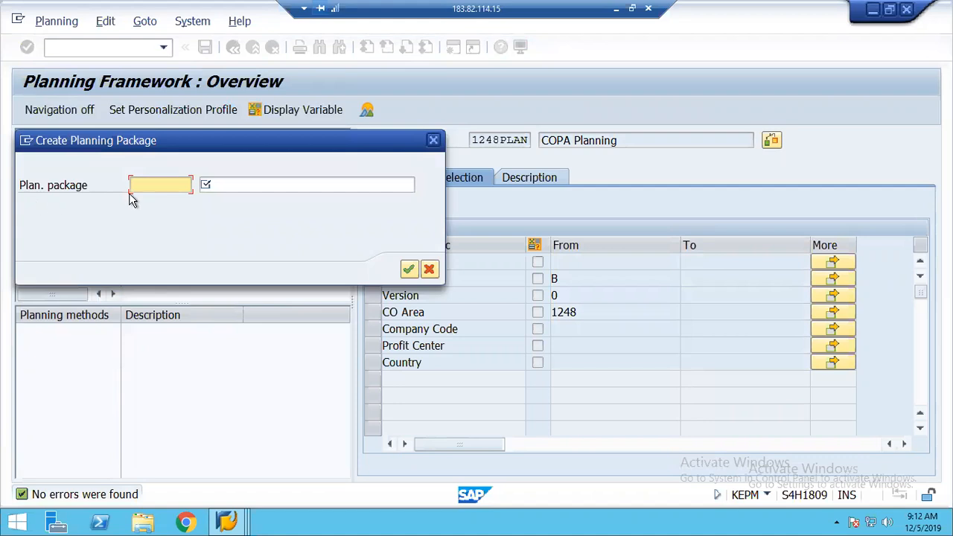
pyautogui.write('2019')
pyautogui.press('Tab')
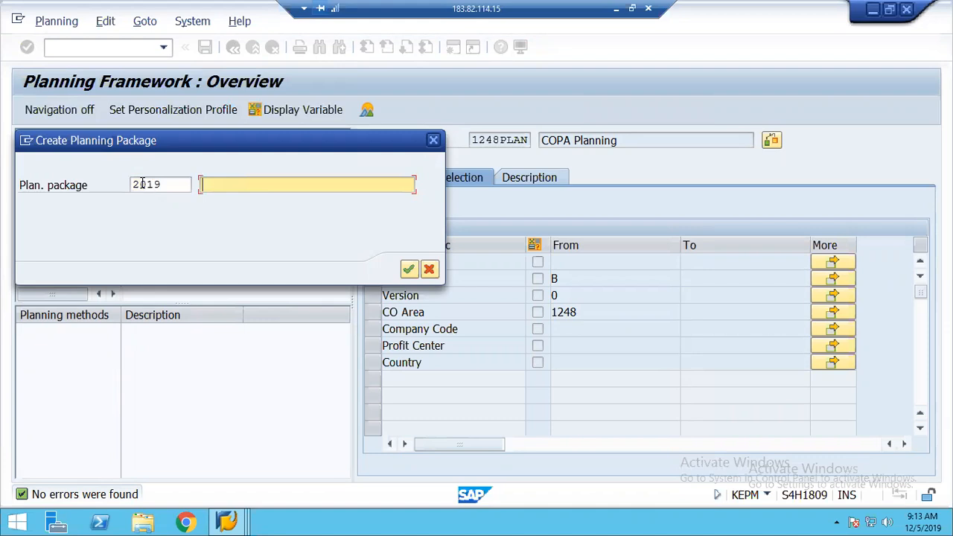
pyautogui.write('COPA P')
pyautogui.write('lanning 2019')
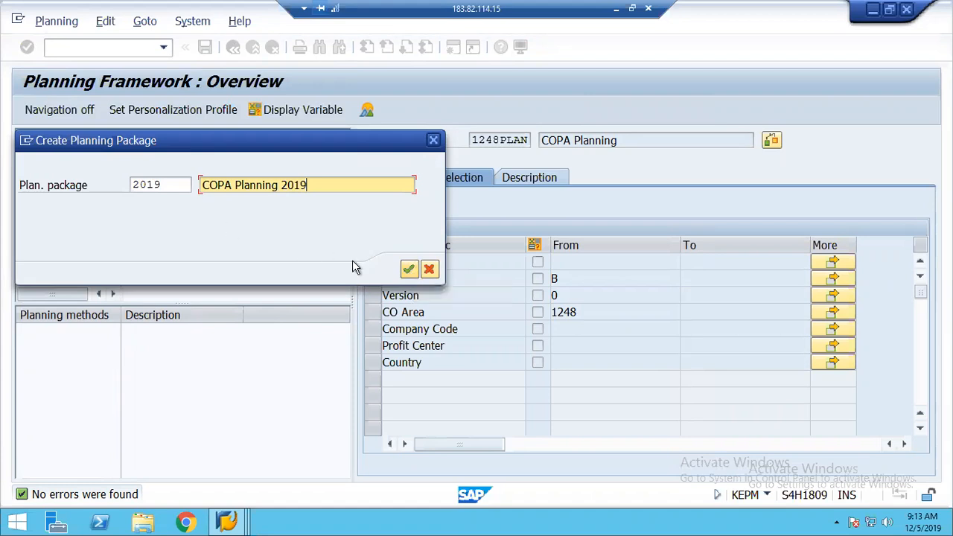
pyautogui.click(409, 270)
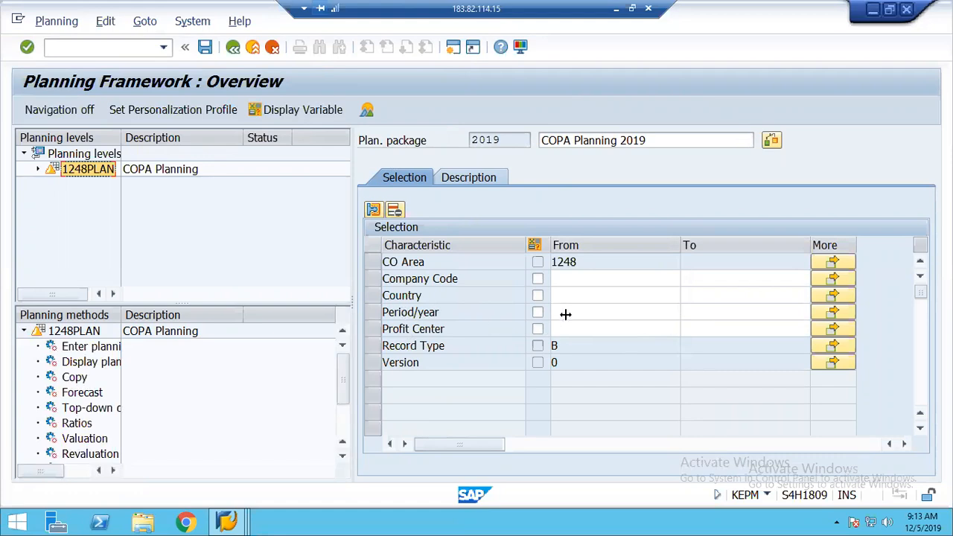
# Set package 2019's Period/year range to 001.2019 through 012.2019 and save it
pyautogui.click(566, 313)
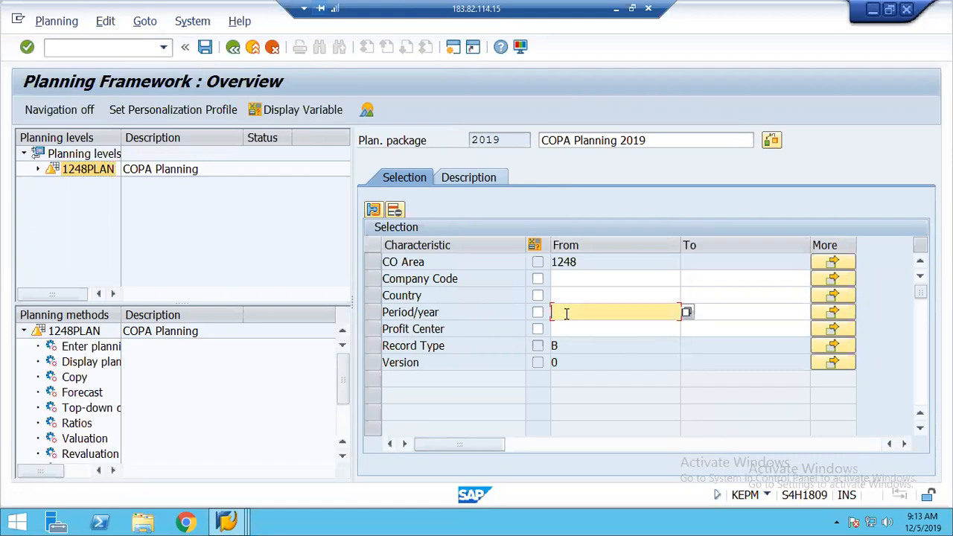
pyautogui.click(687, 313)
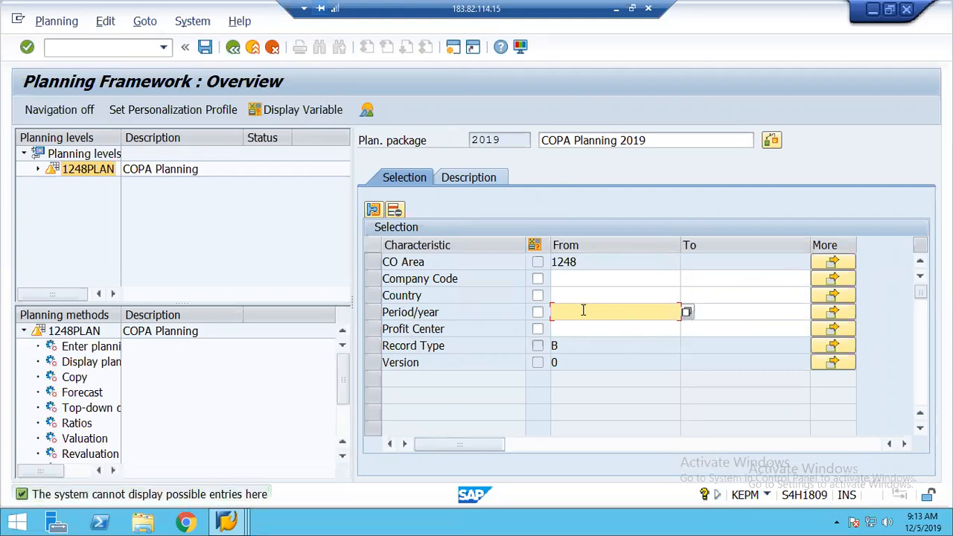
pyautogui.write('01.20199')
pyautogui.press('BackSpace')
pyautogui.press('Left')
pyautogui.press('Left')
pyautogui.press('Left')
pyautogui.press('Left')
pyautogui.press('Left')
pyautogui.press('Left')
pyautogui.write('0')
pyautogui.click(604, 314)
pyautogui.click(722, 316)
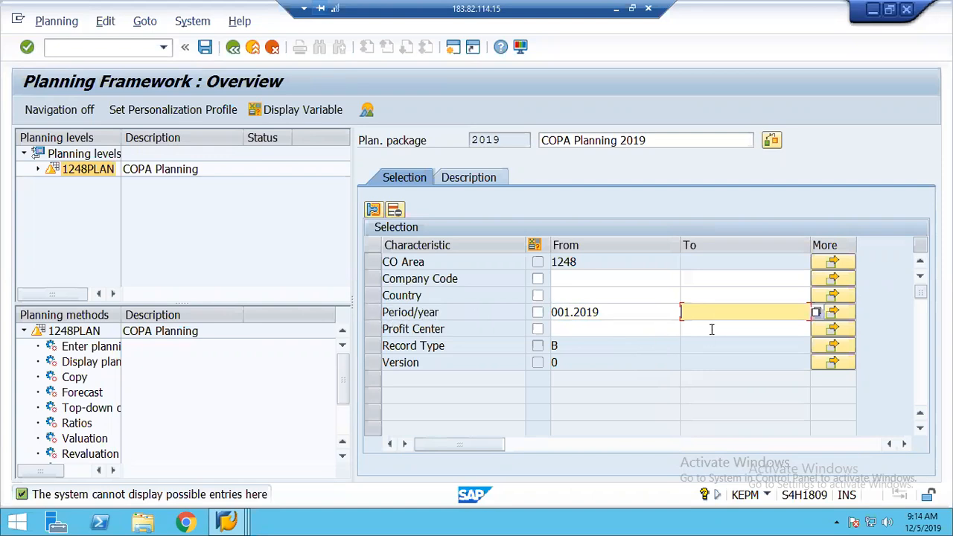
pyautogui.write('012.2019')
pyautogui.click(204, 49)
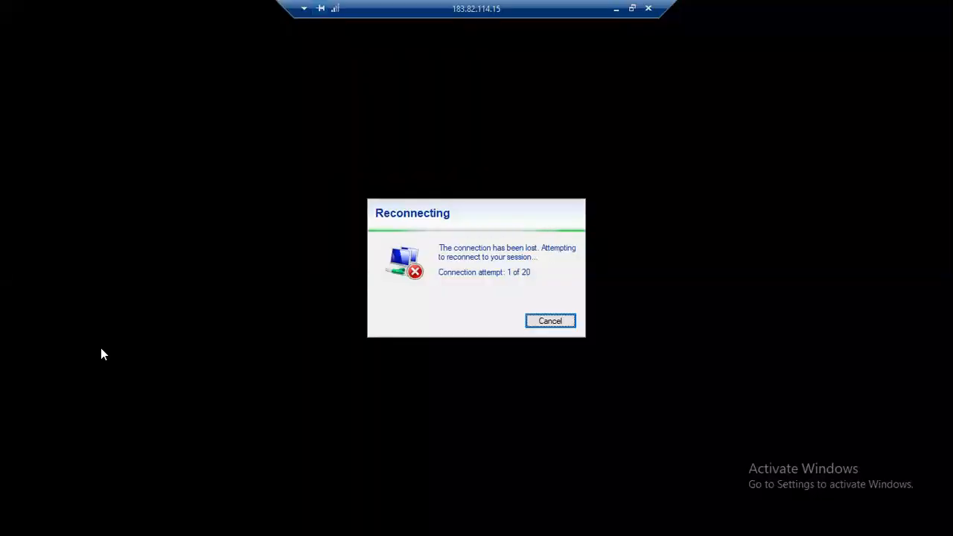
# Cancel the reconnect attempt to get back into the remote SAP session
pyautogui.click(550, 323)
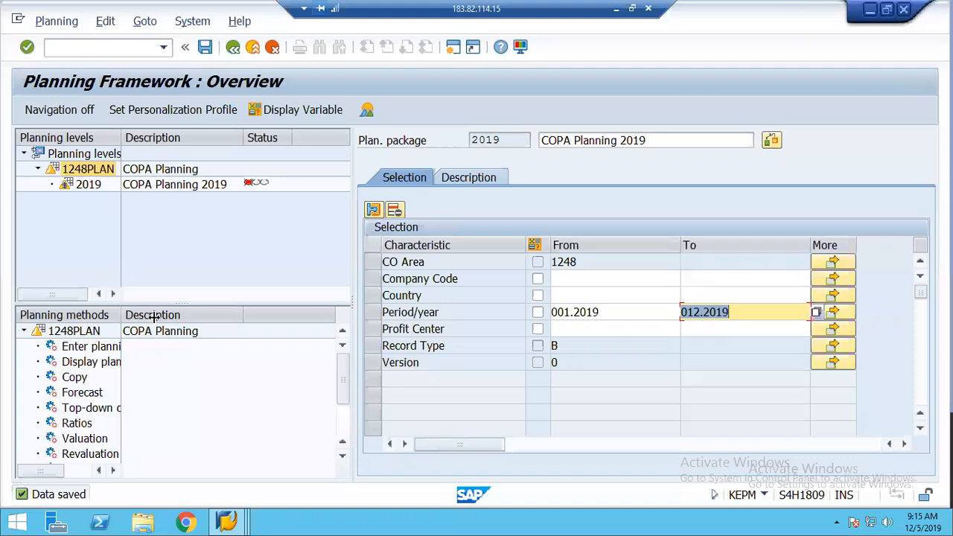
# Widen the Planning methods column and open the context menu for Enter planning data
pyautogui.click(156, 315)
pyautogui.moveTo(184, 316); pyautogui.dragTo(183, 317)
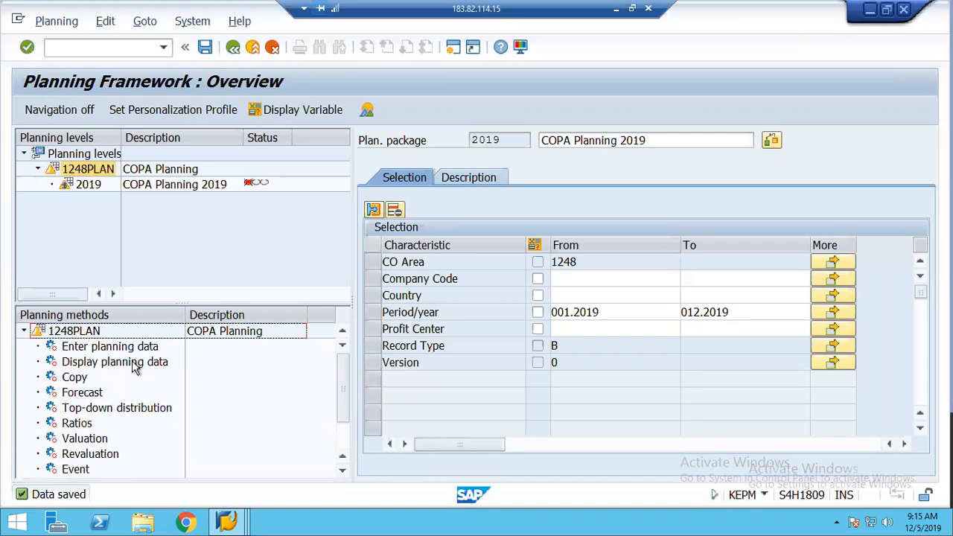
pyautogui.click(97, 347)
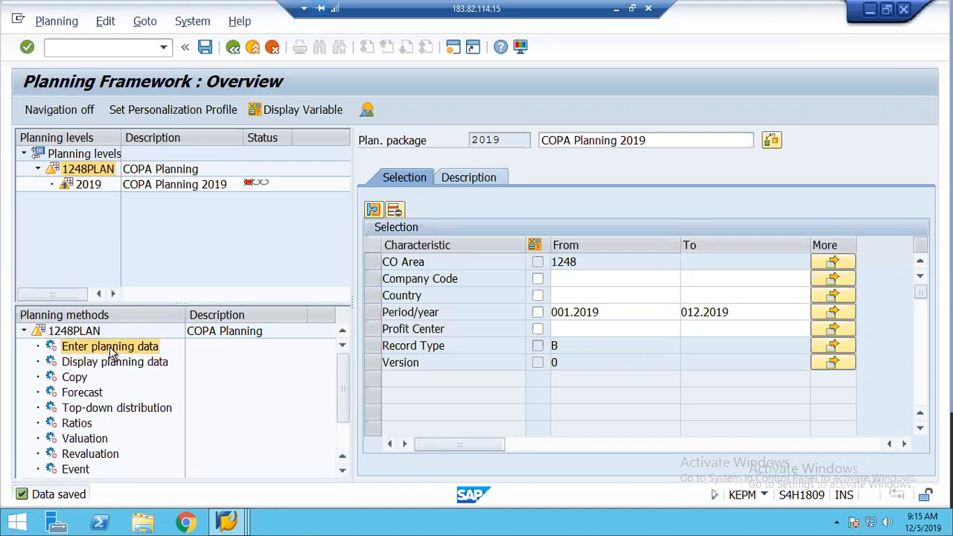
pyautogui.rightClick(112, 350)
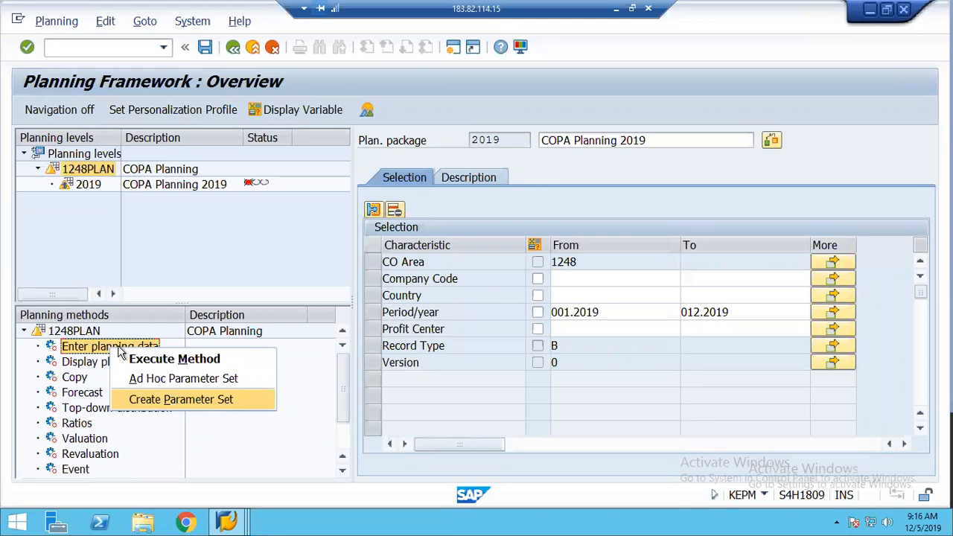
pyautogui.click(289, 478)
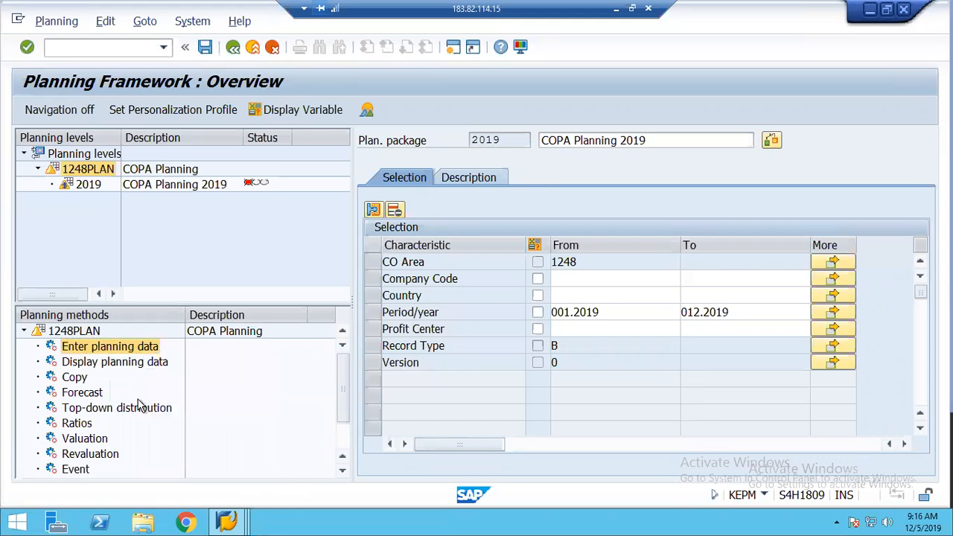
pyautogui.click(93, 352)
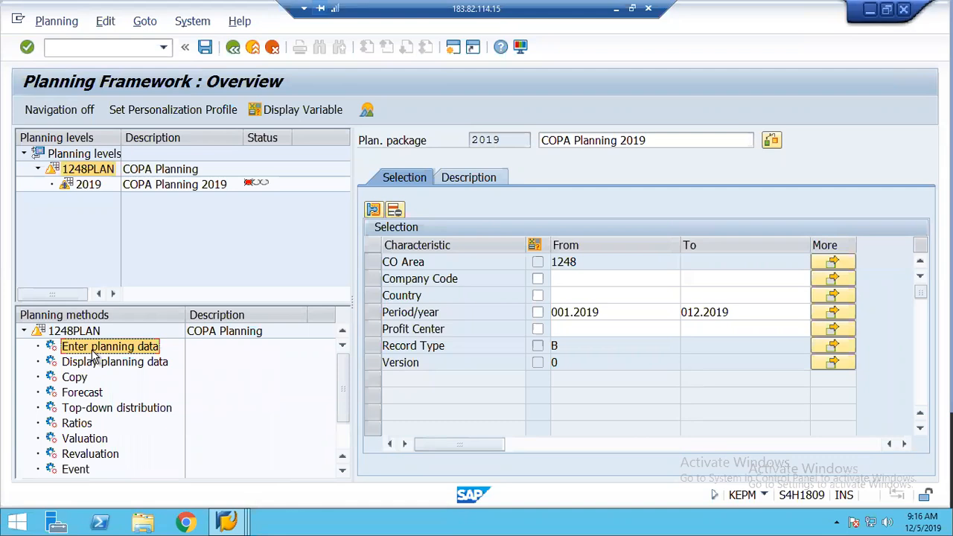
pyautogui.rightClick(93, 351)
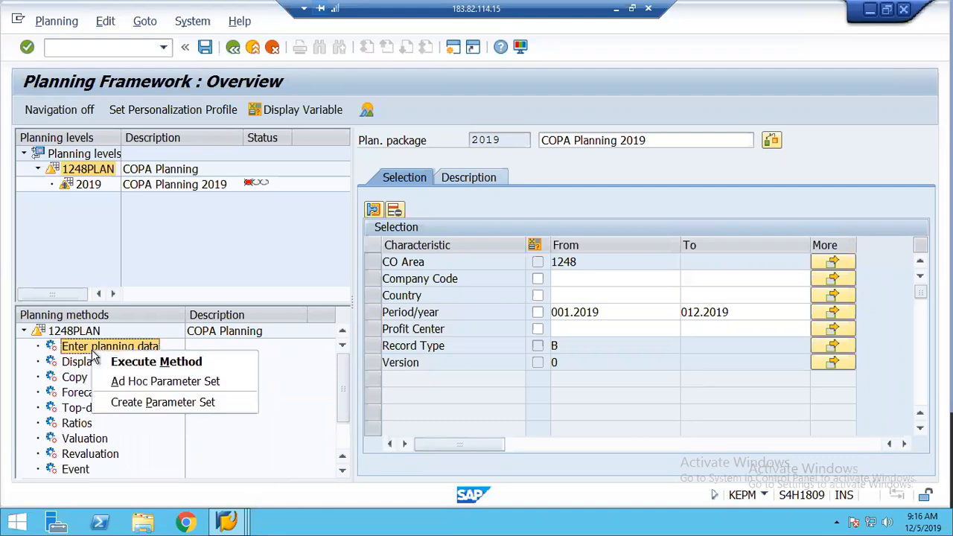
# Create parameter set PLAN with description 'Planning - 1248' under Enter planning data
pyautogui.click(138, 405)
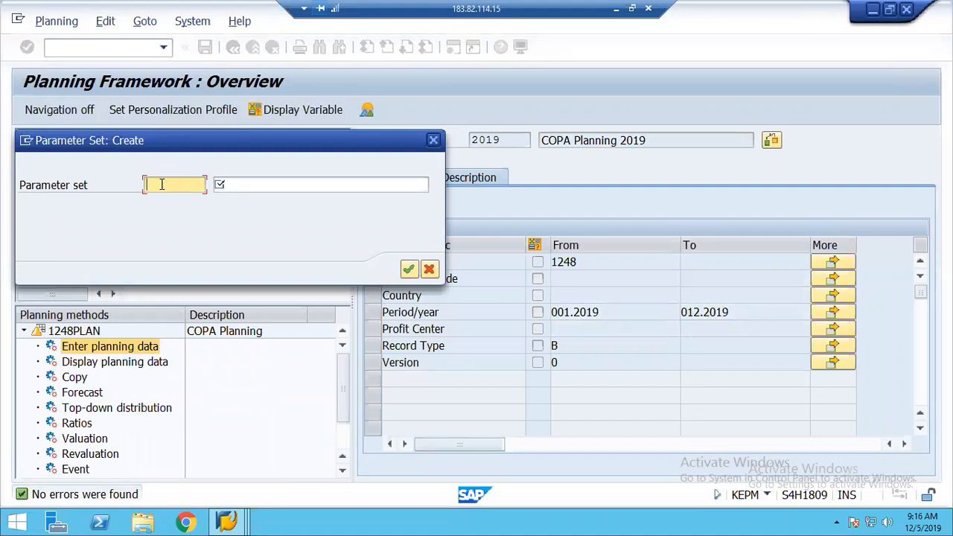
pyautogui.write('PLAN')
pyautogui.press('Tab')
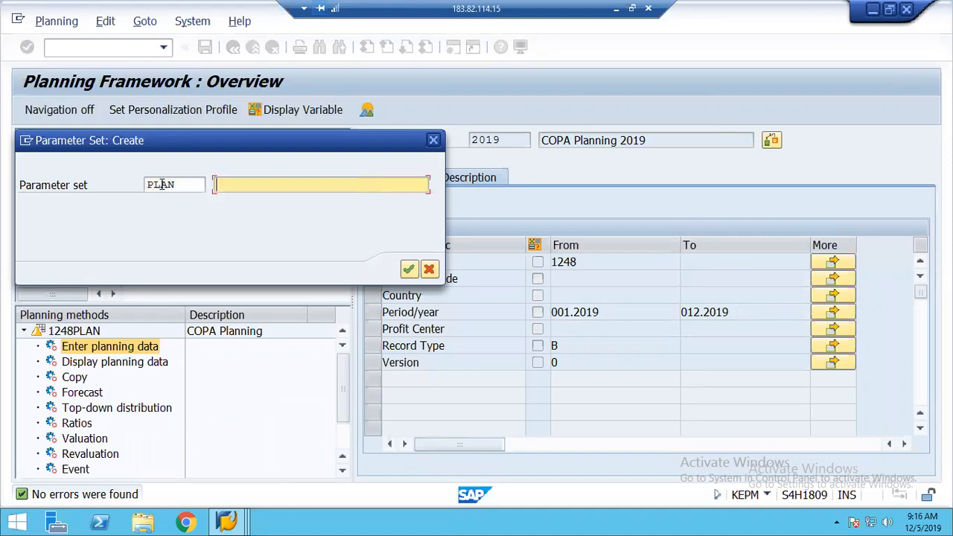
pyautogui.write('Planning - 1248')
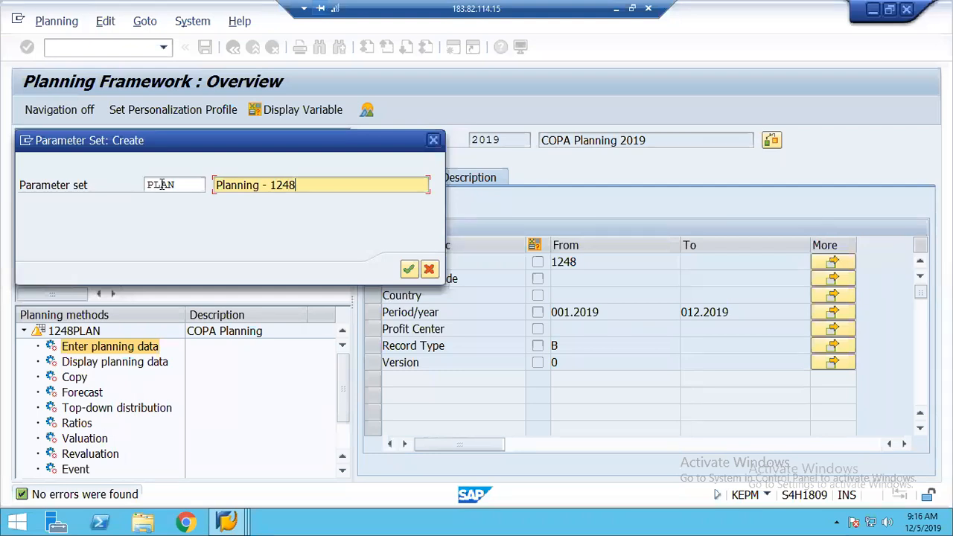
pyautogui.click(409, 270)
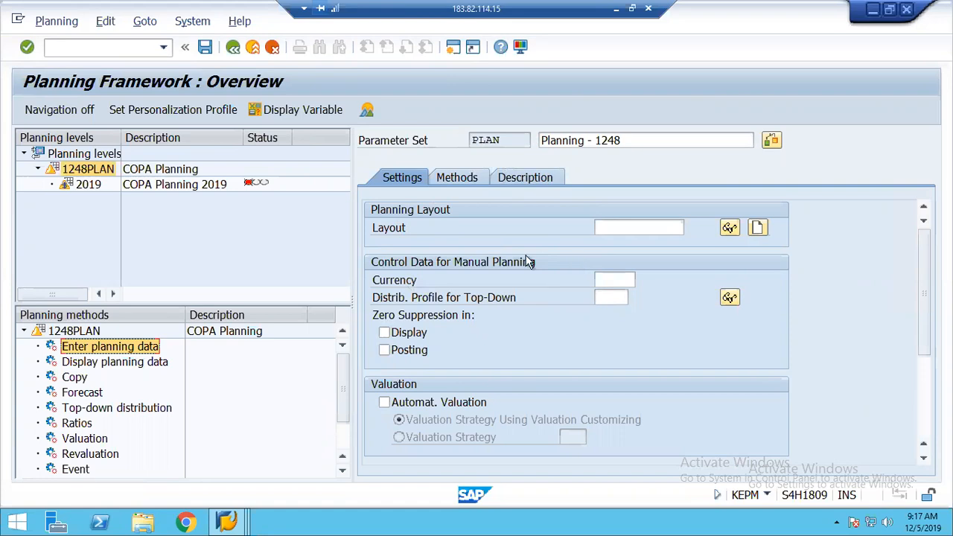
pyautogui.click(608, 229)
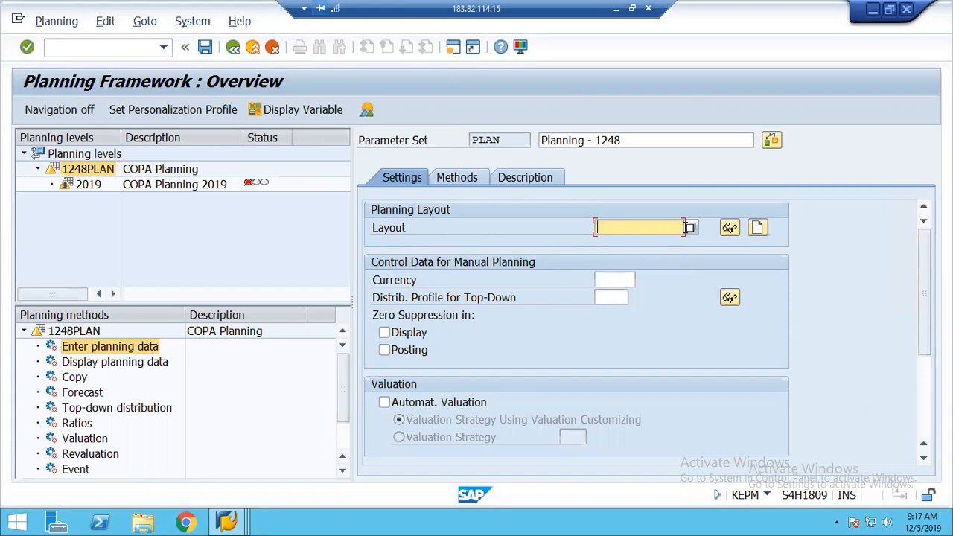
pyautogui.click(690, 227)
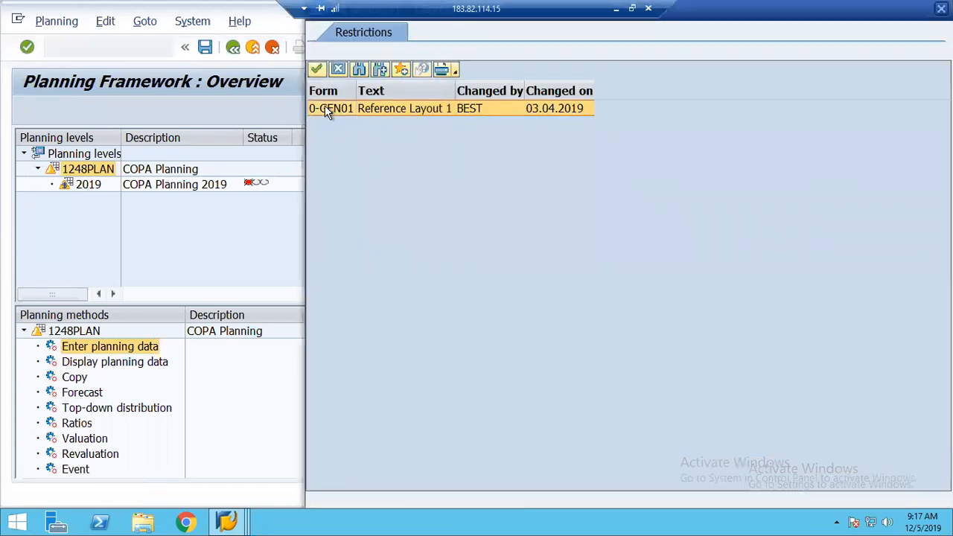
pyautogui.click(339, 70)
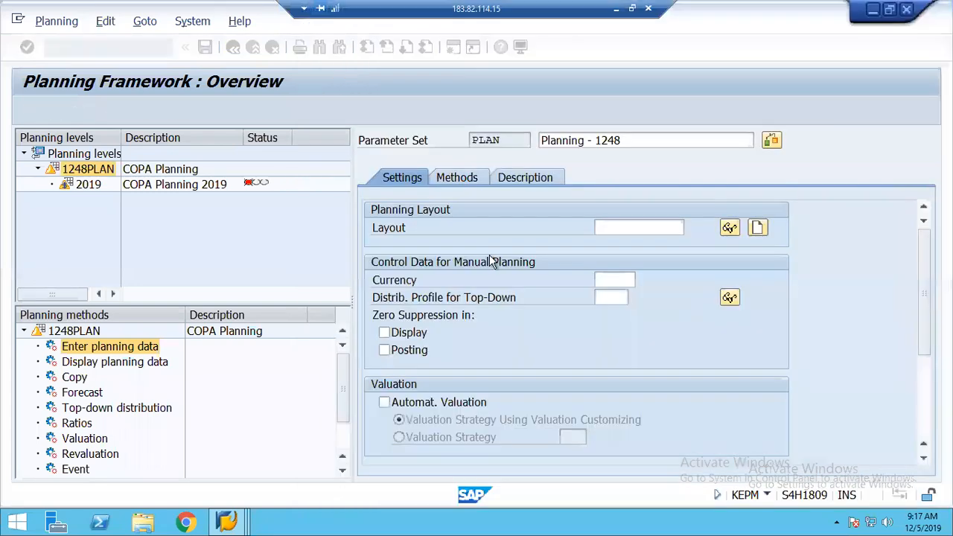
pyautogui.click(612, 228)
# Create a new planning layout ZCOPA with description 'COPA Layout'
pyautogui.write('Z')
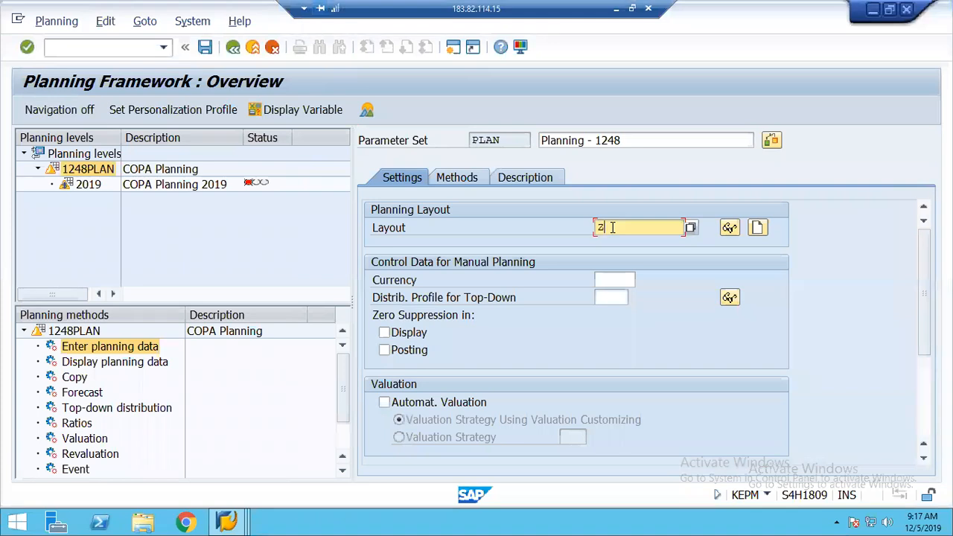
pyautogui.write('COPA')
pyautogui.press('BackSpace')
pyautogui.press('BackSpace')
pyautogui.press('BackSpace')
pyautogui.press('BackSpace')
pyautogui.press('BackSpace')
pyautogui.click(757, 231)
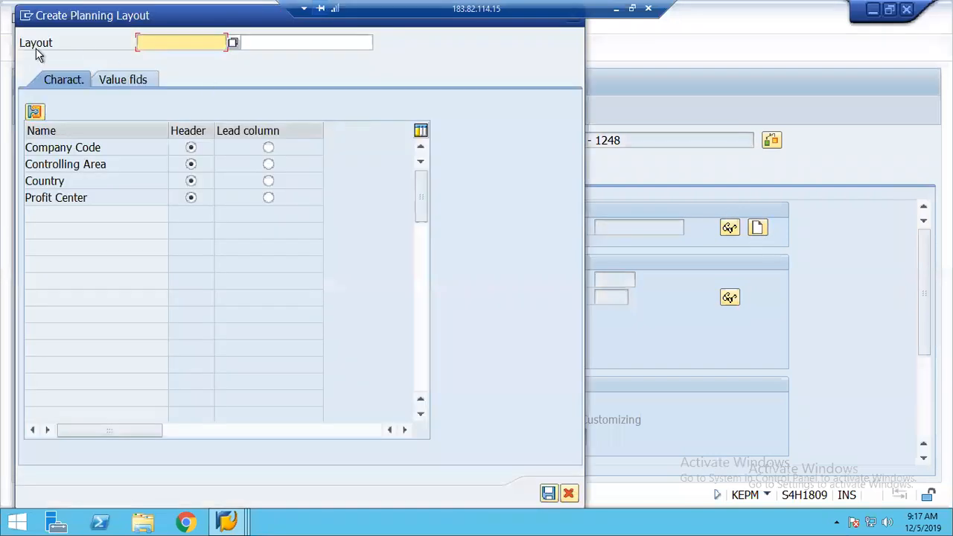
pyautogui.write('ZCOPA')
pyautogui.press('Tab')
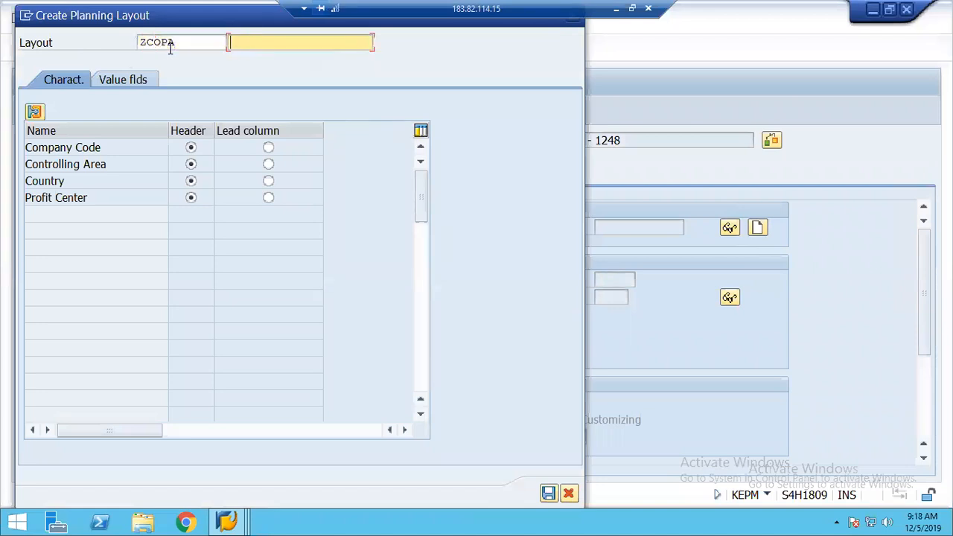
pyautogui.write('COPA Layout')
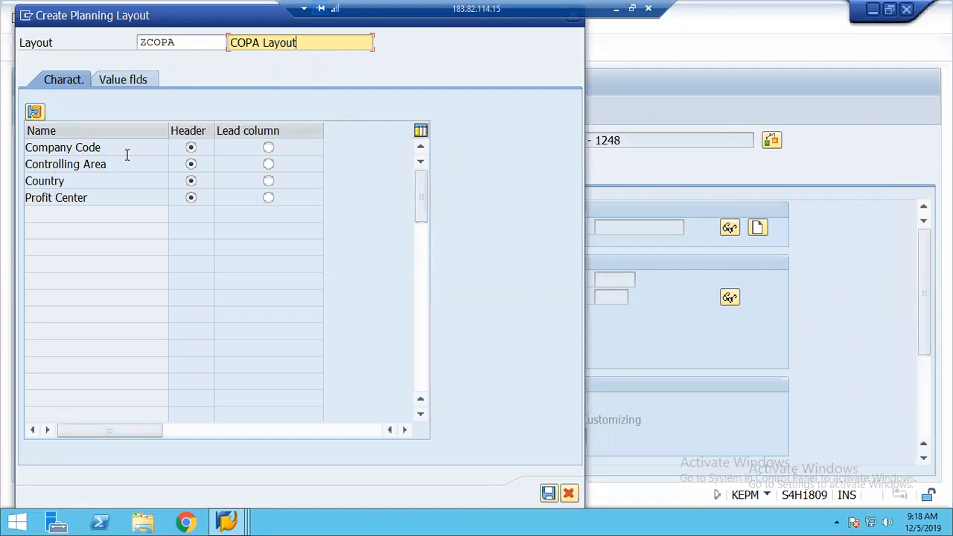
pyautogui.moveTo(181, 15); pyautogui.dragTo(687, 89)
pyautogui.moveTo(549, 89); pyautogui.dragTo(222, 54)
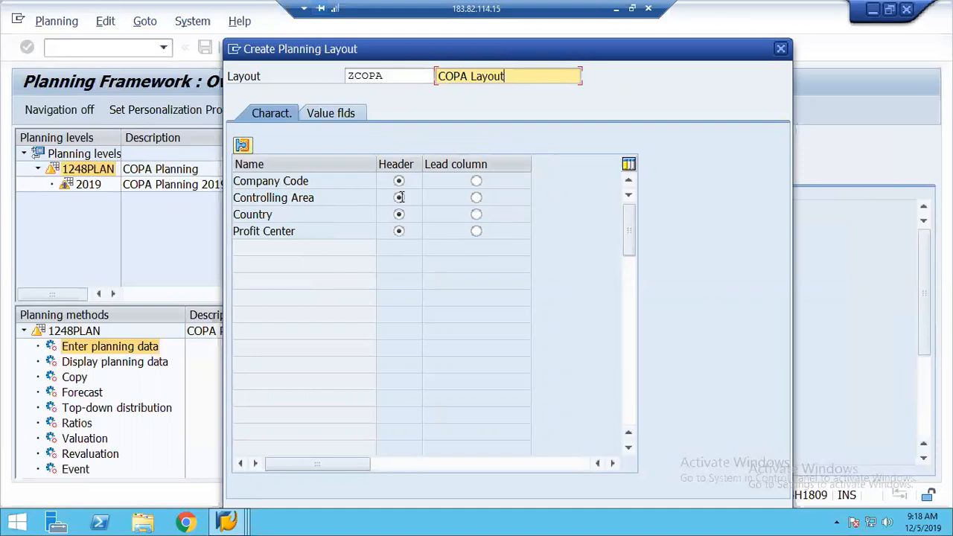
# Set Country and Profit Center as lead columns in the ZCOPA layout
pyautogui.click(477, 216)
pyautogui.click(477, 232)
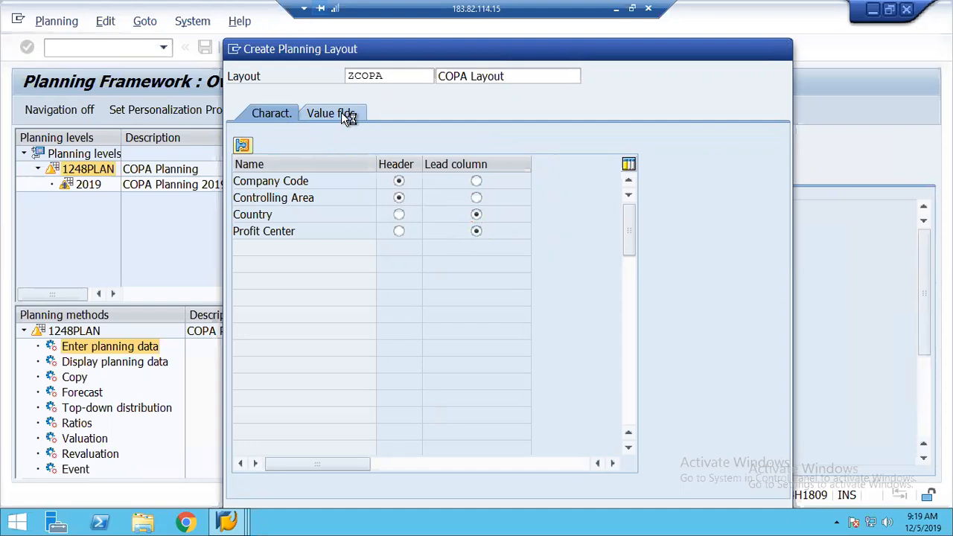
pyautogui.click(341, 113)
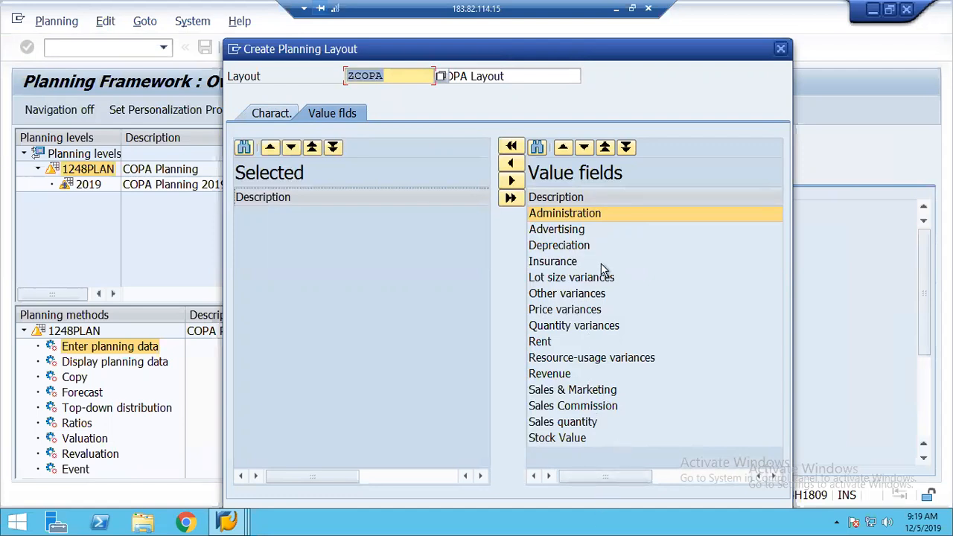
# Move Revenue, Insurance, Administration, Rent and Depreciation into the layout's selected value fields
pyautogui.click(551, 374)
pyautogui.click(511, 163)
pyautogui.click(551, 262)
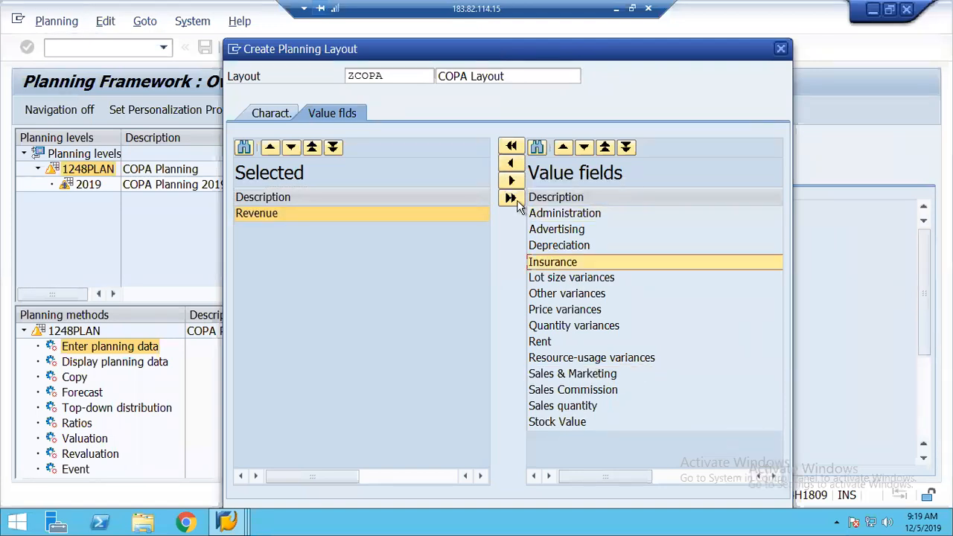
pyautogui.click(512, 164)
pyautogui.click(571, 216)
pyautogui.click(511, 163)
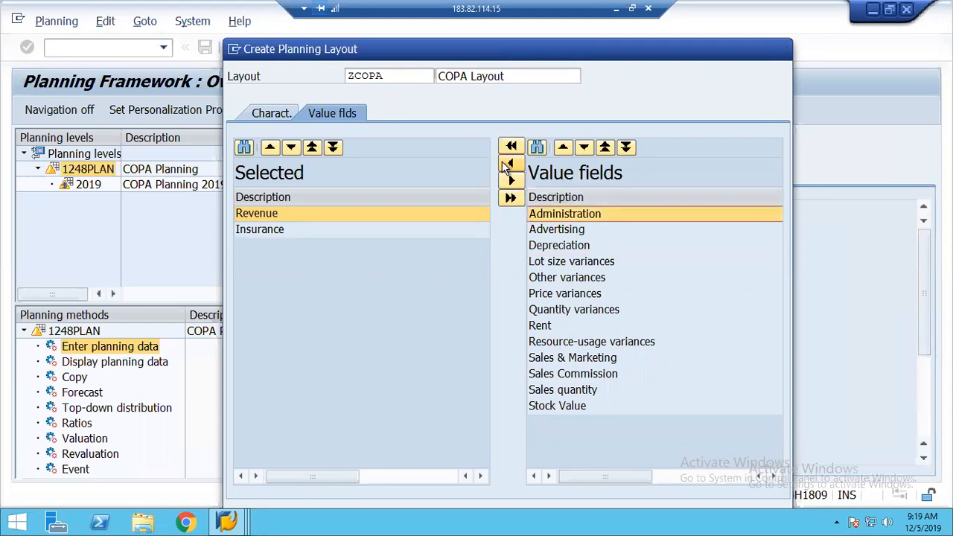
pyautogui.click(549, 310)
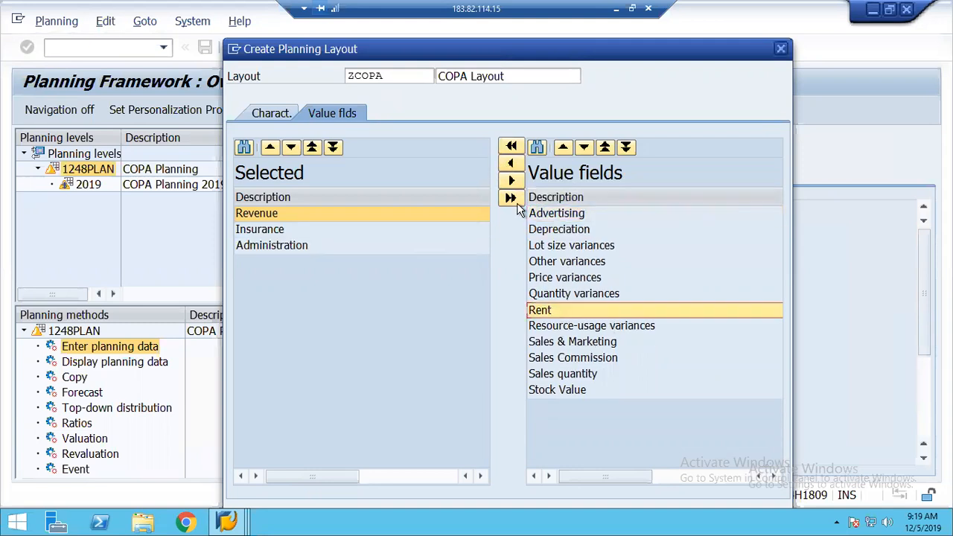
pyautogui.click(511, 163)
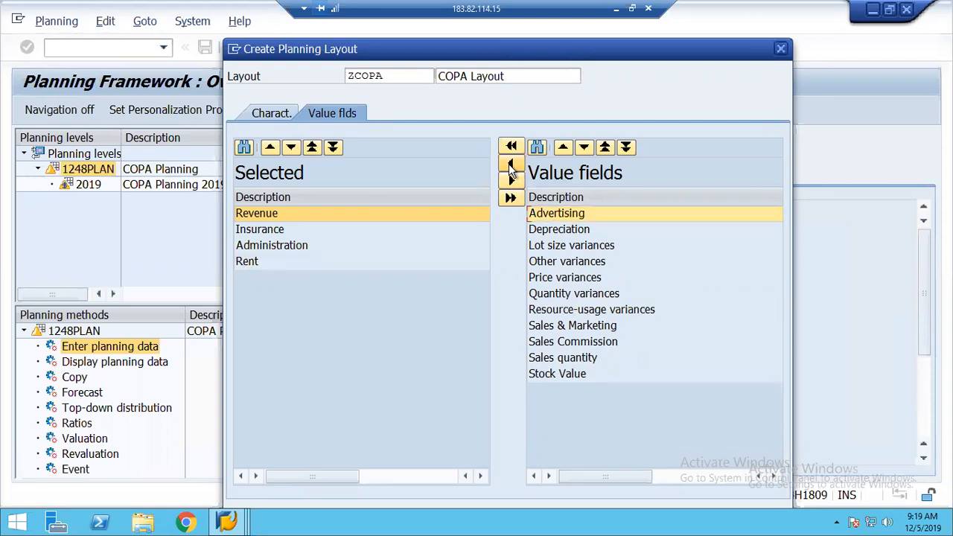
pyautogui.click(547, 230)
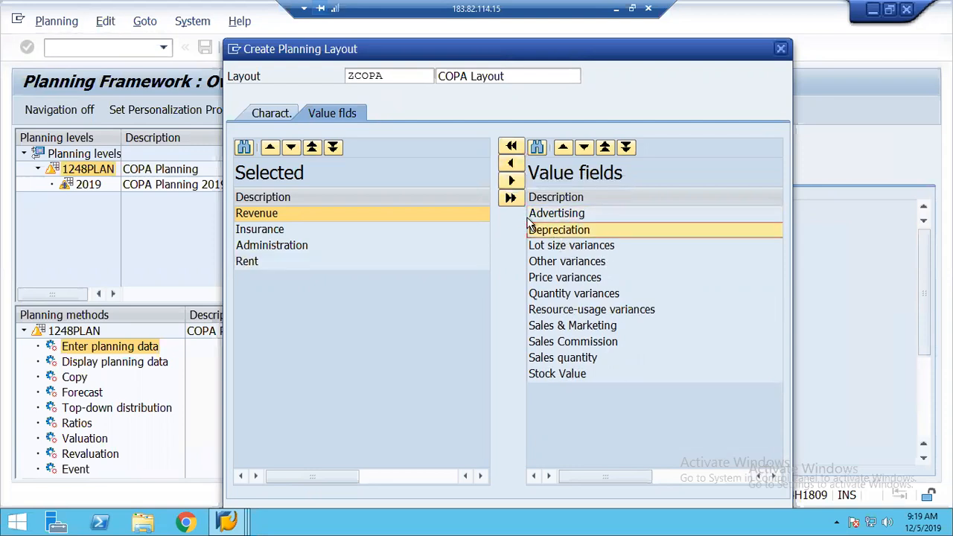
pyautogui.click(510, 164)
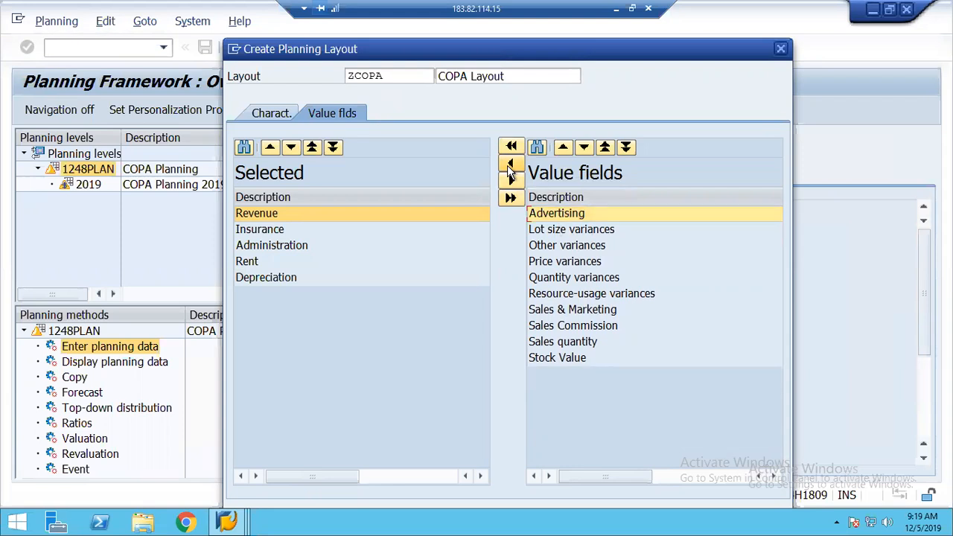
pyautogui.moveTo(462, 19); pyautogui.dragTo(457, 12)
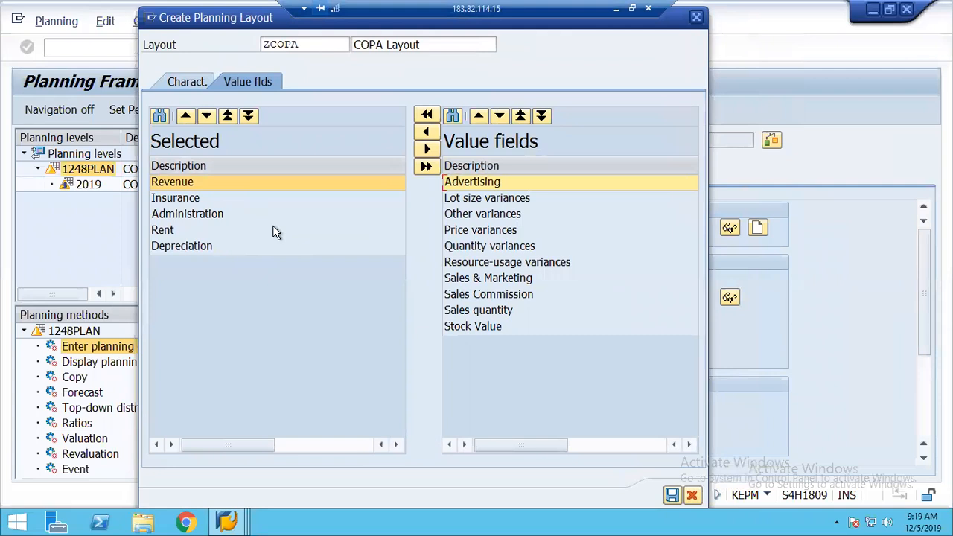
# Create layout ZCOPA and enter USD as the planning currency for parameter set PLAN
pyautogui.click(673, 495)
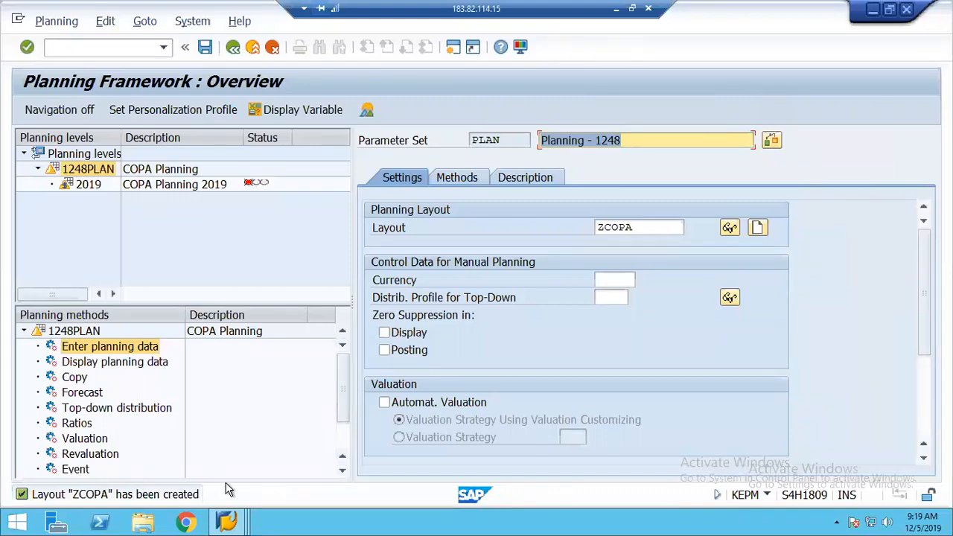
pyautogui.click(637, 226)
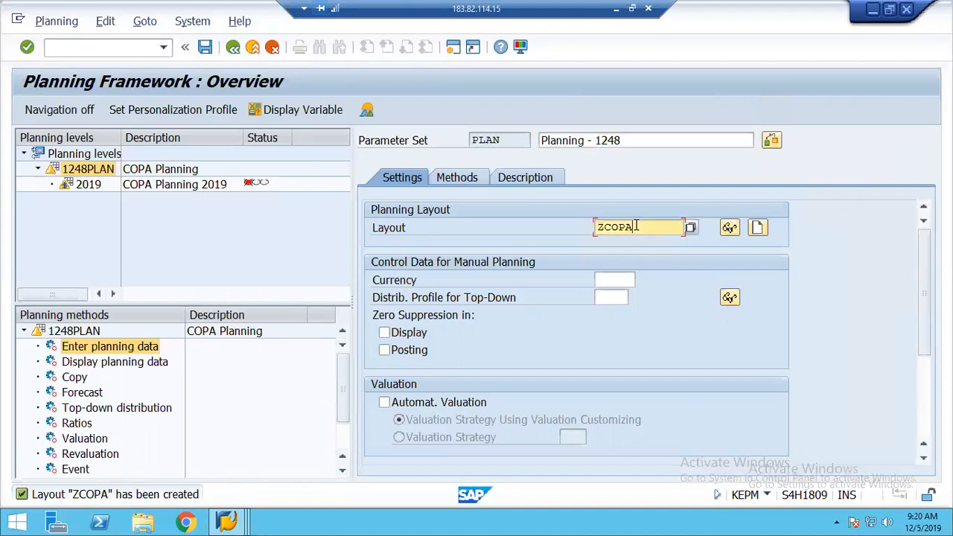
pyautogui.click(609, 280)
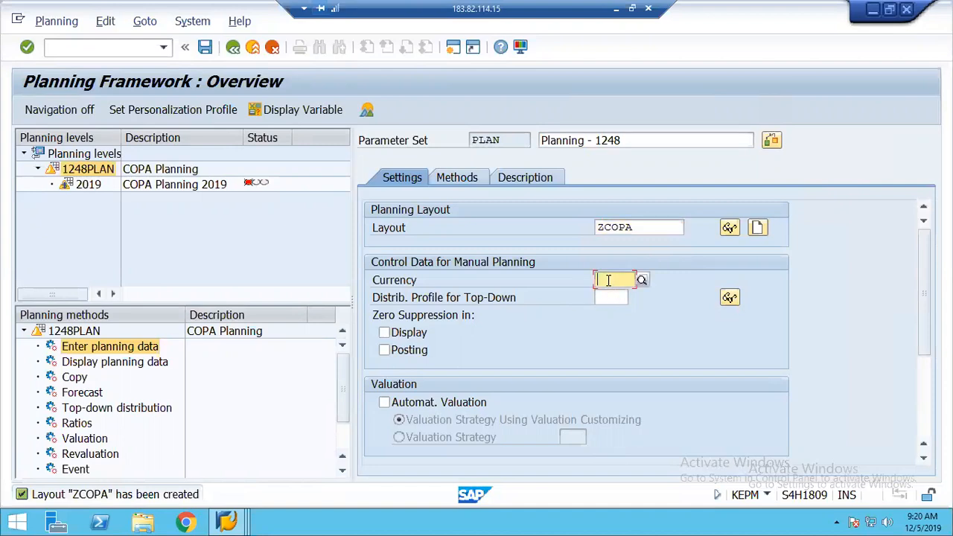
pyautogui.write('USD')
pyautogui.press('Return')
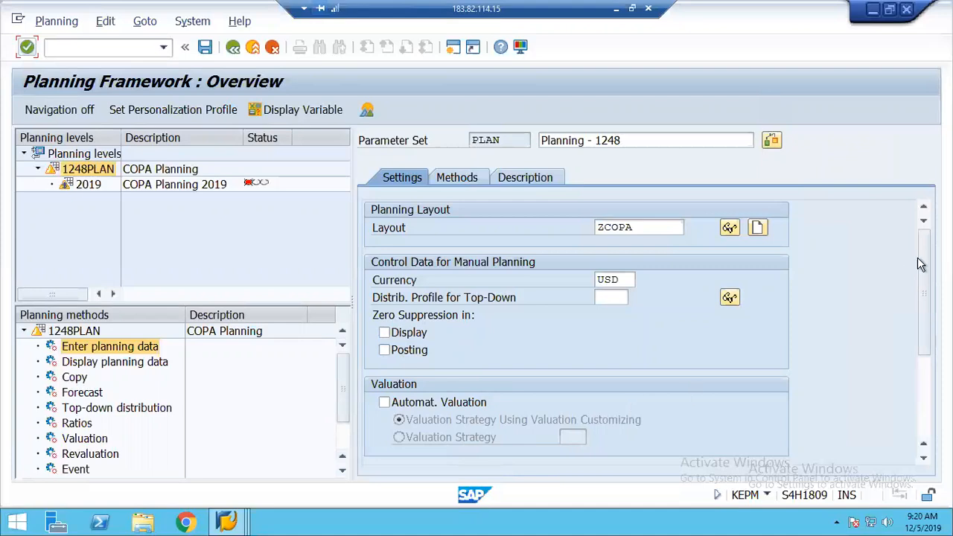
# Tick Integrated Excel Active and set the currency distribution key to 2, Distribution as before
pyautogui.moveTo(926, 270); pyautogui.dragTo(928, 359)
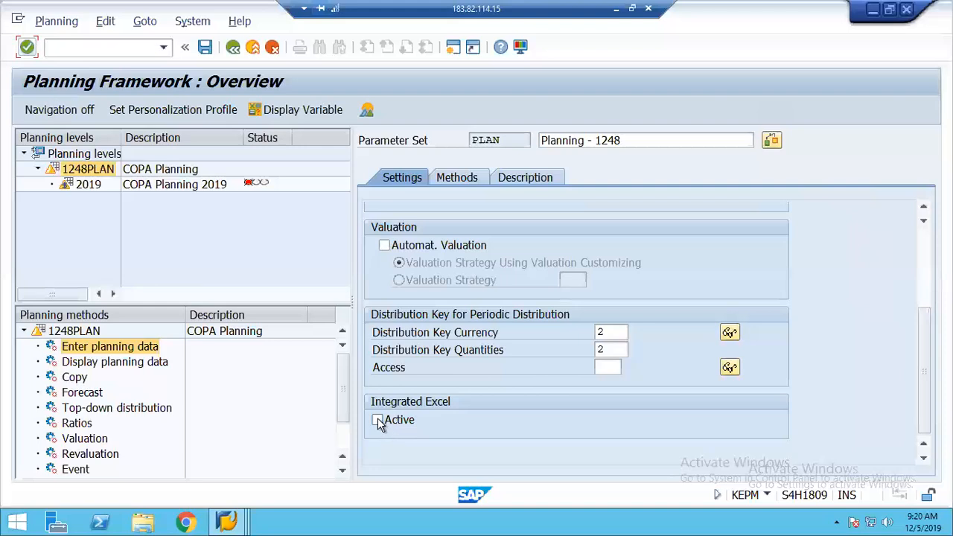
pyautogui.click(378, 420)
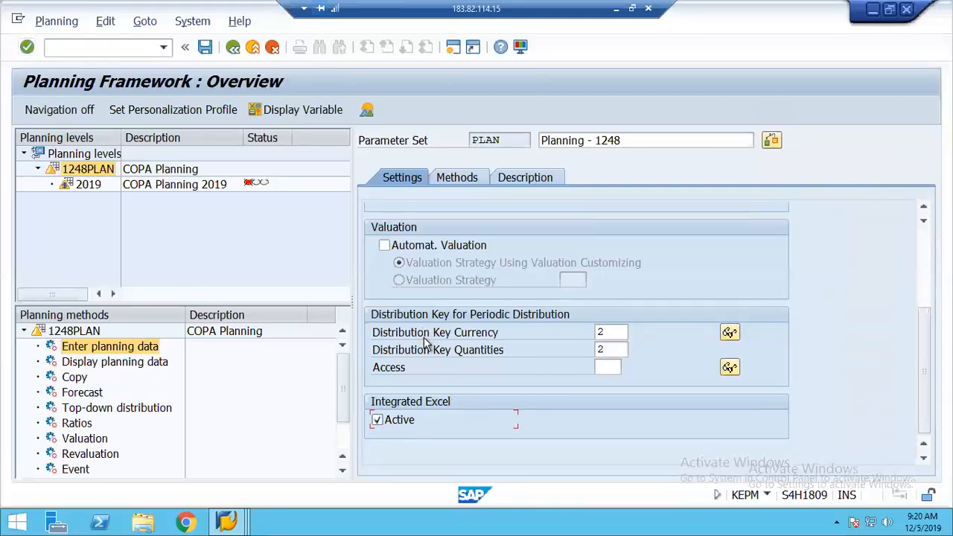
pyautogui.click(628, 332)
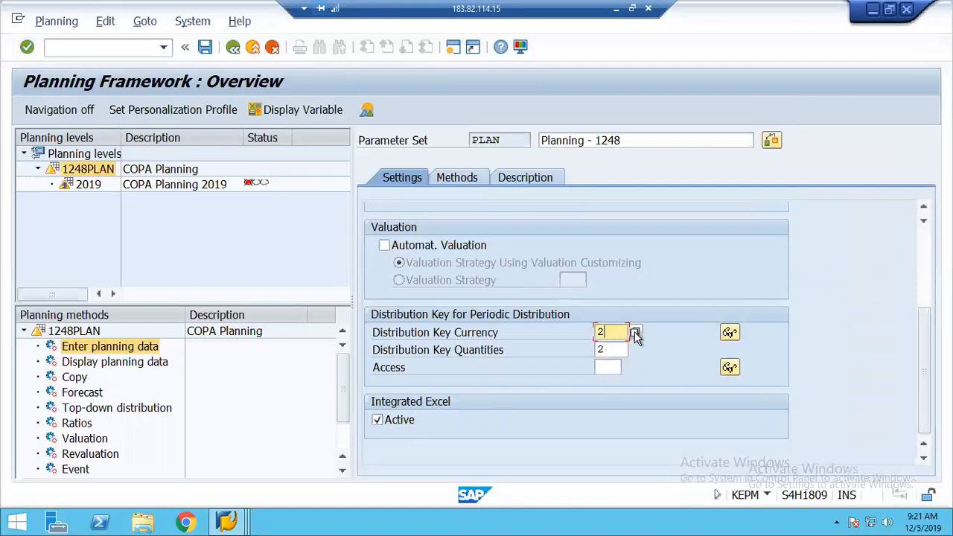
pyautogui.press('F4')
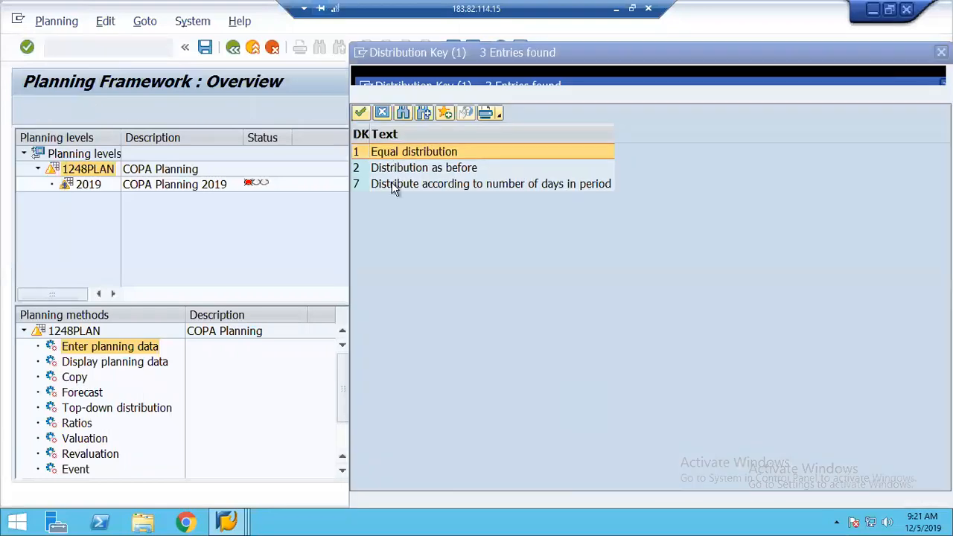
pyautogui.click(431, 171)
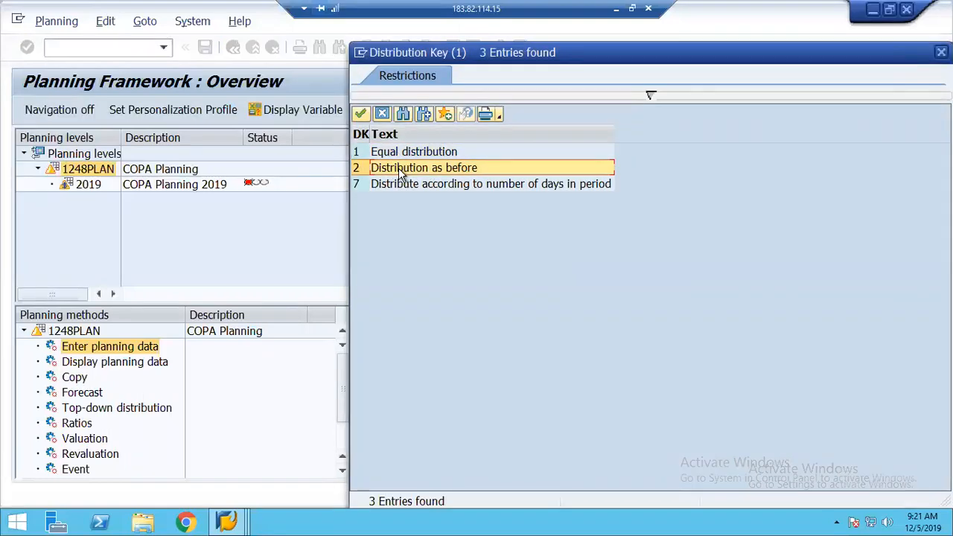
pyautogui.doubleClick(406, 167)
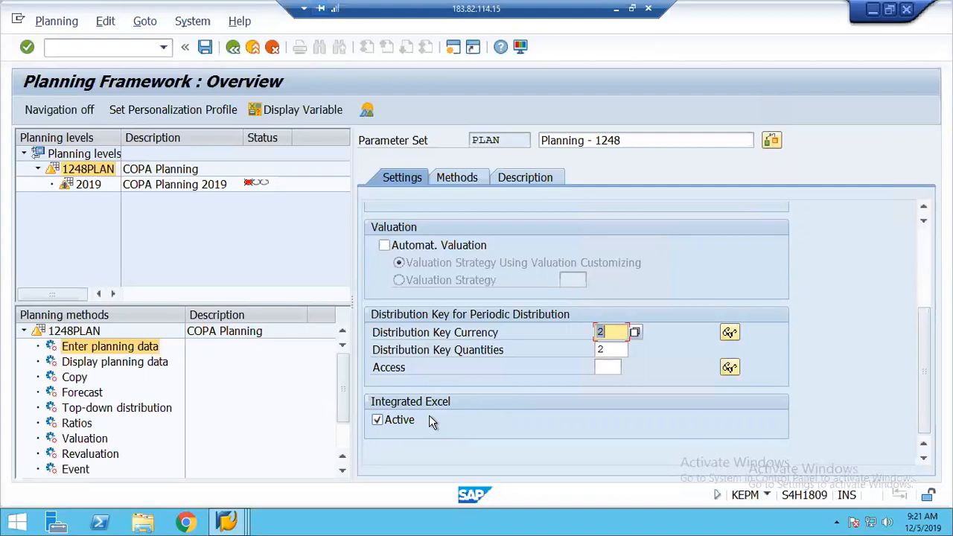
# Save parameter set PLAN and run it for planning package 2019
pyautogui.click(206, 52)
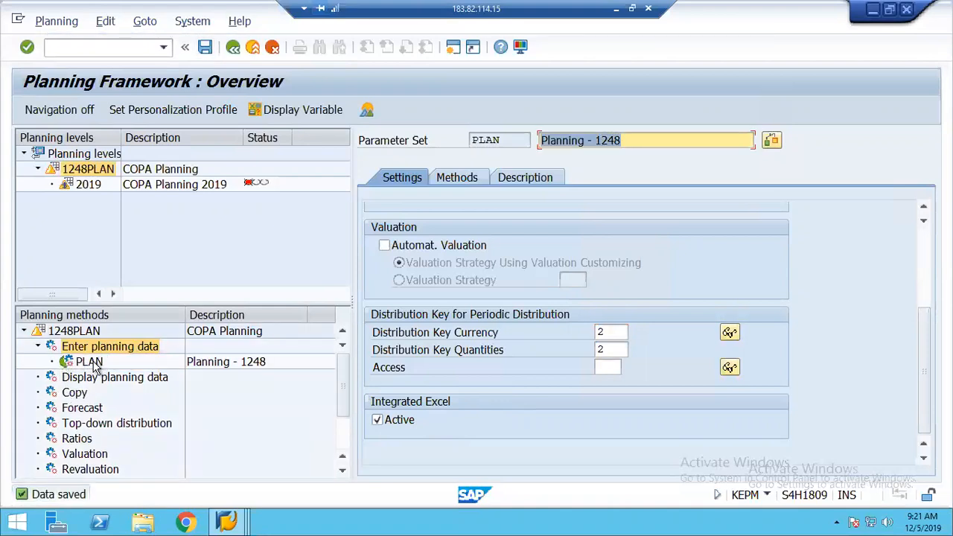
pyautogui.click(89, 363)
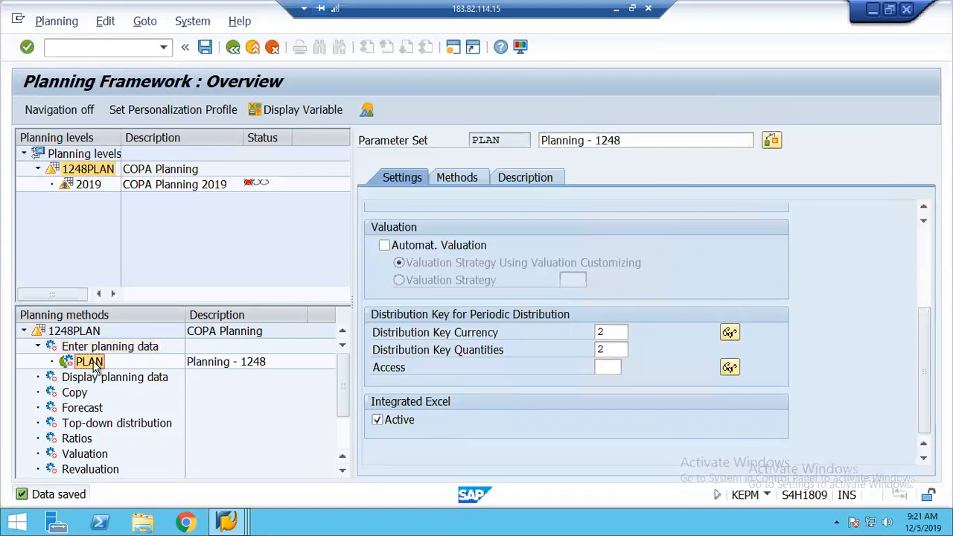
pyautogui.click(87, 184)
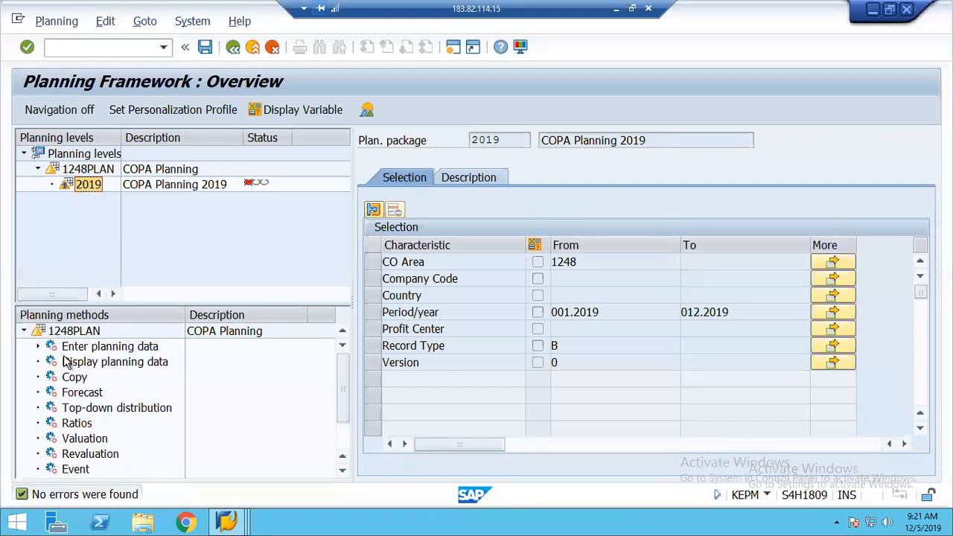
pyautogui.click(103, 350)
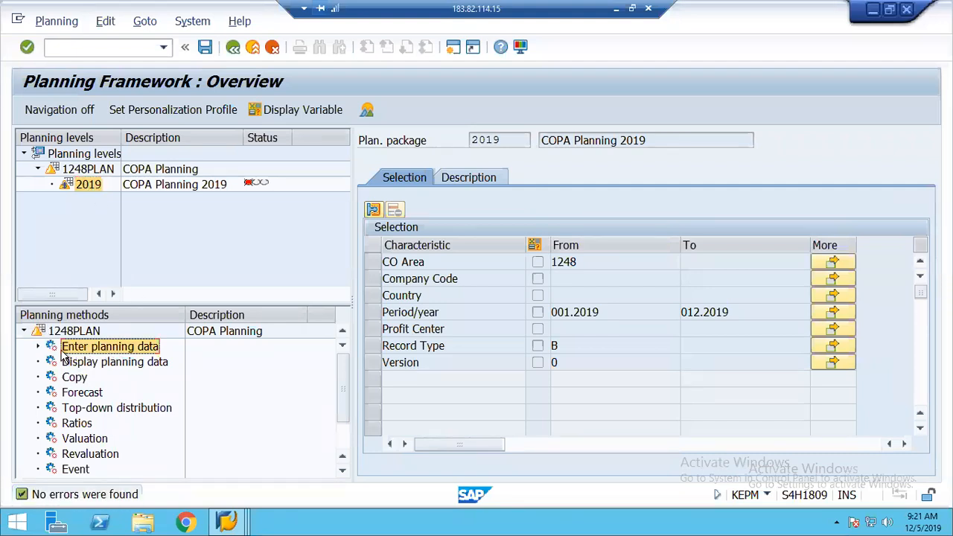
pyautogui.click(39, 348)
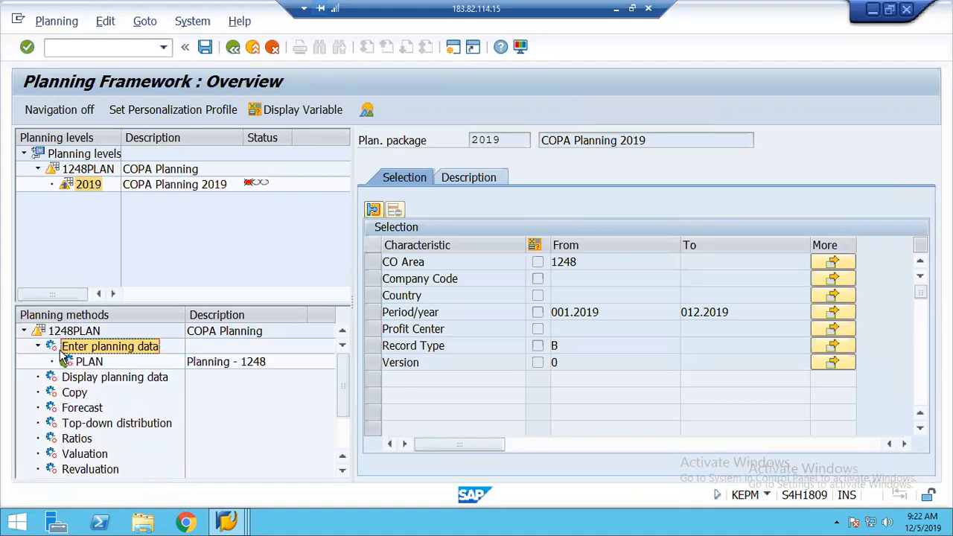
pyautogui.click(89, 363)
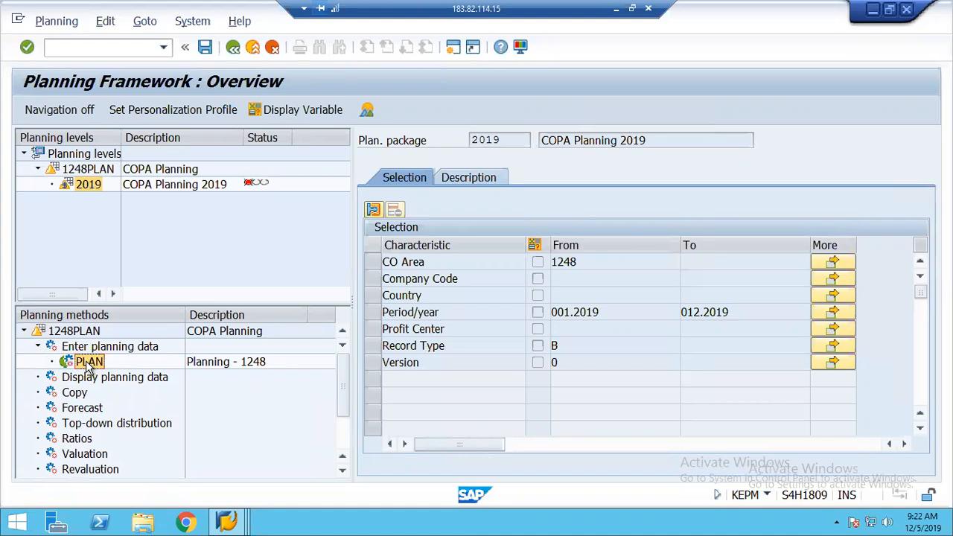
pyautogui.doubleClick(89, 363)
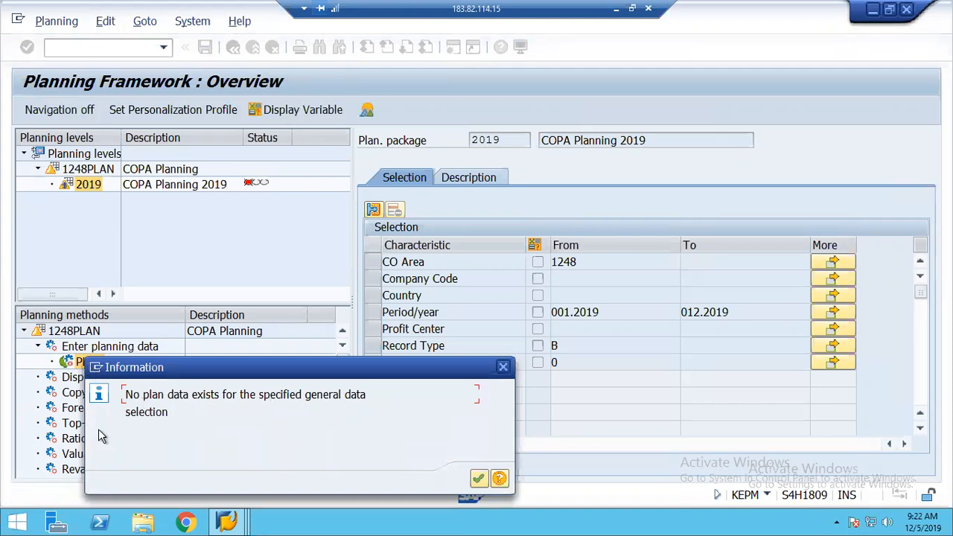
# Re-execute PLAN and review the detailed KG827 no-plan-data explanation
pyautogui.click(480, 479)
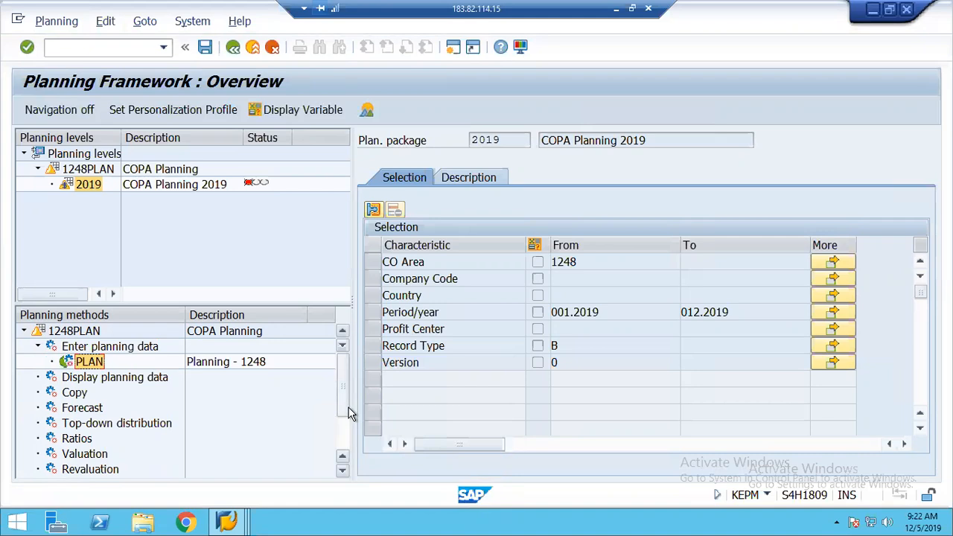
pyautogui.rightClick(88, 360)
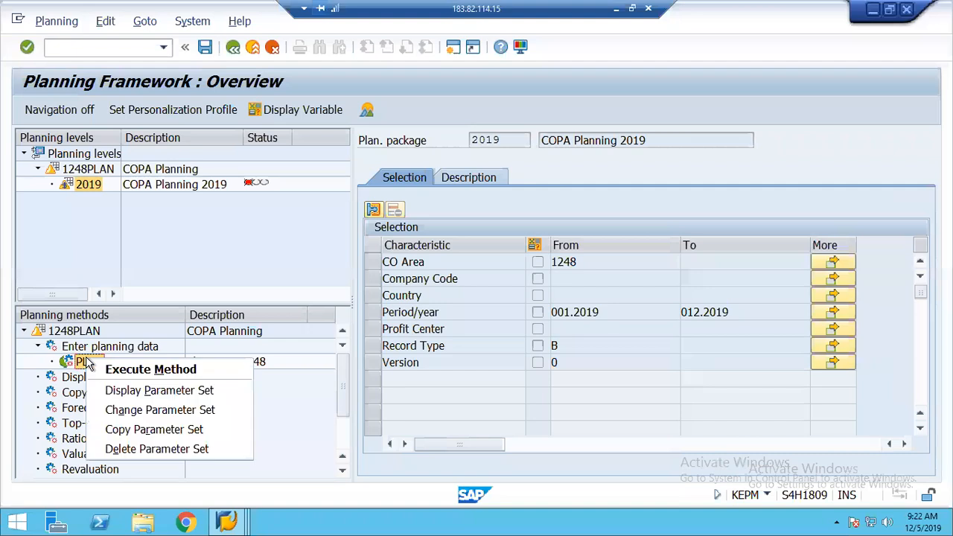
pyautogui.click(130, 372)
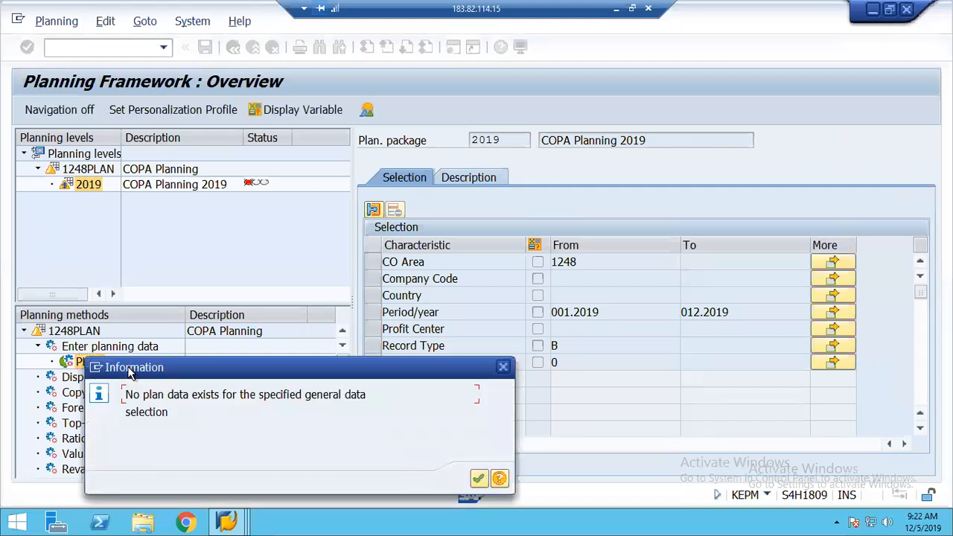
pyautogui.click(499, 479)
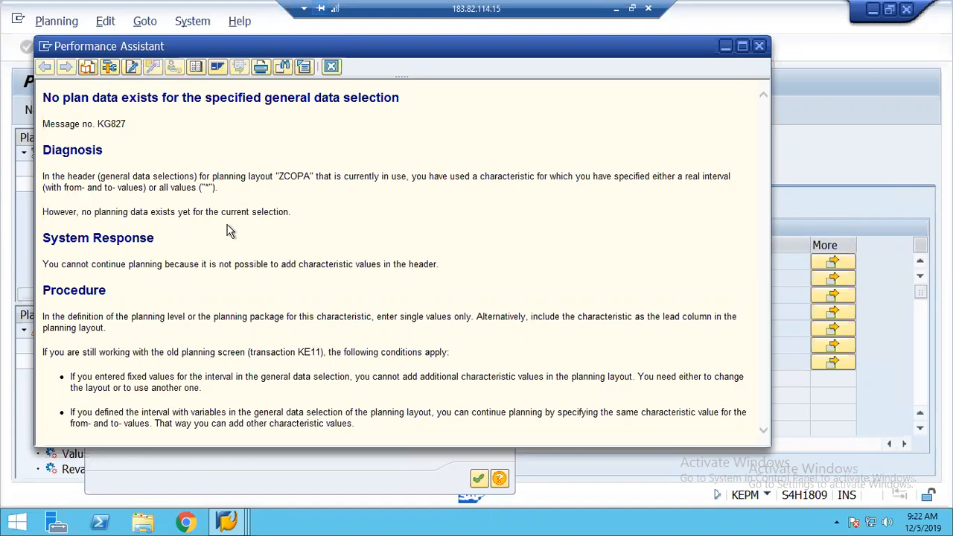
pyautogui.click(332, 67)
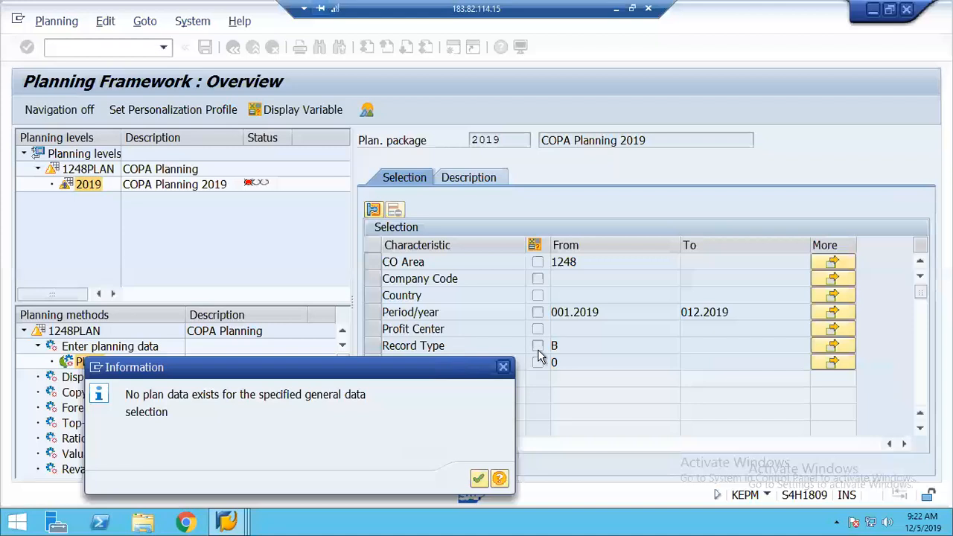
# Dismiss the remaining messages, try Enter planning data directly, and save the planning framework
pyautogui.click(504, 367)
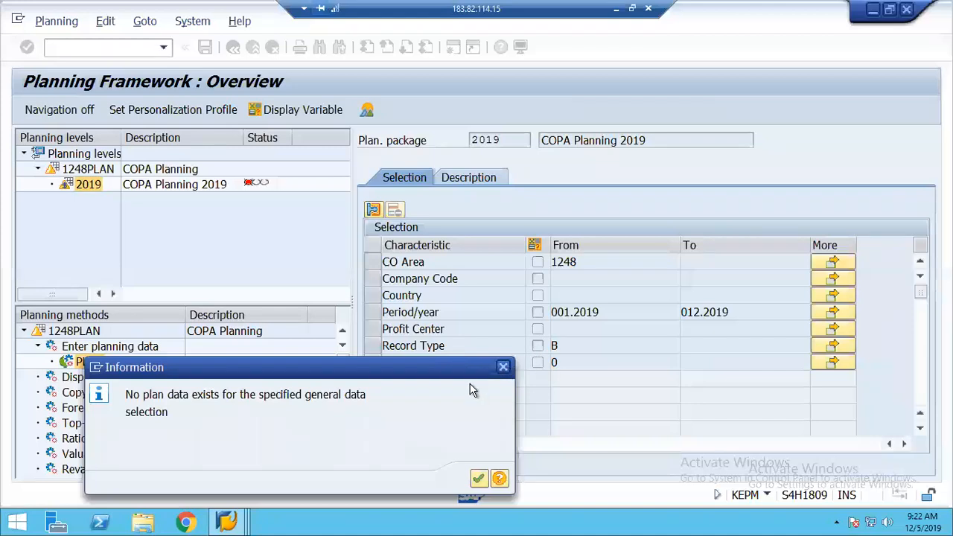
pyautogui.doubleClick(119, 348)
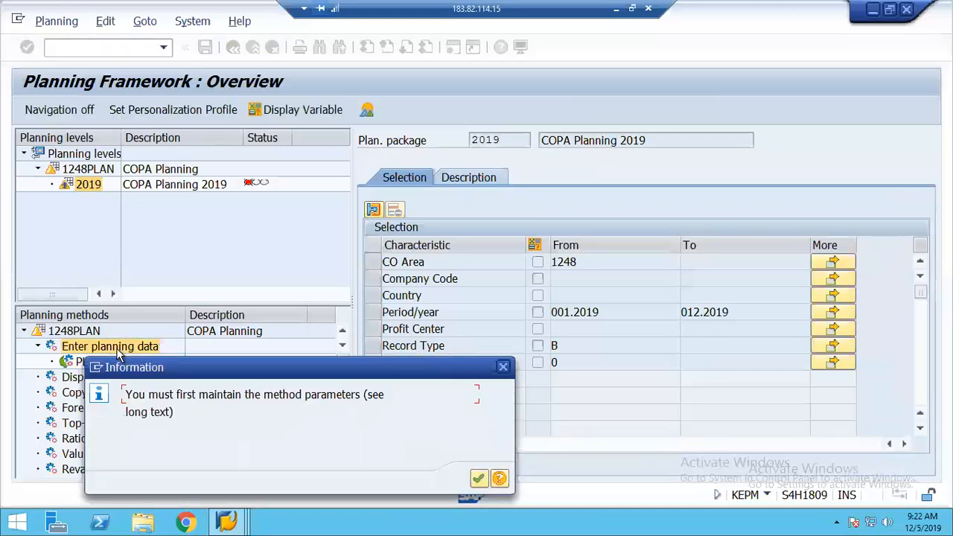
pyautogui.press('Return')
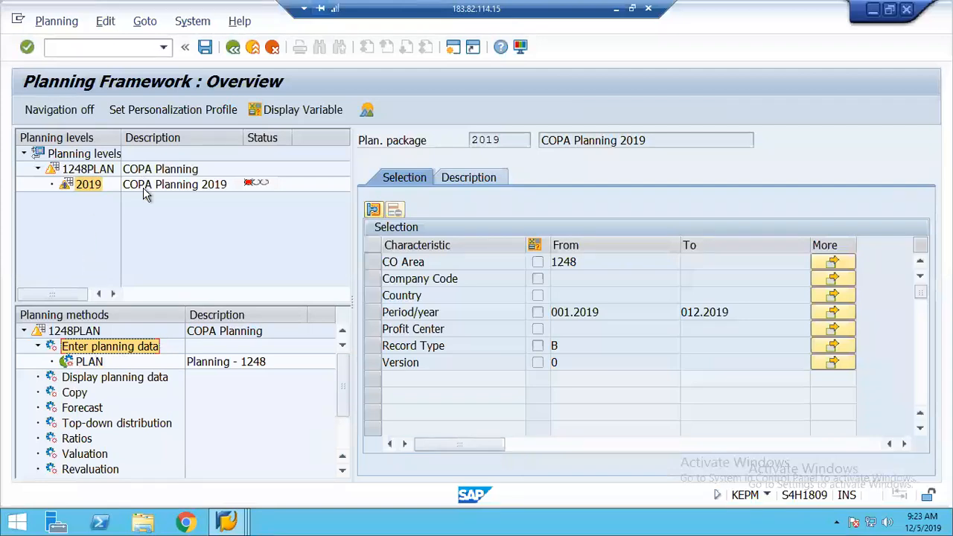
pyautogui.click(205, 47)
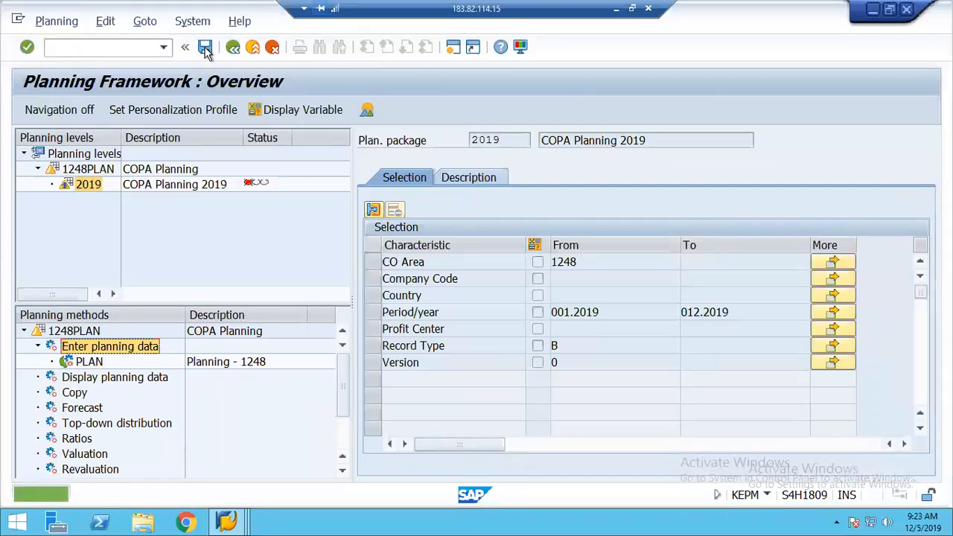
# Reopen Set Up Planning Framework and open planning package 2019 under 1248PLAN
pyautogui.click(233, 48)
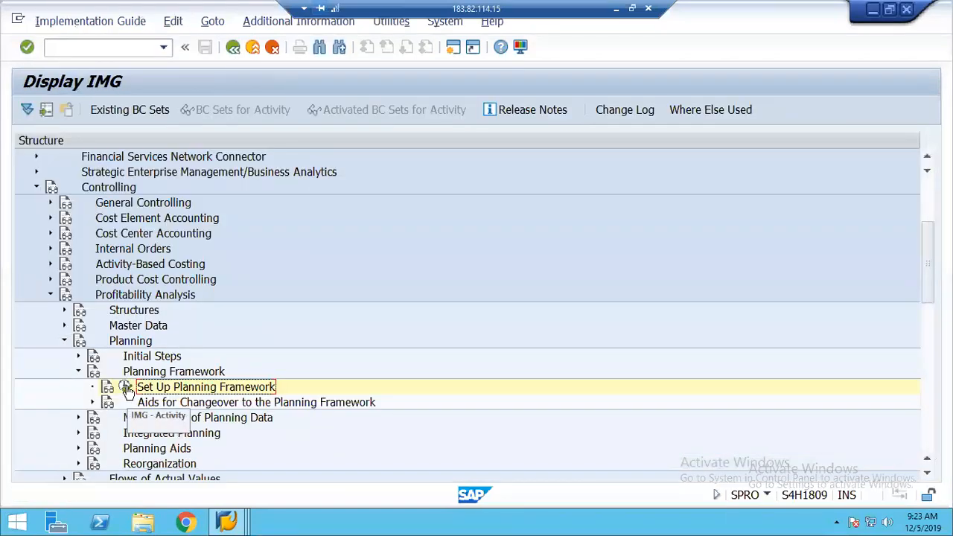
pyautogui.click(125, 388)
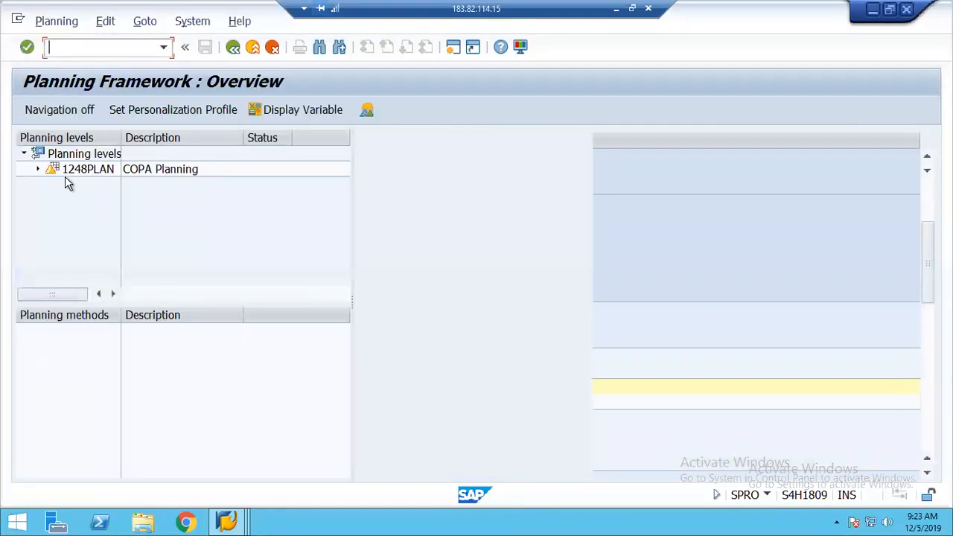
pyautogui.click(37, 170)
pyautogui.doubleClick(94, 187)
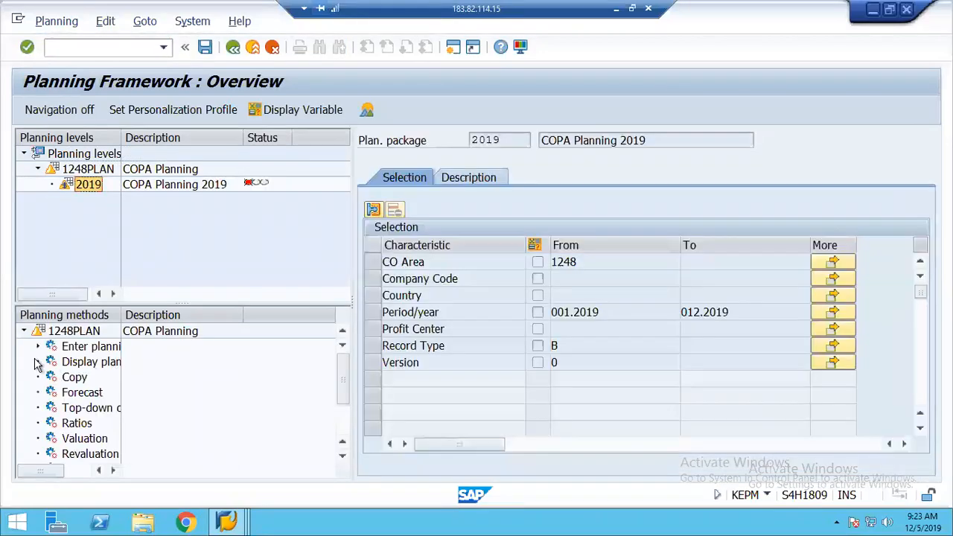
# Run the PLAN parameter set for 2019, note no plan data, and choose Delete Parameter Set
pyautogui.click(39, 348)
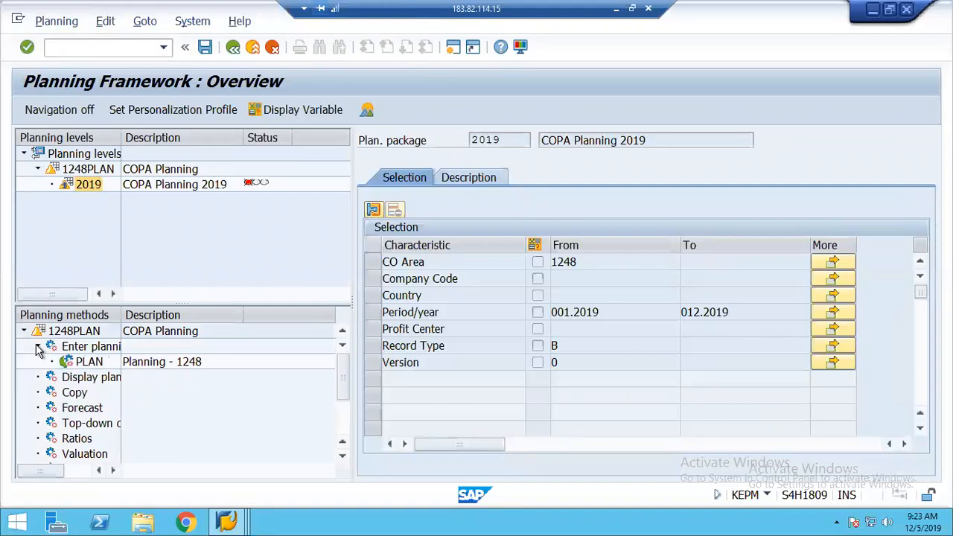
pyautogui.click(87, 364)
pyautogui.doubleClick(86, 365)
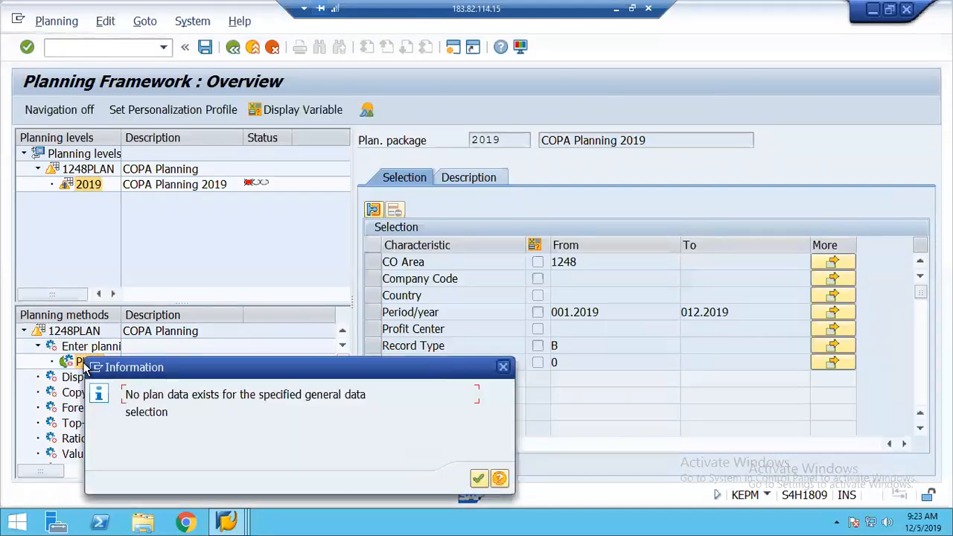
pyautogui.click(478, 479)
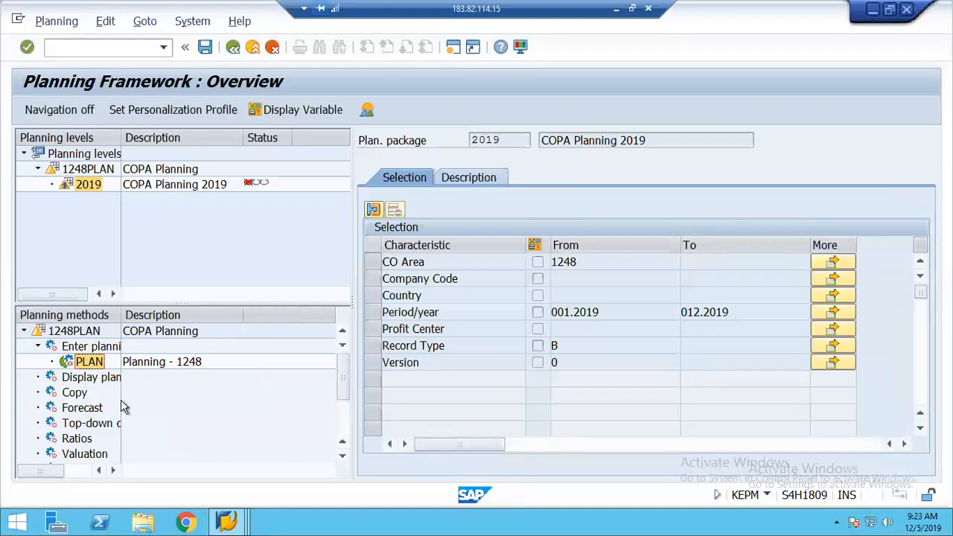
pyautogui.rightClick(93, 365)
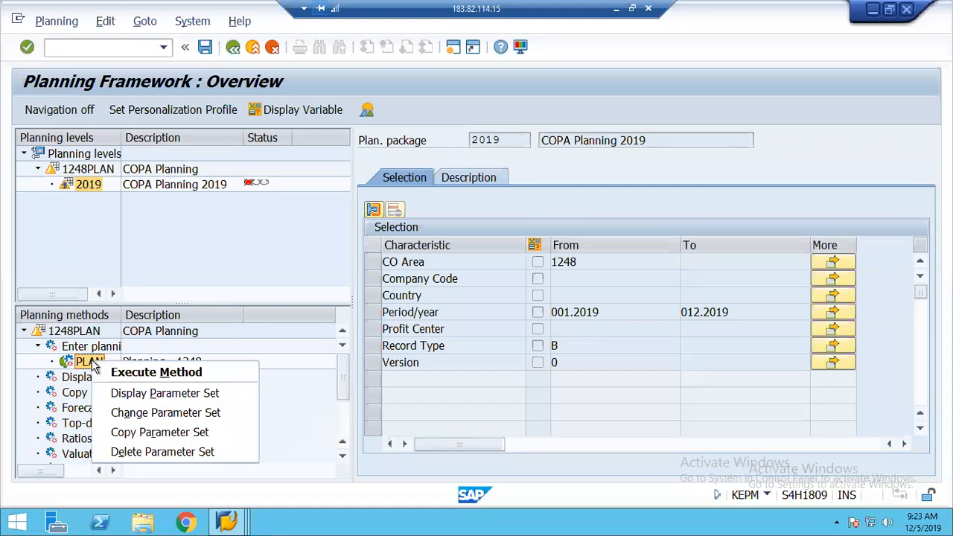
pyautogui.click(143, 453)
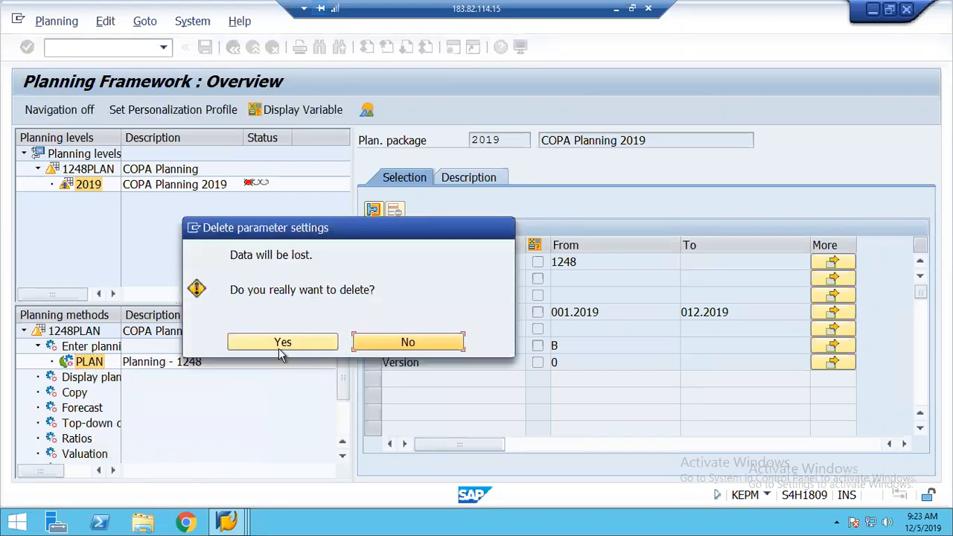
# Confirm deleting PLAN, save, and reopen the planning framework with 1248PLAN expanded
pyautogui.click(277, 348)
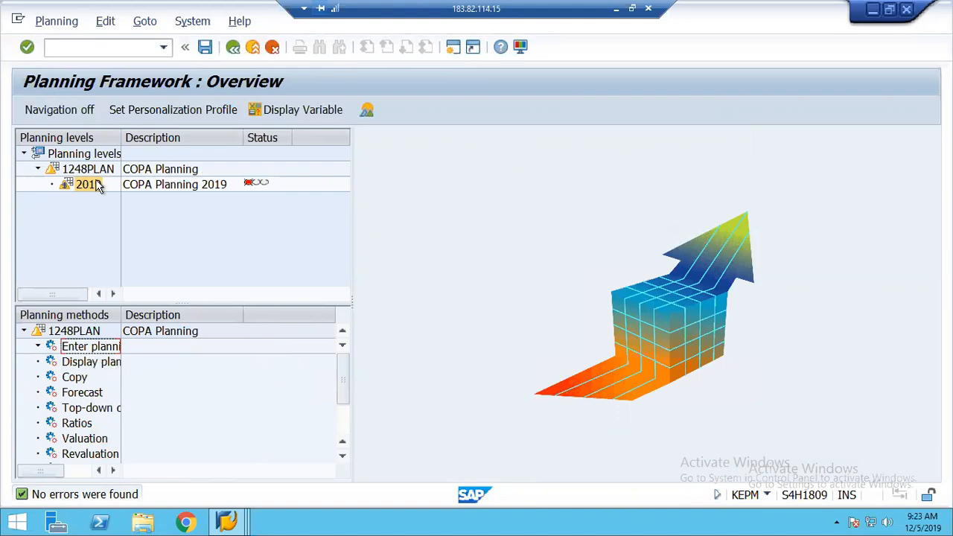
pyautogui.click(205, 47)
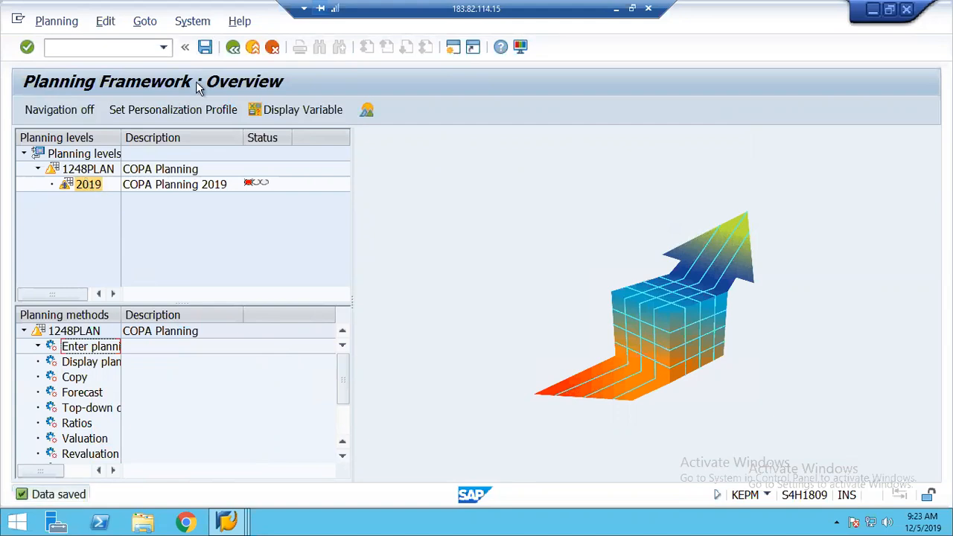
pyautogui.click(233, 48)
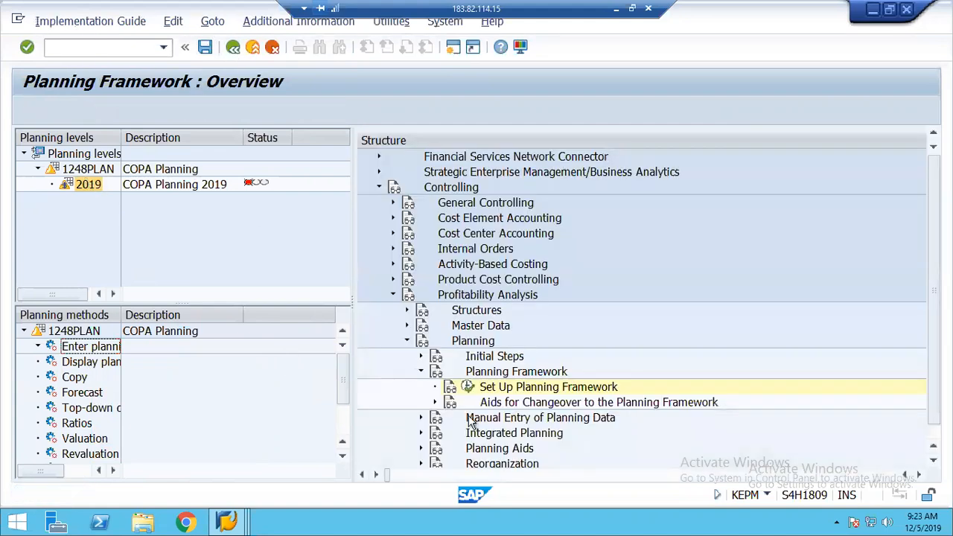
pyautogui.click(126, 391)
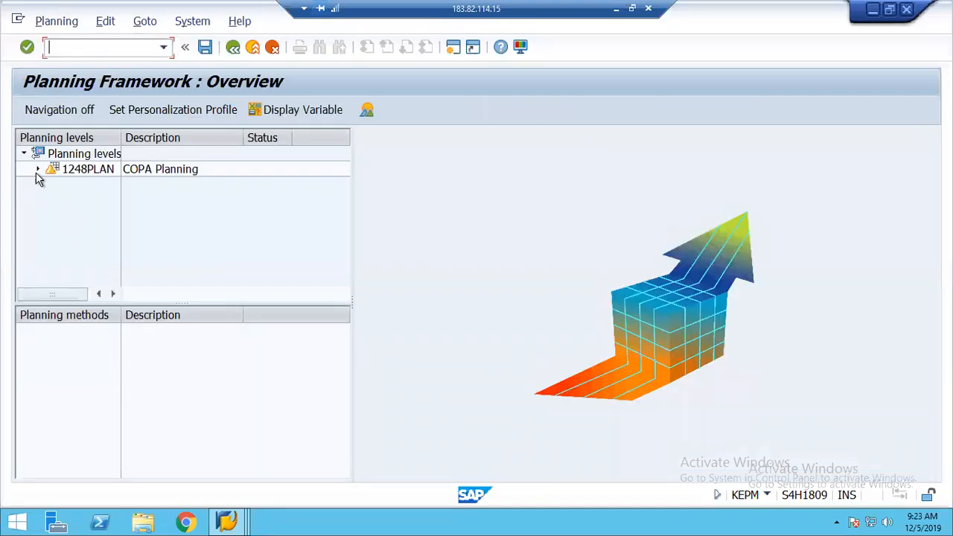
pyautogui.click(37, 170)
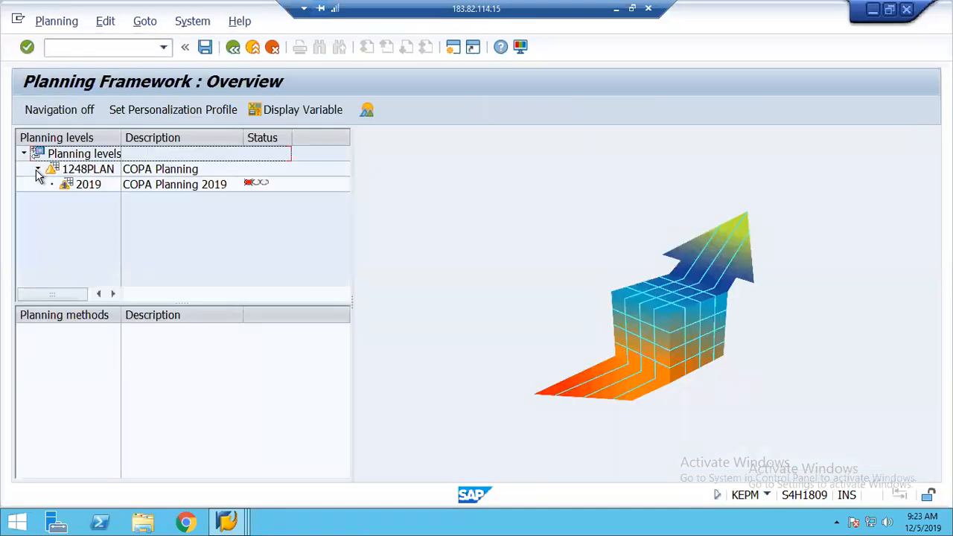
# Create parameter set PLAN1 described 'Planning - 1248' under Enter planning data for package 2019
pyautogui.click(88, 186)
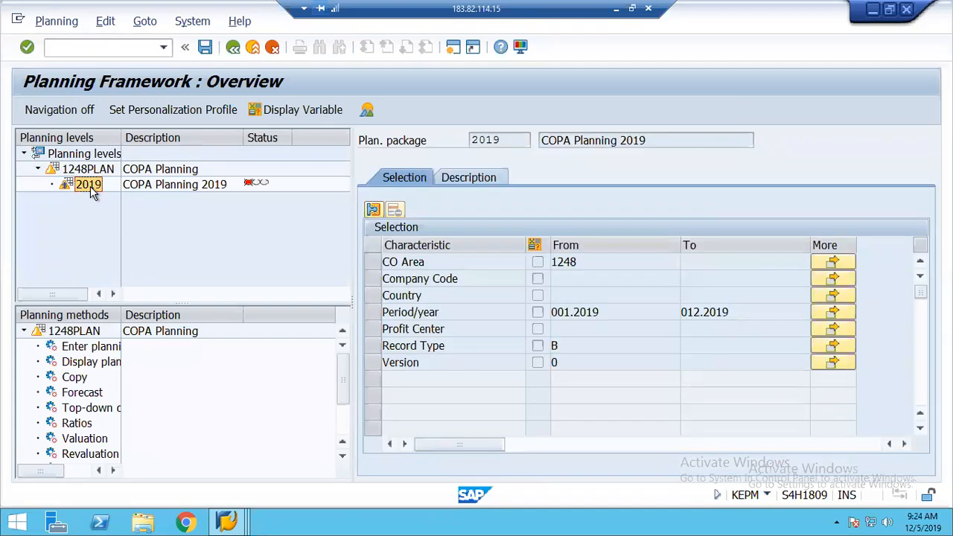
pyautogui.click(88, 348)
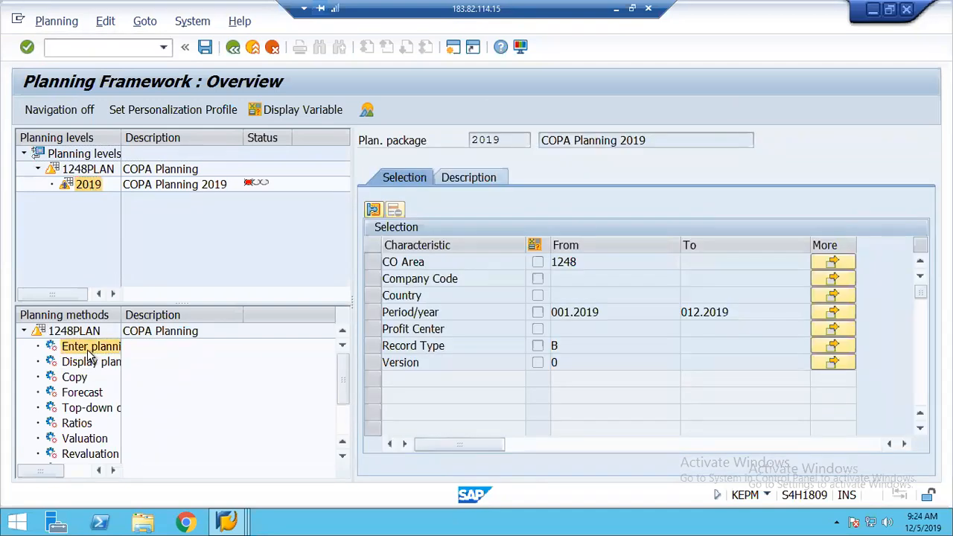
pyautogui.rightClick(88, 352)
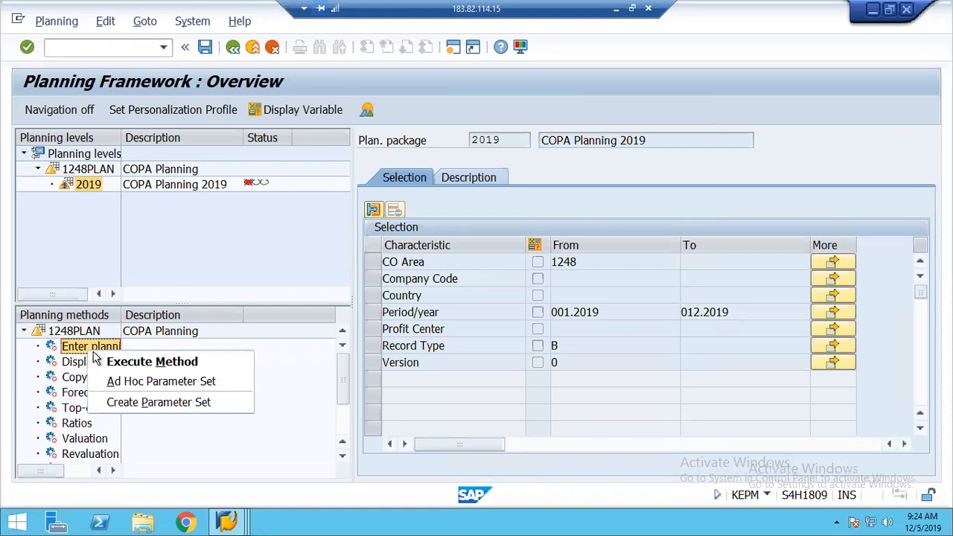
pyautogui.click(155, 403)
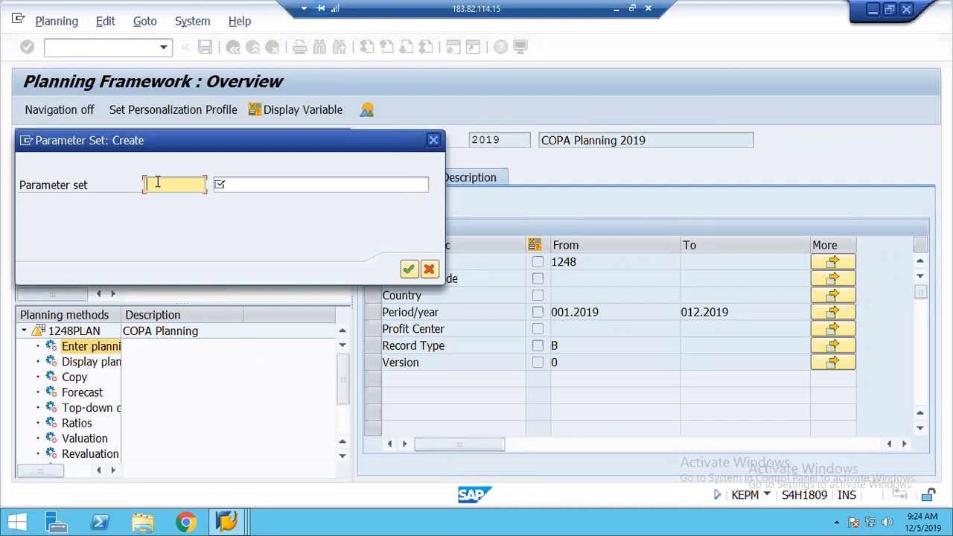
pyautogui.write('PL')
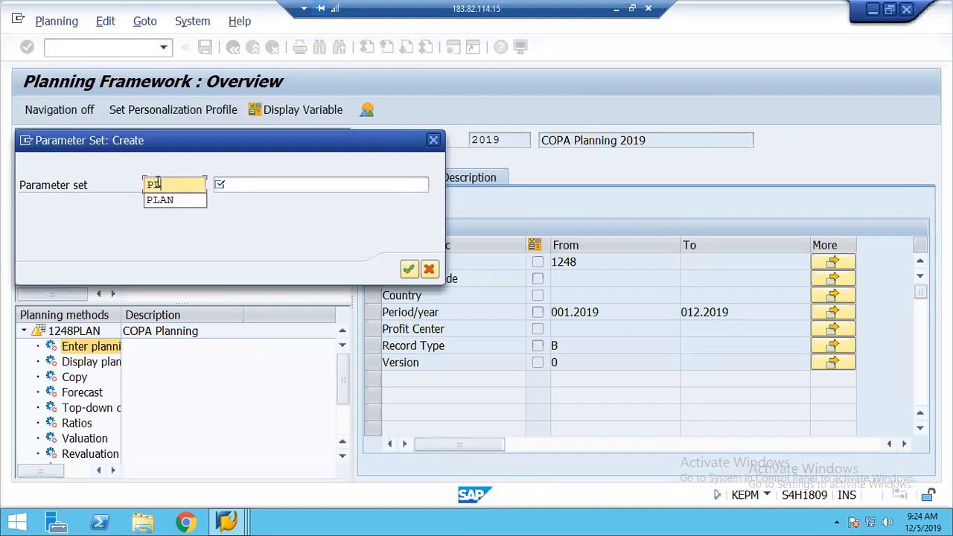
pyautogui.write('AN1')
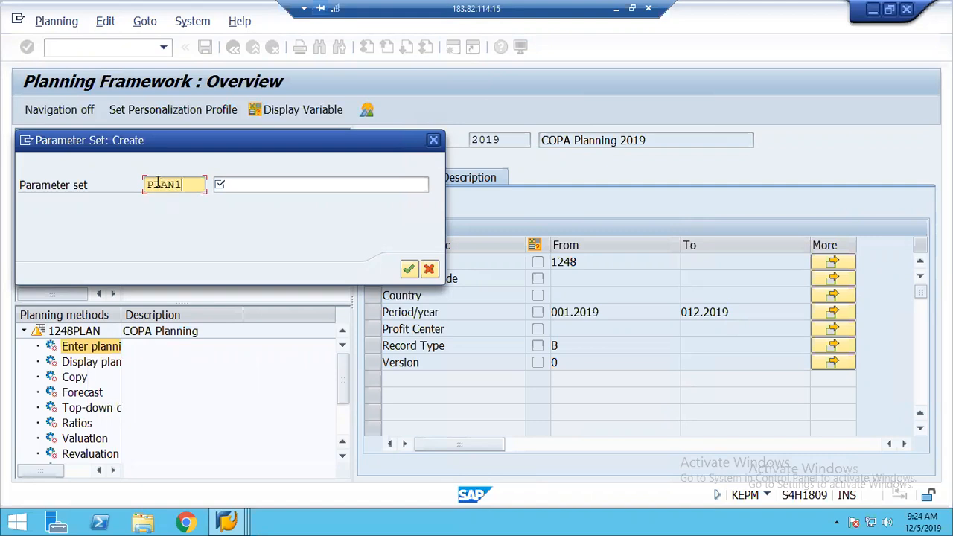
pyautogui.press('Tab')
pyautogui.write('Pla')
pyautogui.press('Down')
pyautogui.press('Return')
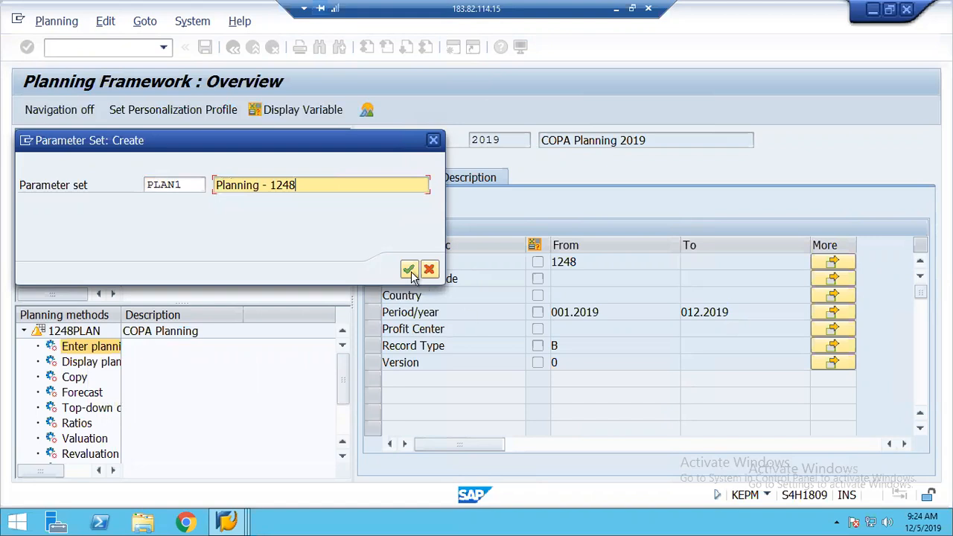
pyautogui.click(409, 270)
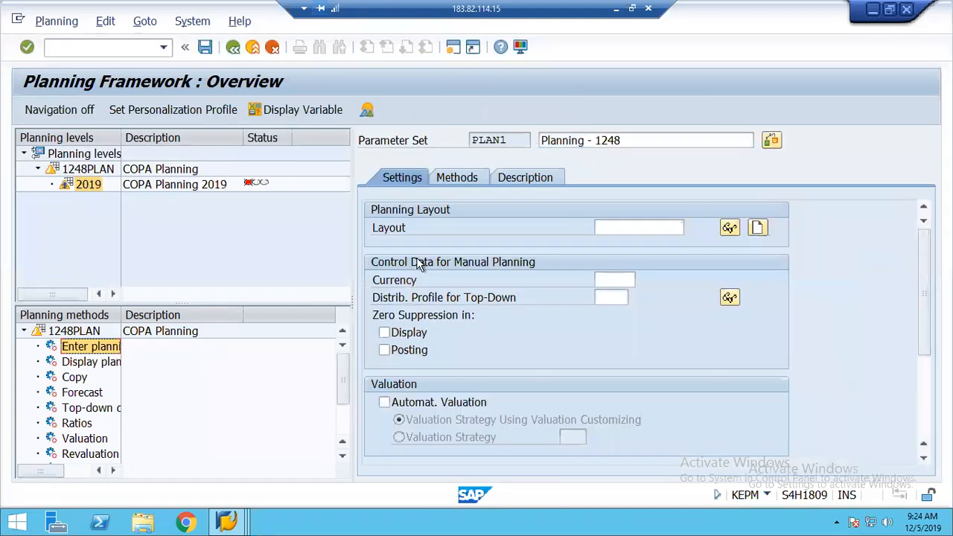
# Set PLAN1's planning layout to ZCOPA and its currency to USD
pyautogui.click(626, 225)
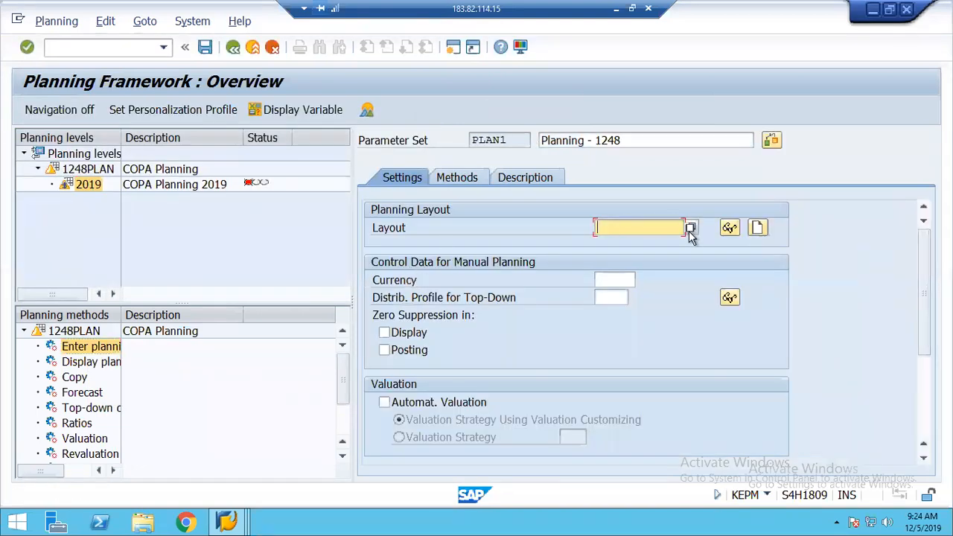
pyautogui.click(691, 228)
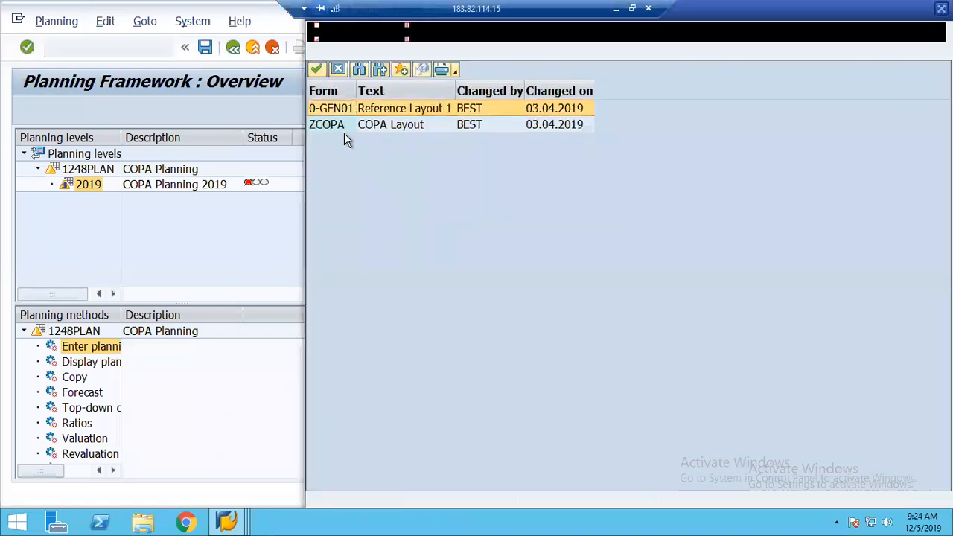
pyautogui.doubleClick(334, 127)
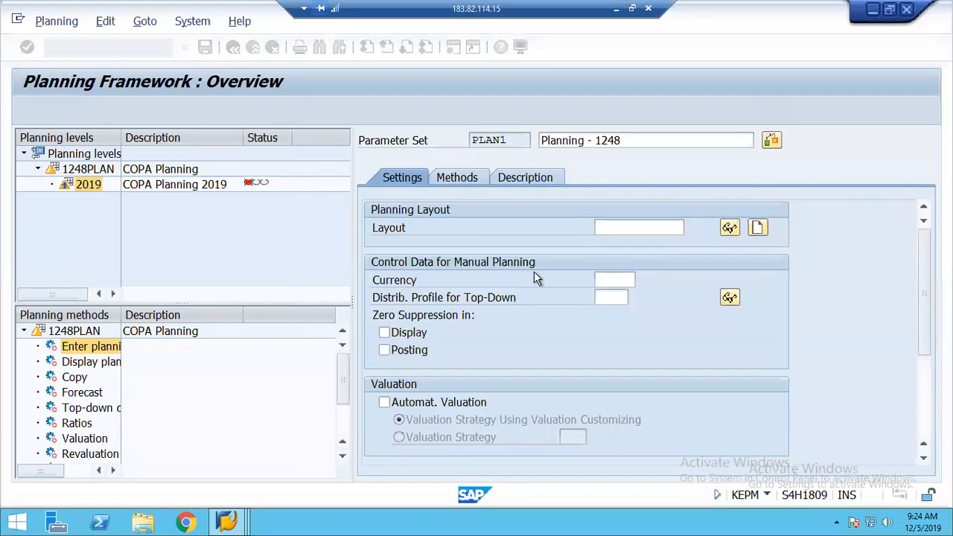
pyautogui.click(607, 280)
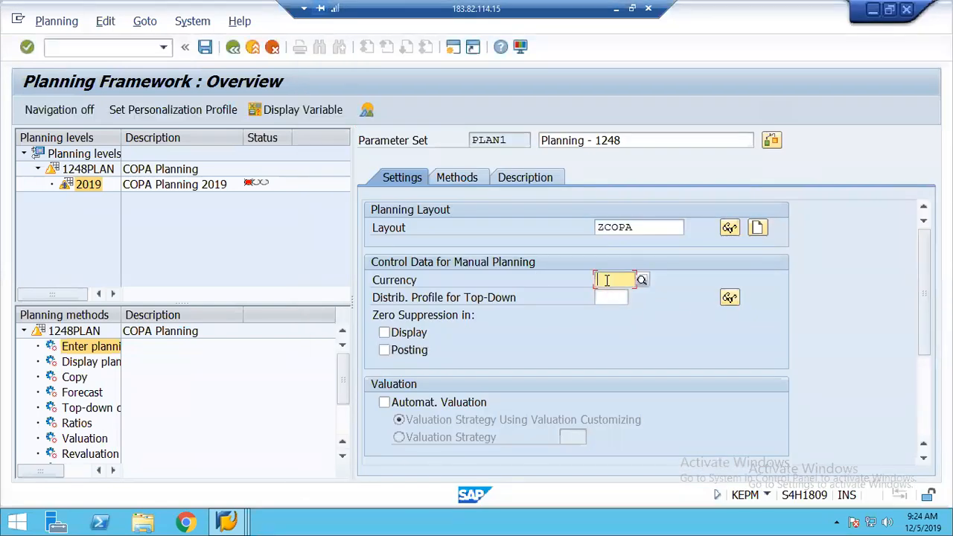
pyautogui.write('usd')
pyautogui.press('Return')
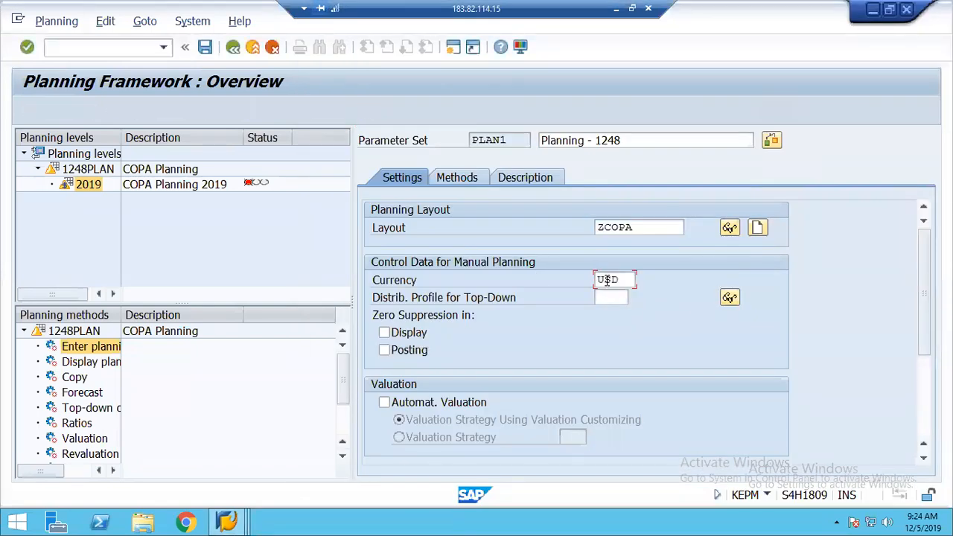
# Review the PLAN1 settings, Methods and Description tabs, then return to Settings
pyautogui.click(932, 421)
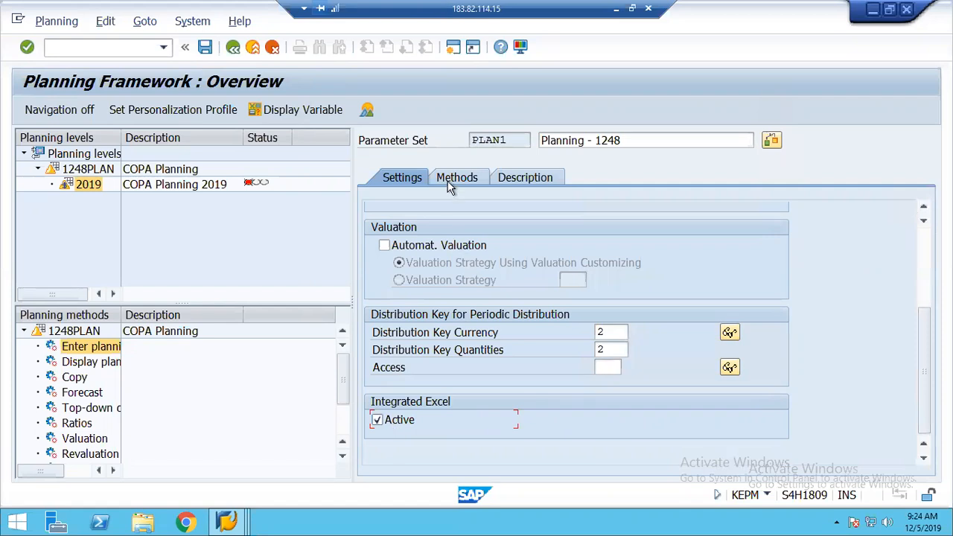
pyautogui.click(931, 257)
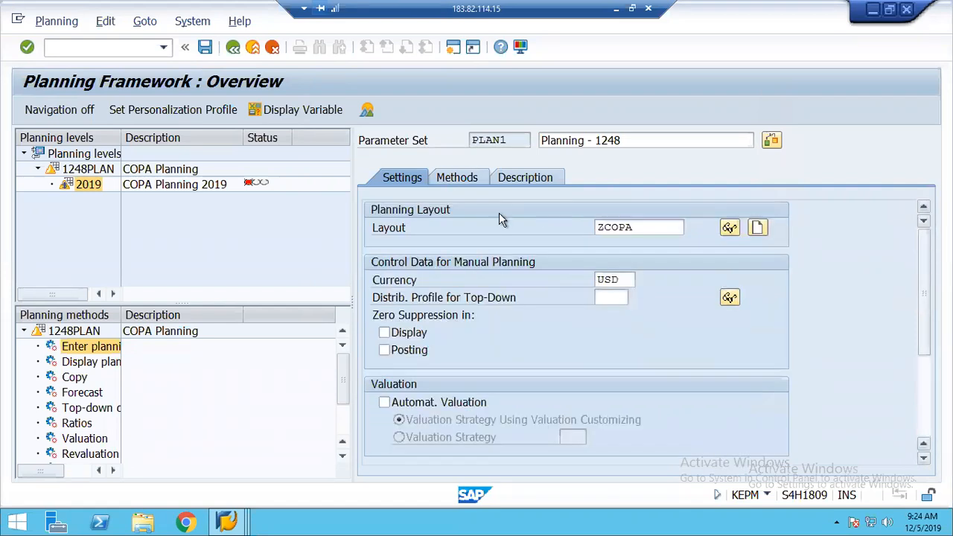
pyautogui.click(452, 178)
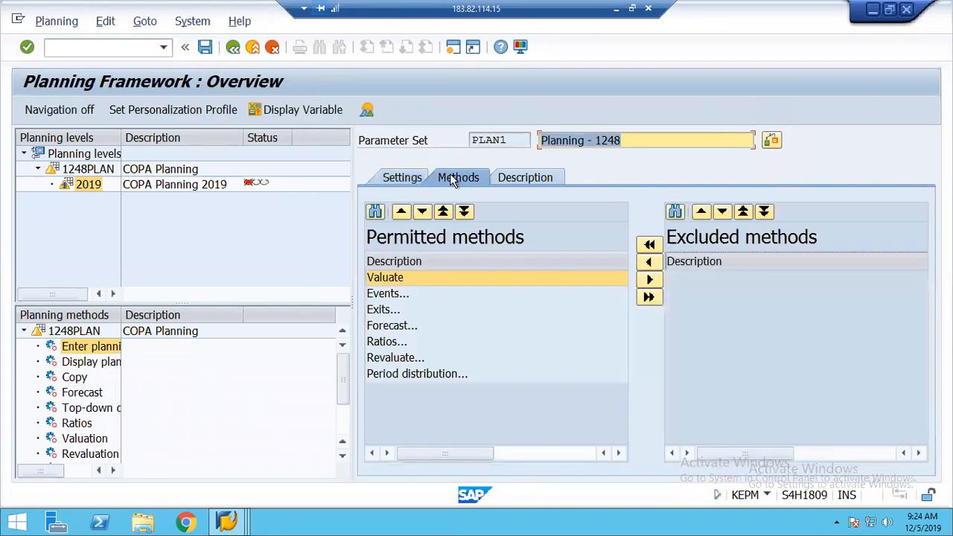
pyautogui.click(524, 182)
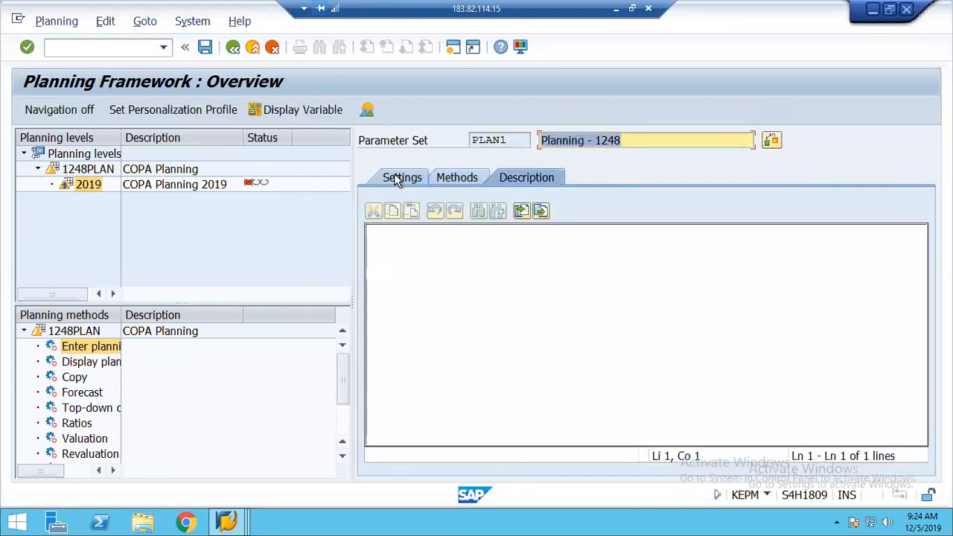
pyautogui.click(397, 181)
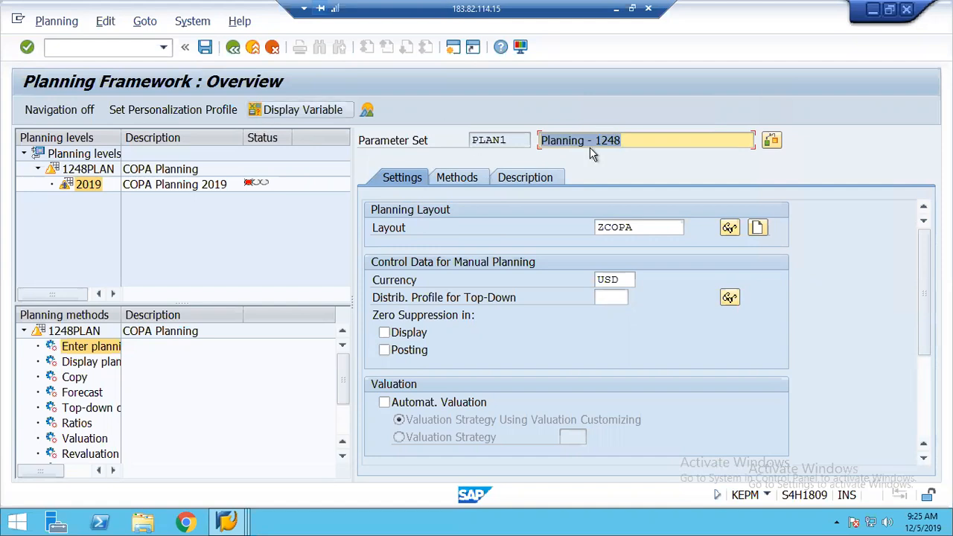
# Start a new planning layout described 'COPA Layout' with Controlling Area, Country, Profit Center lead columns
pyautogui.click(758, 229)
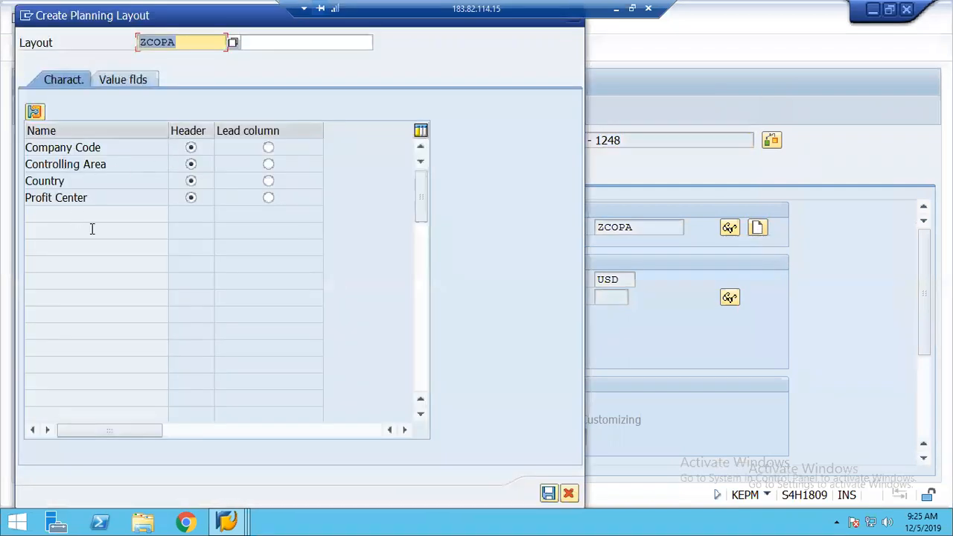
pyautogui.click(270, 43)
pyautogui.write('COPA Pla')
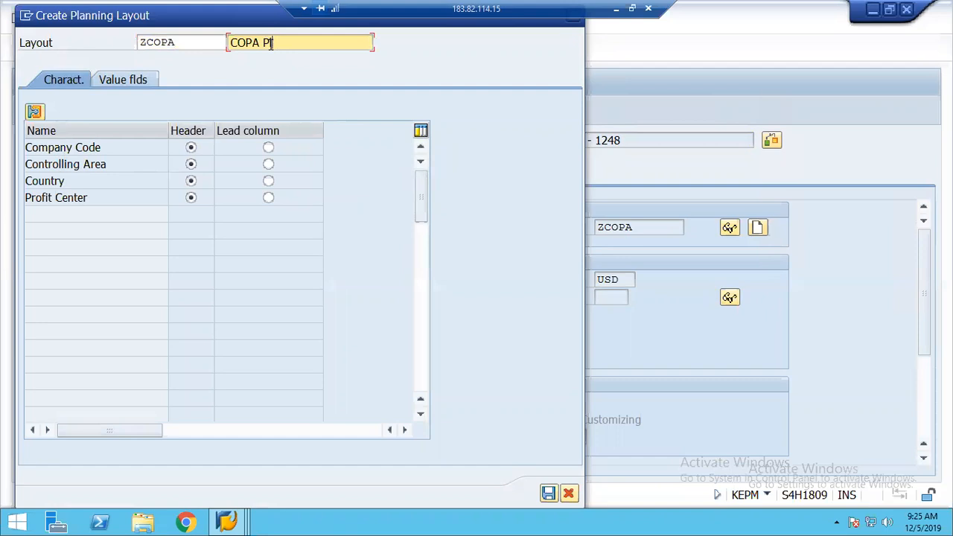
pyautogui.press('BackSpace')
pyautogui.press('BackSpace')
pyautogui.write('Layout')
pyautogui.click(268, 165)
pyautogui.click(270, 182)
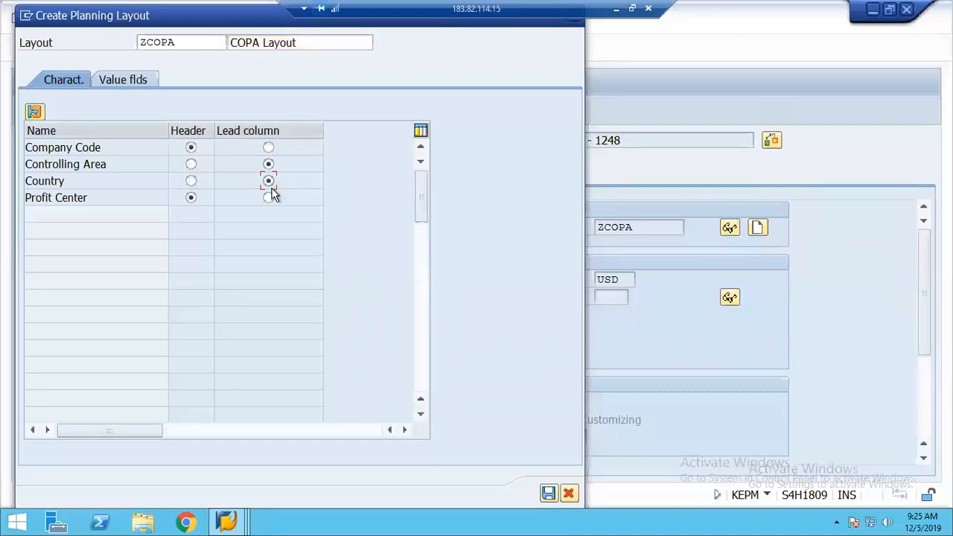
pyautogui.click(269, 198)
# Try twice to save the layout overwriting ZCOPA; both attempts are refused
pyautogui.click(548, 493)
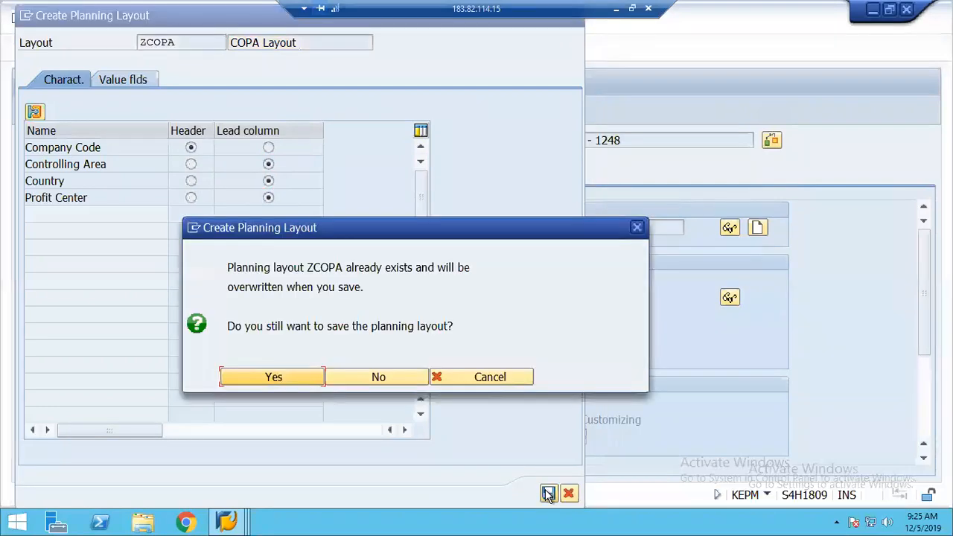
pyautogui.click(262, 375)
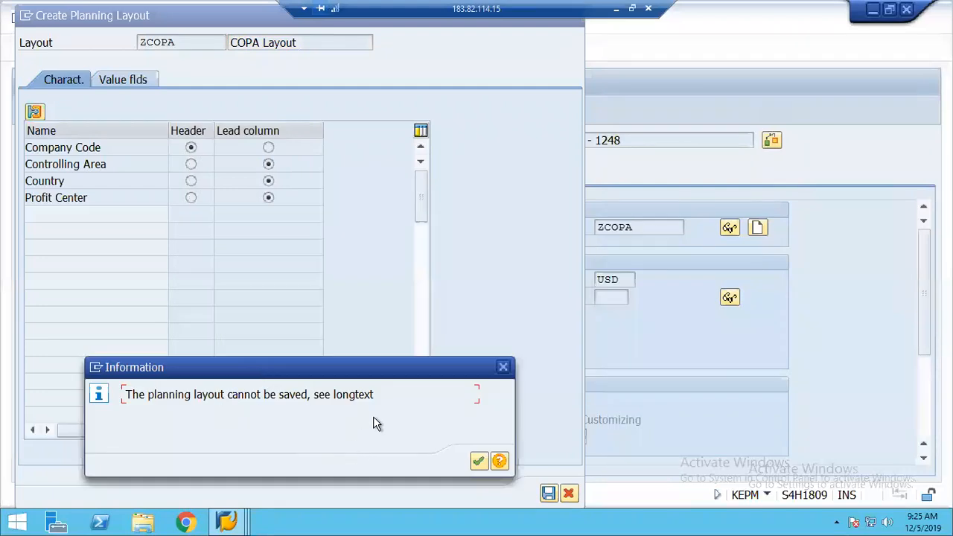
pyautogui.click(478, 462)
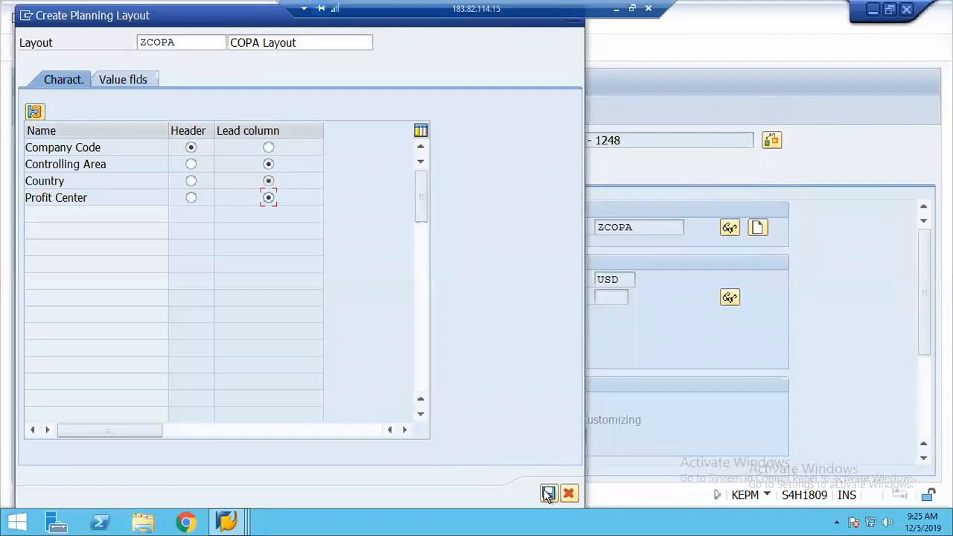
pyautogui.click(548, 494)
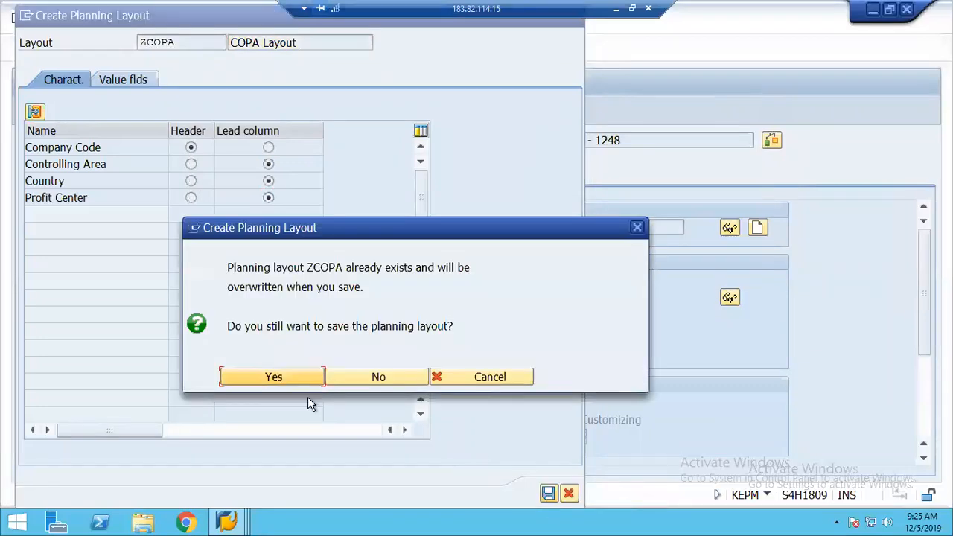
pyautogui.click(274, 377)
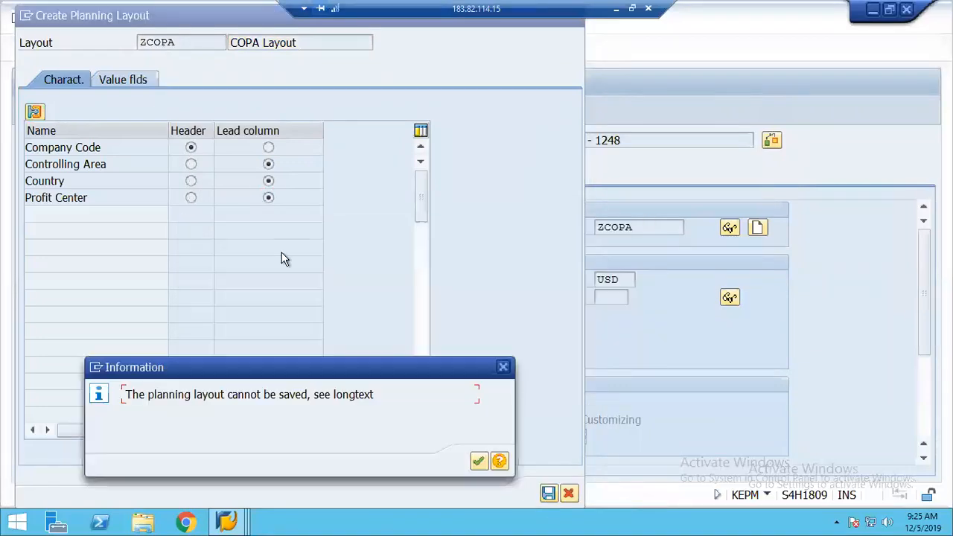
pyautogui.press('Return')
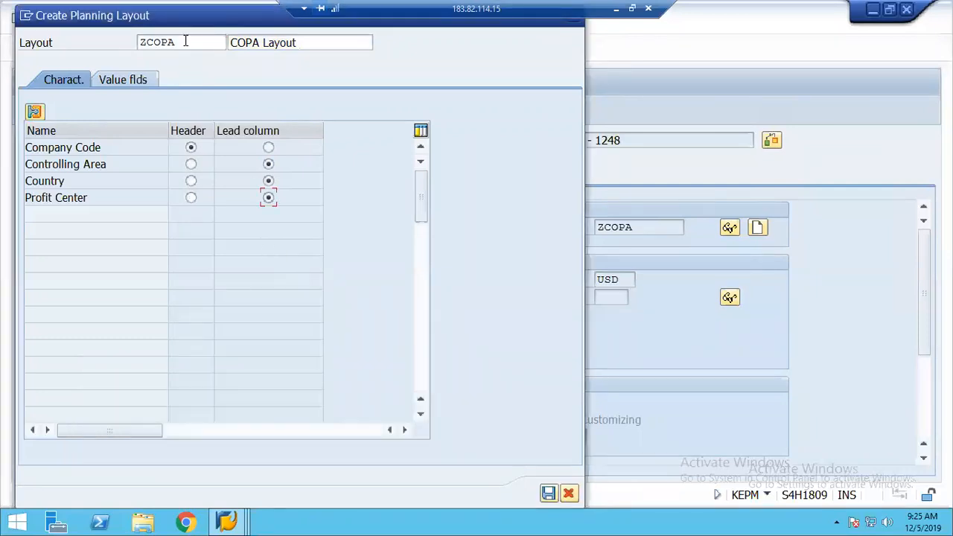
# Rename the layout ZCOPA1, try saving again (refused), and cancel layout creation
pyautogui.click(186, 42)
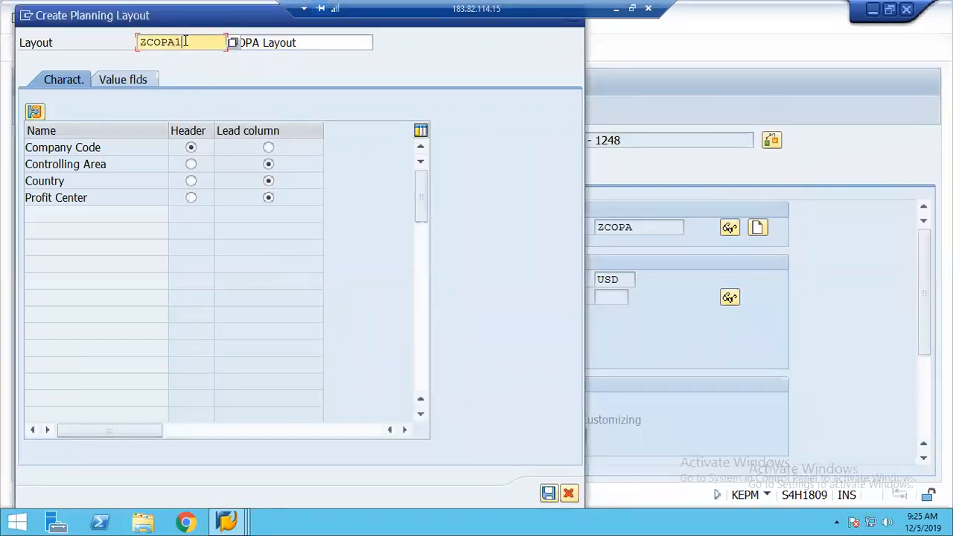
pyautogui.press('Tab')
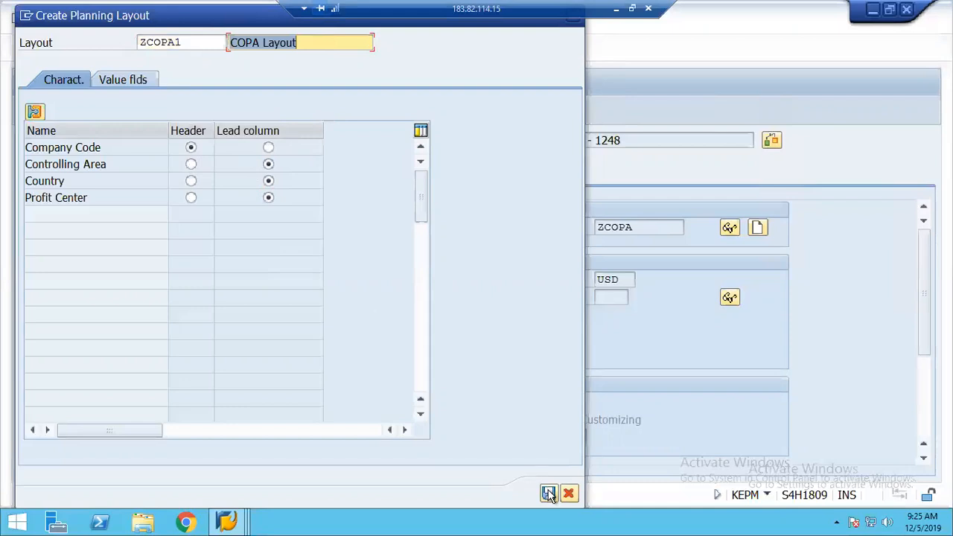
pyautogui.click(549, 494)
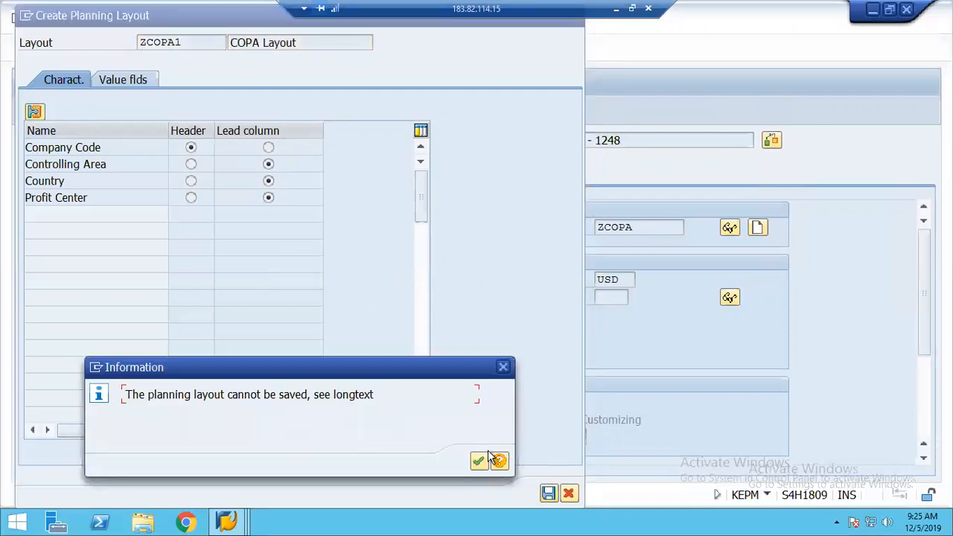
pyautogui.click(478, 461)
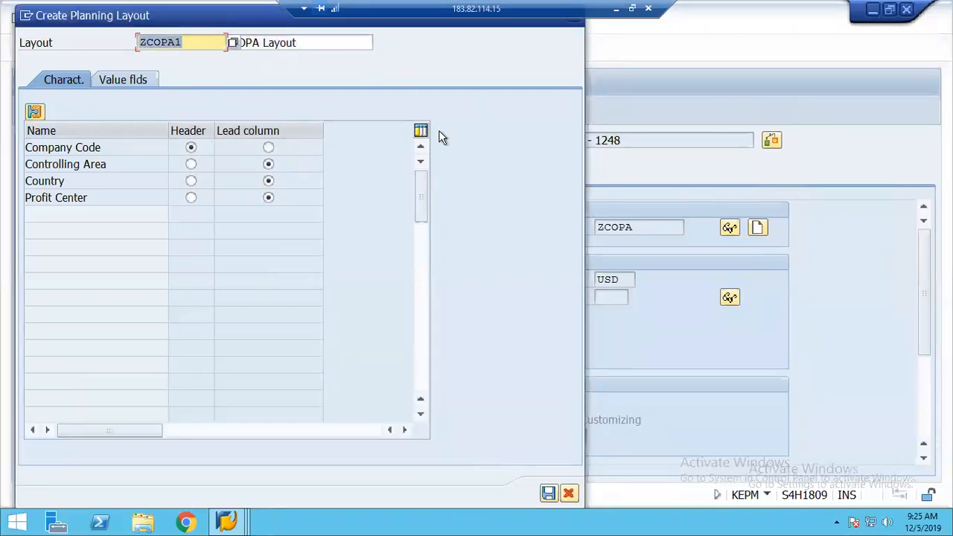
pyautogui.click(569, 495)
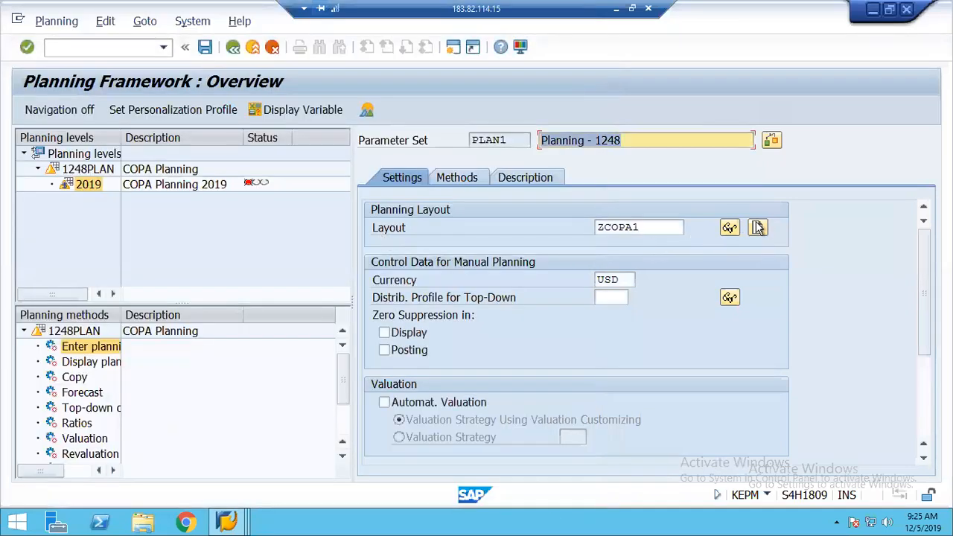
# Reopen layout creation, name it 1248, and set Controlling Area, Country, Profit Center lead columns
pyautogui.click(759, 231)
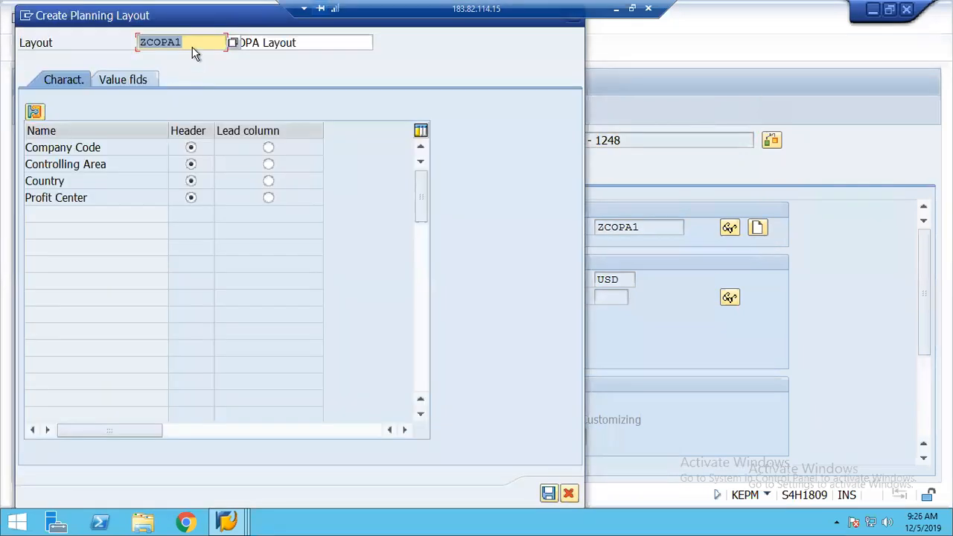
pyautogui.click(192, 42)
pyautogui.press('BackSpace')
pyautogui.press('BackSpace')
pyautogui.press('BackSpace')
pyautogui.press('BackSpace')
pyautogui.press('BackSpace')
pyautogui.press('BackSpace')
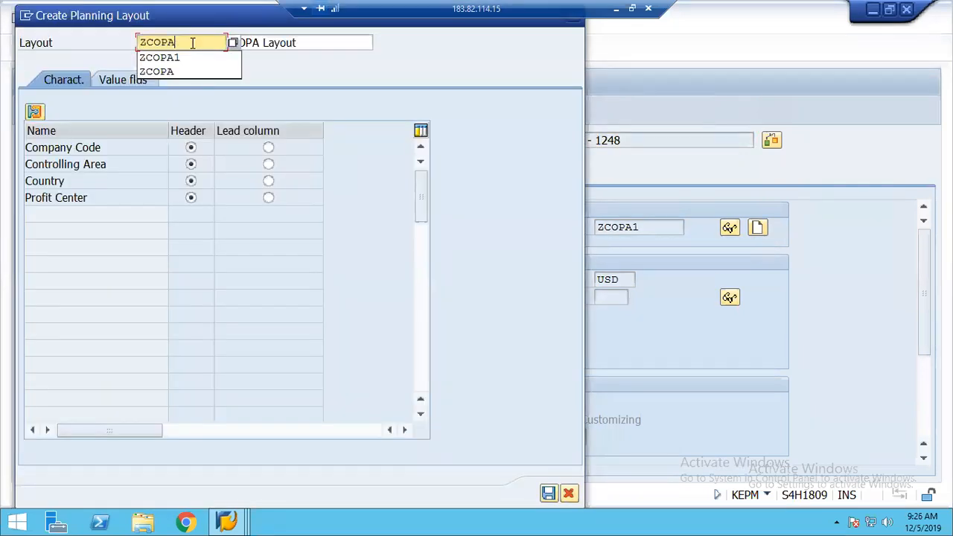
pyautogui.write('124')
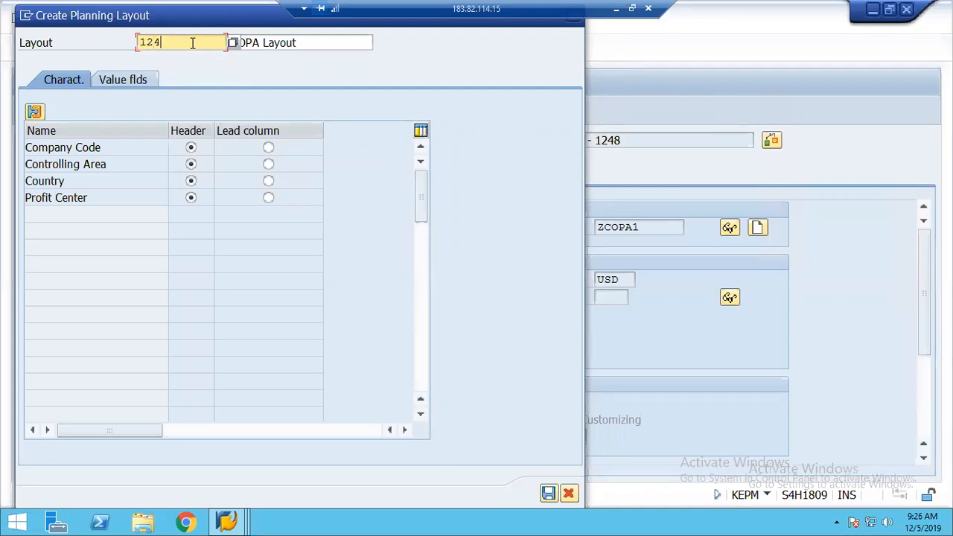
pyautogui.write('8')
pyautogui.press('Tab')
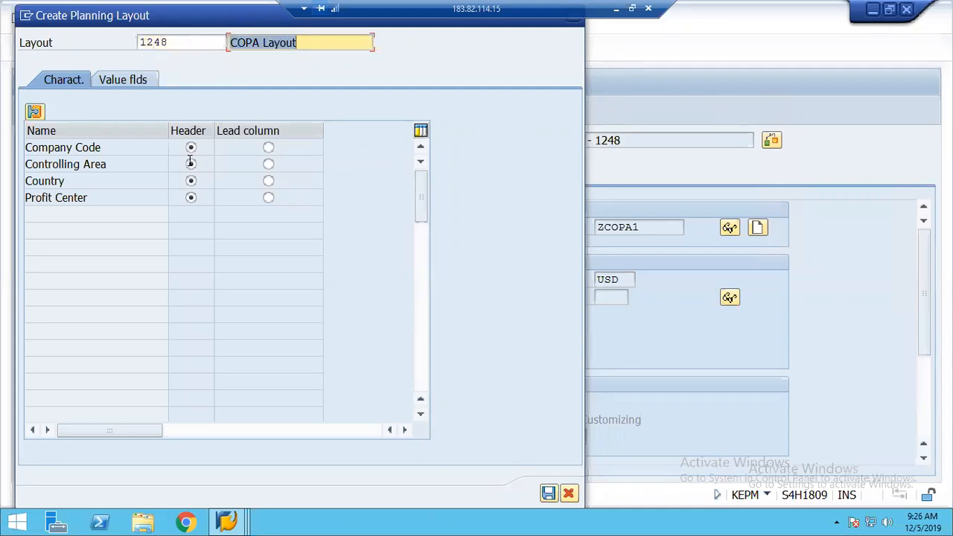
pyautogui.click(269, 171)
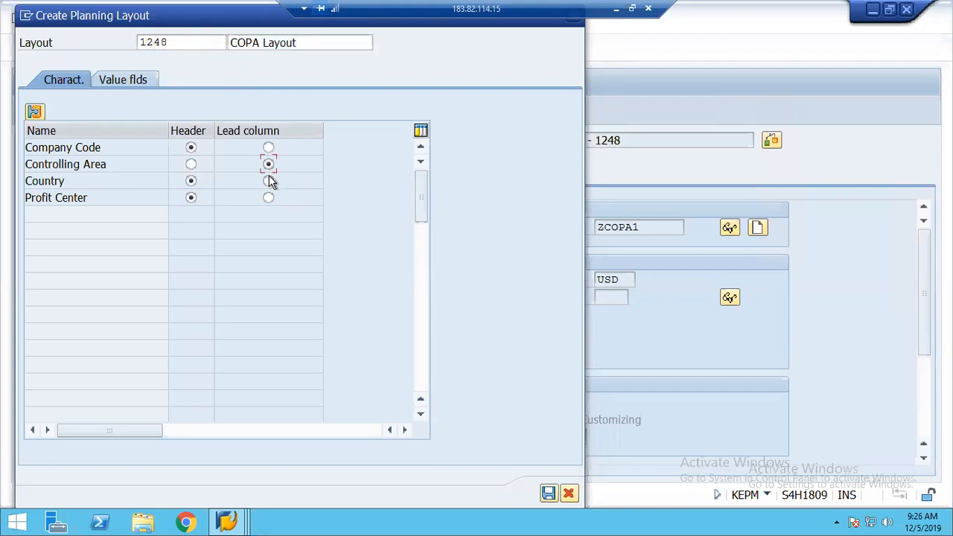
pyautogui.click(269, 181)
pyautogui.click(269, 198)
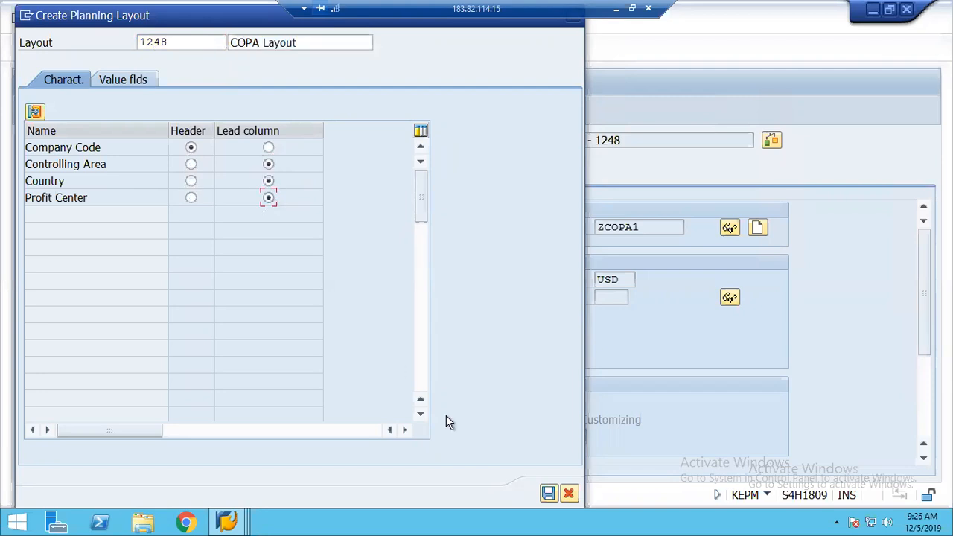
# Change the description to 'COPA Layout 1248'; saves are rejected for the reserved name range
pyautogui.click(548, 494)
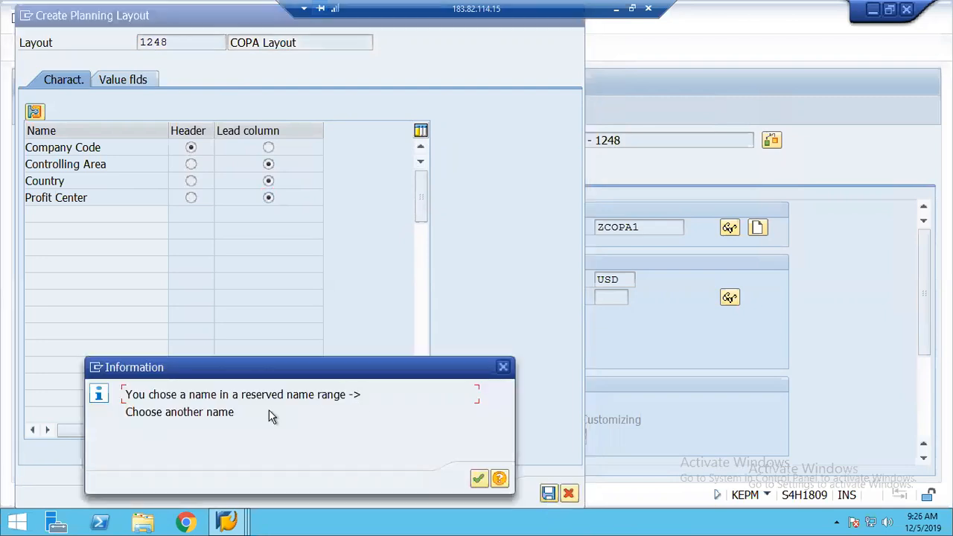
pyautogui.click(478, 478)
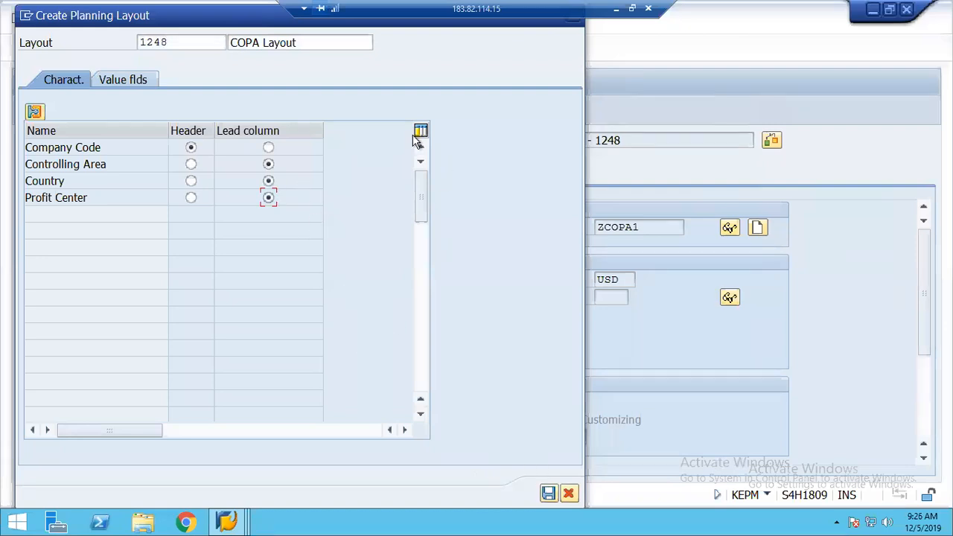
pyautogui.click(313, 42)
pyautogui.write('1248')
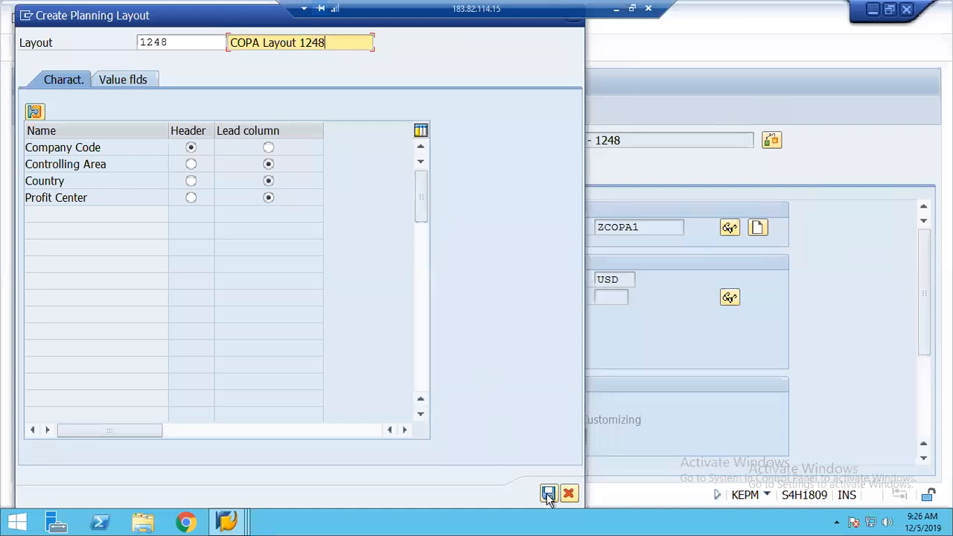
pyautogui.click(548, 493)
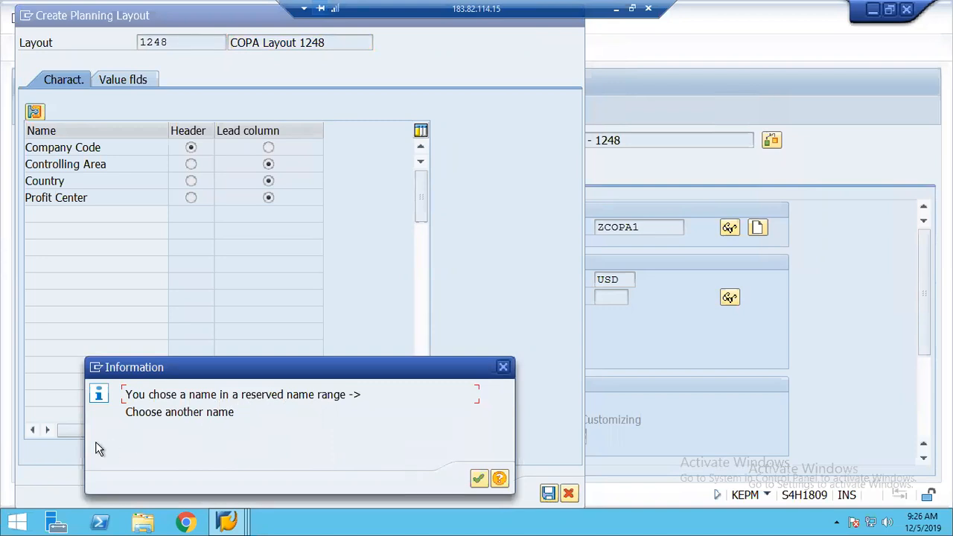
pyautogui.click(477, 478)
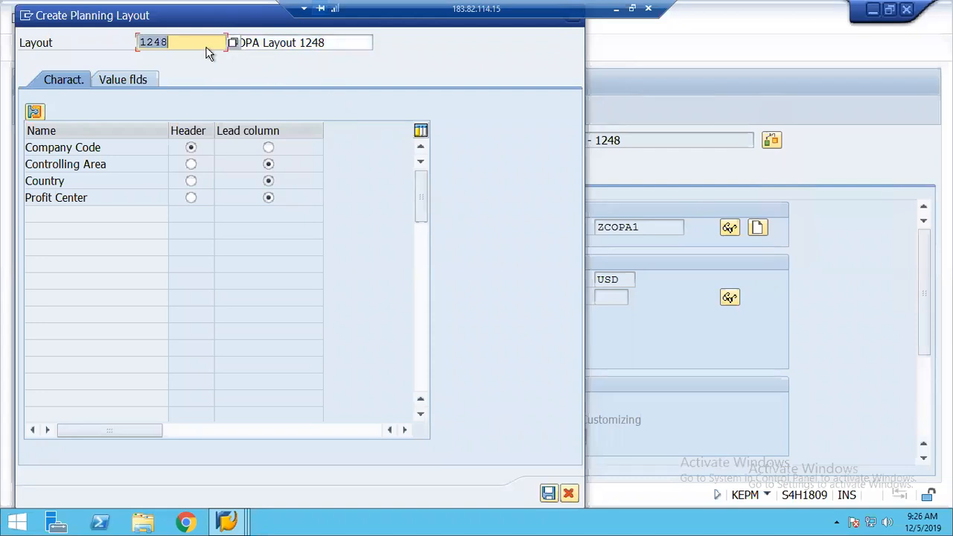
# Rename the layout COPA1248, try saving (refused), and cancel layout creation
pyautogui.write('COPA1248')
pyautogui.press('Tab')
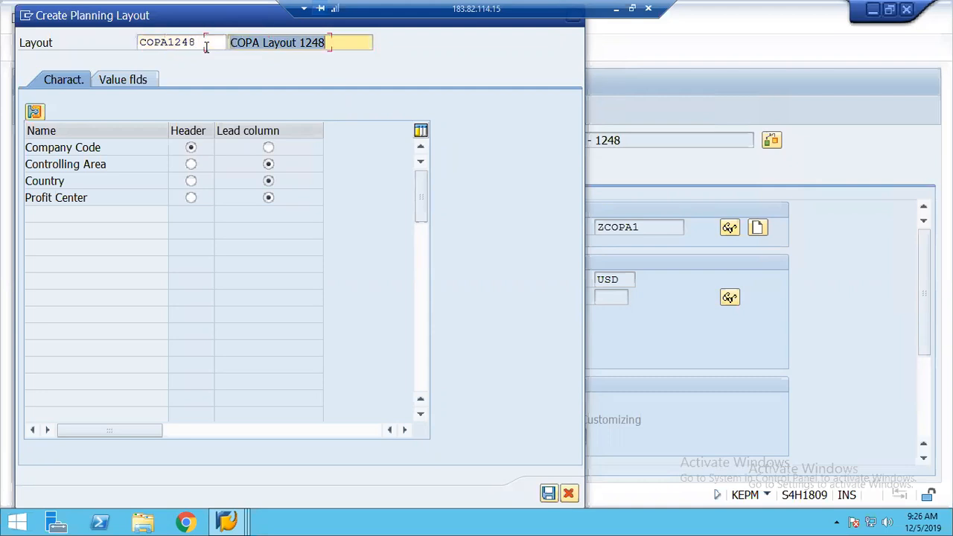
pyautogui.click(548, 493)
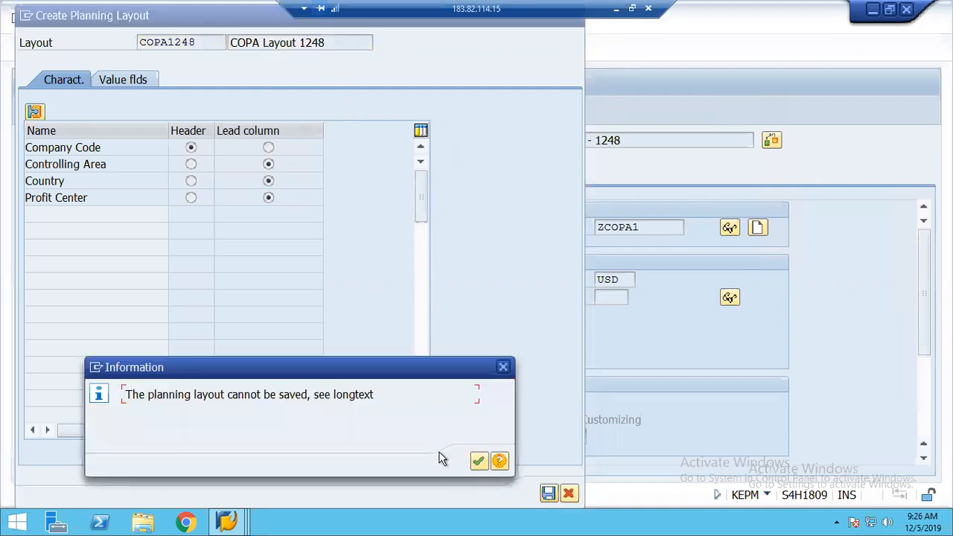
pyautogui.click(479, 462)
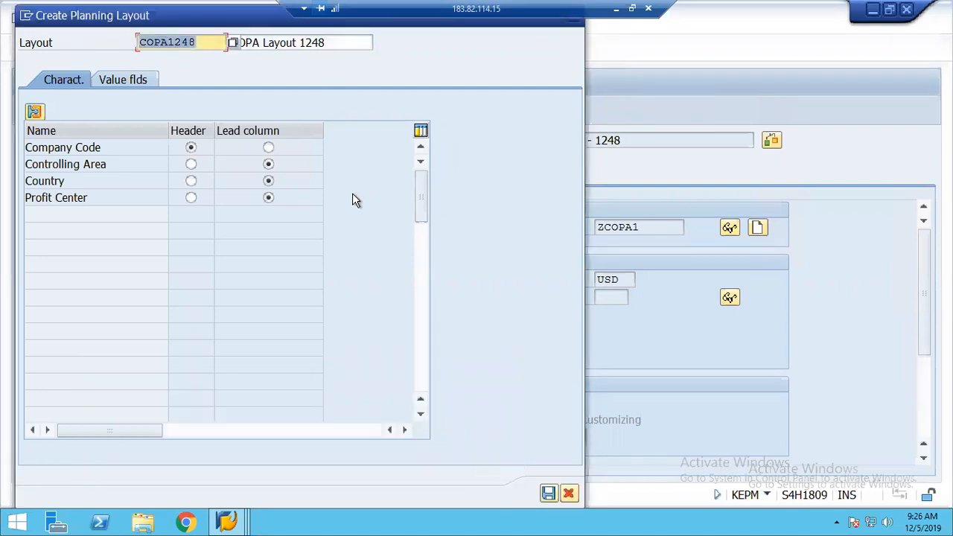
pyautogui.click(570, 494)
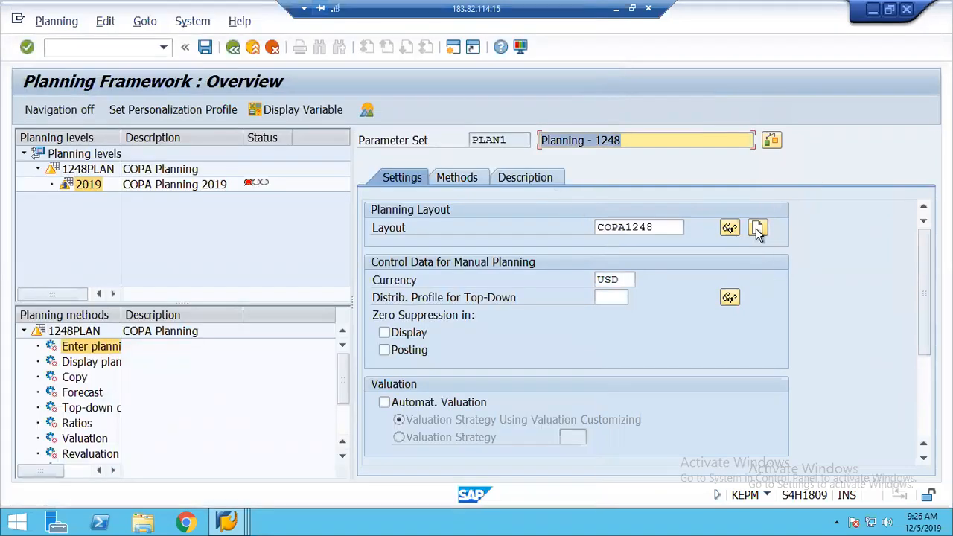
# Abandon the COPA1248 layout and pick ZCOPA from the planning layout list instead
pyautogui.click(758, 229)
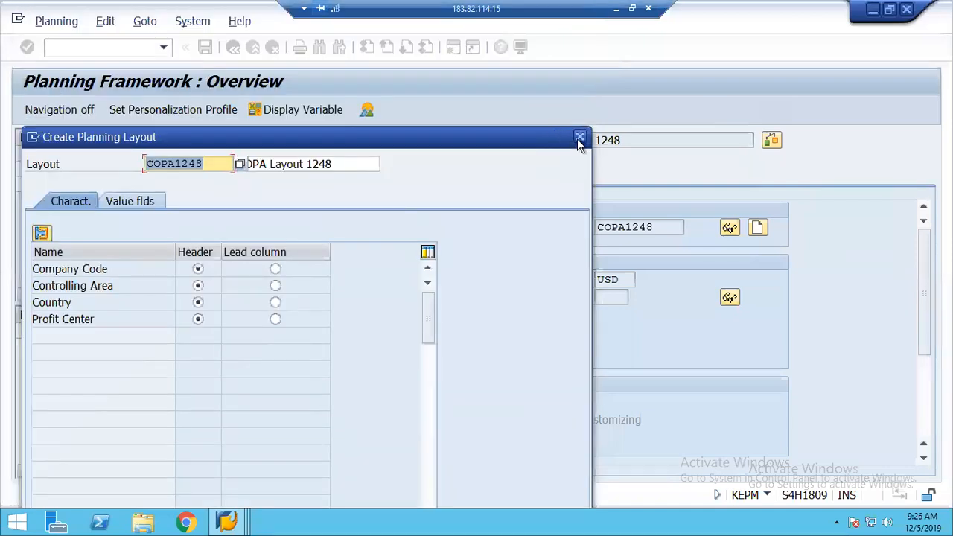
pyautogui.click(578, 138)
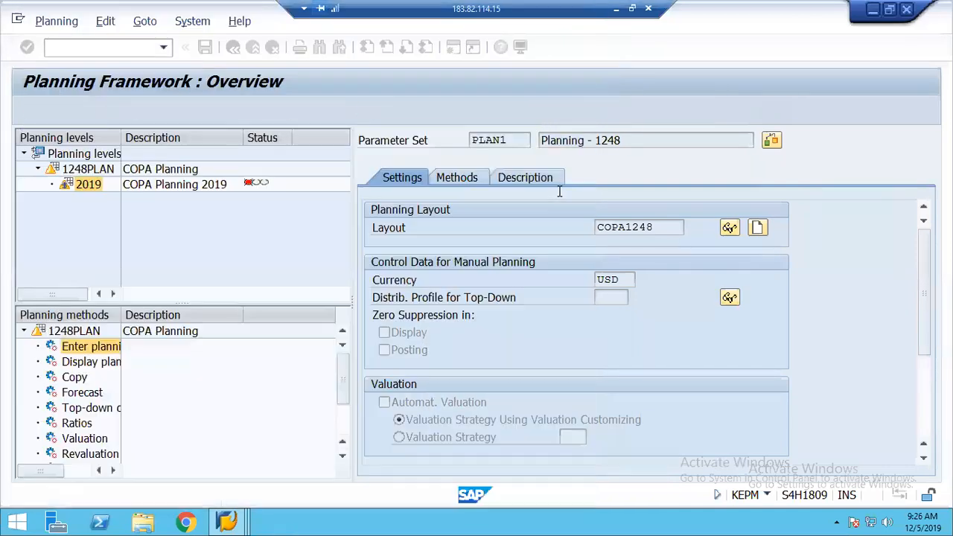
pyautogui.click(678, 229)
pyautogui.click(689, 228)
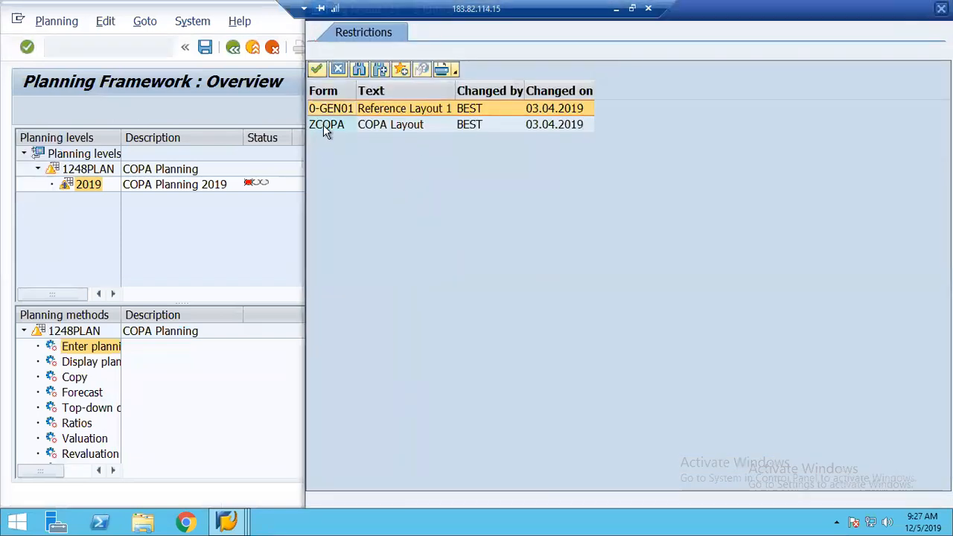
pyautogui.doubleClick(325, 129)
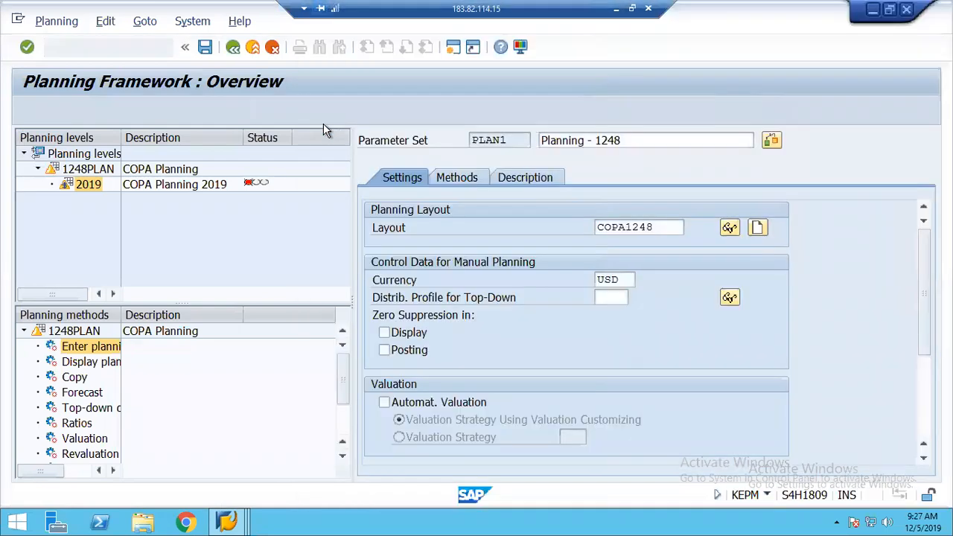
# Preview the ZCOPA layout's Revenue, Insurance, Administration and Rent columns, then go back
pyautogui.click(729, 228)
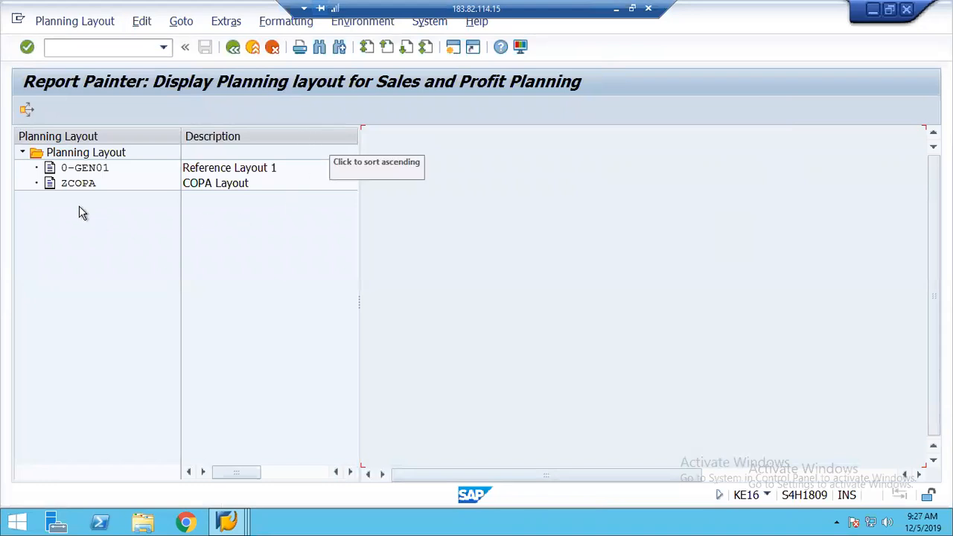
pyautogui.doubleClick(78, 183)
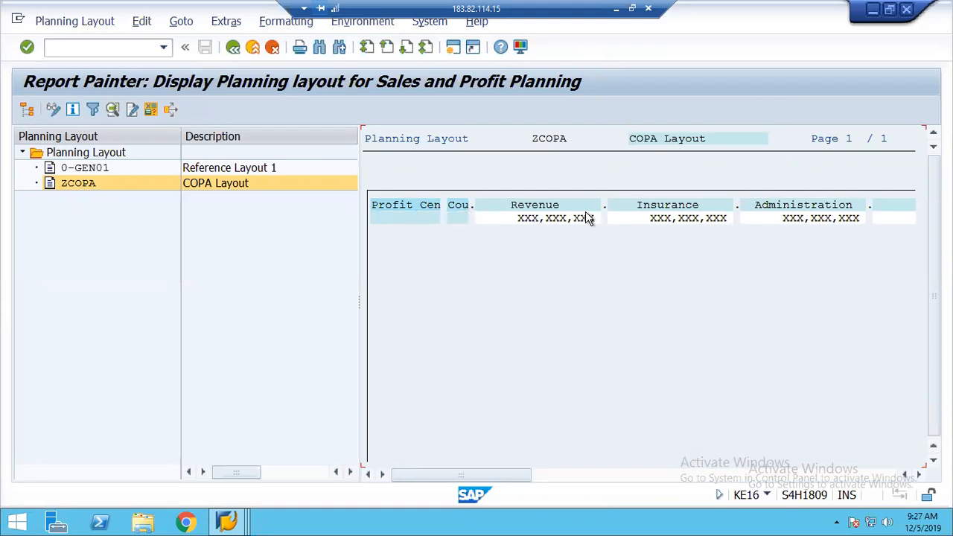
pyautogui.click(920, 476)
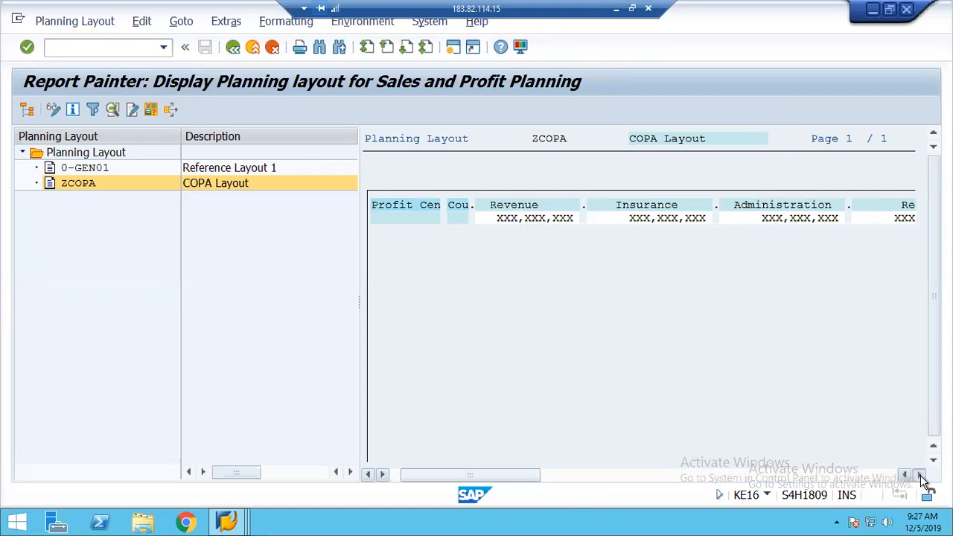
pyautogui.click(921, 475)
pyautogui.click(921, 476)
pyautogui.click(921, 476)
pyautogui.click(920, 475)
pyautogui.click(921, 476)
pyautogui.click(920, 476)
pyautogui.click(921, 475)
pyautogui.click(920, 475)
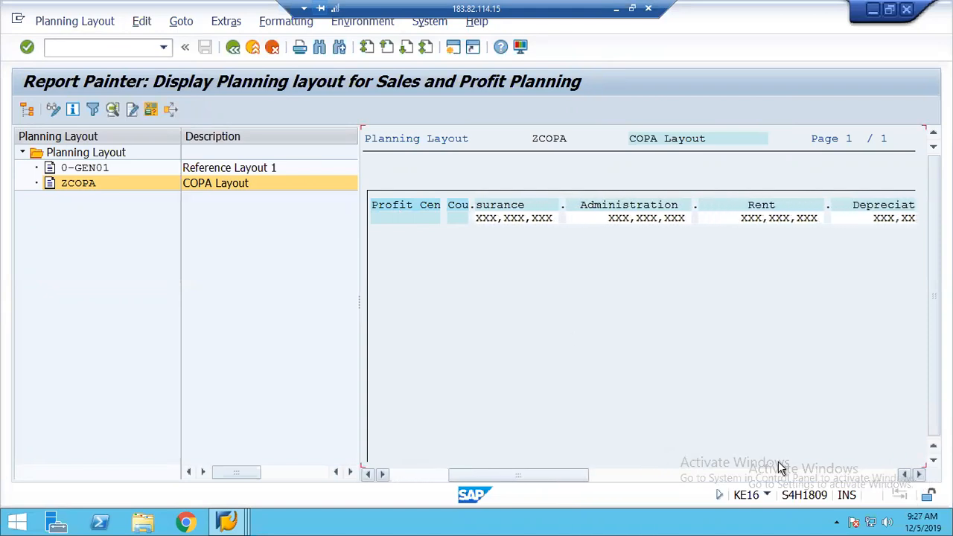
pyautogui.click(233, 47)
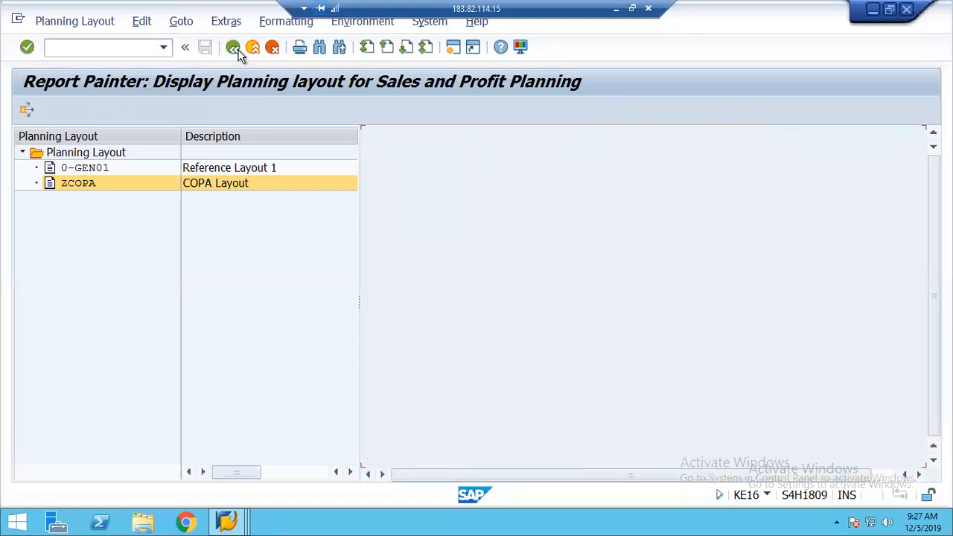
pyautogui.click(233, 48)
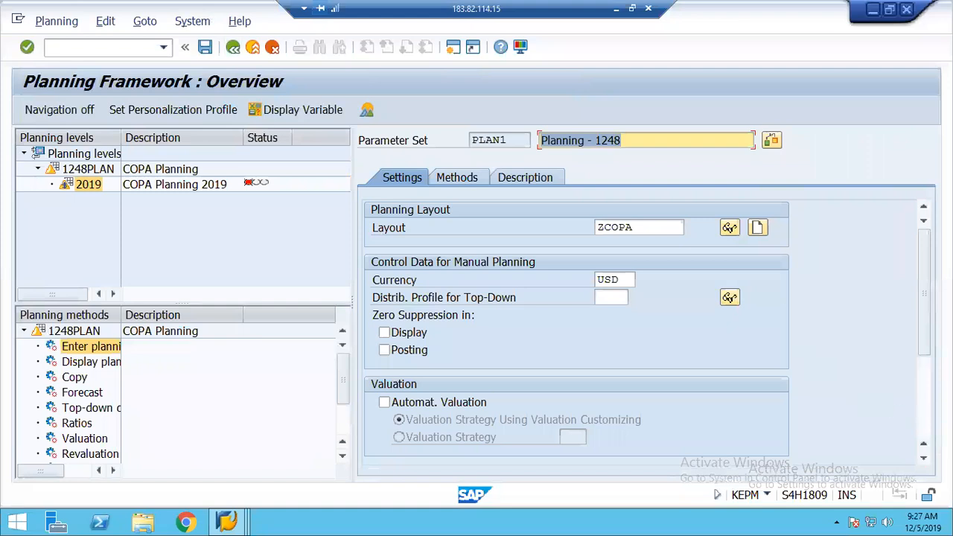
# Turn off Integrated Excel Active and save parameter set PLAN1
pyautogui.click(924, 421)
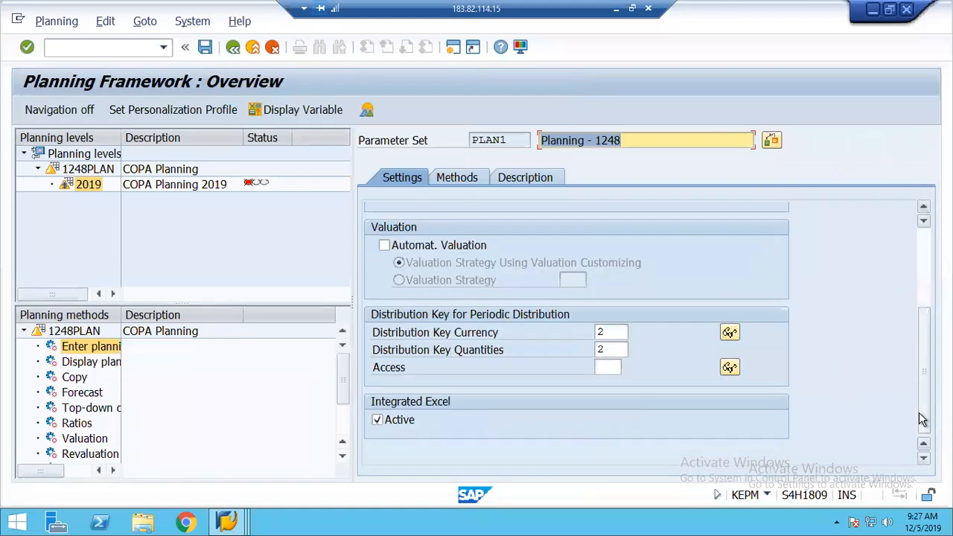
pyautogui.click(378, 420)
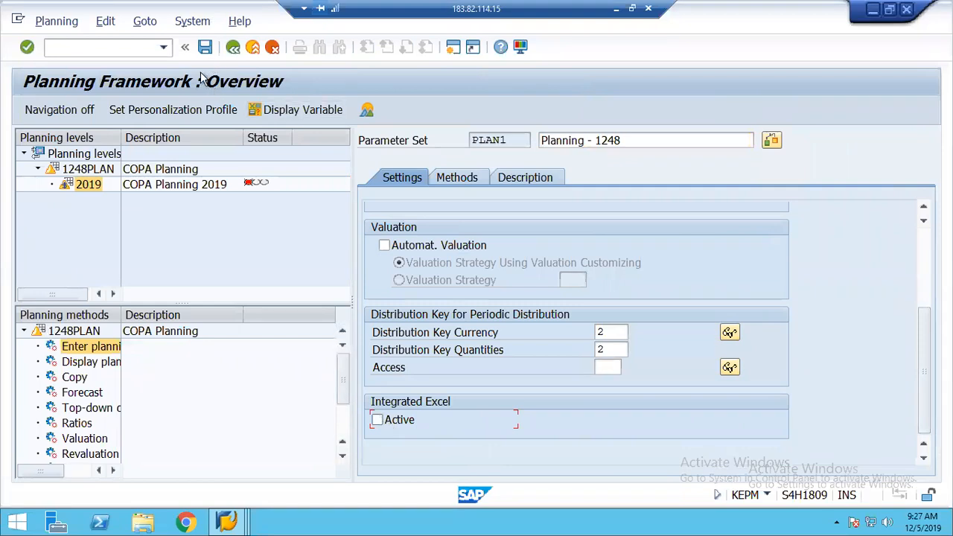
pyautogui.click(205, 47)
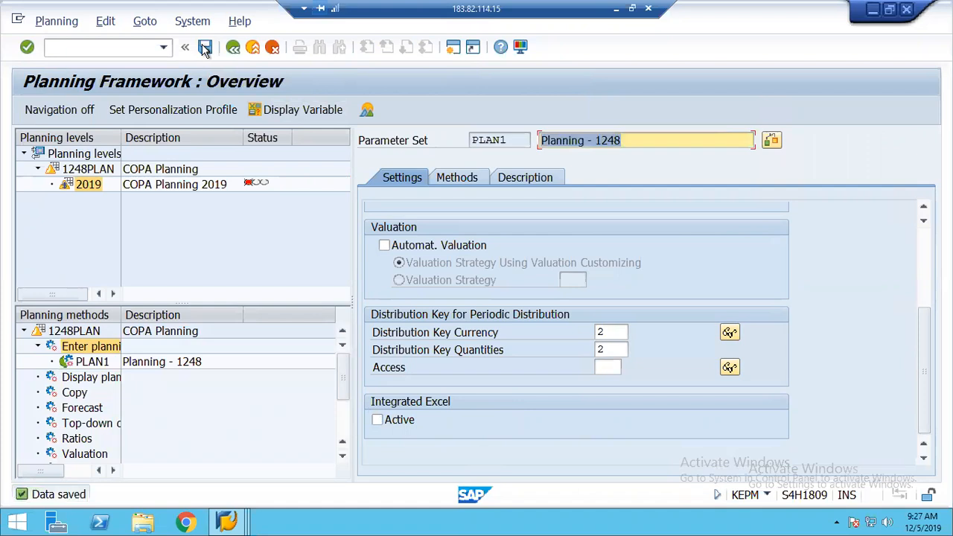
# Exit the planning framework, confirm, and reopen Set Up Planning Framework
pyautogui.click(233, 48)
pyautogui.click(252, 310)
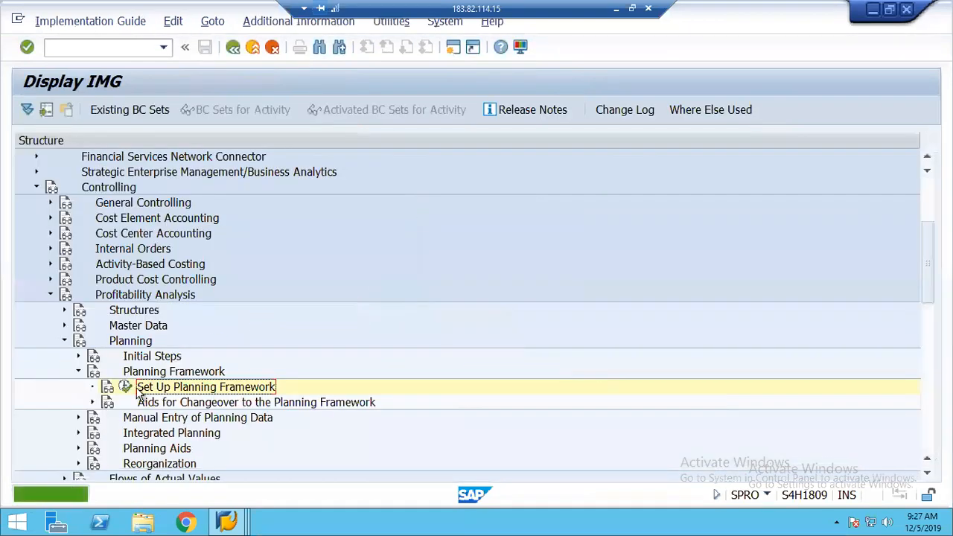
pyautogui.click(125, 386)
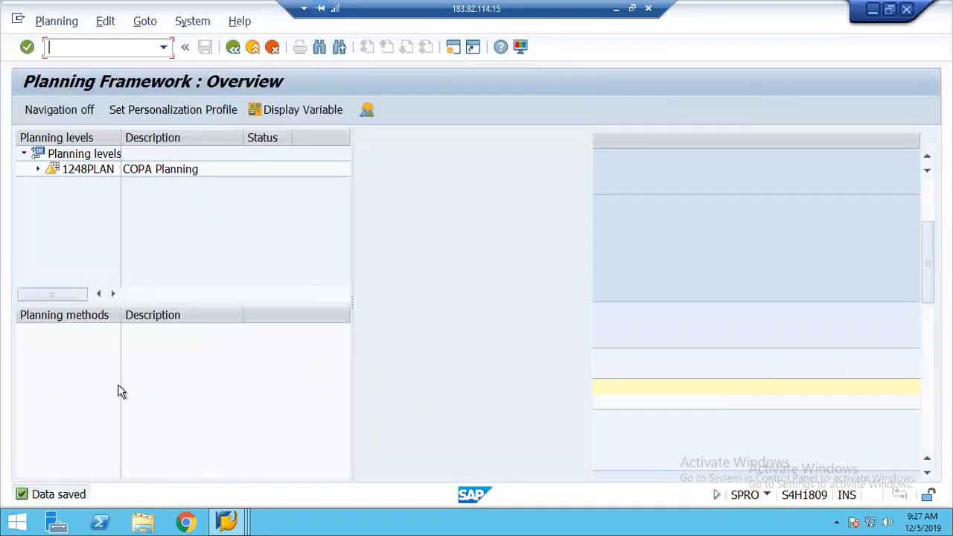
# Open package 2019 under 1248PLAN and run PLAN1, which reports no plan data
pyautogui.click(38, 169)
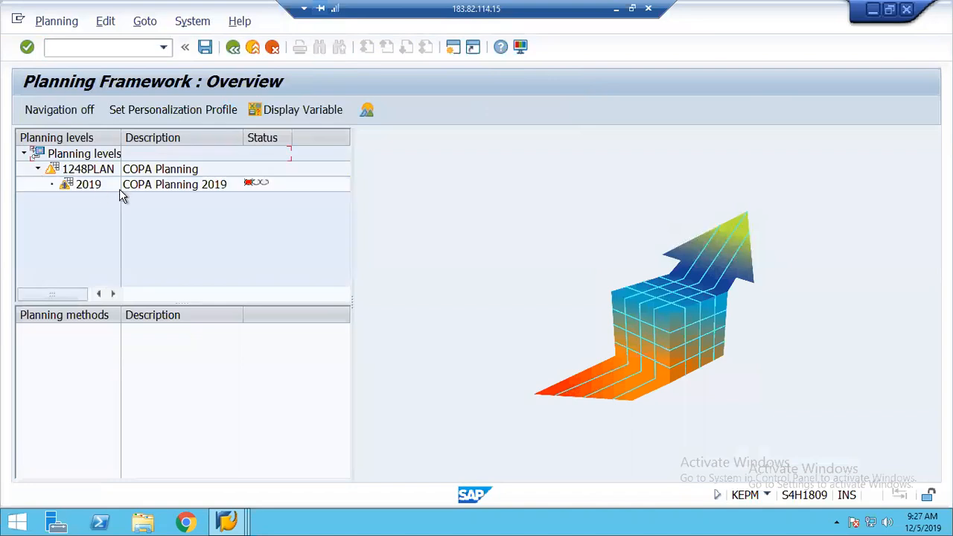
pyautogui.doubleClick(88, 186)
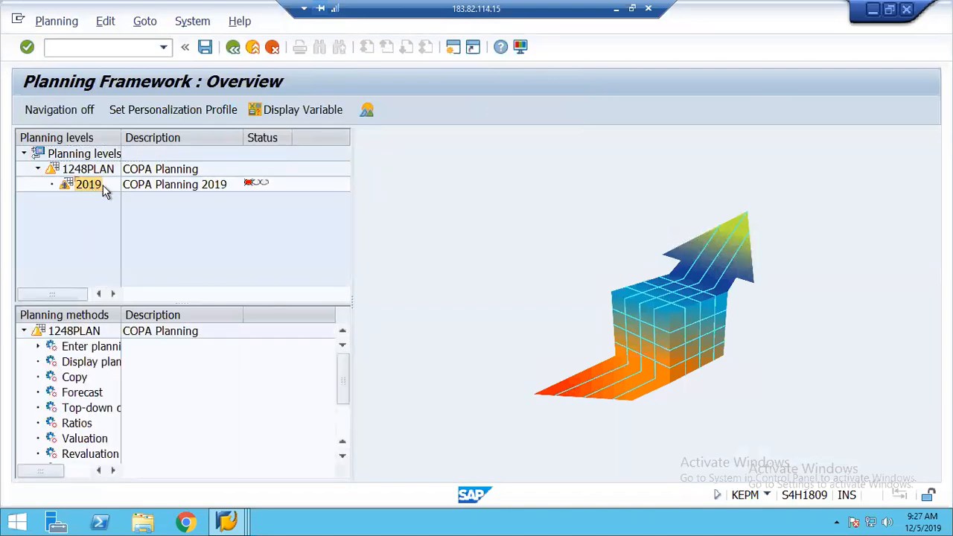
pyautogui.click(37, 347)
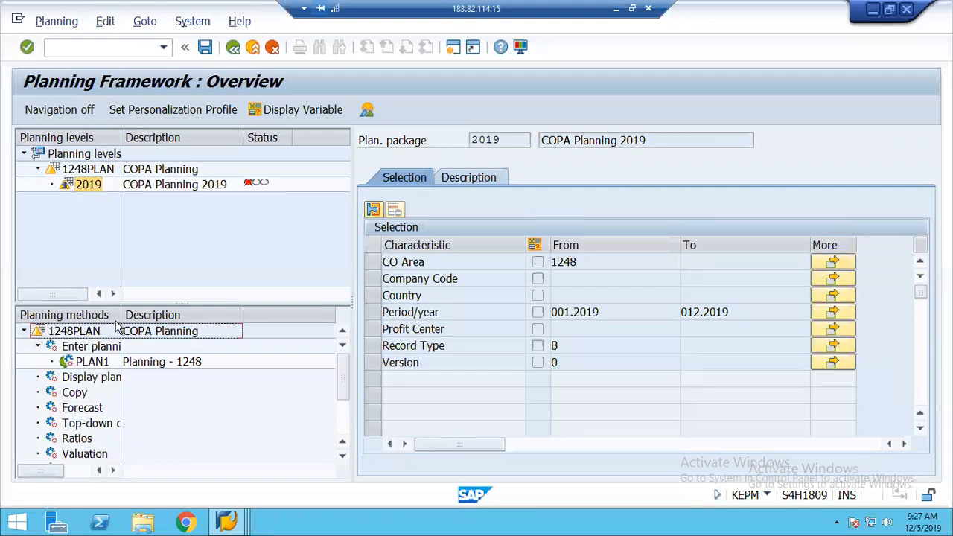
pyautogui.moveTo(120, 315); pyautogui.dragTo(201, 320)
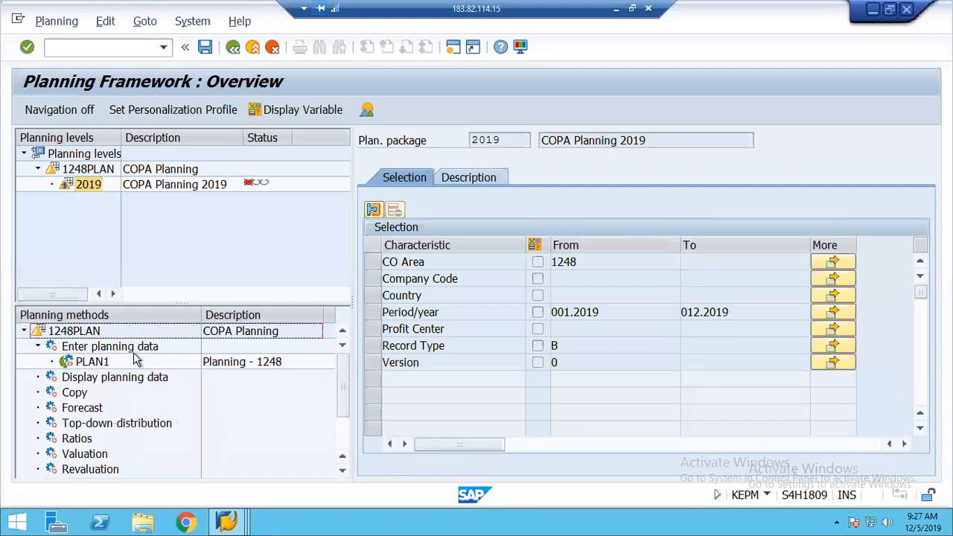
pyautogui.doubleClick(92, 363)
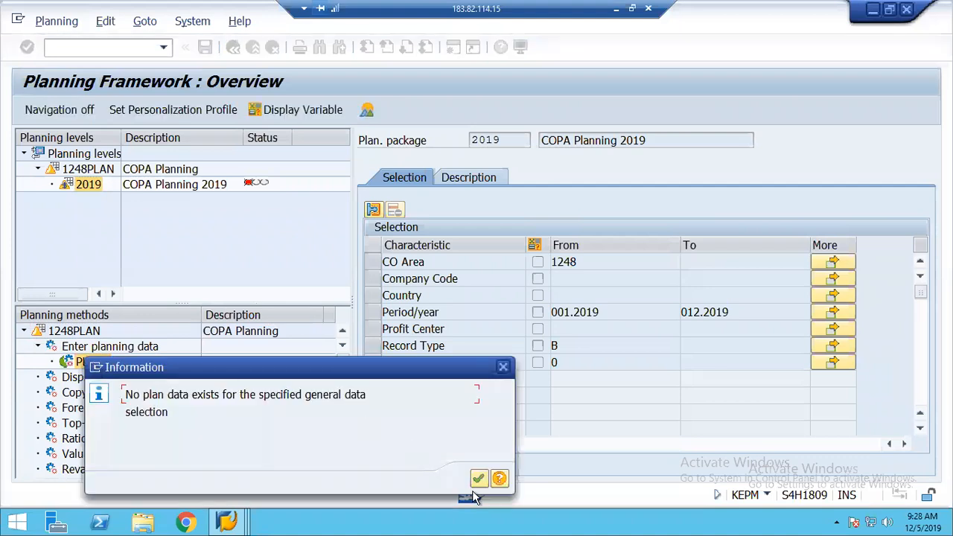
pyautogui.click(479, 480)
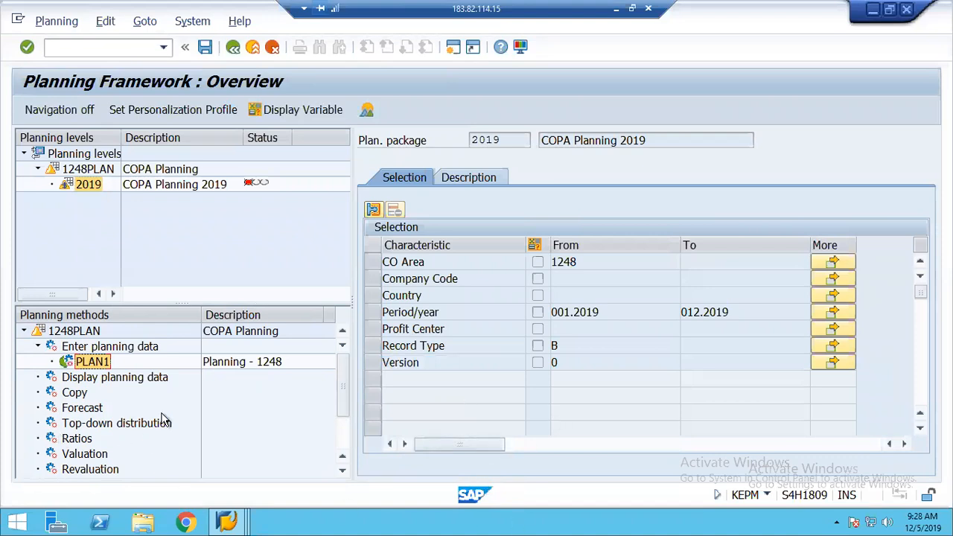
# Rerun PLAN1 for 2019, get the same no-plan-data message, and select 1248PLAN
pyautogui.doubleClick(89, 362)
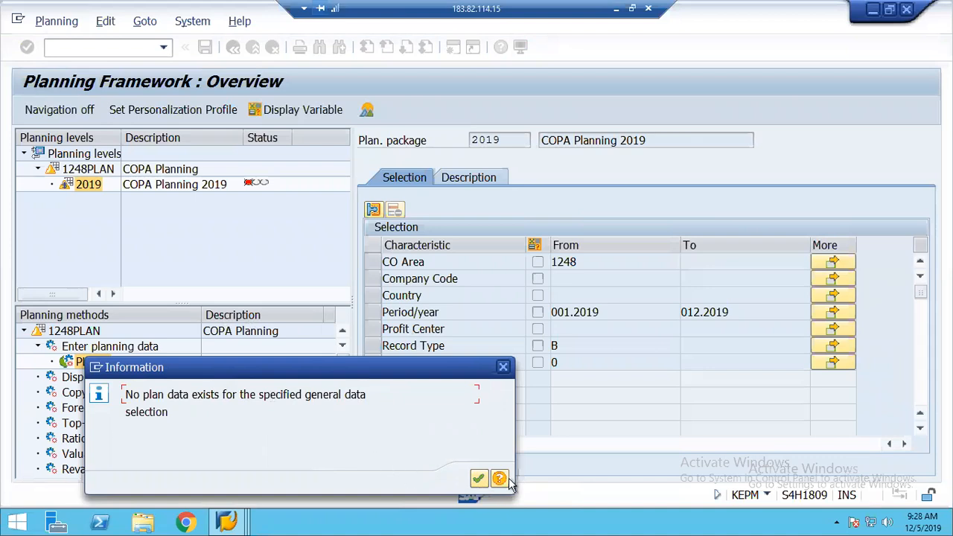
pyautogui.click(480, 479)
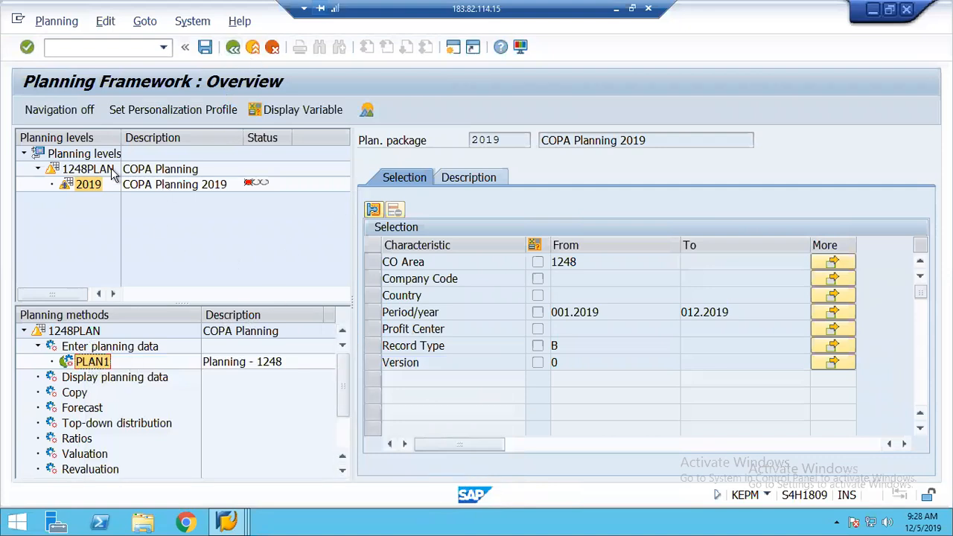
pyautogui.click(83, 170)
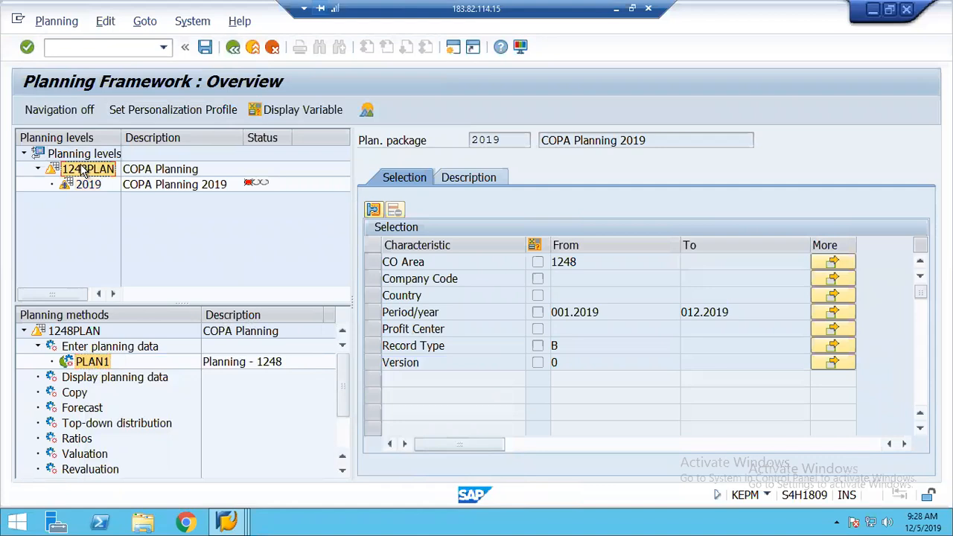
# Delete planning level 1248PLAN, confirm with Yes, and return to the Display IMG tree
pyautogui.rightClick(83, 171)
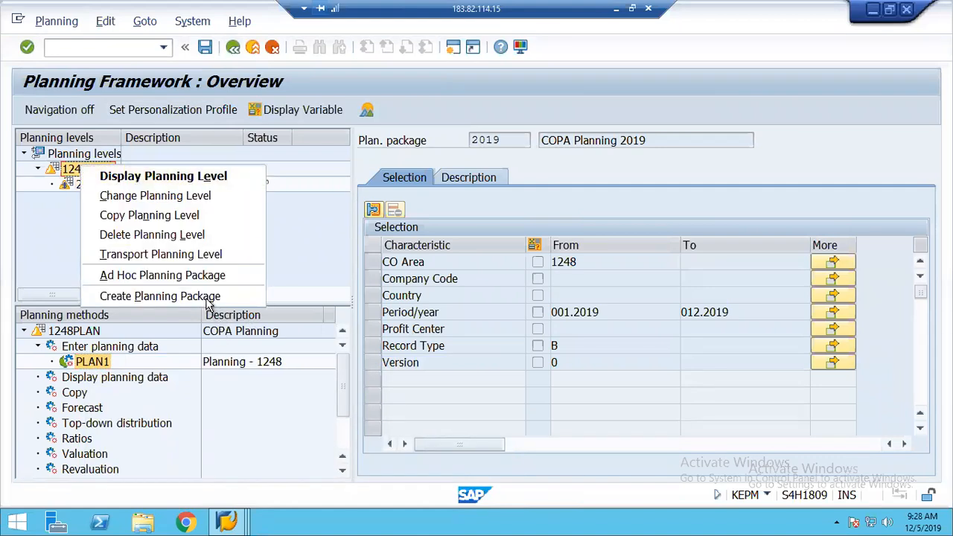
pyautogui.click(204, 235)
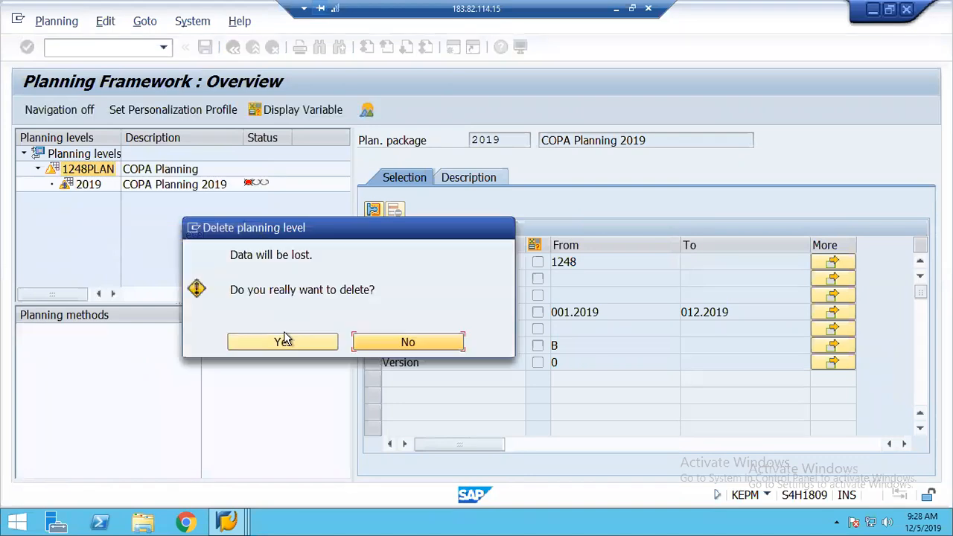
pyautogui.click(290, 345)
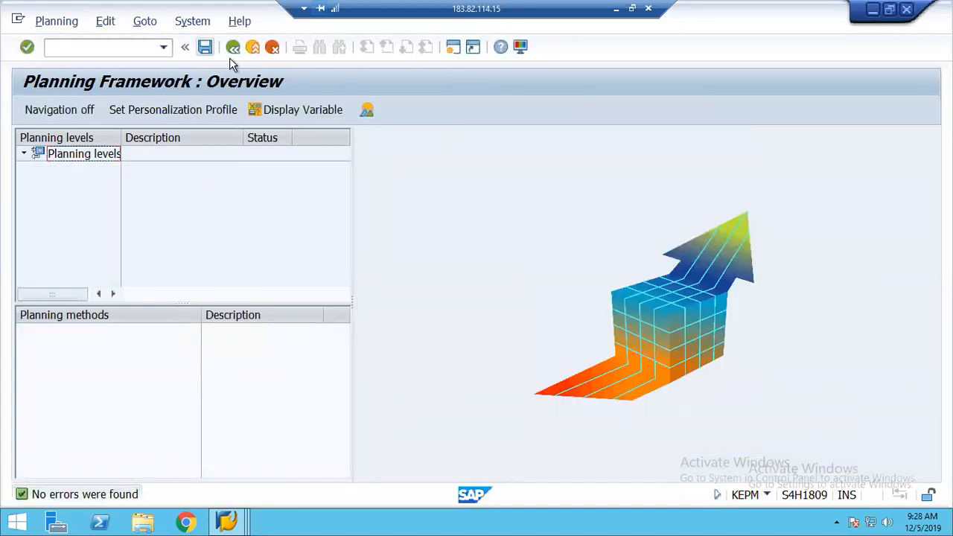
pyautogui.click(233, 48)
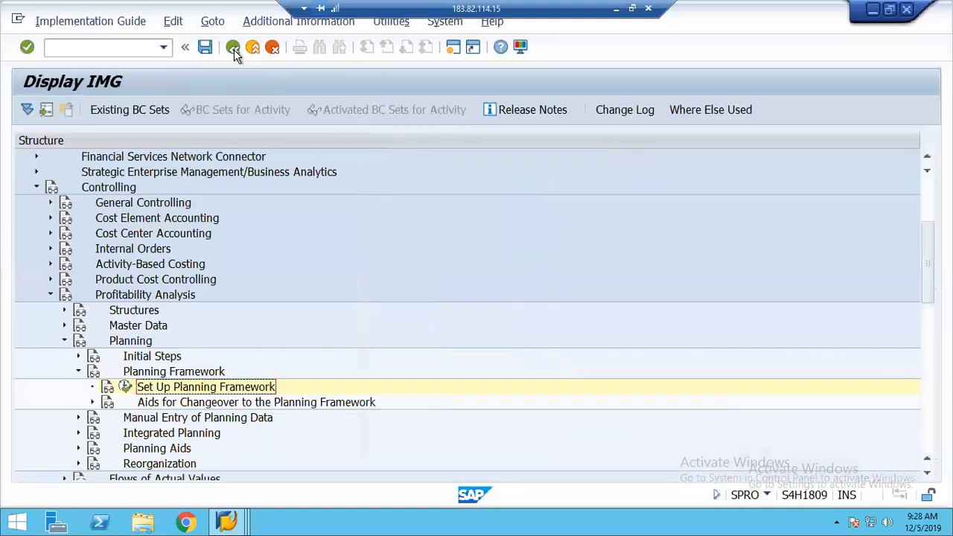
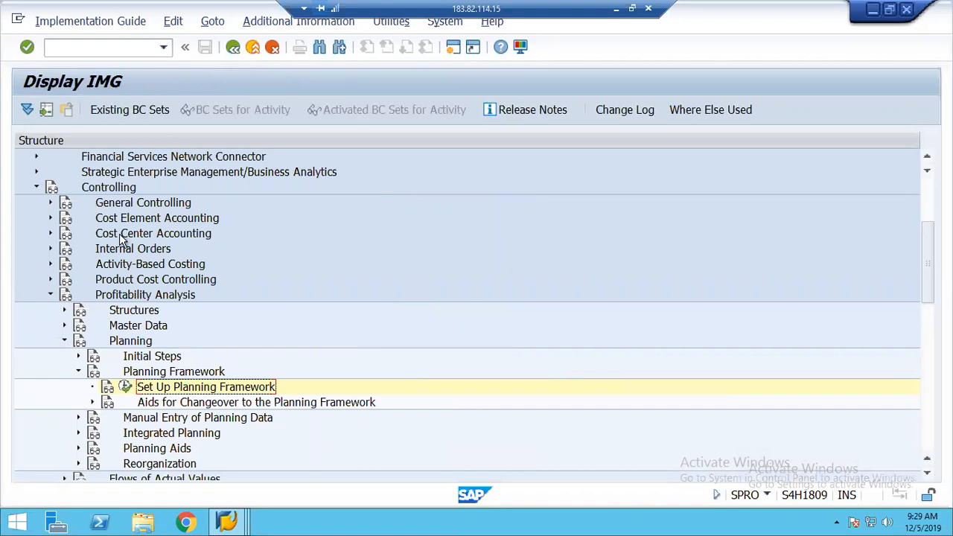
# In Set Up Planning Framework, create planning level 1248PLAN with description 'COPA Planning'
pyautogui.click(125, 387)
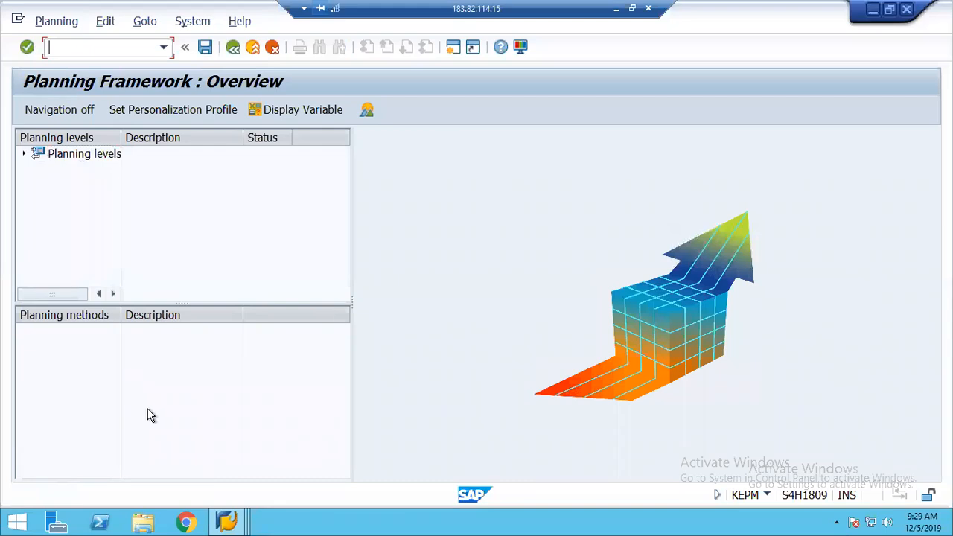
pyautogui.click(74, 158)
pyautogui.rightClick(74, 159)
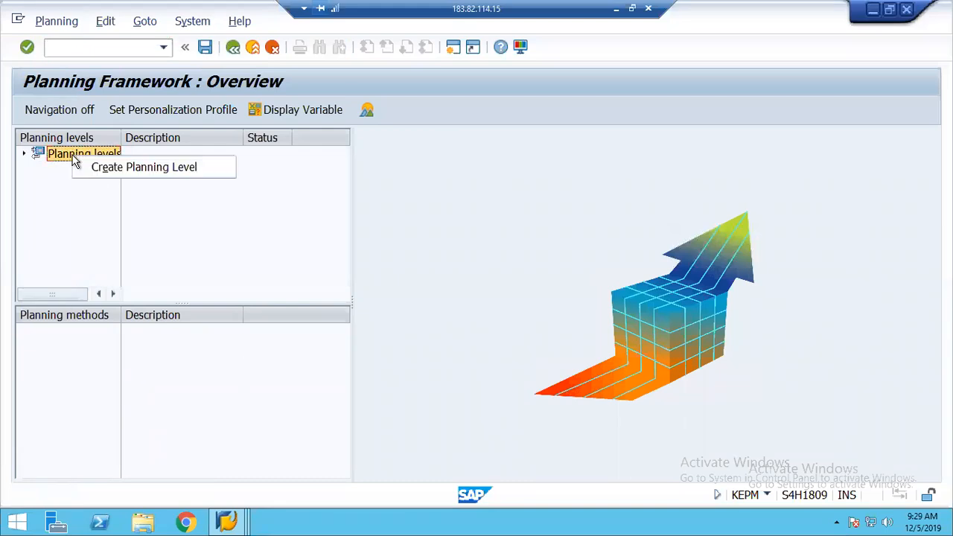
pyautogui.click(110, 167)
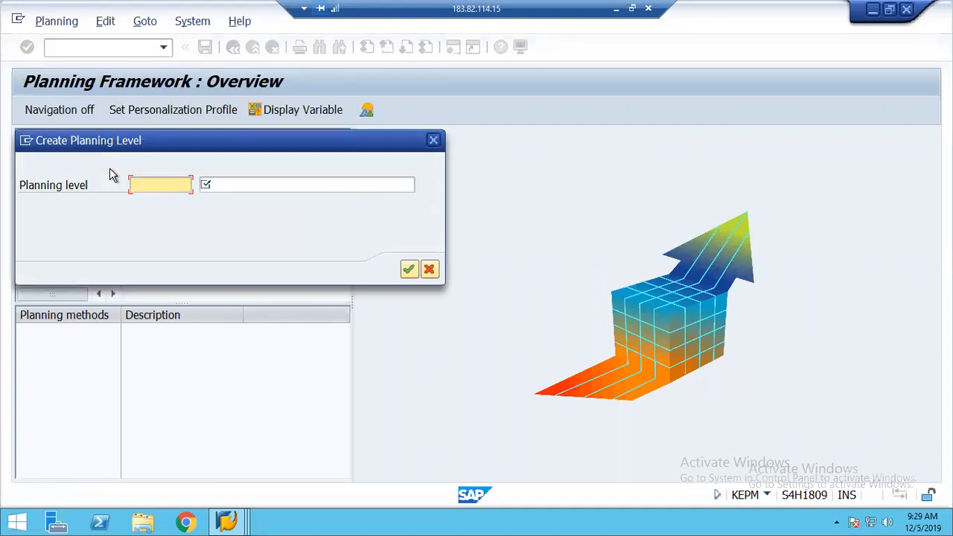
pyautogui.write('1248')
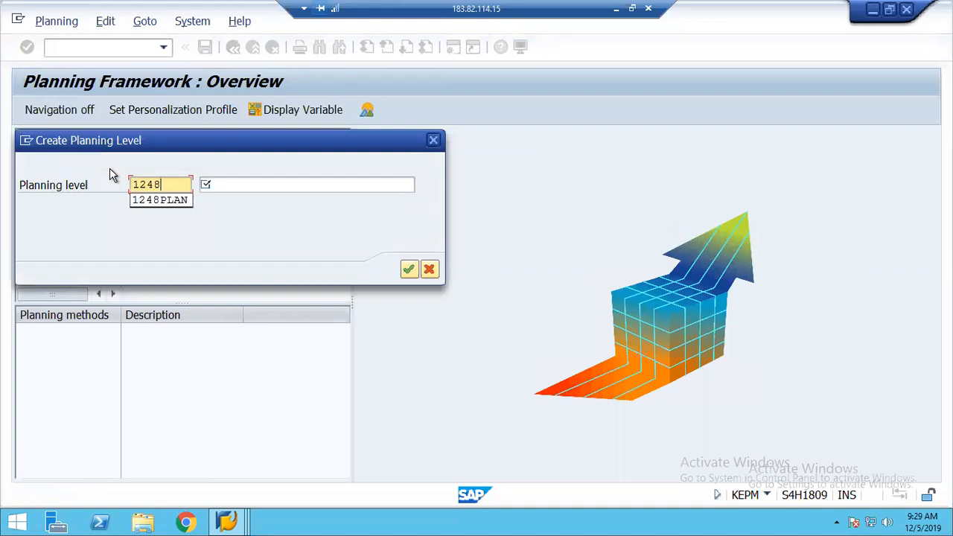
pyautogui.write('PLAN')
pyautogui.press('Tab')
pyautogui.write('COPA')
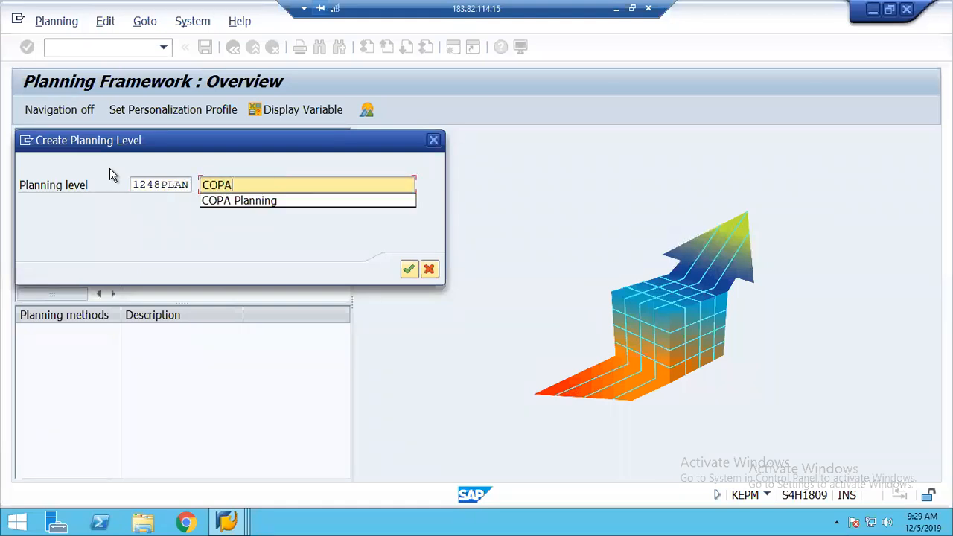
pyautogui.press('Down')
pyautogui.press('Return')
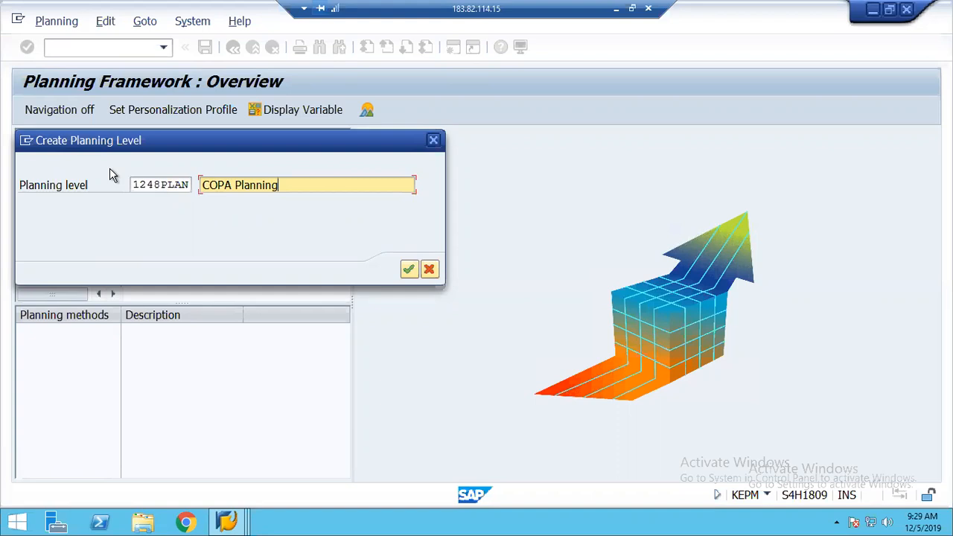
pyautogui.click(410, 269)
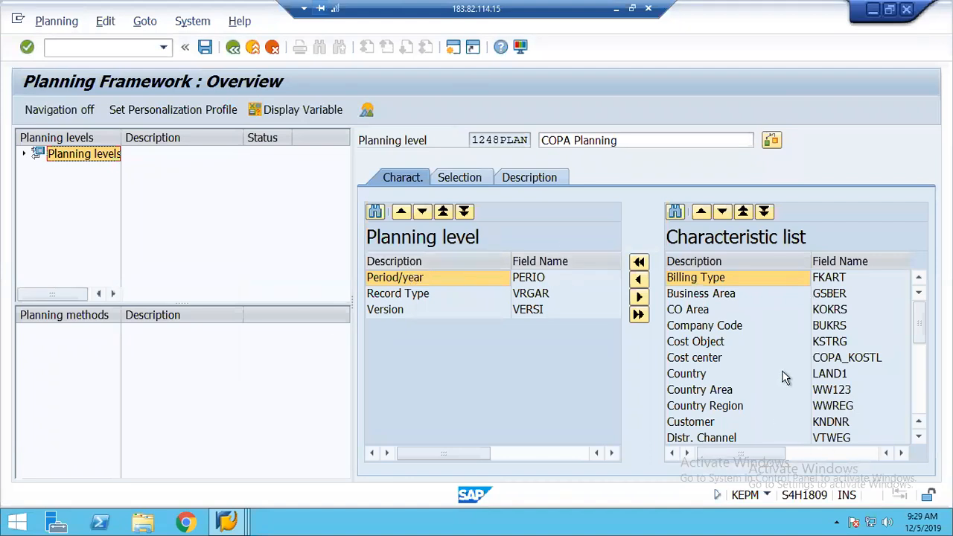
# Move Company Code and Profit Center into the 1248PLAN characteristics, giving five in total
pyautogui.click(704, 327)
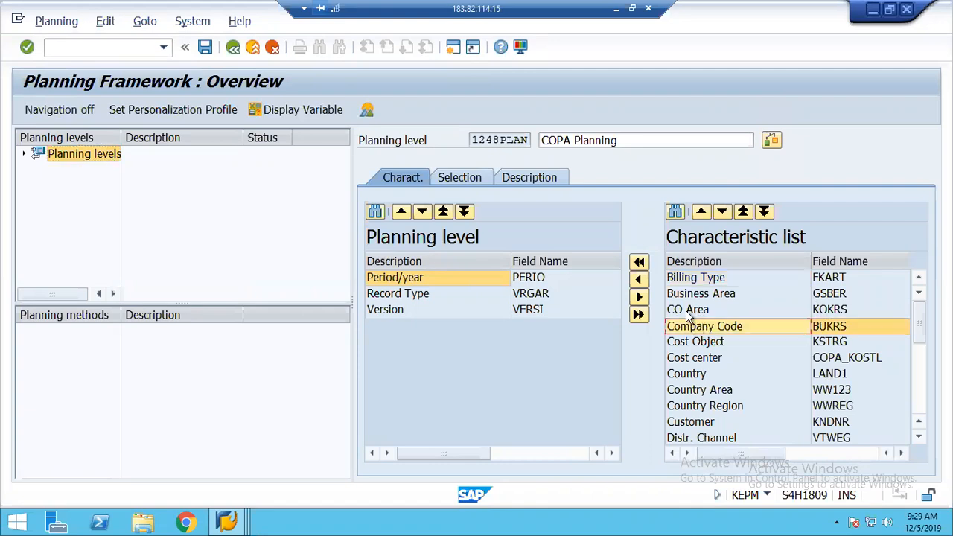
pyautogui.click(640, 283)
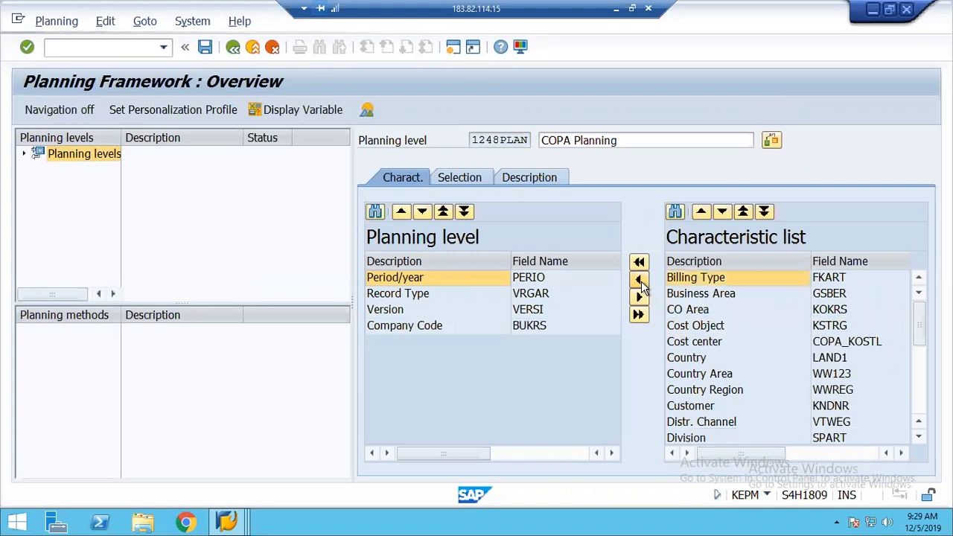
pyautogui.click(920, 397)
pyautogui.click(700, 374)
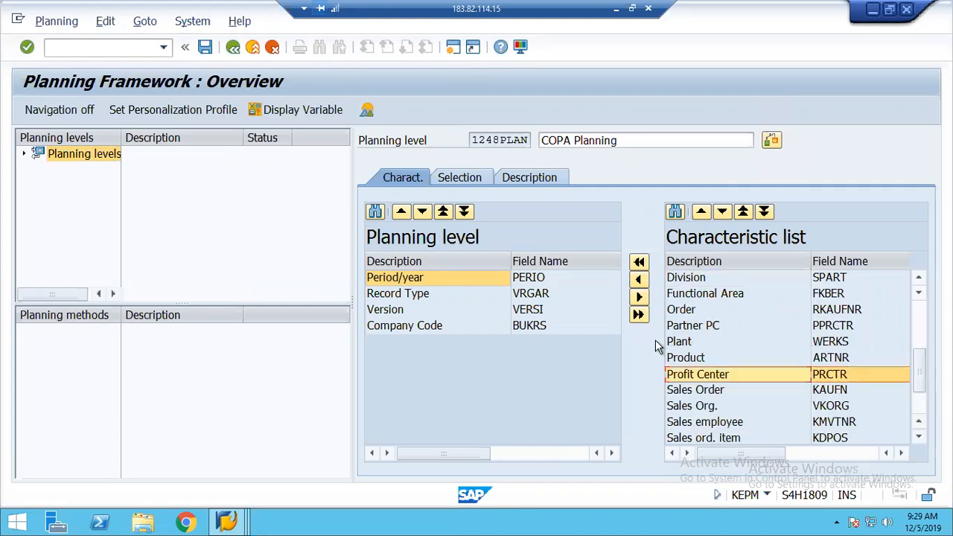
pyautogui.click(639, 280)
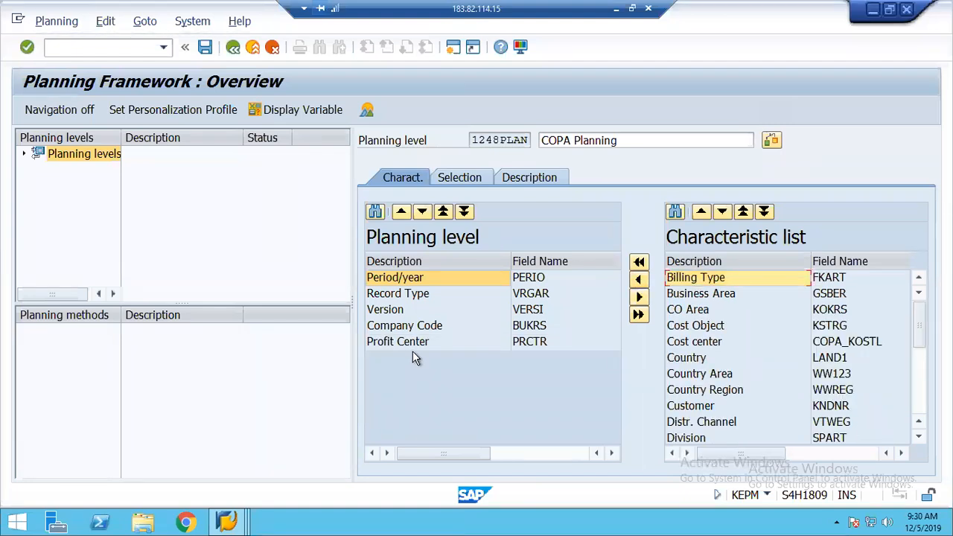
# Enter selection From values Record Type B, Version 0 and Company Code 2000
pyautogui.click(470, 182)
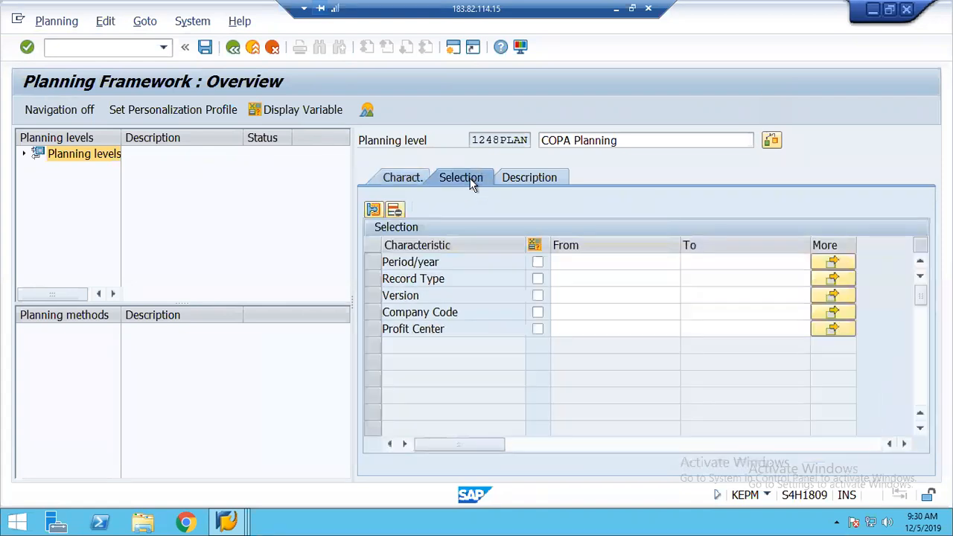
pyautogui.click(568, 279)
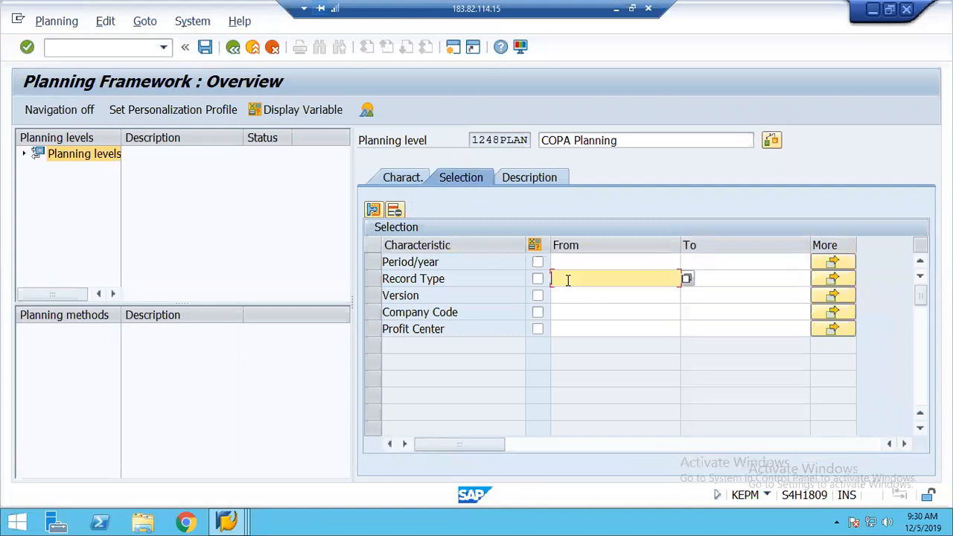
pyautogui.write('B')
pyautogui.click(565, 295)
pyautogui.write('0')
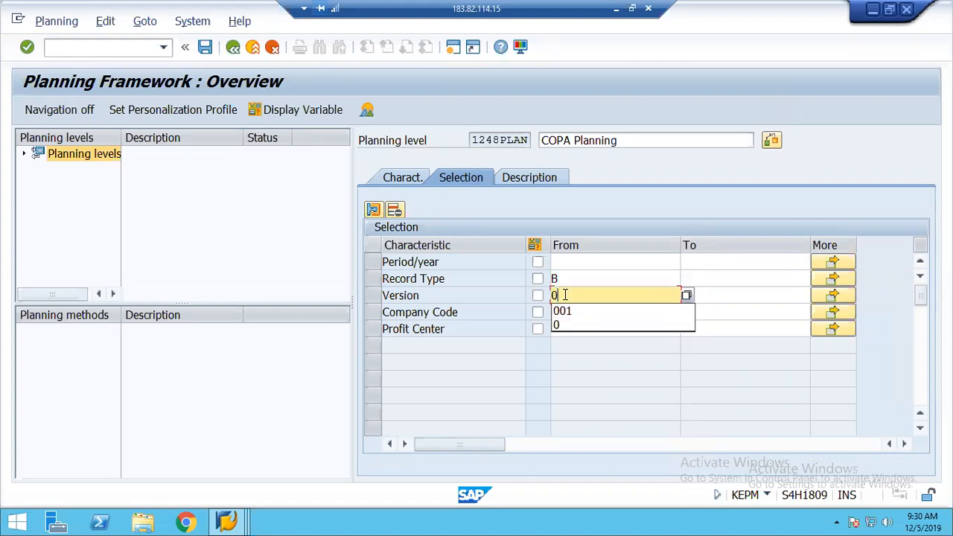
pyautogui.press('Tab')
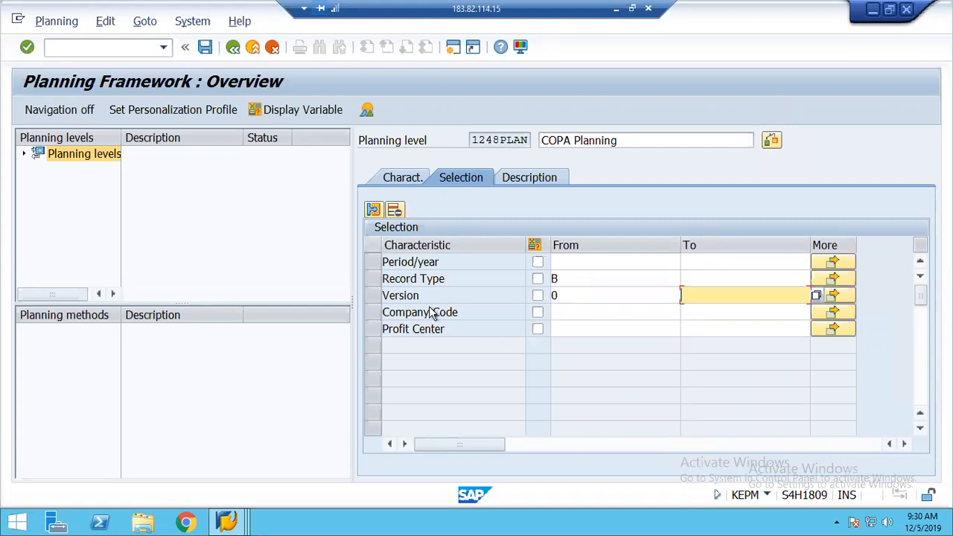
pyautogui.click(565, 312)
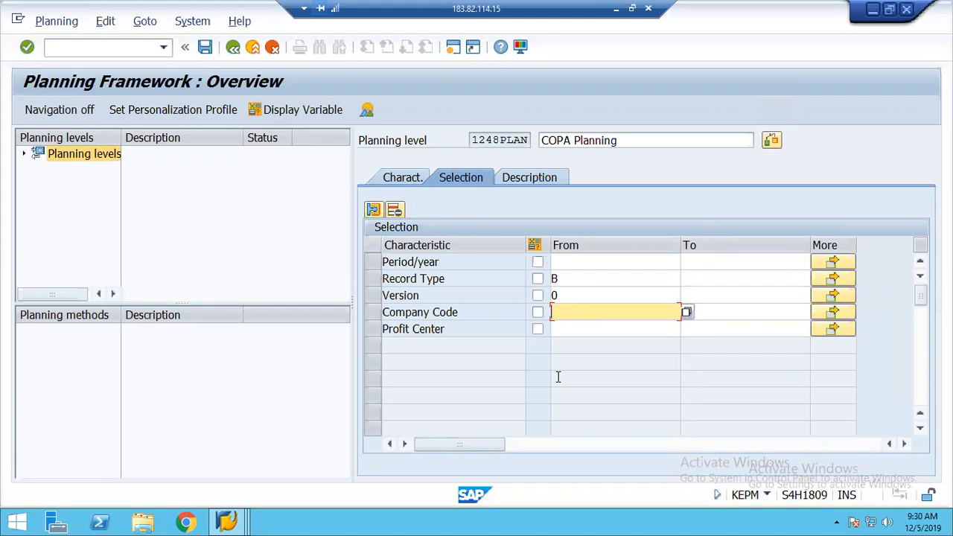
pyautogui.write('2000')
pyautogui.press('Tab')
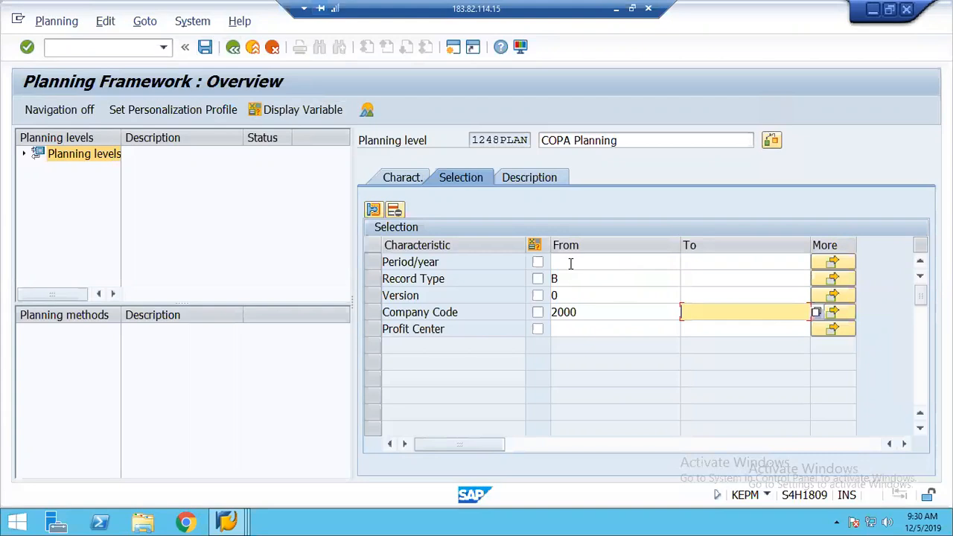
pyautogui.click(570, 264)
pyautogui.click(558, 329)
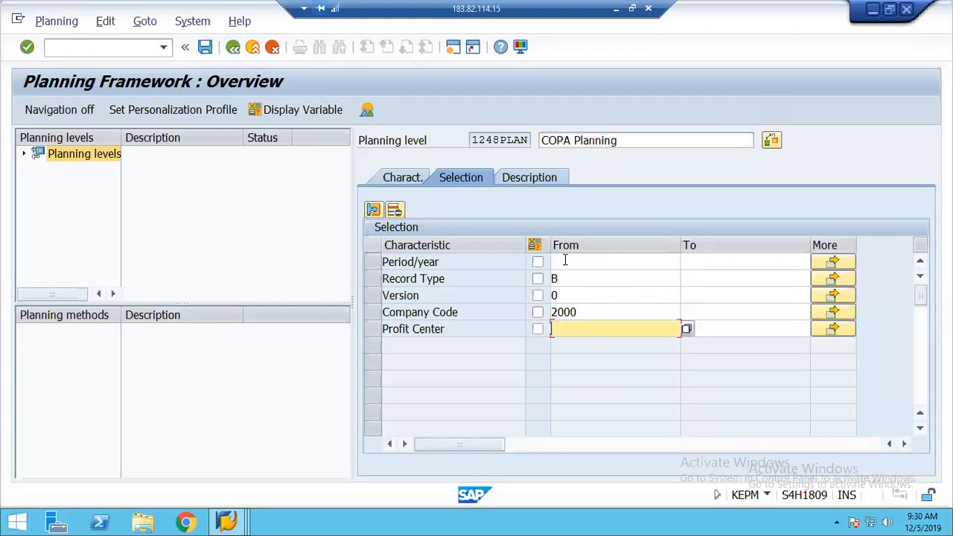
pyautogui.click(565, 261)
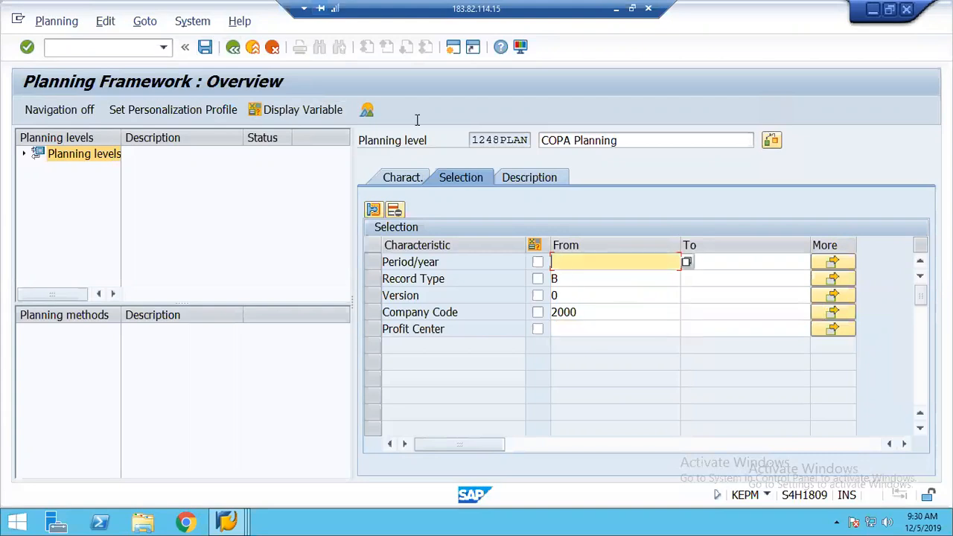
# After the save error requiring CO Area, add CO Area to the 1248PLAN characteristics
pyautogui.click(205, 48)
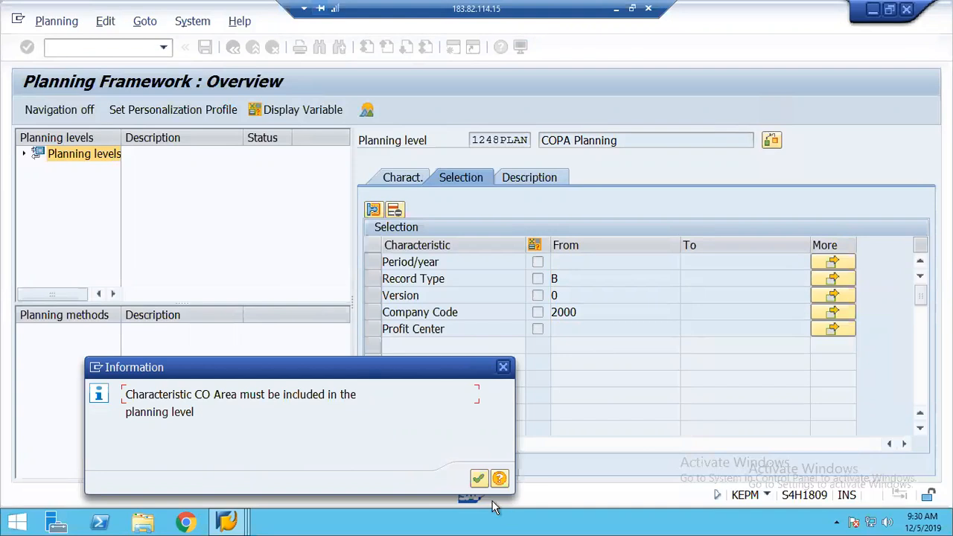
pyautogui.click(479, 478)
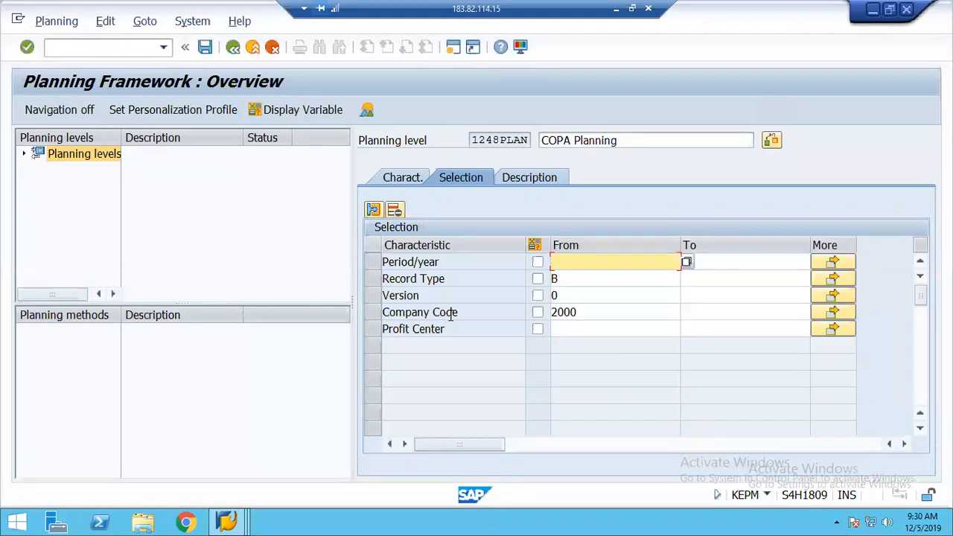
pyautogui.click(395, 180)
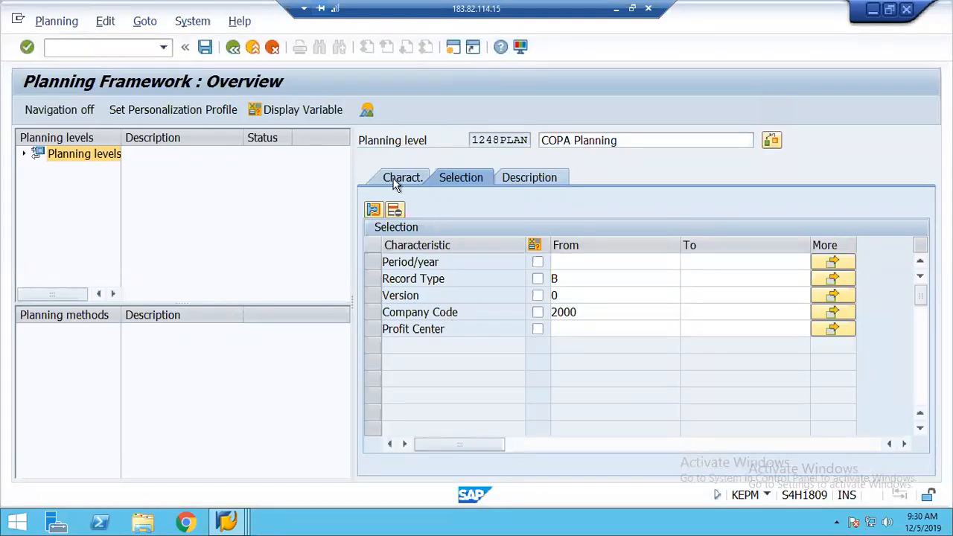
pyautogui.click(693, 312)
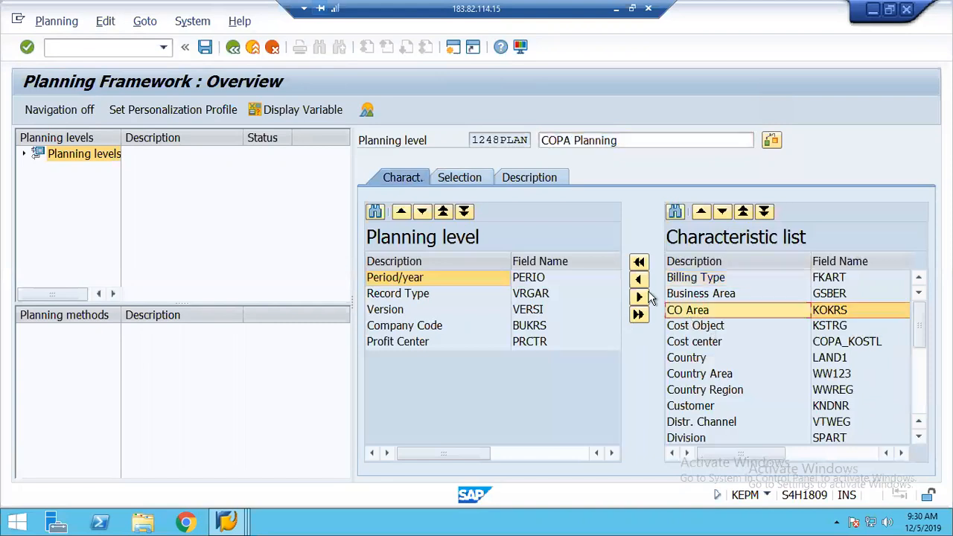
pyautogui.click(463, 180)
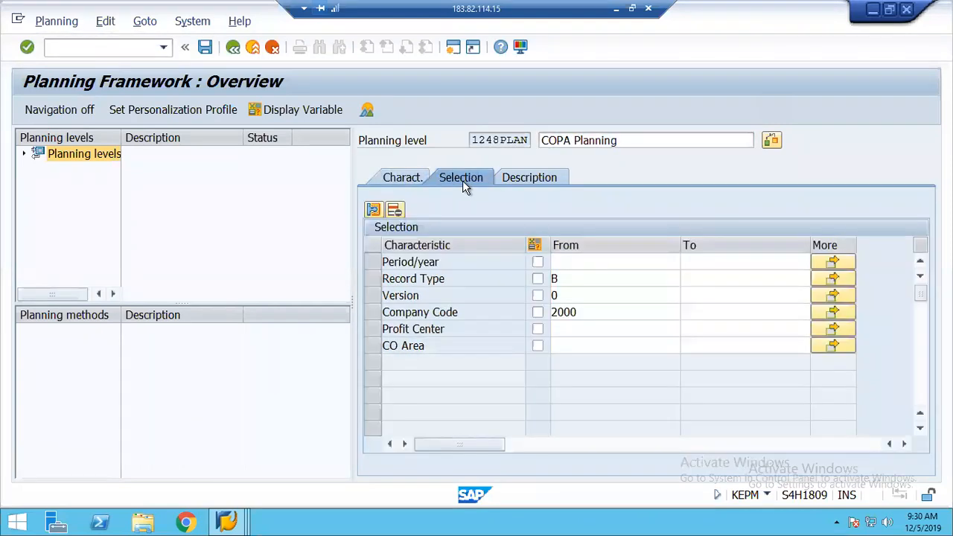
# Restrict CO Area to 1248 and save planning level 1248PLAN
pyautogui.click(562, 346)
pyautogui.write('1248')
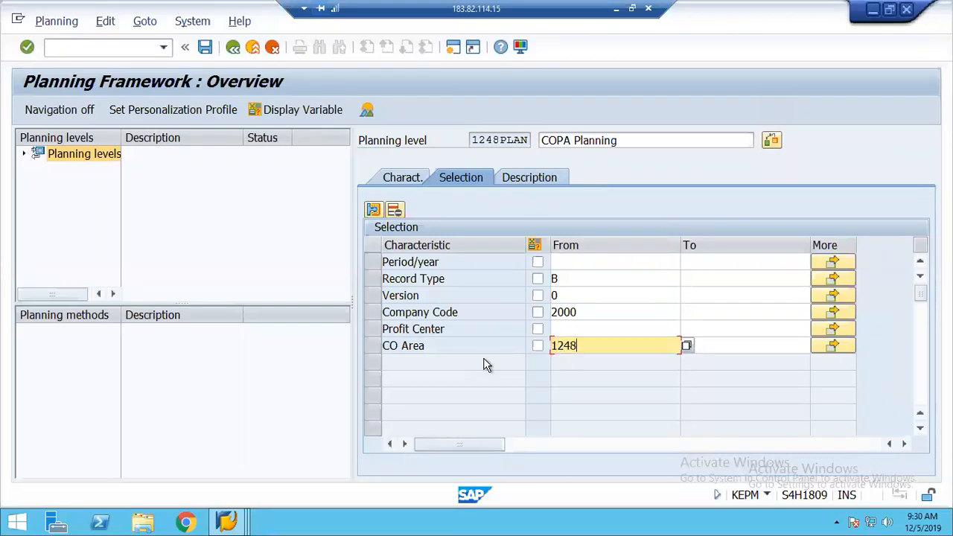
pyautogui.click(205, 47)
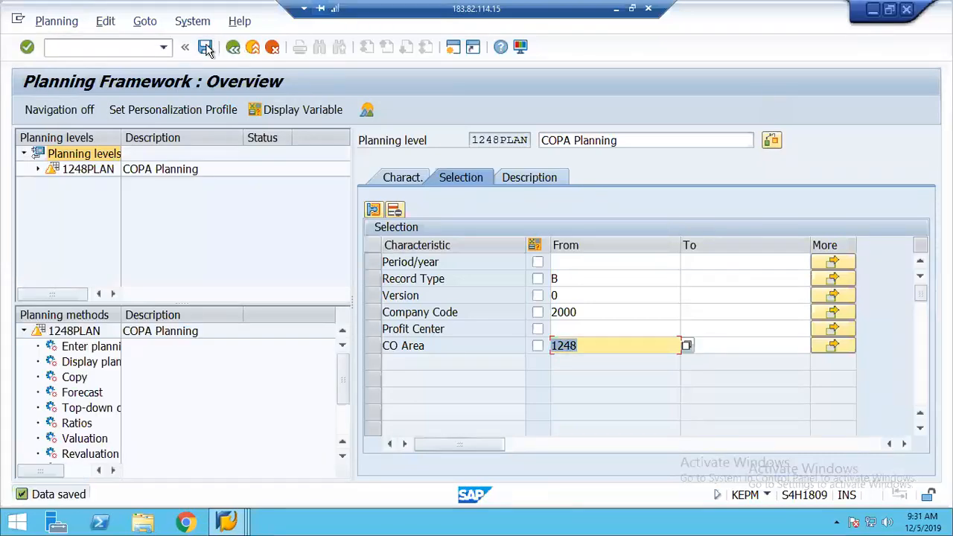
pyautogui.click(78, 171)
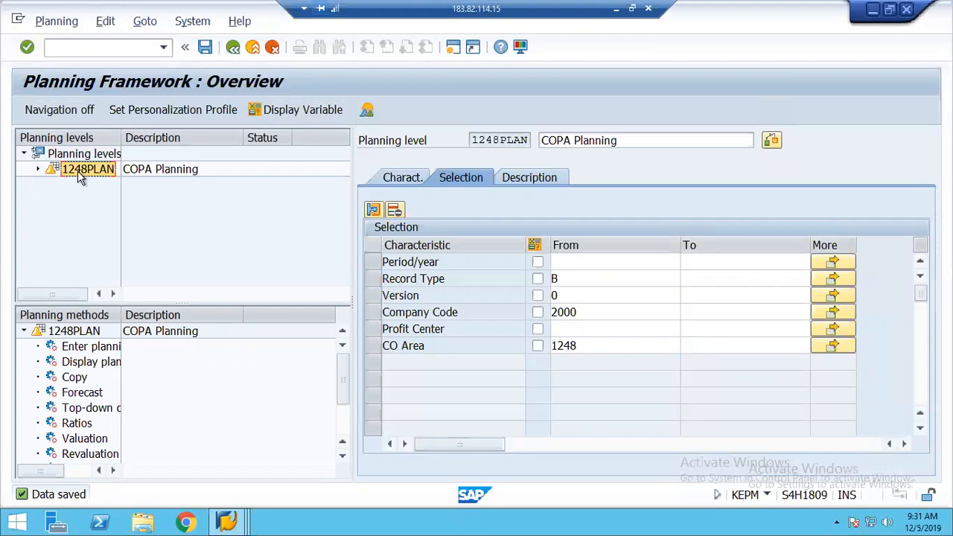
# Create planning package 2019 described 'COPA Planning 2019' under planning level 1248PLAN
pyautogui.click(74, 169)
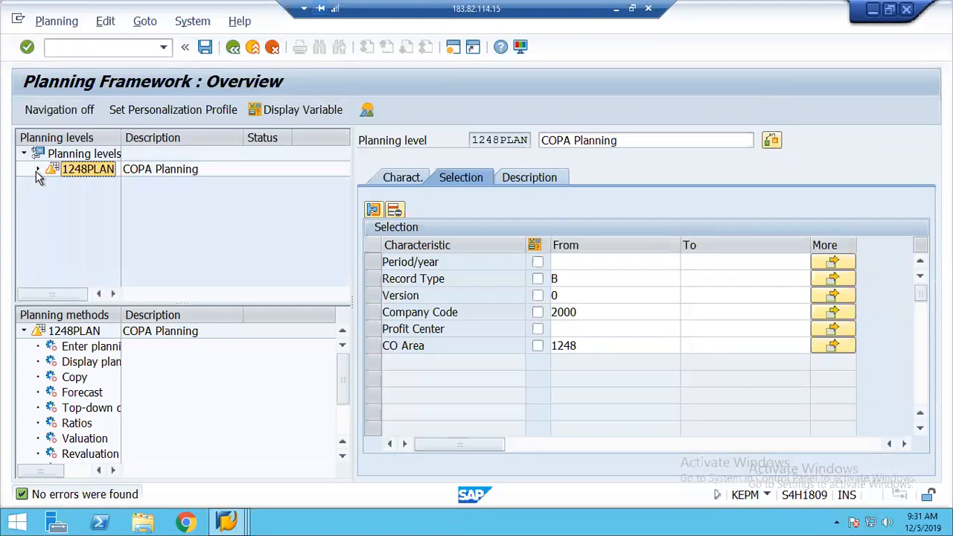
pyautogui.rightClick(76, 169)
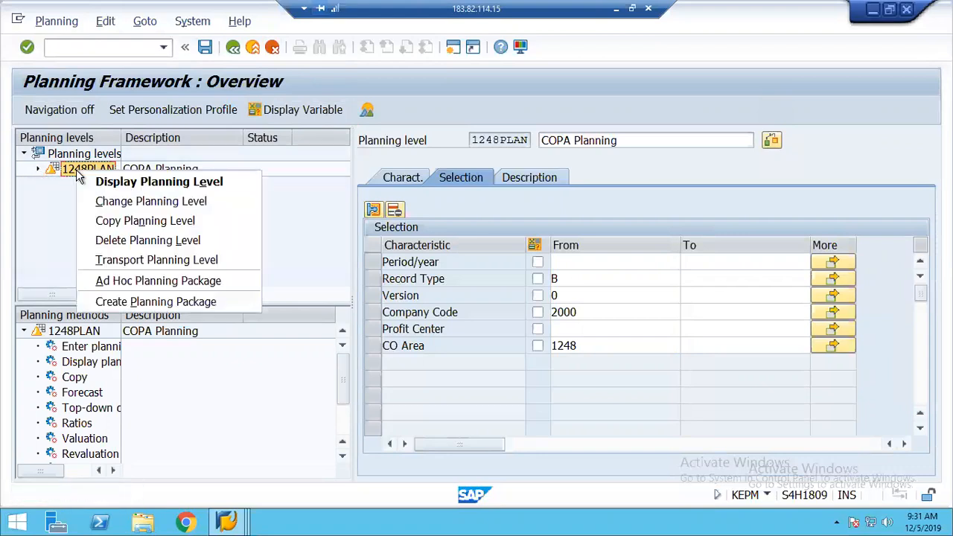
pyautogui.click(184, 302)
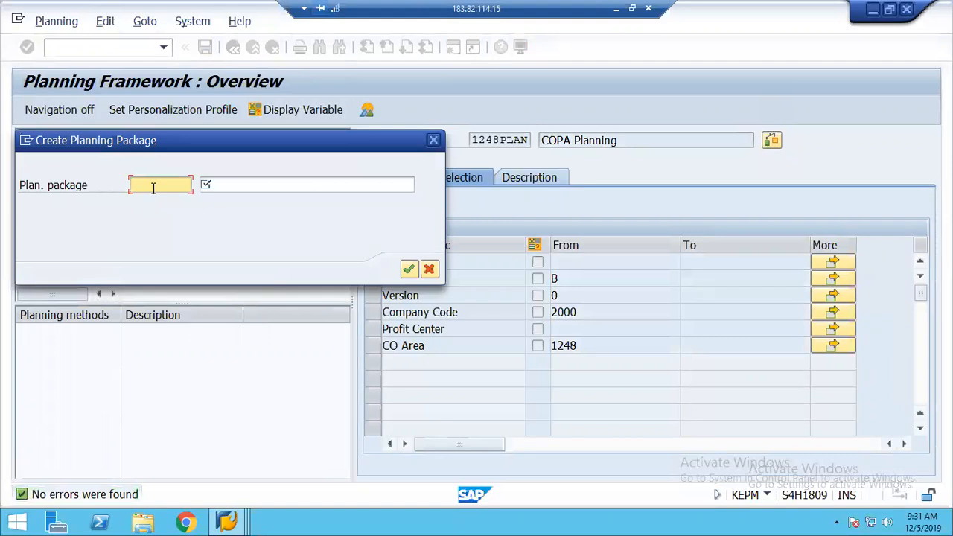
pyautogui.write('2019')
pyautogui.press('Tab')
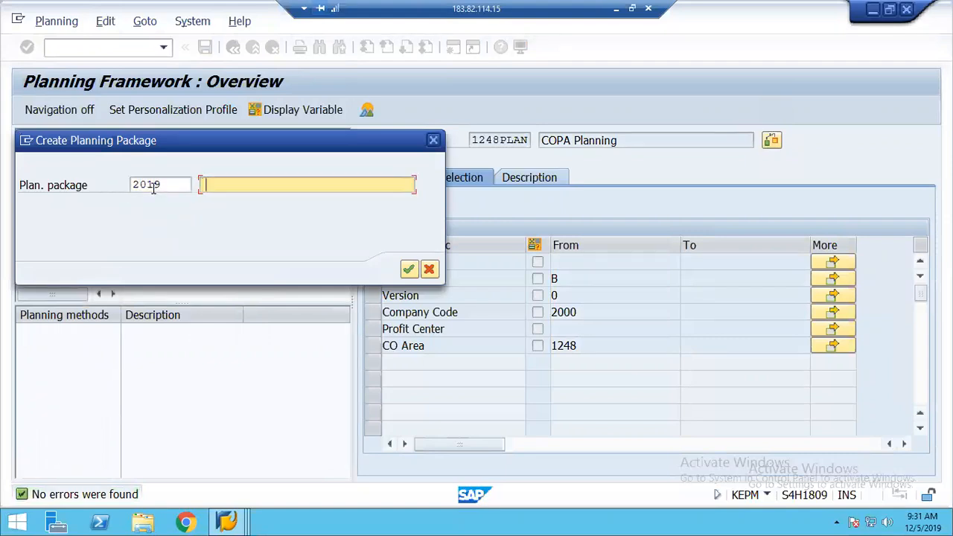
pyautogui.press('Down')
pyautogui.press('Return')
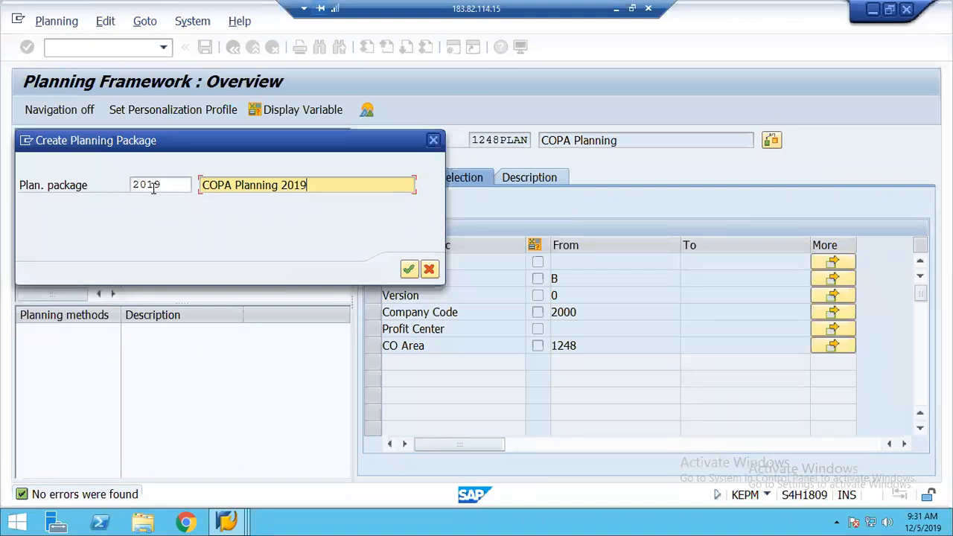
pyautogui.click(406, 268)
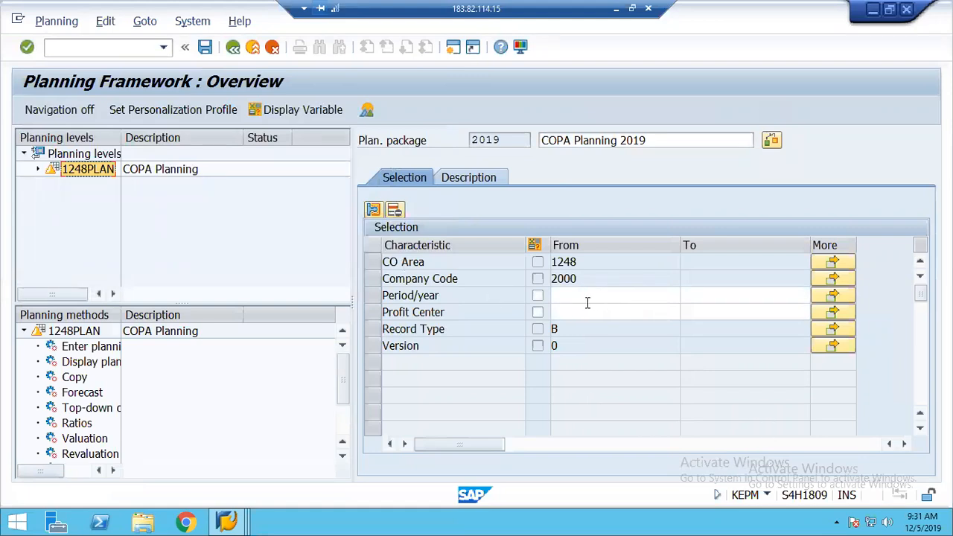
# Set package 2019's Period/year range to 001.2019 through 012.2019 and save it
pyautogui.click(569, 297)
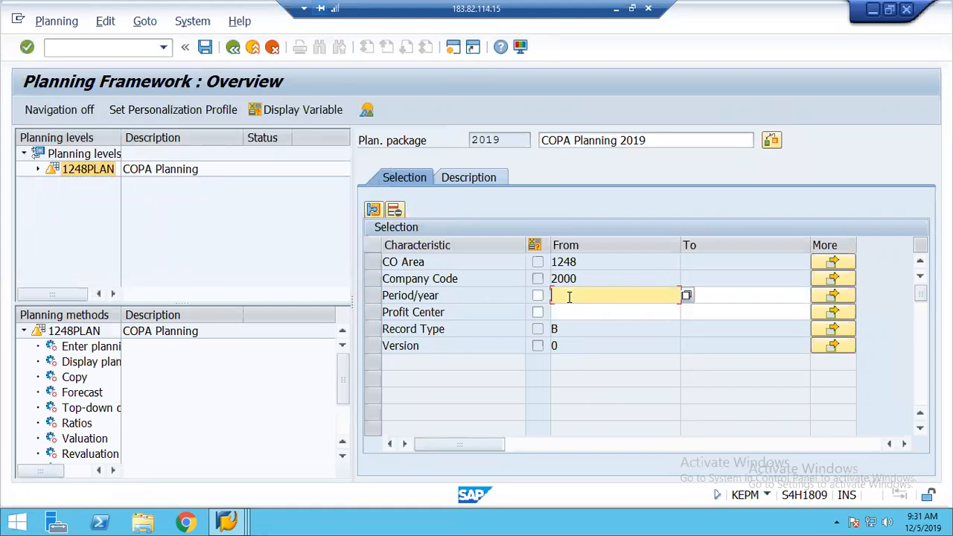
pyautogui.write('001')
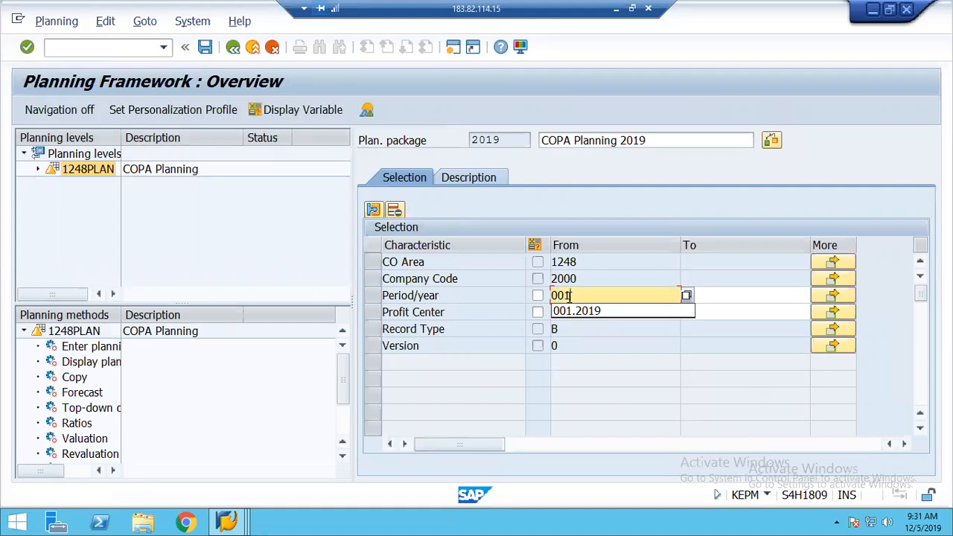
pyautogui.press('Down')
pyautogui.press('Return')
pyautogui.press('Tab')
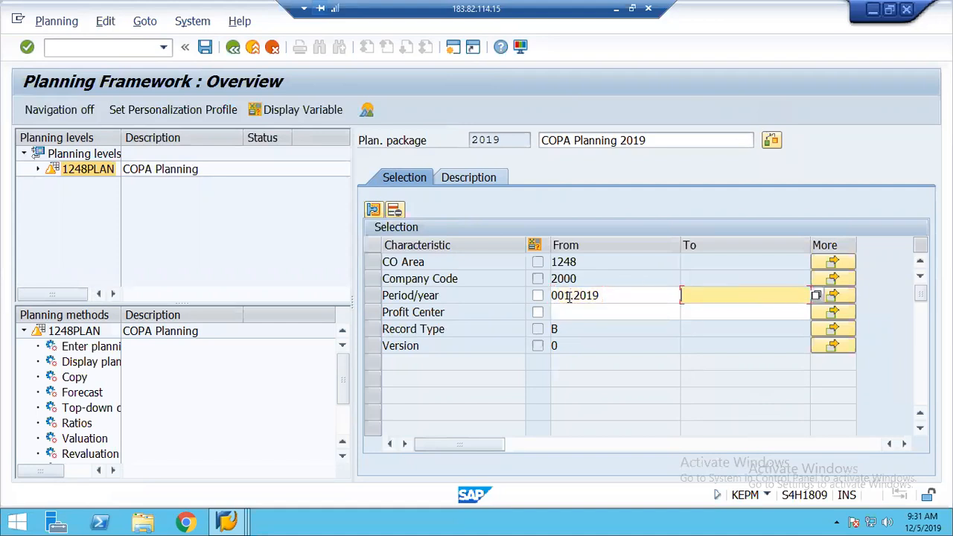
pyautogui.write('012.201')
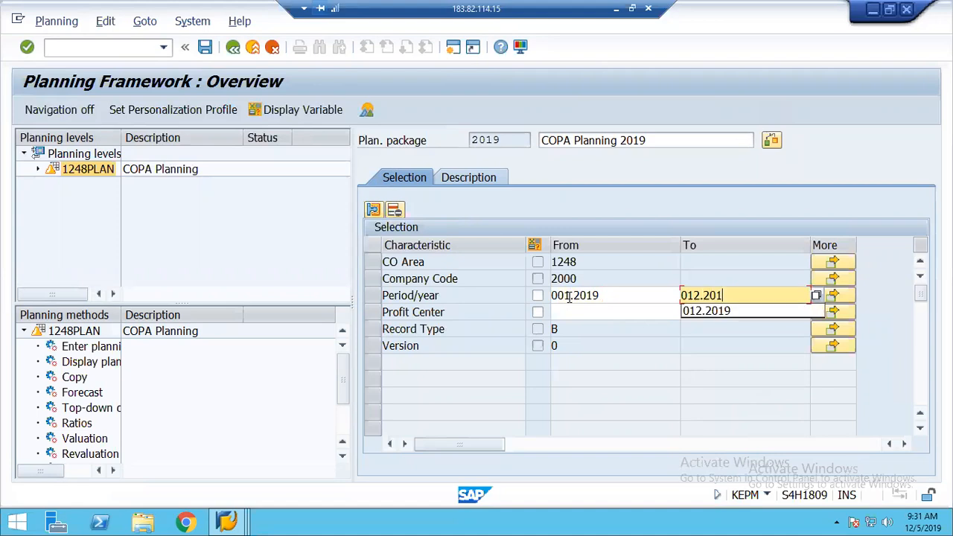
pyautogui.write('9')
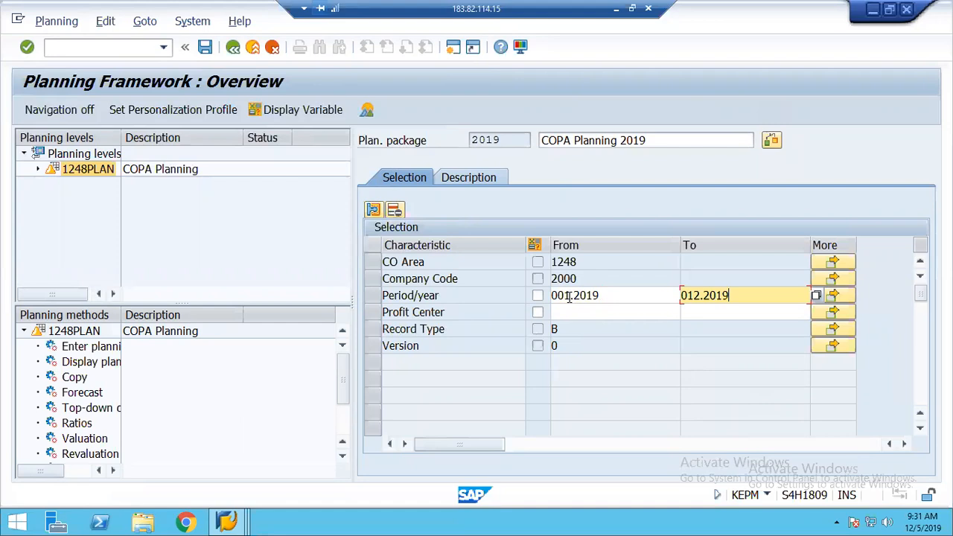
pyautogui.click(574, 314)
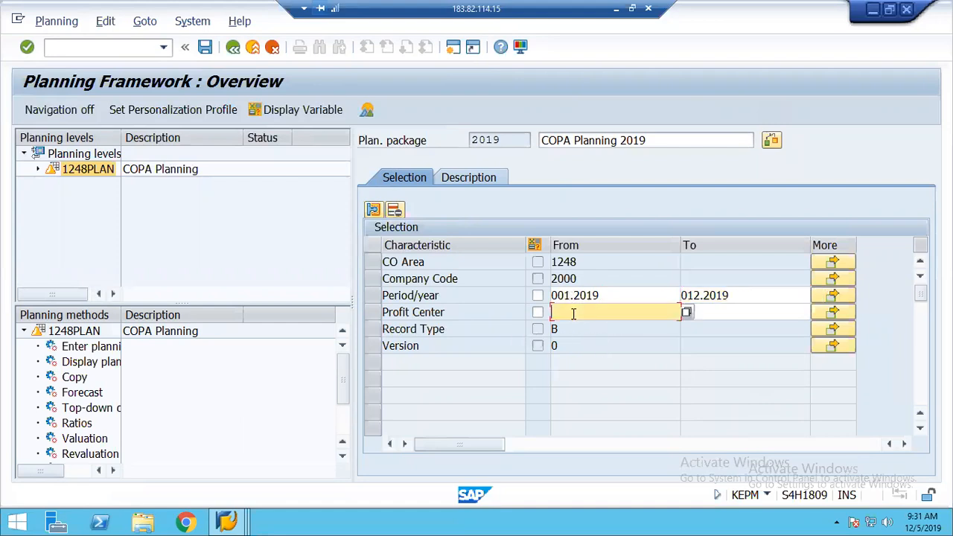
pyautogui.click(209, 51)
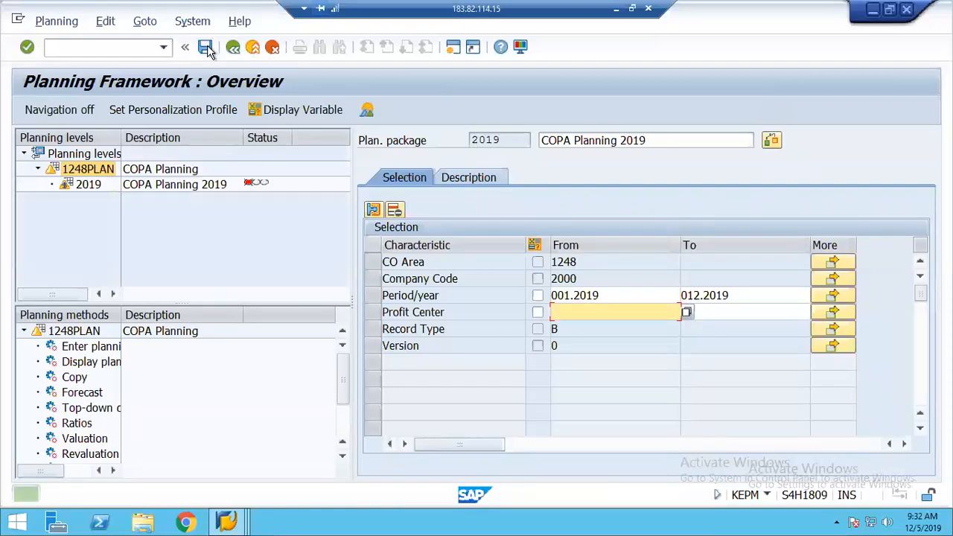
# Open package 2019 and select the Enter planning data method
pyautogui.doubleClick(87, 185)
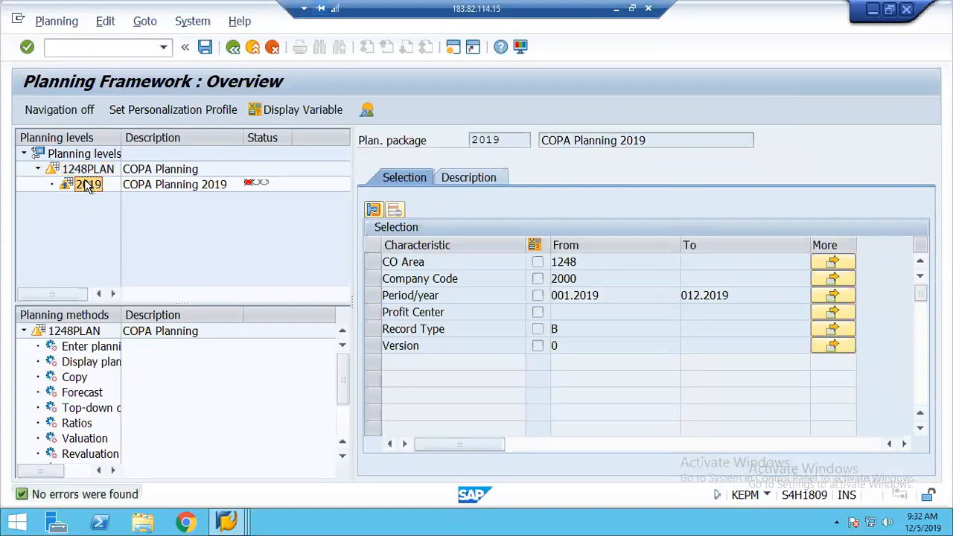
pyautogui.click(86, 350)
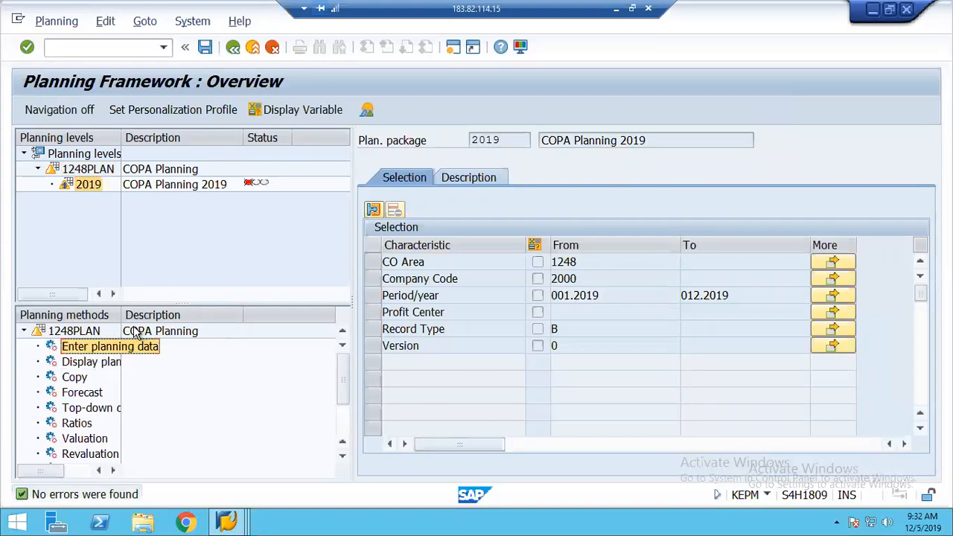
pyautogui.moveTo(152, 315); pyautogui.dragTo(226, 314)
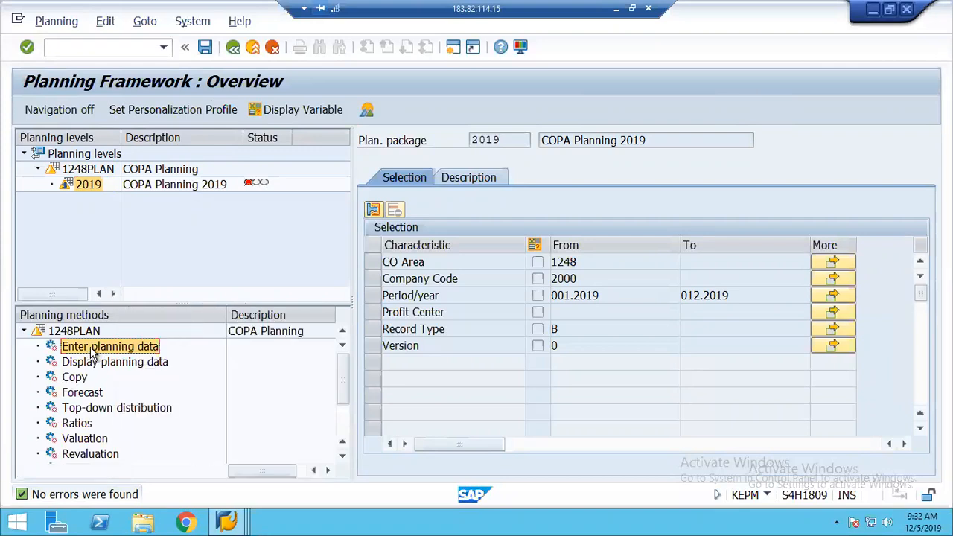
pyautogui.rightClick(93, 353)
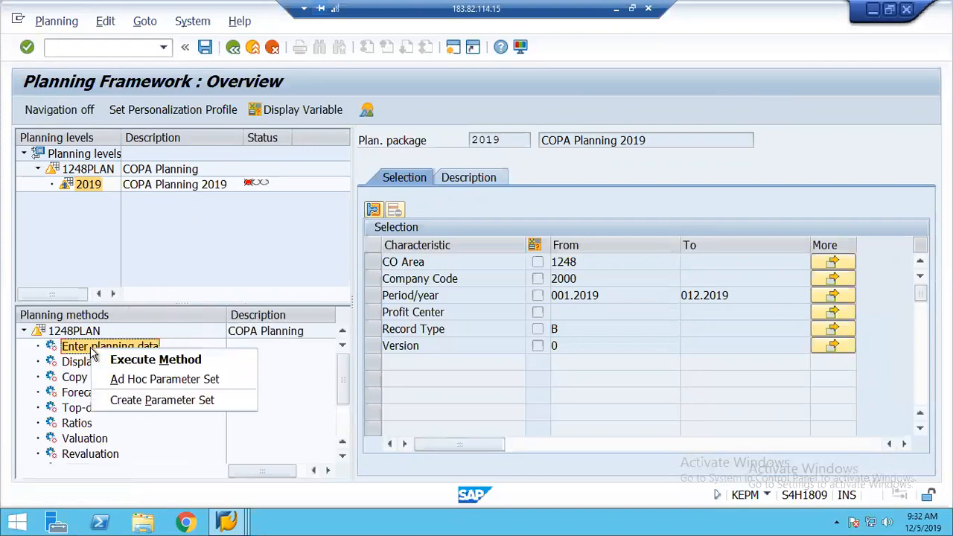
# Create parameter set COPAPLAN with description 'COPA Planning' for Enter planning data
pyautogui.click(190, 402)
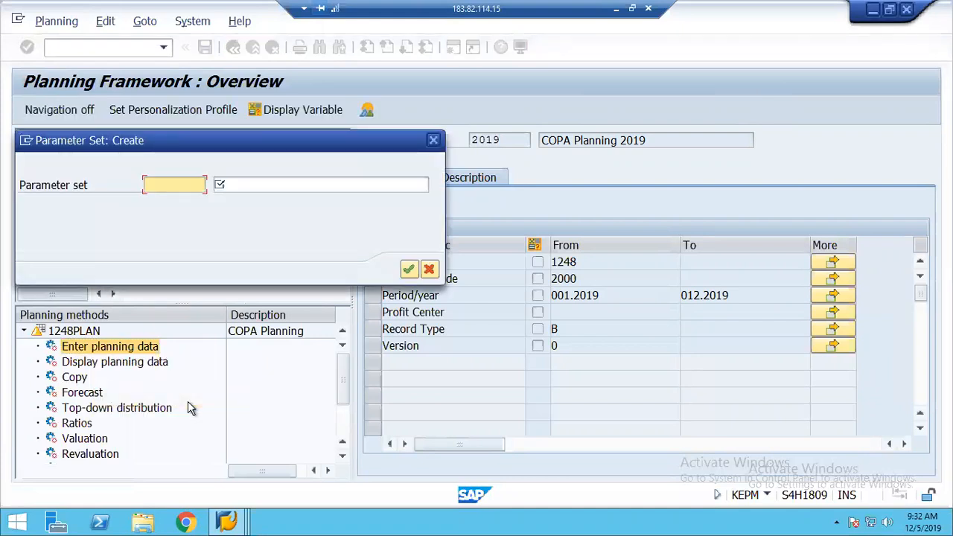
pyautogui.press('BackSpace')
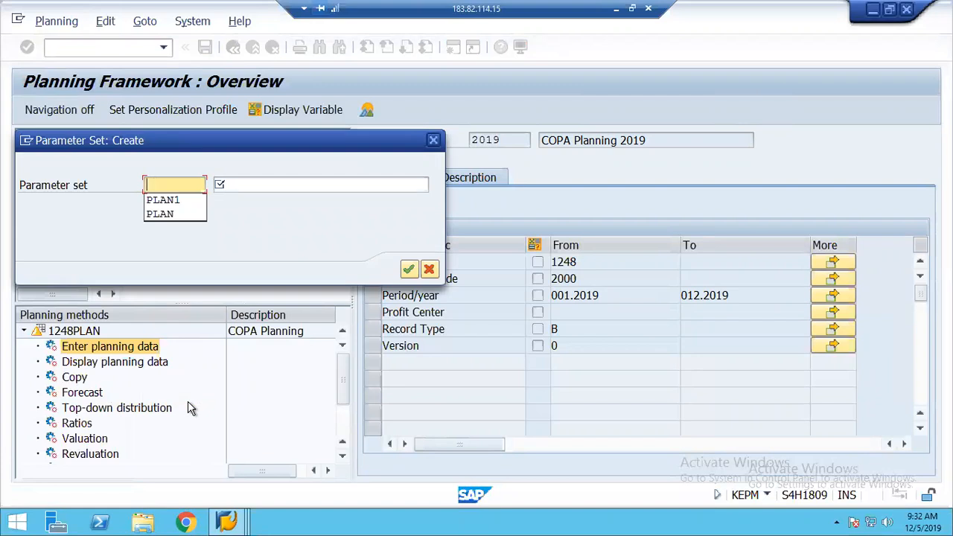
pyautogui.write('CO')
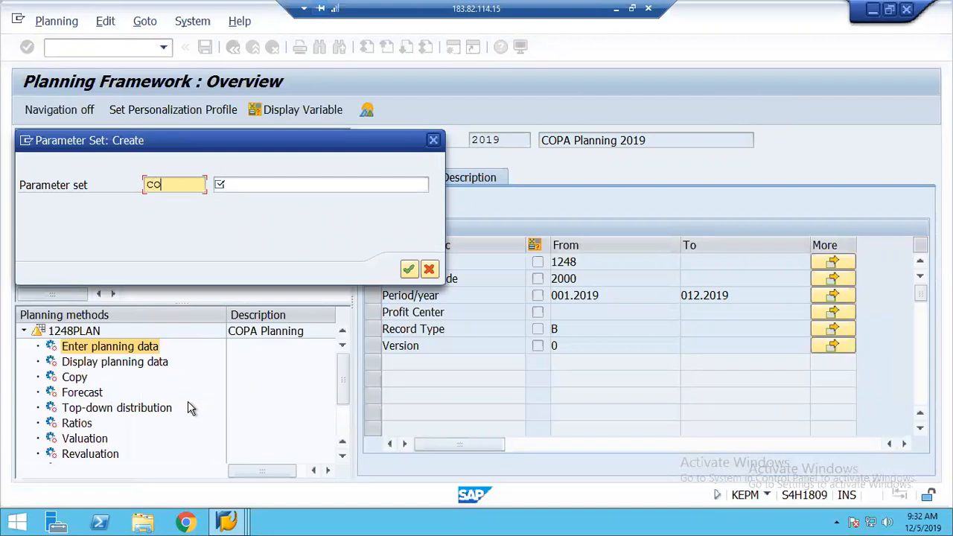
pyautogui.write('PAPLAN')
pyautogui.press('Tab')
pyautogui.write('COPA Planning')
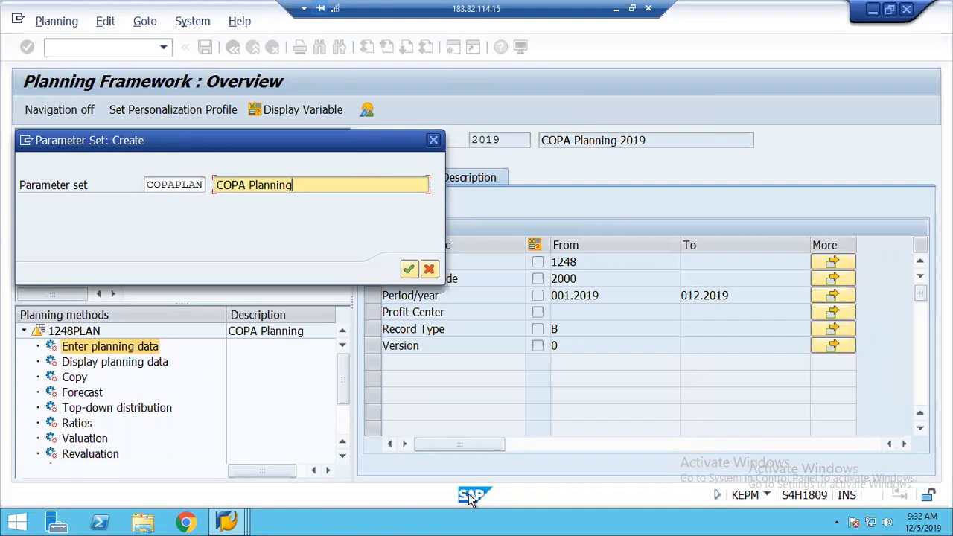
pyautogui.click(409, 269)
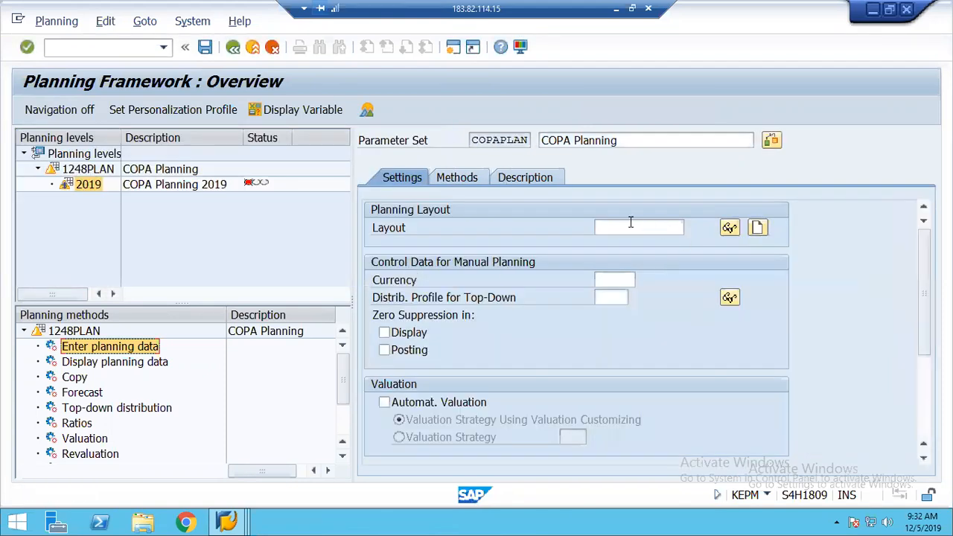
# Start a new planning layout with Profit Center as the lead column
pyautogui.click(631, 226)
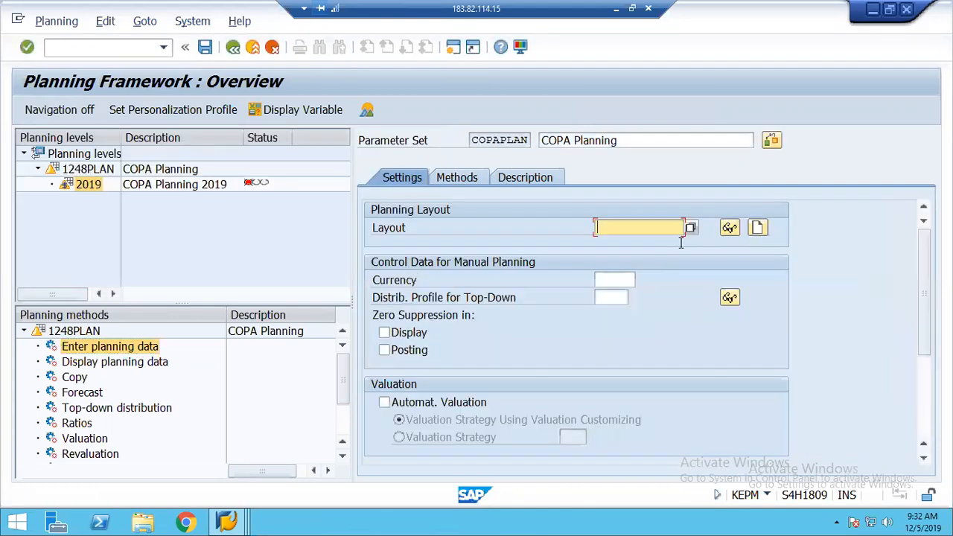
pyautogui.click(758, 228)
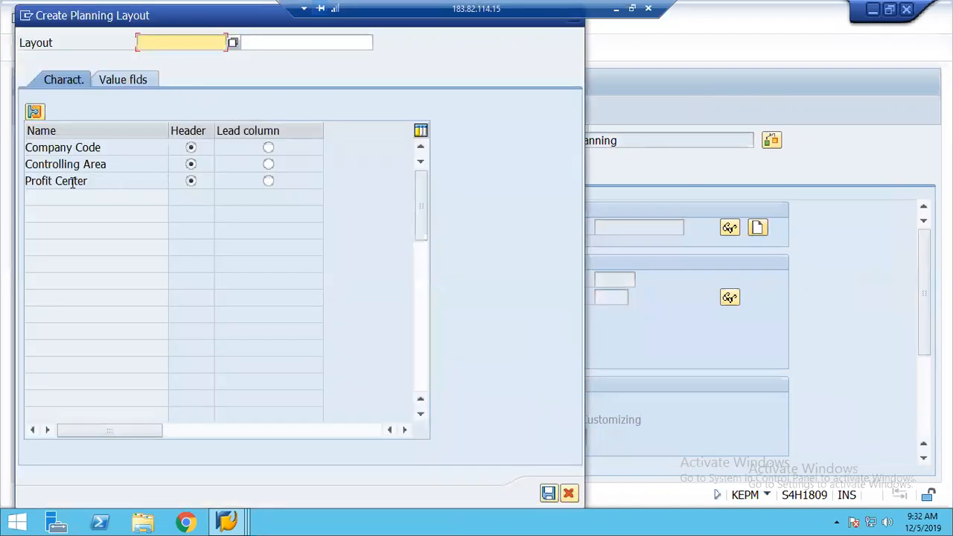
pyautogui.click(268, 181)
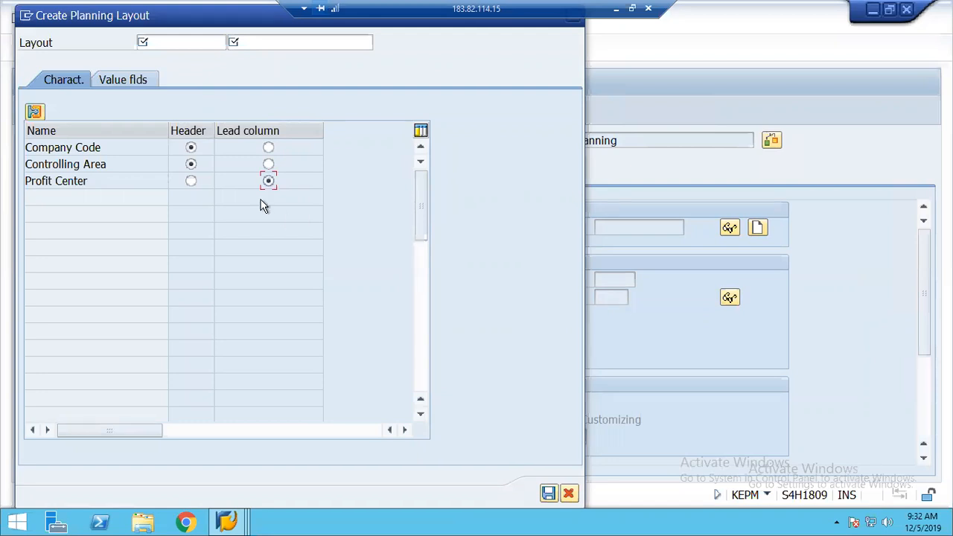
# Name the layout COPA, described 'COPA Layout 1248', and attempt to save it
pyautogui.click(159, 46)
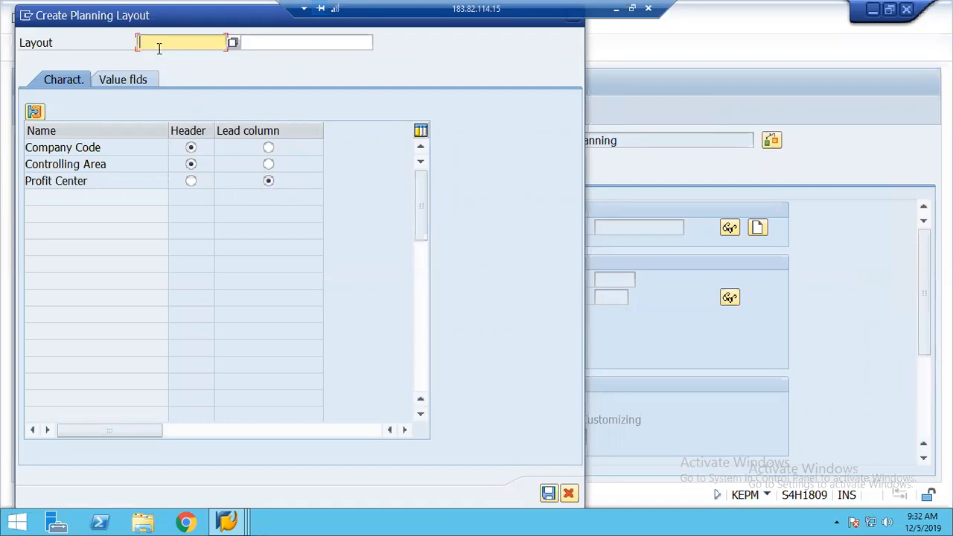
pyautogui.write('COPA124')
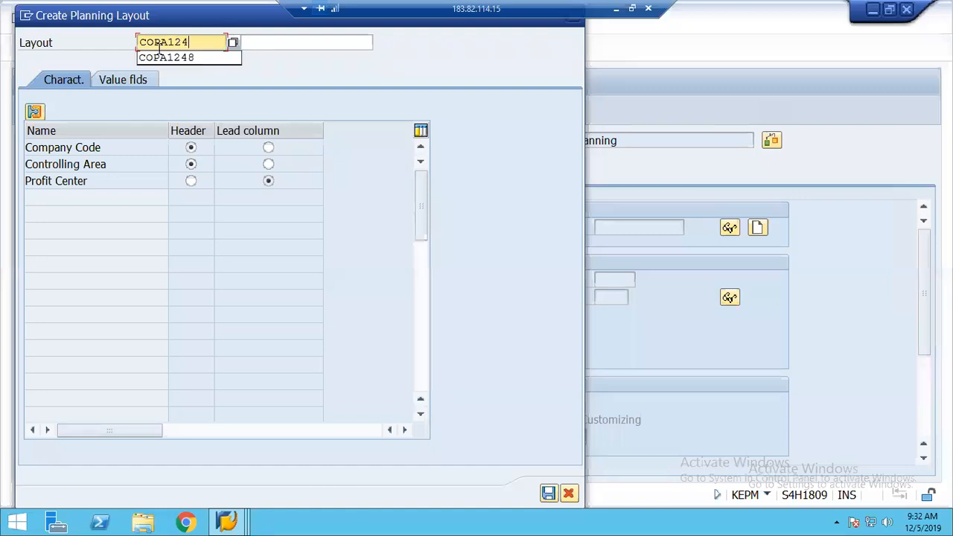
pyautogui.write('8')
pyautogui.press('BackSpace')
pyautogui.press('BackSpace')
pyautogui.press('BackSpace')
pyautogui.press('BackSpace')
pyautogui.press('BackSpace')
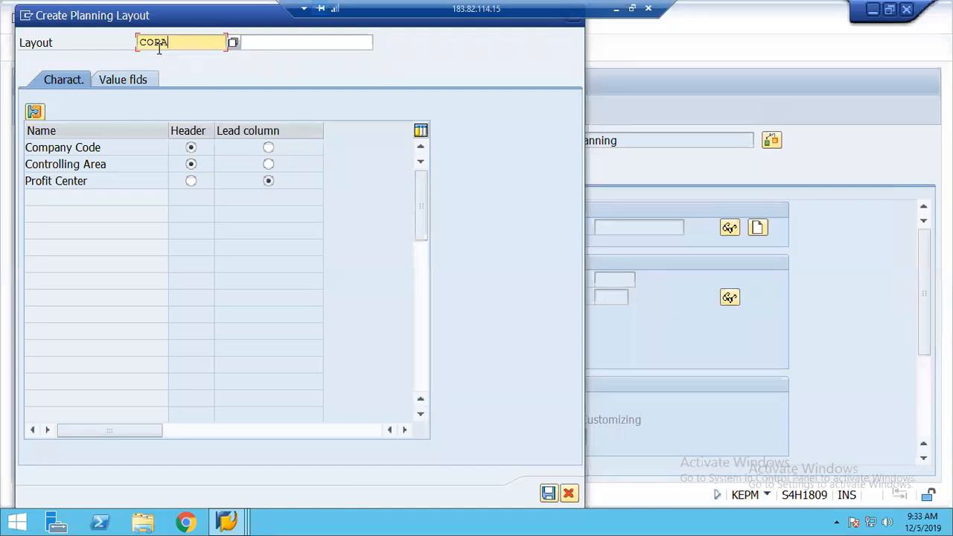
pyautogui.write('A')
pyautogui.press('Tab')
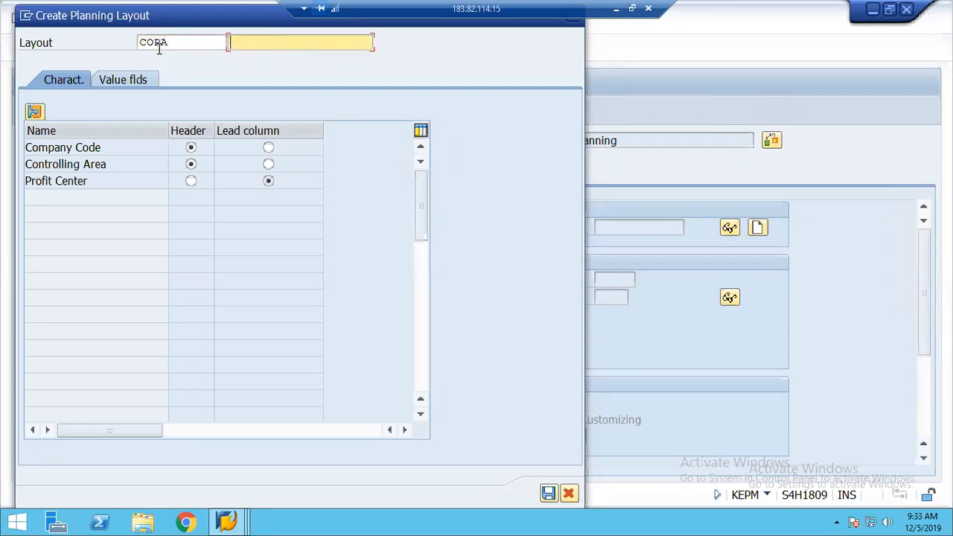
pyautogui.write('COPA')
pyautogui.press('Down')
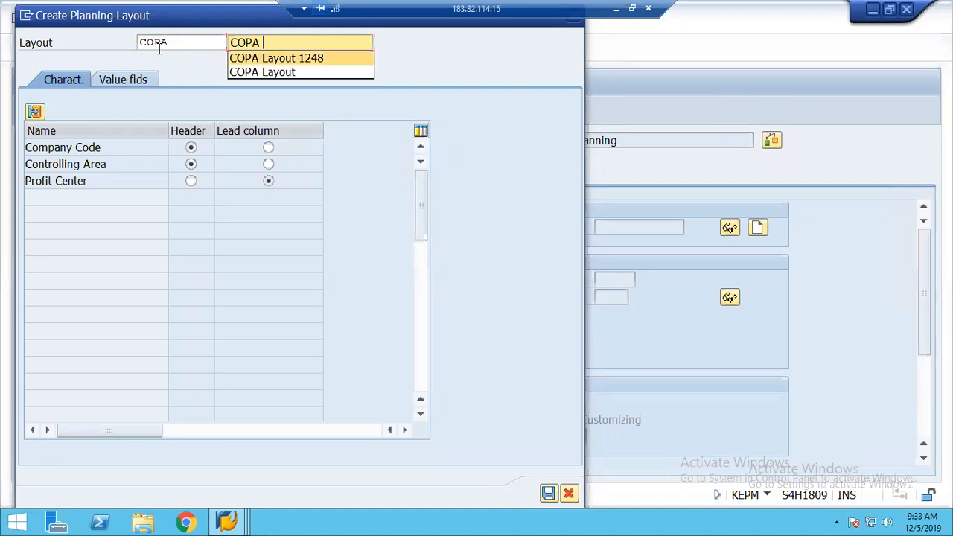
pyautogui.press('Return')
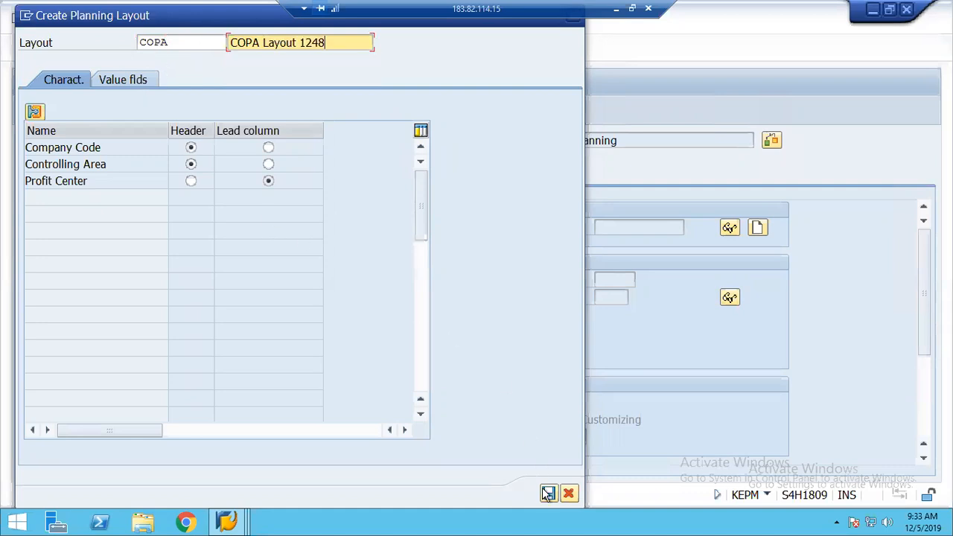
pyautogui.click(548, 494)
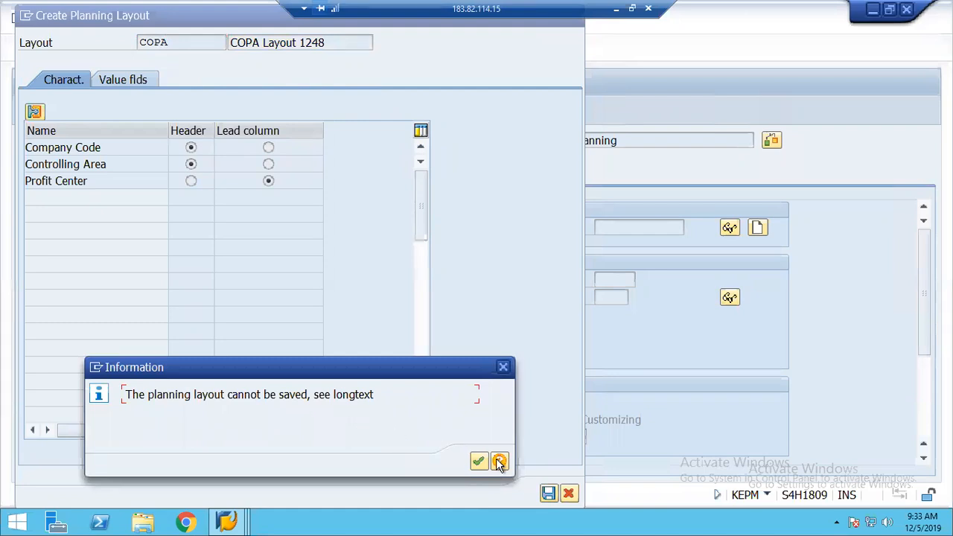
pyautogui.click(499, 461)
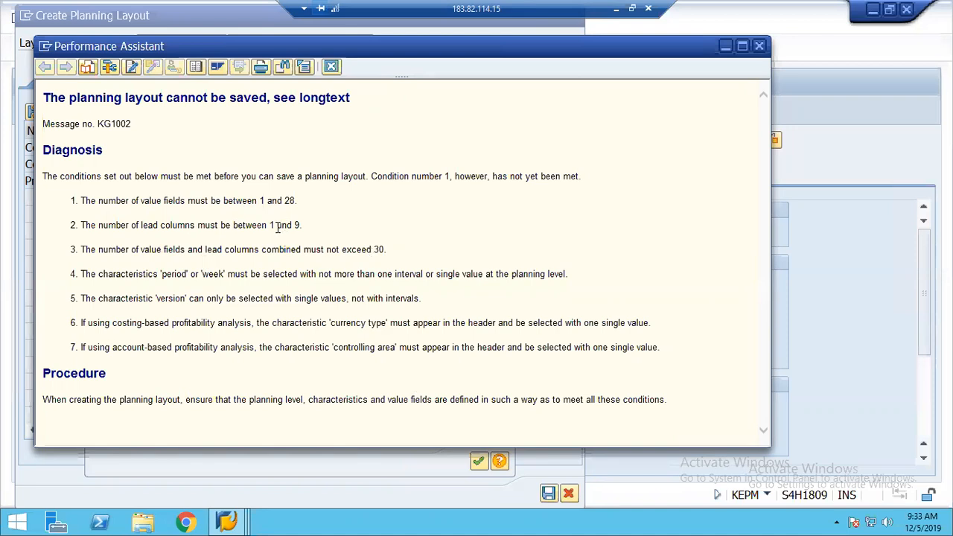
# Dismiss the layout save-error explanation and move to the layout's value fields page
pyautogui.click(331, 67)
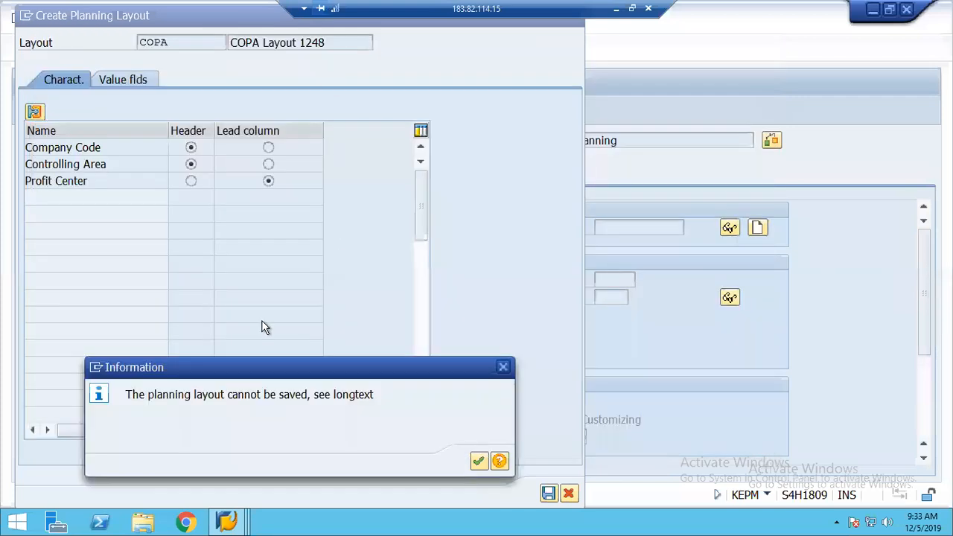
pyautogui.click(480, 462)
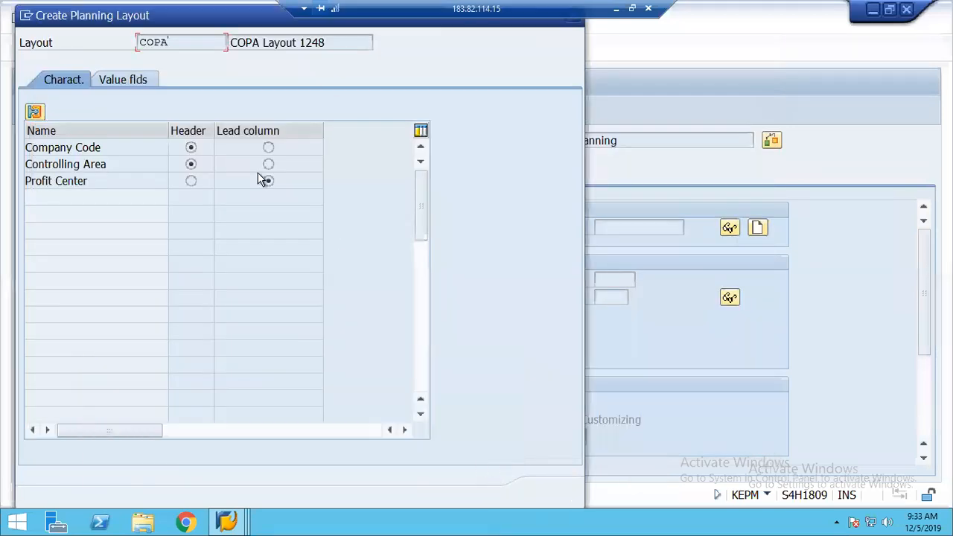
pyautogui.click(121, 80)
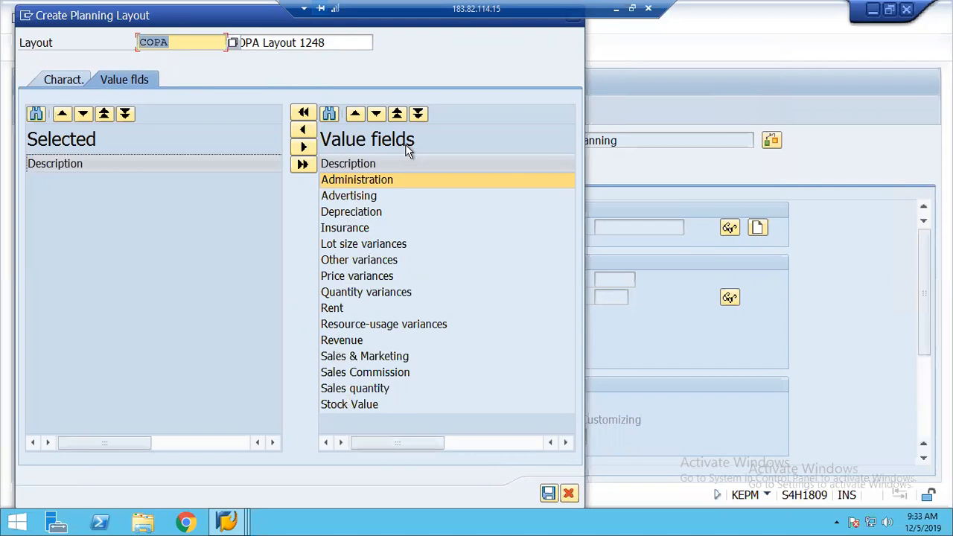
# Select value fields Administration, Depreciation, Insurance, Rent and Revenue, then save layout COPA
pyautogui.click(303, 130)
pyautogui.click(363, 196)
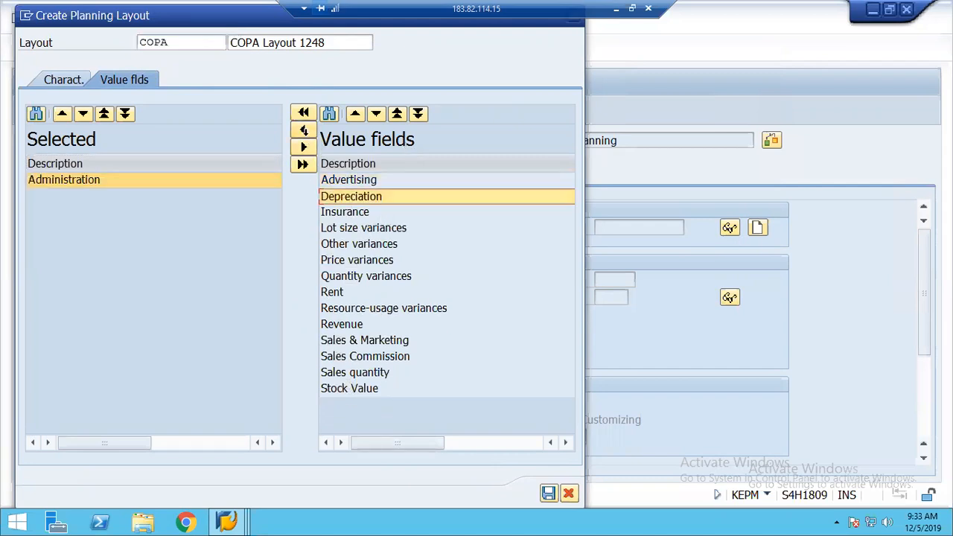
pyautogui.click(303, 132)
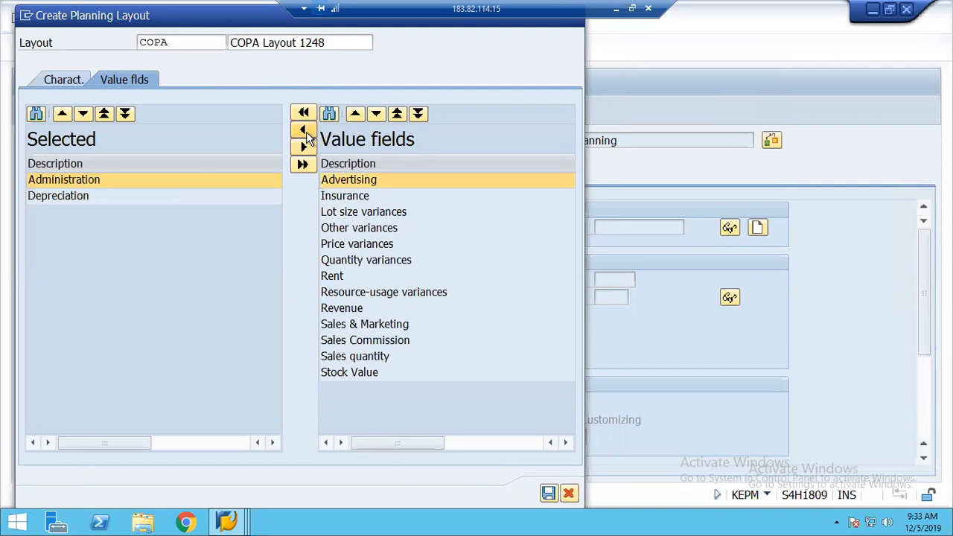
pyautogui.click(350, 196)
pyautogui.click(303, 131)
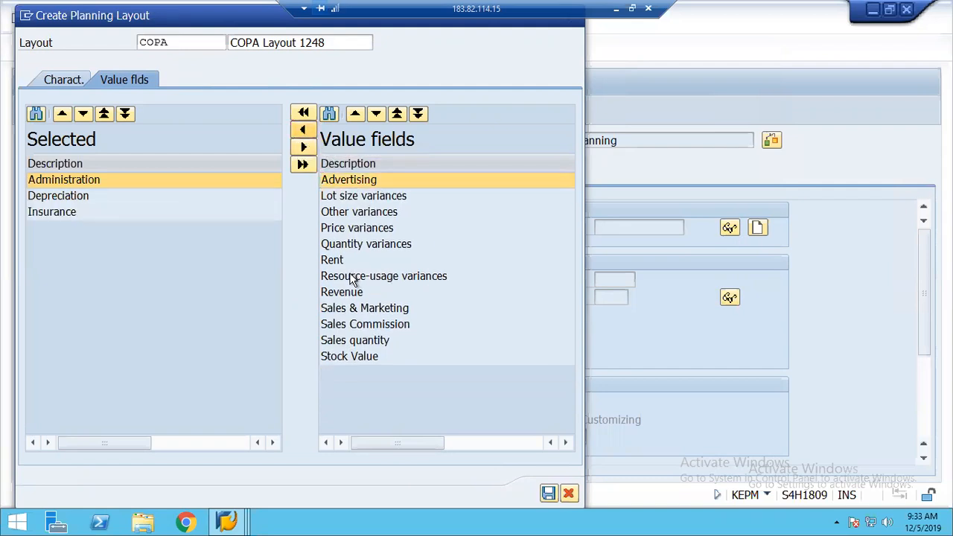
pyautogui.click(303, 131)
pyautogui.click(344, 282)
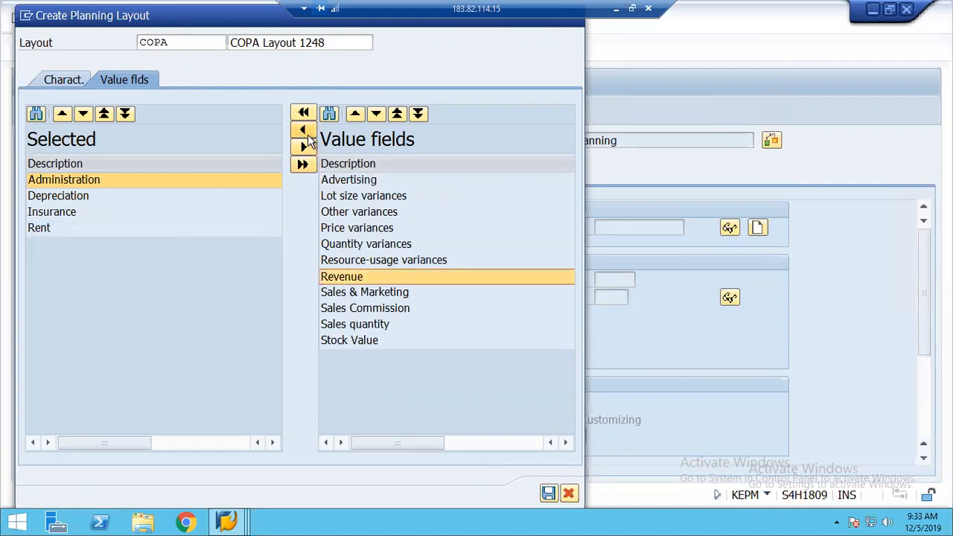
pyautogui.click(309, 135)
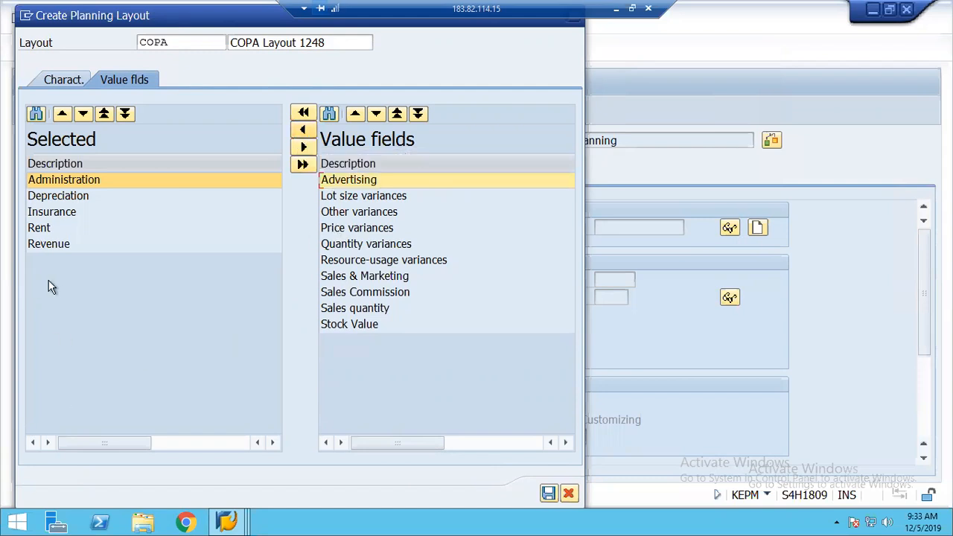
pyautogui.click(548, 494)
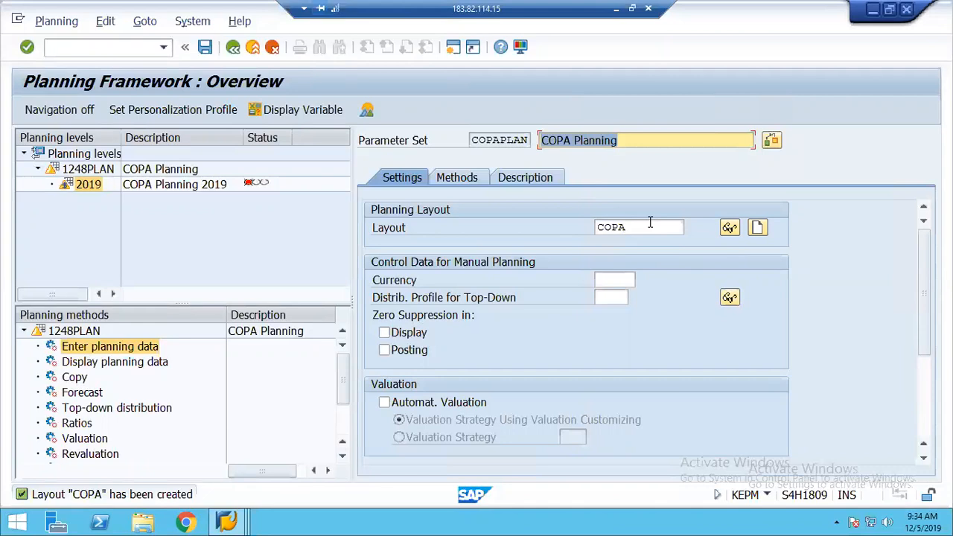
# Save the COPAPLAN parameter set and run it for 1248PLAN package 2019 to open the plan grid
pyautogui.click(205, 47)
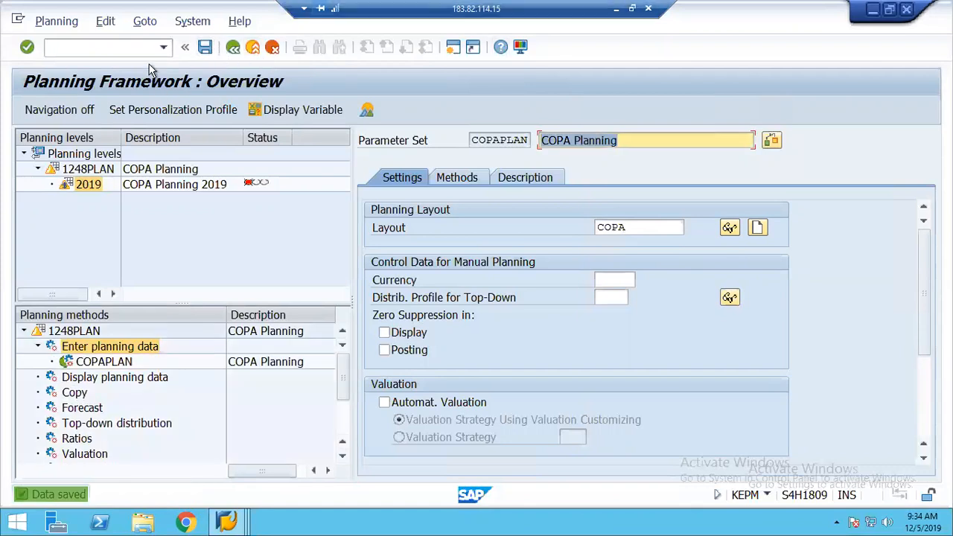
pyautogui.click(89, 170)
pyautogui.click(69, 185)
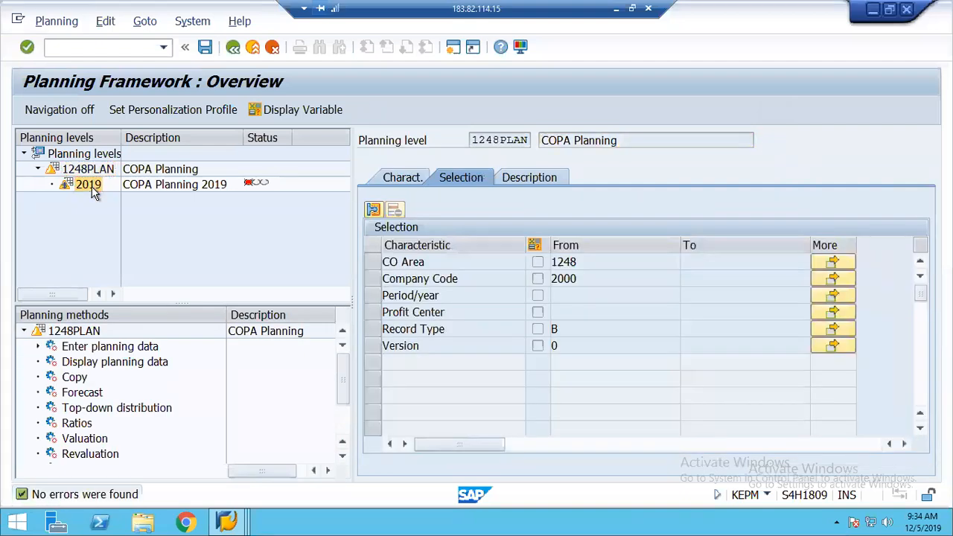
pyautogui.click(38, 347)
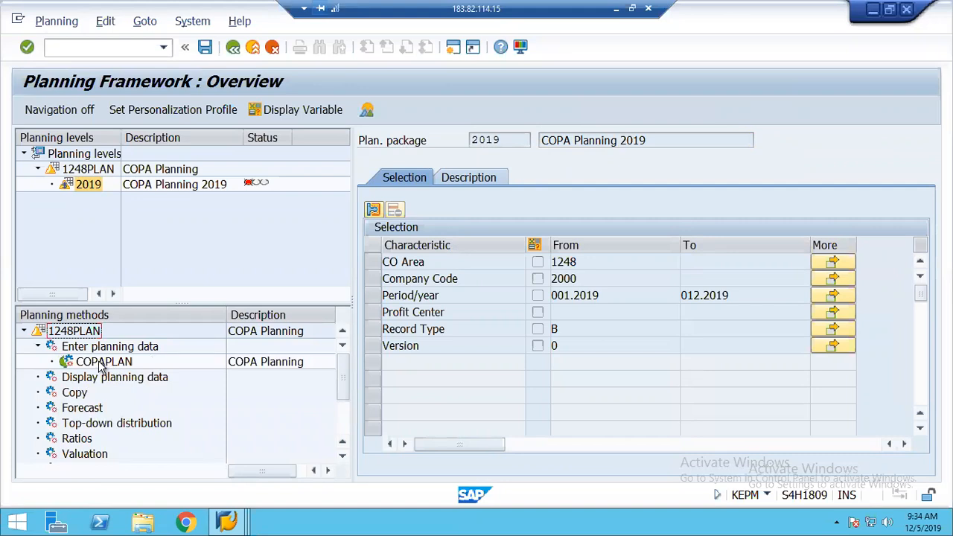
pyautogui.doubleClick(102, 365)
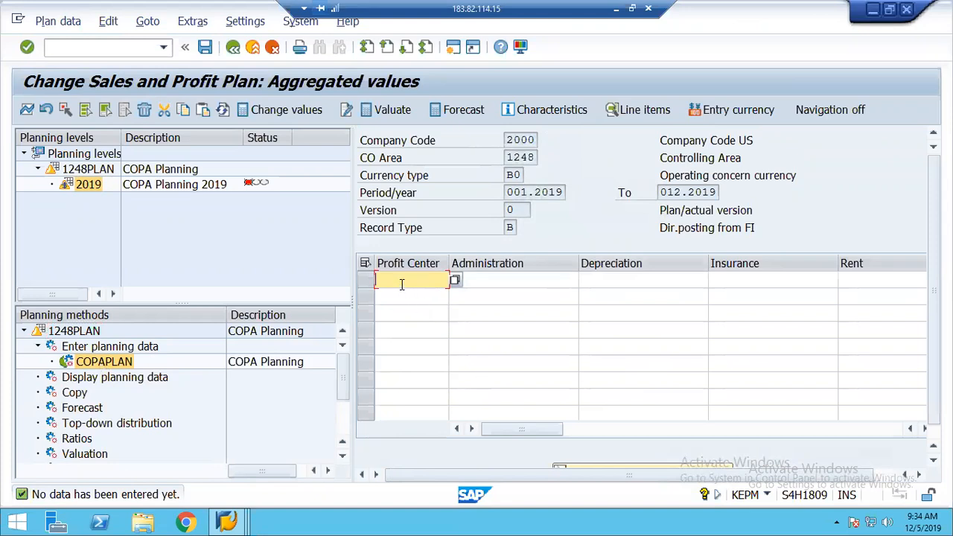
# Step through the empty grid's value cells and try rerunning COPAPLAN under Enter planning data
pyautogui.press('Tab')
pyautogui.press('Tab')
pyautogui.press('Tab')
pyautogui.press('Tab')
pyautogui.press('Tab')
pyautogui.press('Tab')
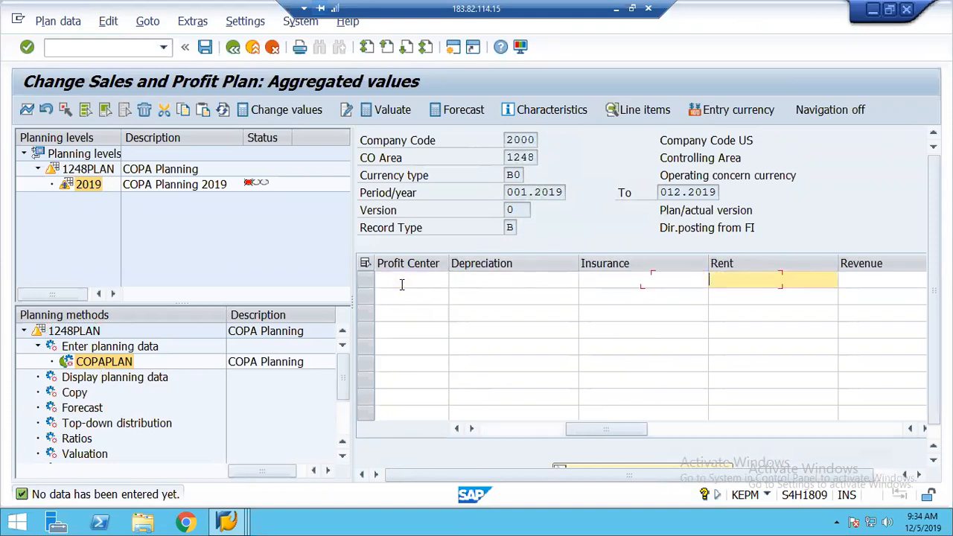
pyautogui.hotkey('shift', 'Tab')
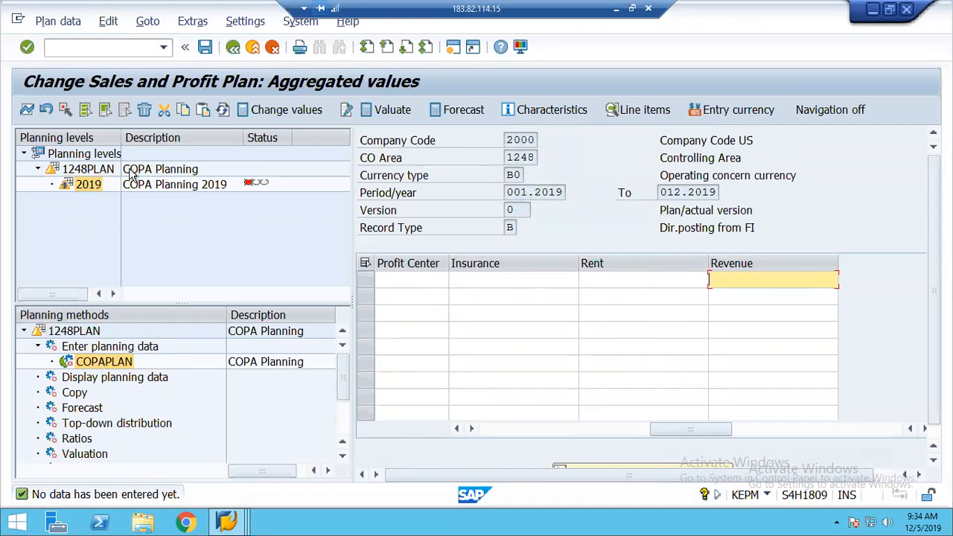
pyautogui.click(93, 366)
pyautogui.doubleClick(93, 366)
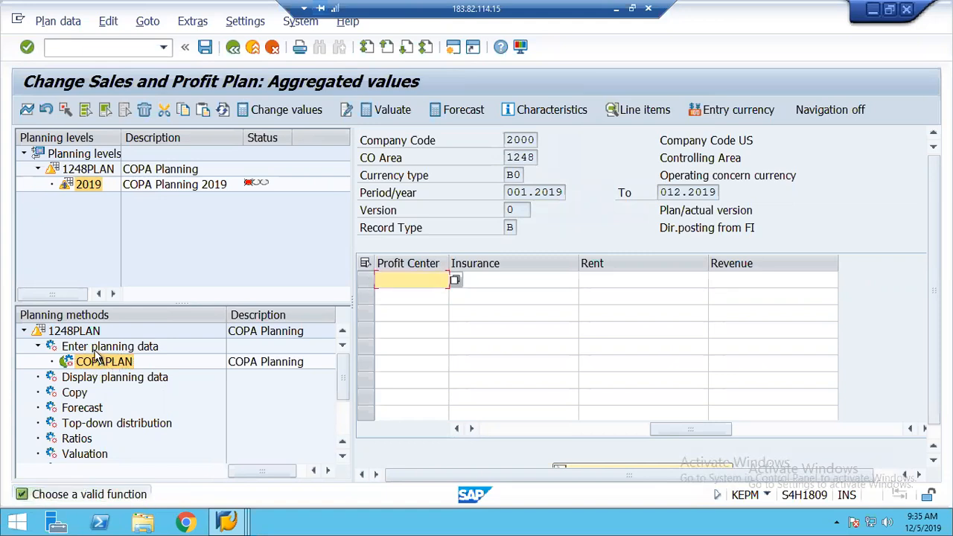
pyautogui.click(98, 348)
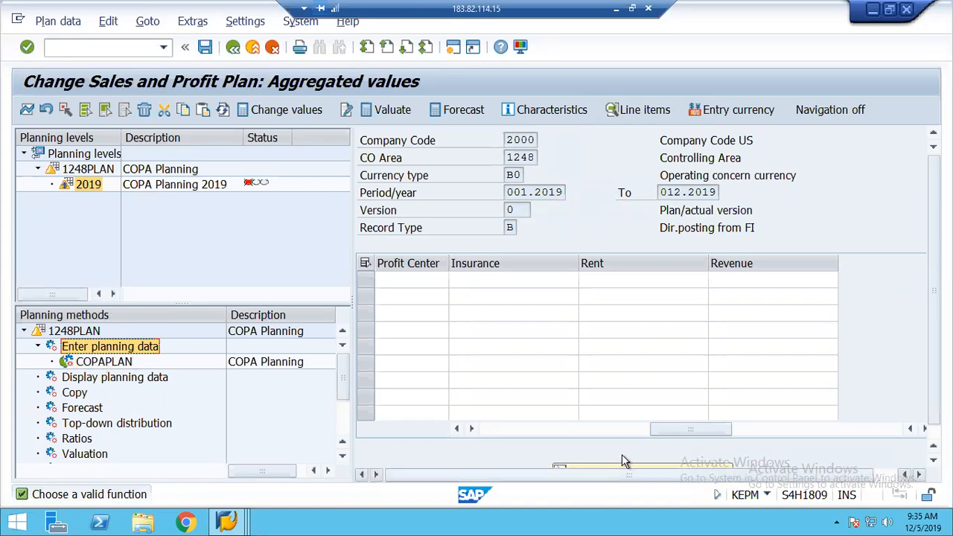
# Bring the Administration column into view, move to row 1's Profit Center cell, then return to the planning overview
pyautogui.click(489, 430)
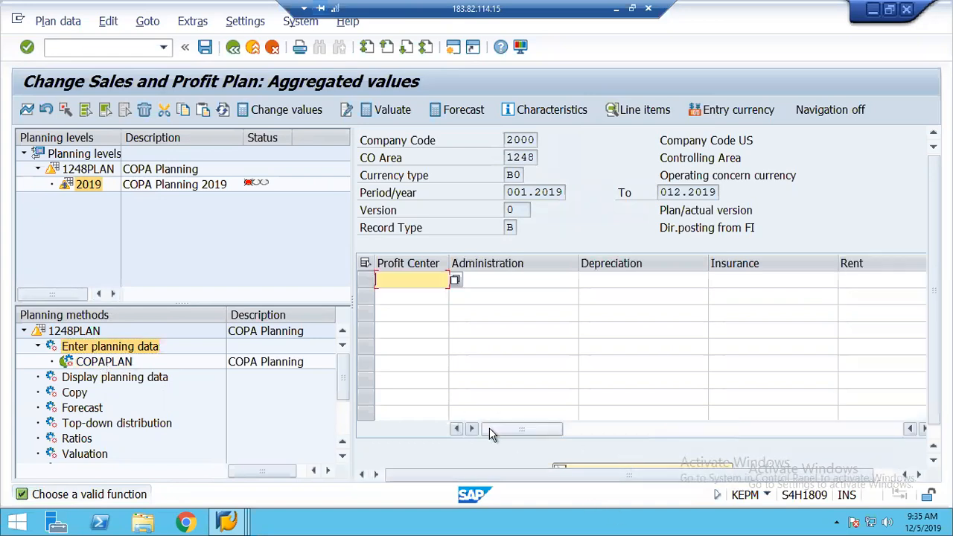
pyautogui.click(497, 277)
pyautogui.press('Tab')
pyautogui.press('Tab')
pyautogui.press('Tab')
pyautogui.press('Tab')
pyautogui.press('Tab')
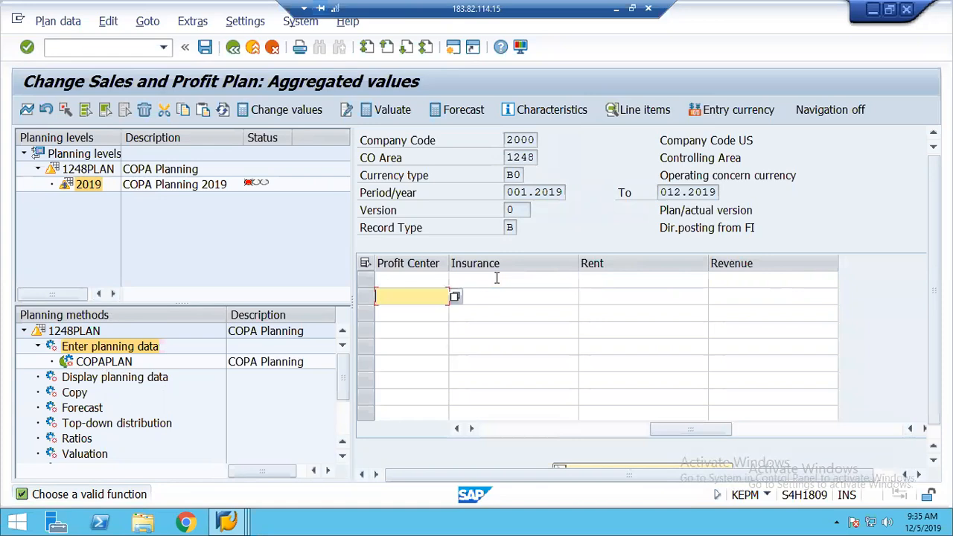
pyautogui.hotkey('shift', 'Tab')
pyautogui.hotkey('shift', 'Tab')
pyautogui.hotkey('shift', 'Tab')
pyautogui.hotkey('shift', 'Tab')
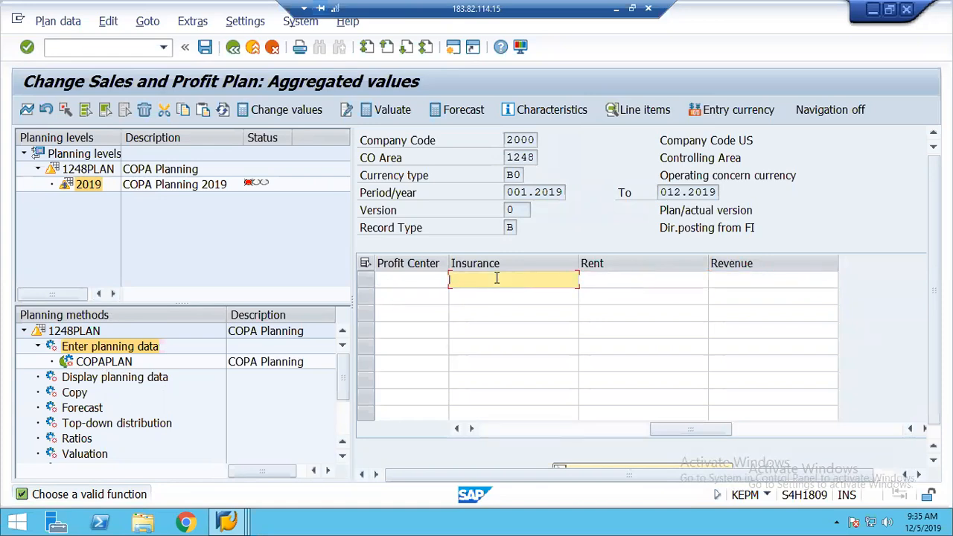
pyautogui.hotkey('shift', 'Tab')
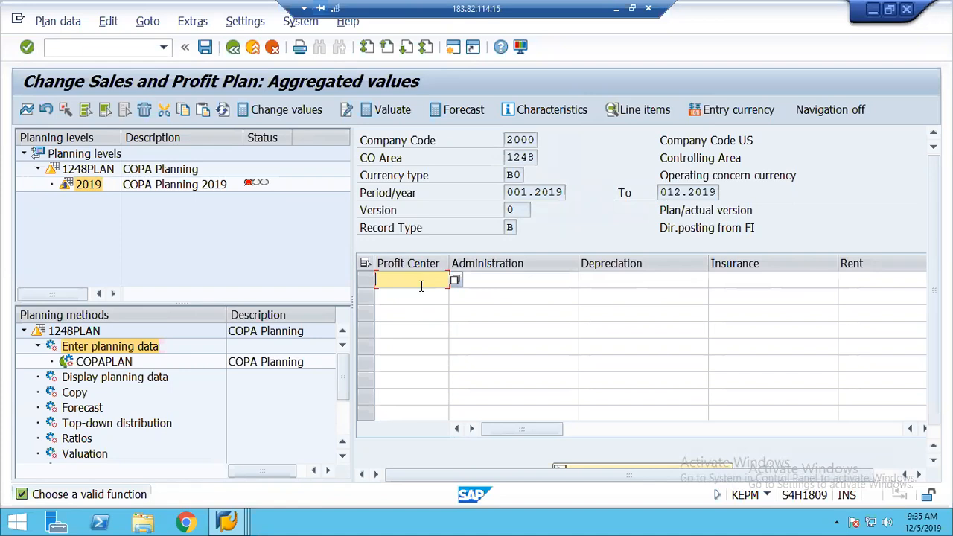
pyautogui.doubleClick(96, 366)
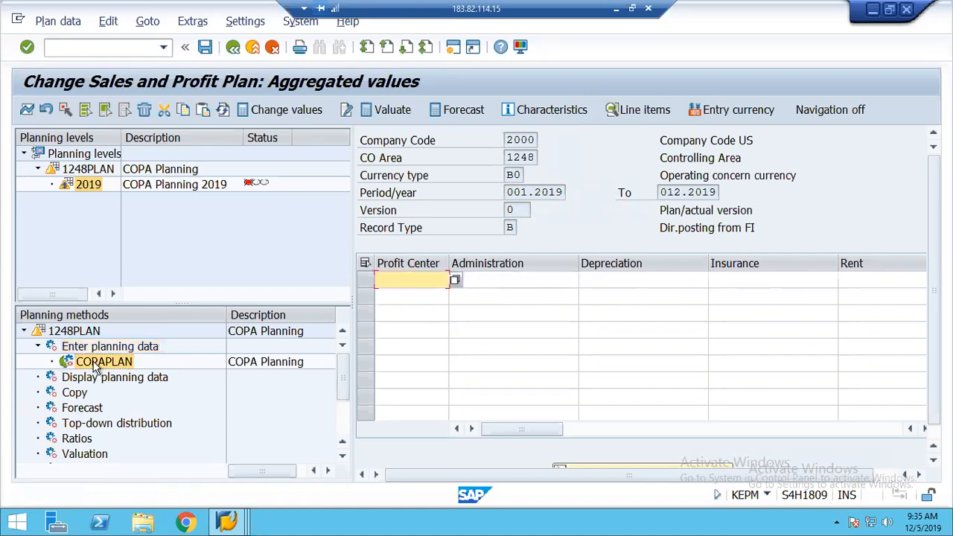
pyautogui.click(235, 48)
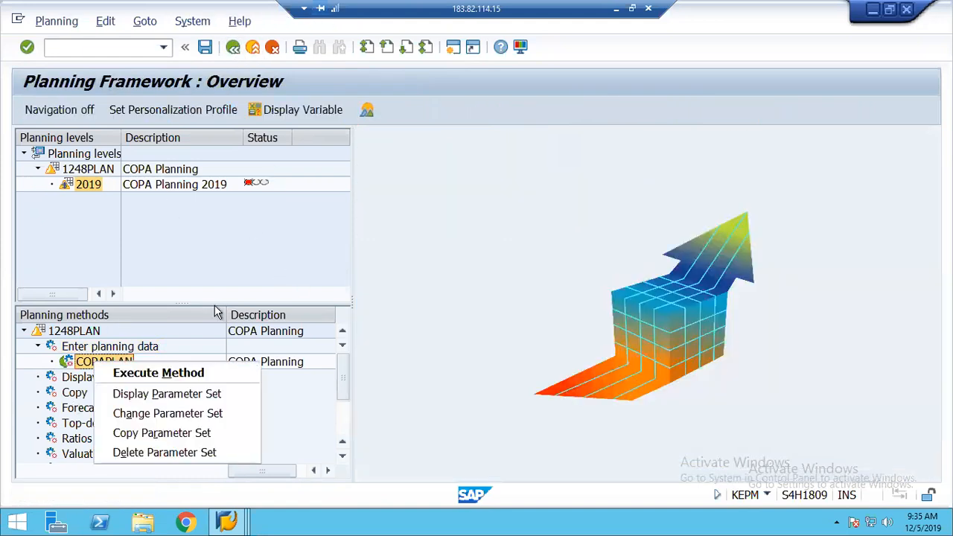
# Delete the COPAPLAN parameter set and save the planning changes
pyautogui.click(142, 453)
pyautogui.click(281, 342)
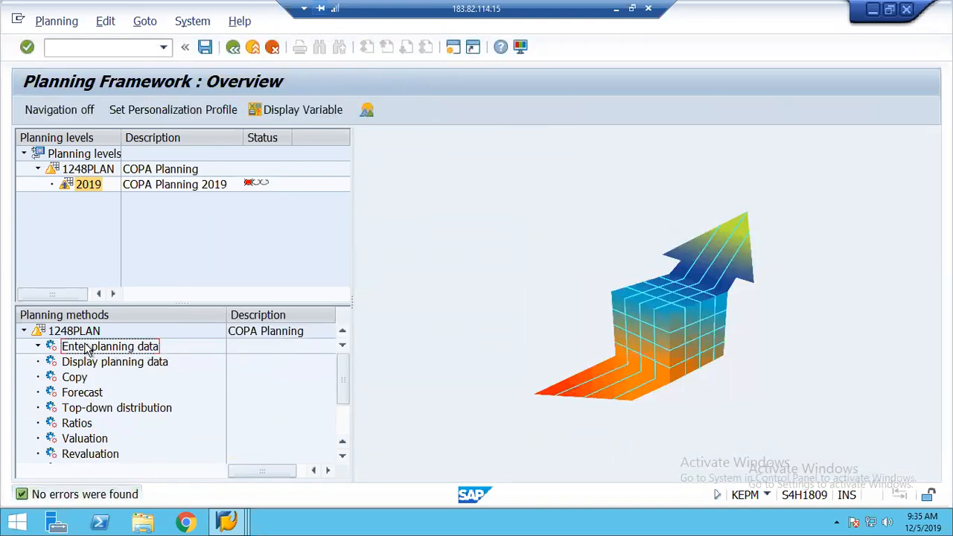
pyautogui.hotkey('ctrl', 's')
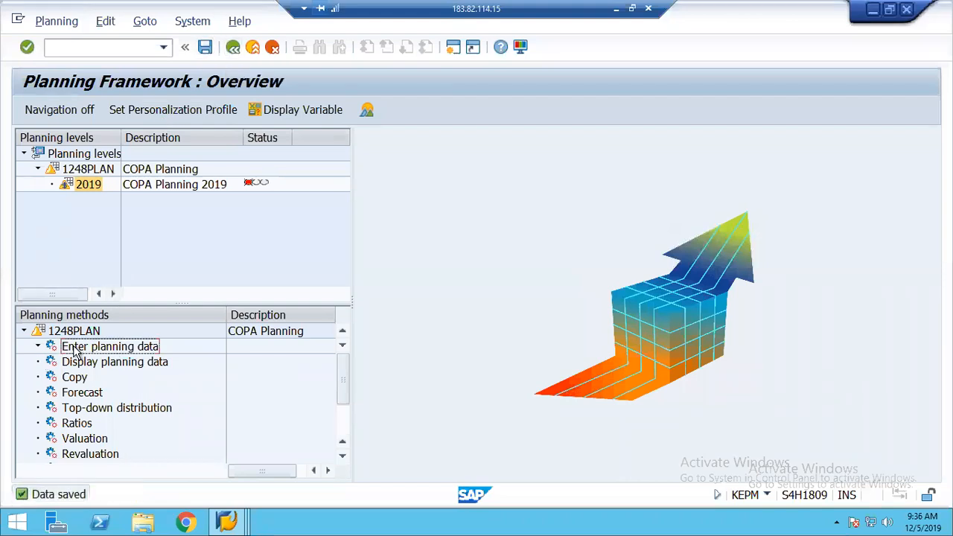
# Recreate parameter set COPAPLAN described as COPA Planning and acknowledge the marked-for-deletion notice
pyautogui.rightClick(75, 352)
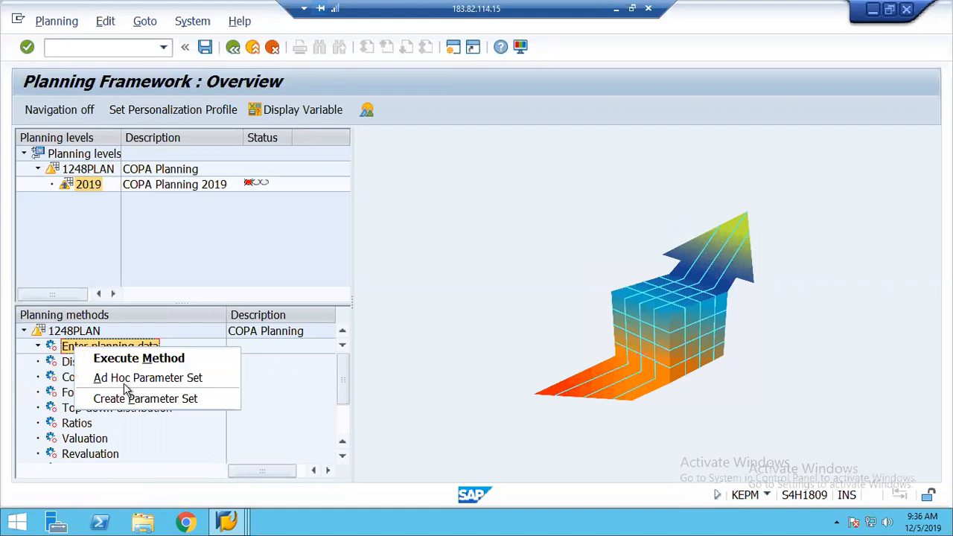
pyautogui.click(140, 403)
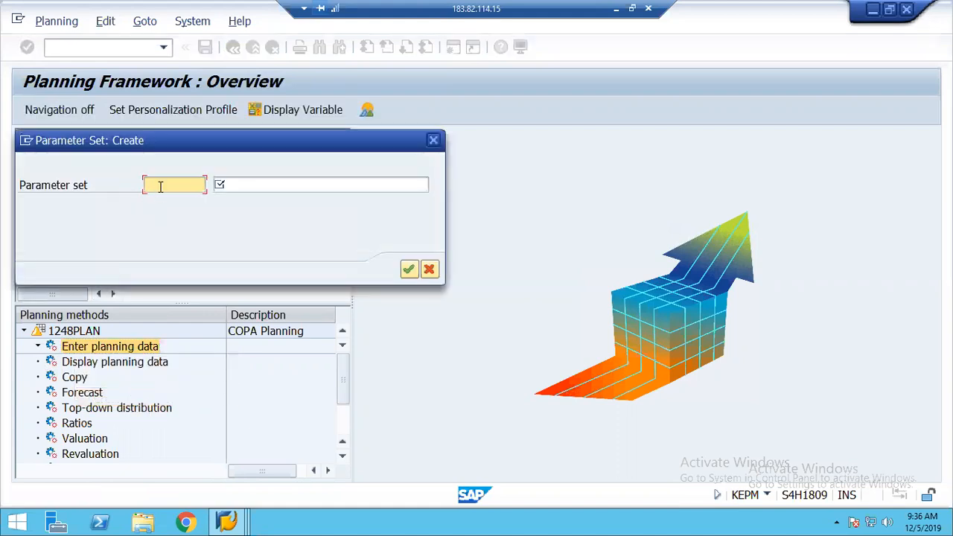
pyautogui.click(159, 187)
pyautogui.press('Down')
pyautogui.press('Return')
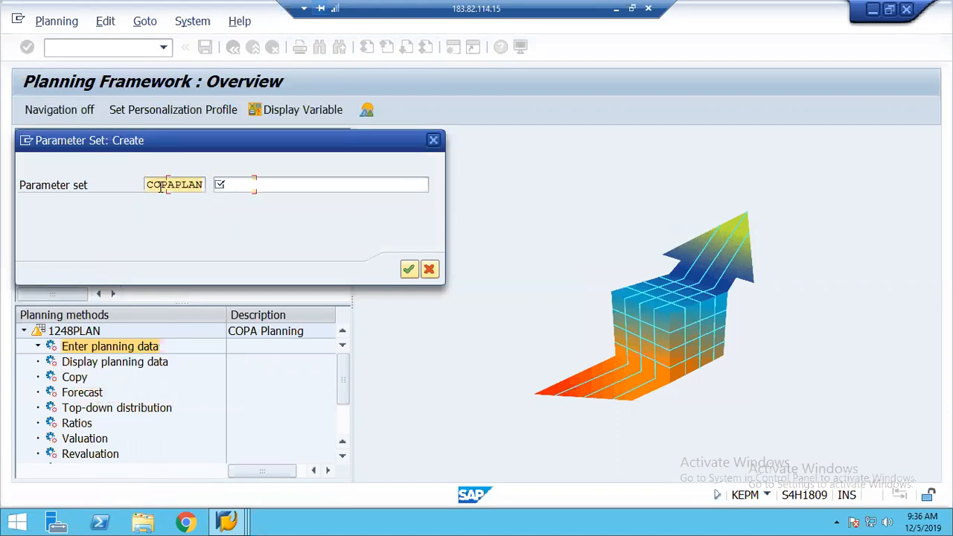
pyautogui.press('Tab')
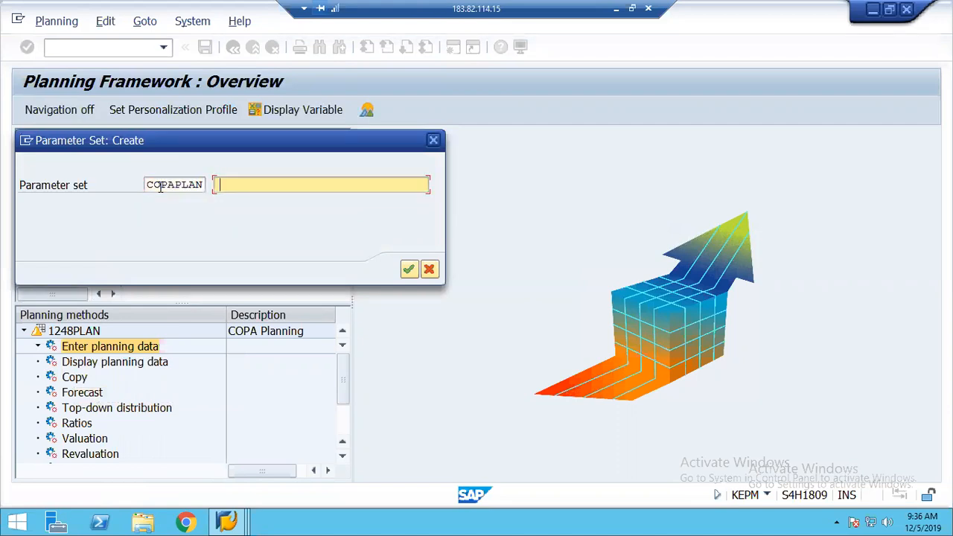
pyautogui.press('BackSpace')
pyautogui.press('Down')
pyautogui.press('Return')
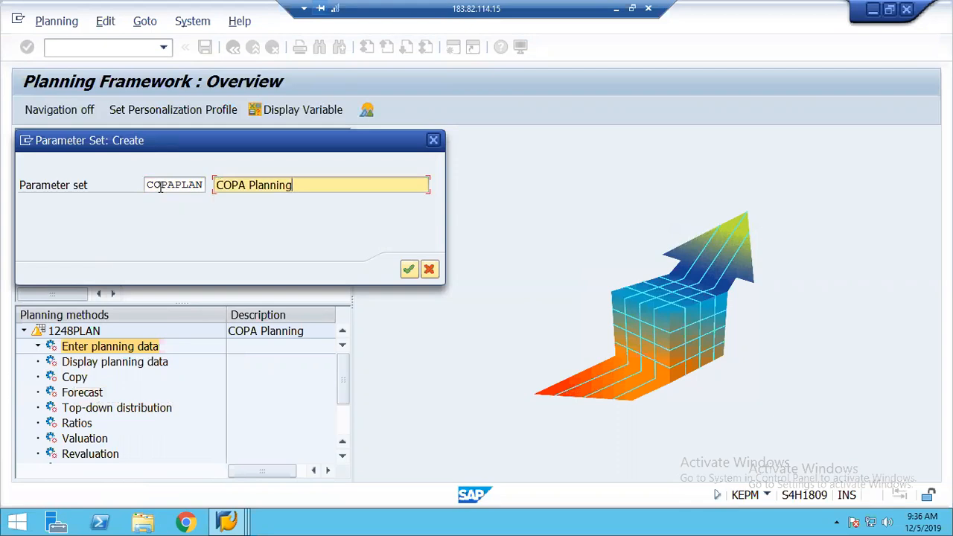
pyautogui.click(409, 271)
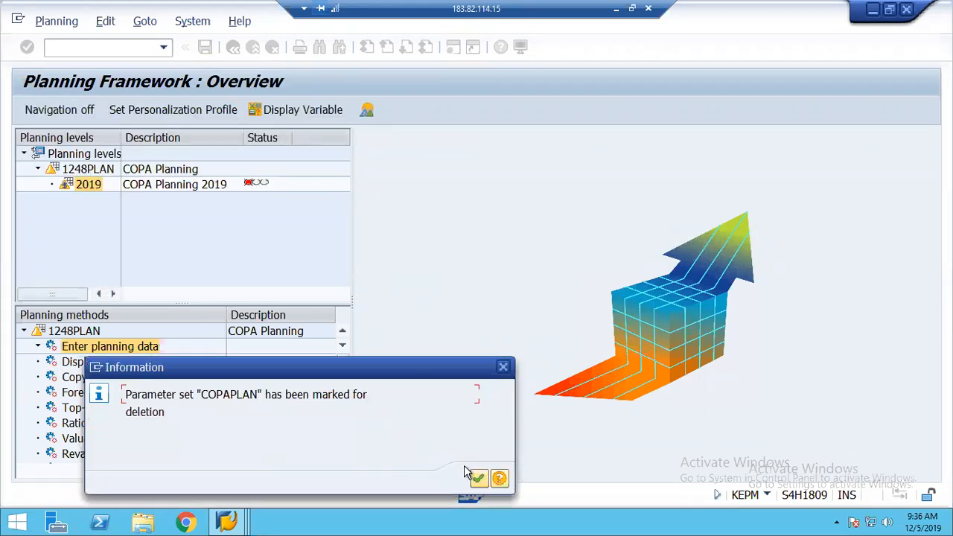
pyautogui.click(479, 479)
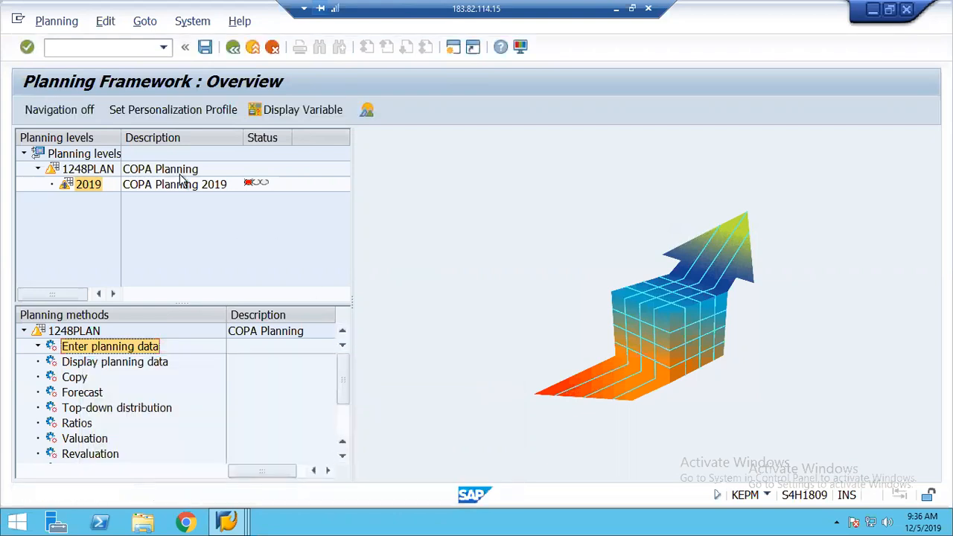
# Create parameter set COPA1248 with description COPA Planning under Enter planning data
pyautogui.rightClick(85, 348)
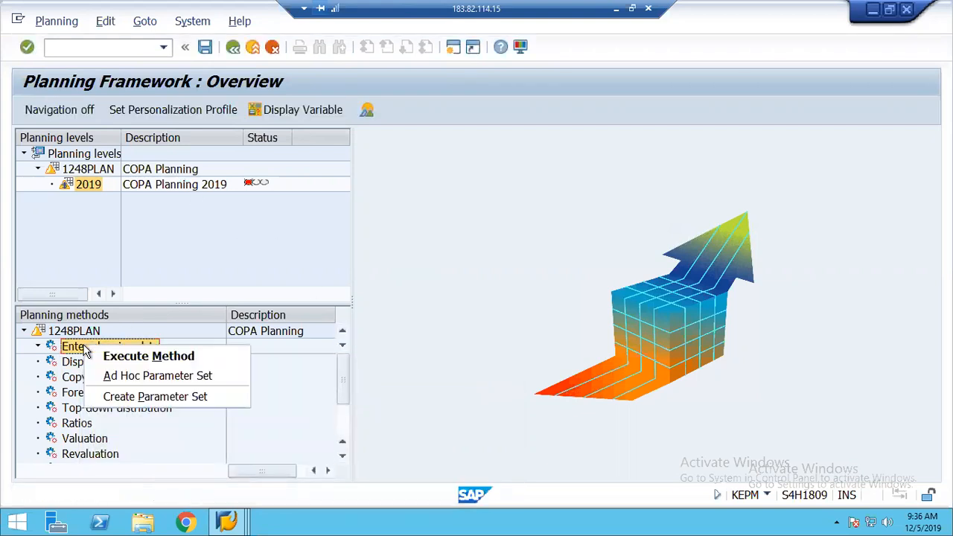
pyautogui.click(131, 398)
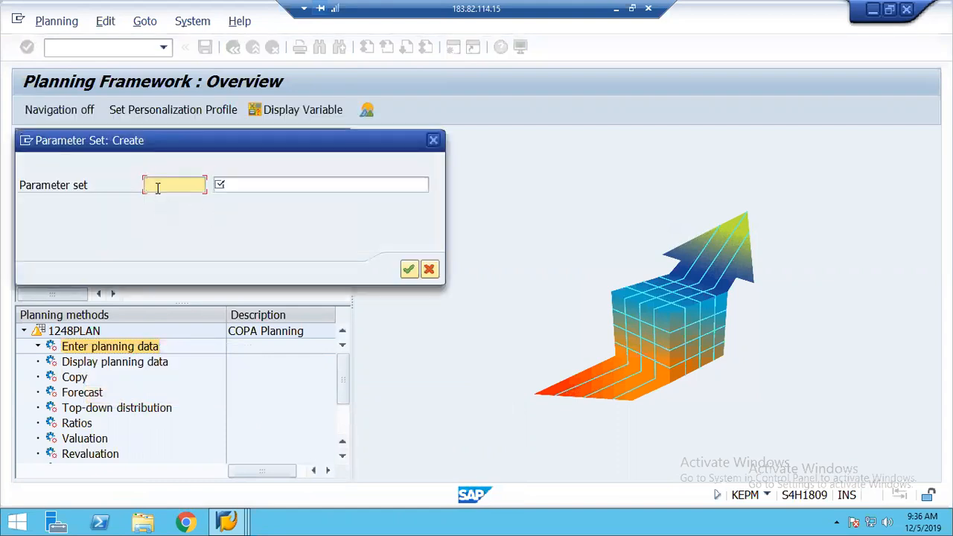
pyautogui.write('COPA')
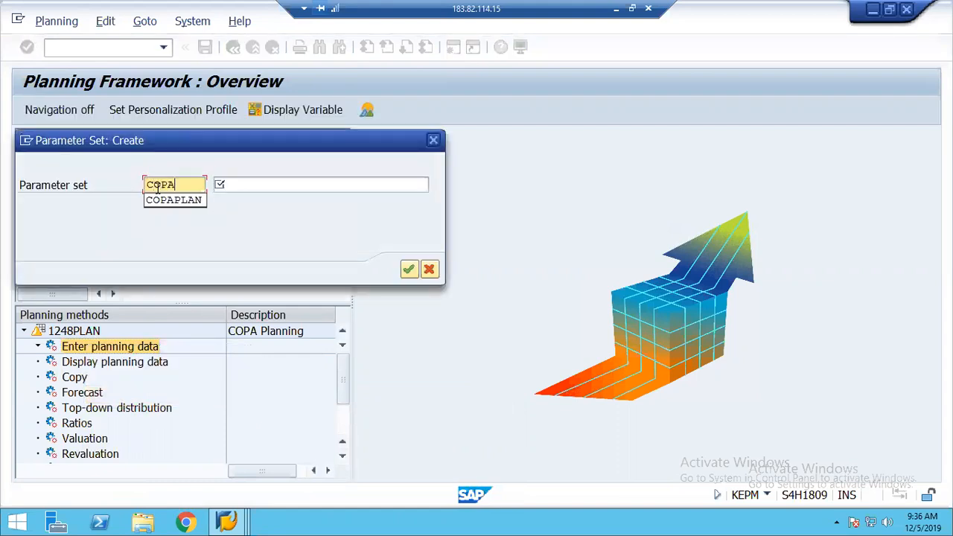
pyautogui.write('1248')
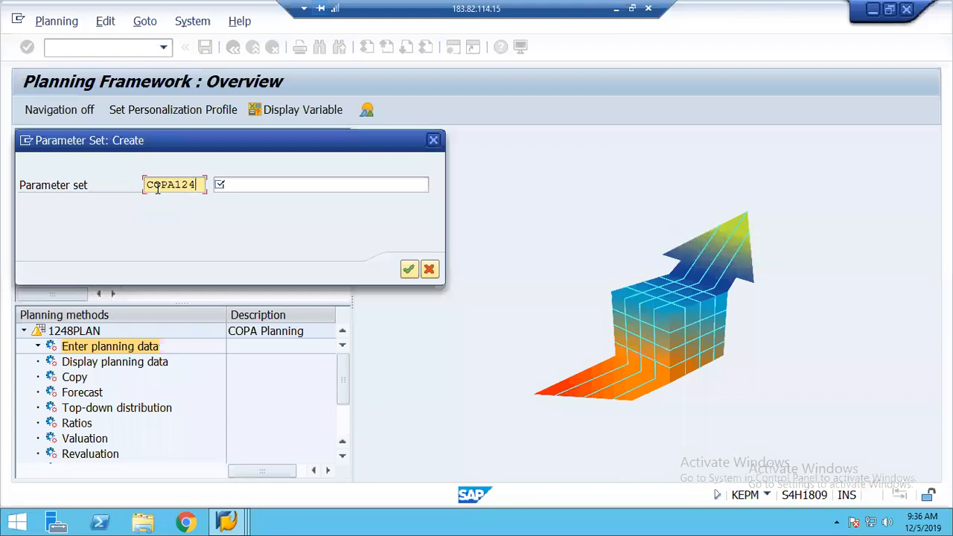
pyautogui.press('Tab')
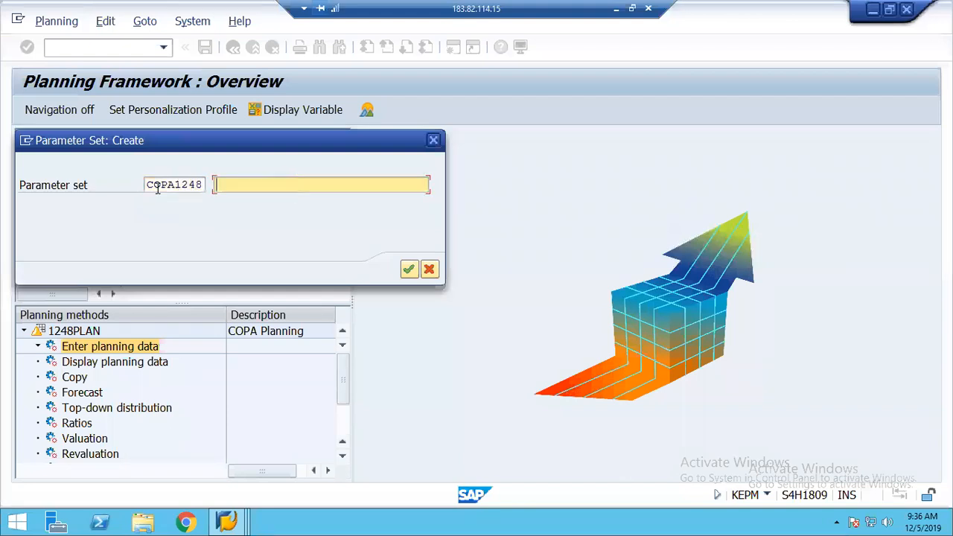
pyautogui.write('COPA Pla')
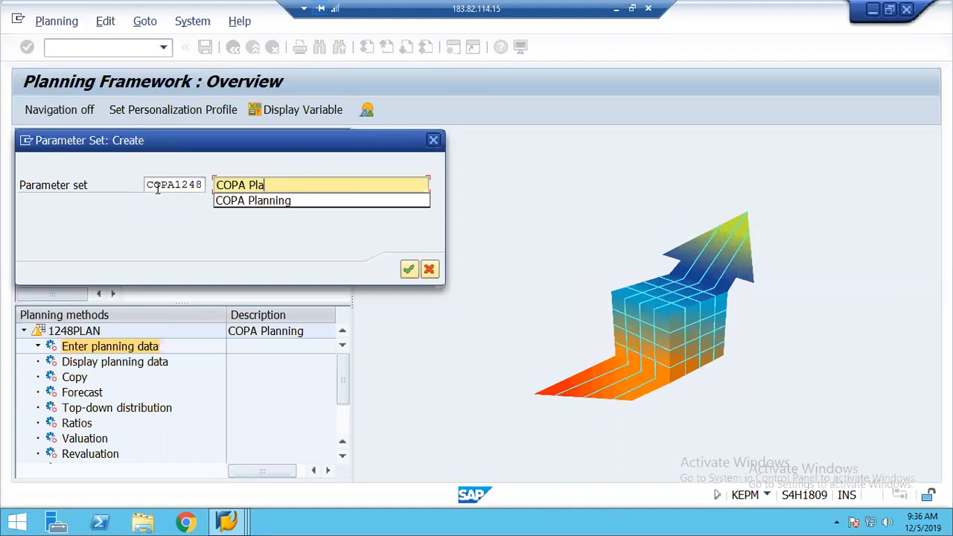
pyautogui.write('nning')
pyautogui.press('Return')
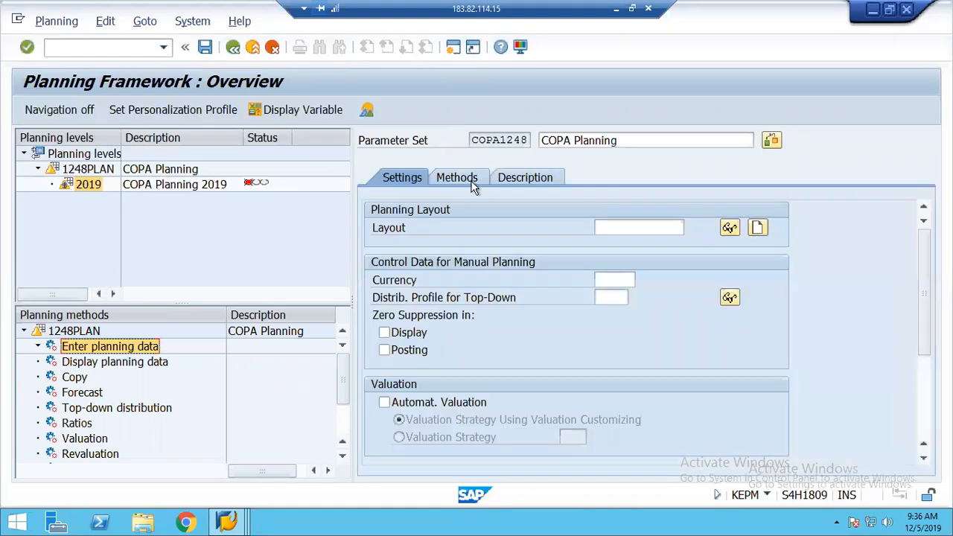
# Check the existing planning layouts, then enter 1248 as the layout name
pyautogui.click(625, 228)
pyautogui.click(692, 228)
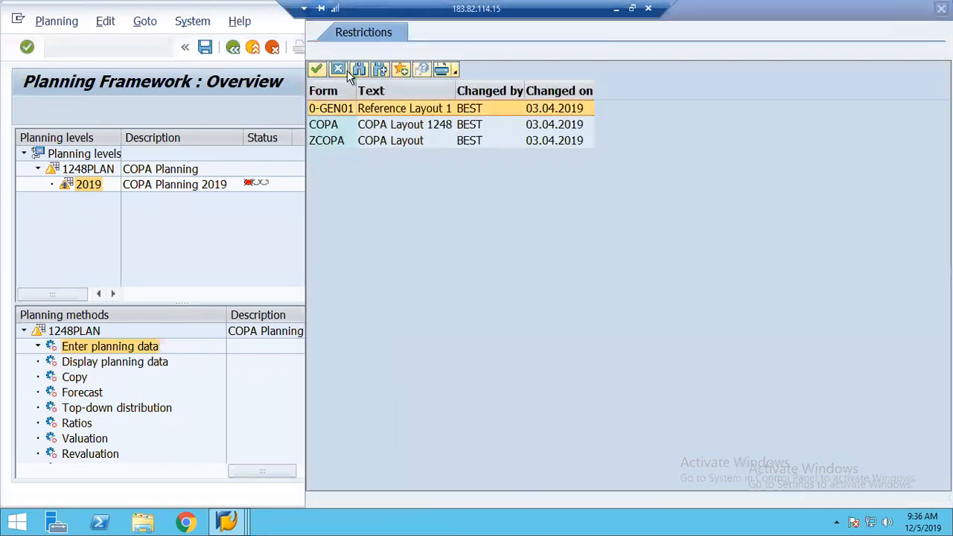
pyautogui.click(342, 68)
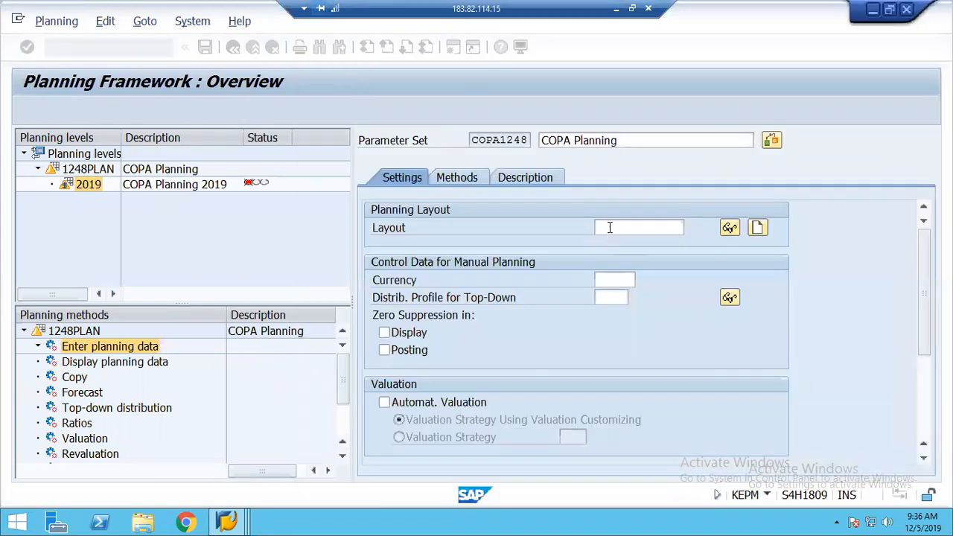
pyautogui.write('1248')
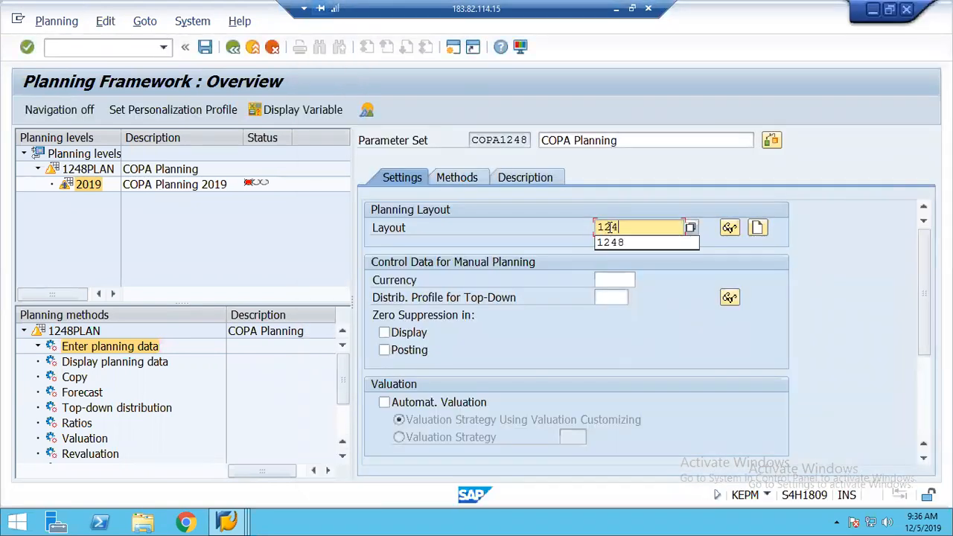
# Create new layout 1248 described 'Planning' with Profit Center as the lead column
pyautogui.click(758, 228)
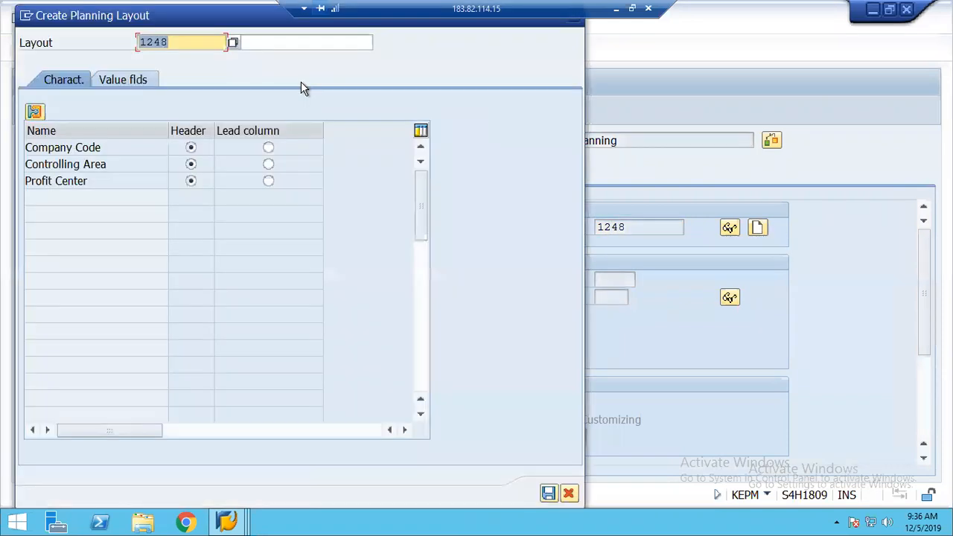
pyautogui.click(279, 45)
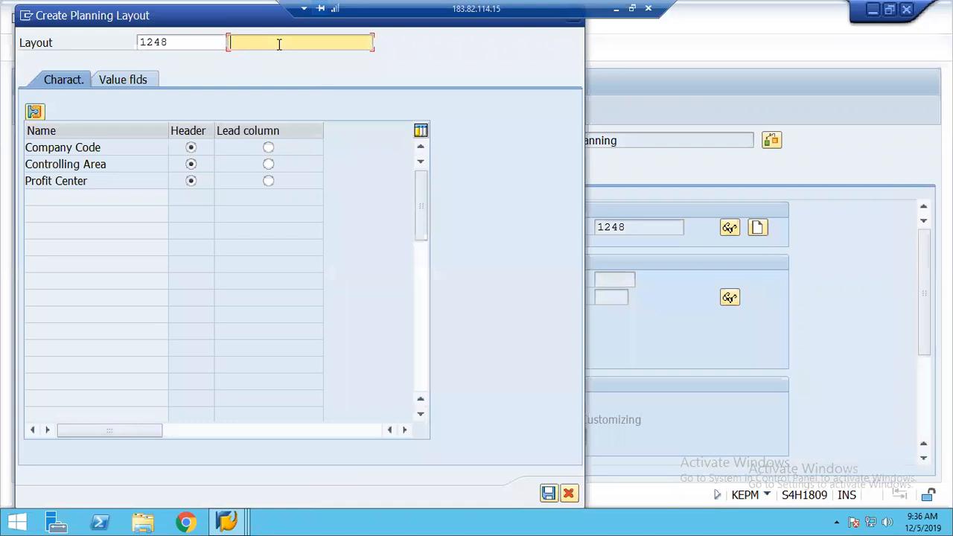
pyautogui.write('Planning')
pyautogui.click(269, 182)
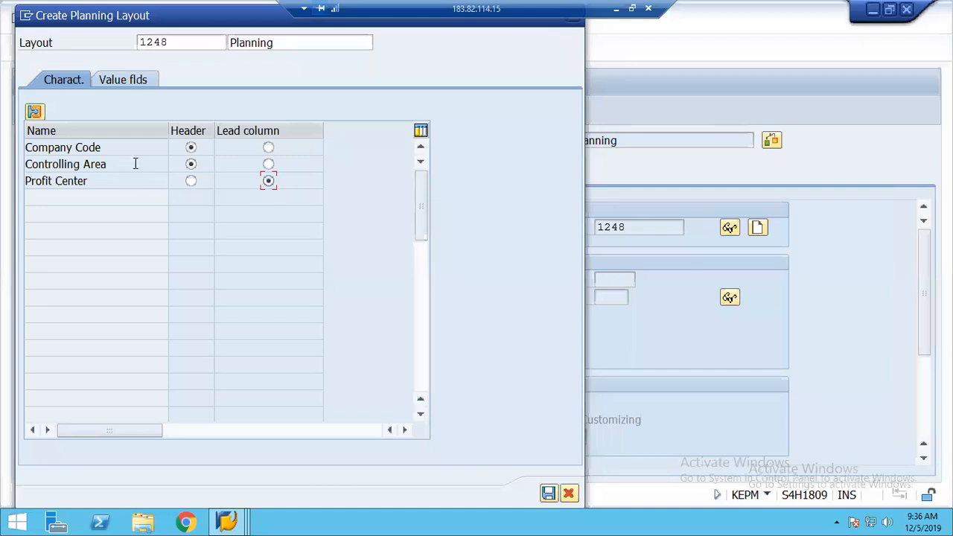
pyautogui.click(269, 149)
# Add value fields Administration, Depreciation, Insurance, Rent and Revenue to the layout
pyautogui.click(130, 79)
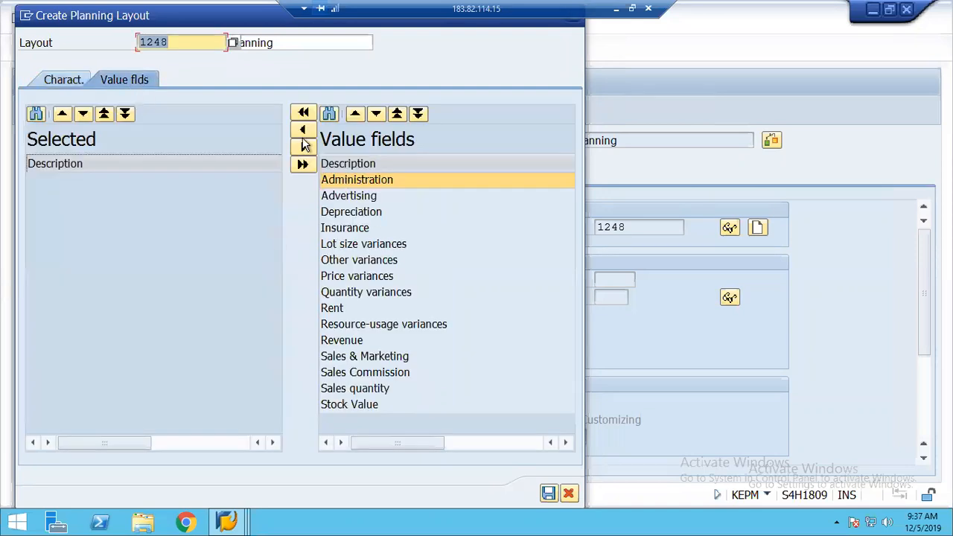
pyautogui.click(303, 130)
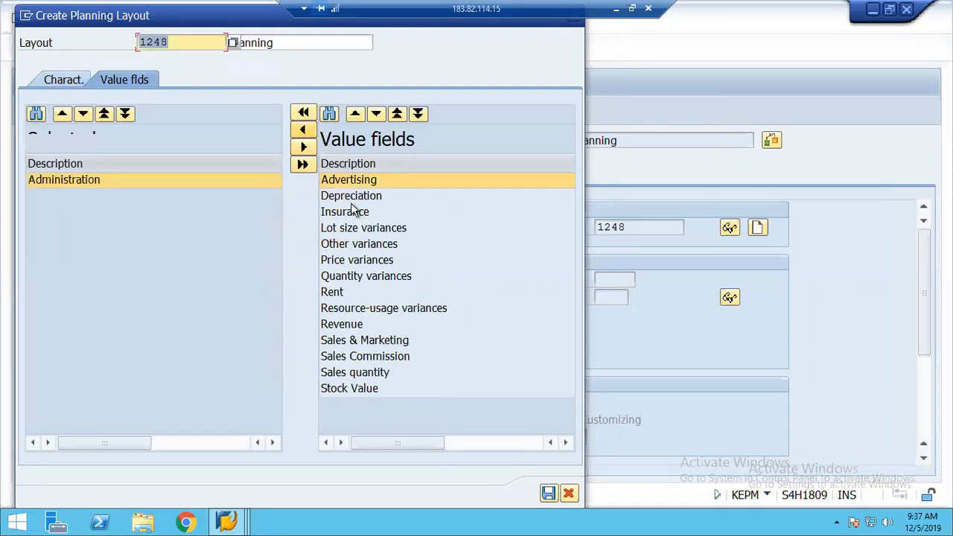
pyautogui.click(351, 195)
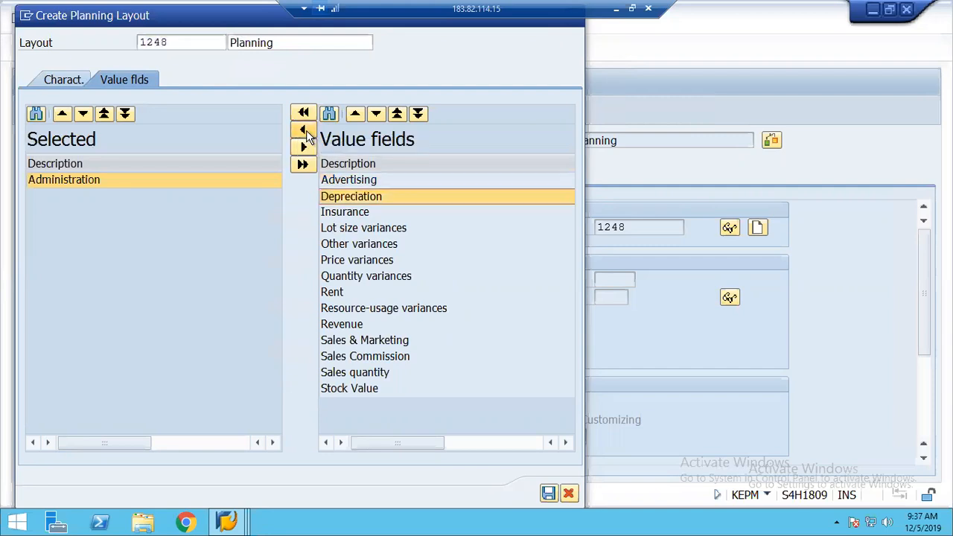
pyautogui.click(303, 130)
pyautogui.click(349, 196)
pyautogui.click(305, 131)
pyautogui.click(345, 262)
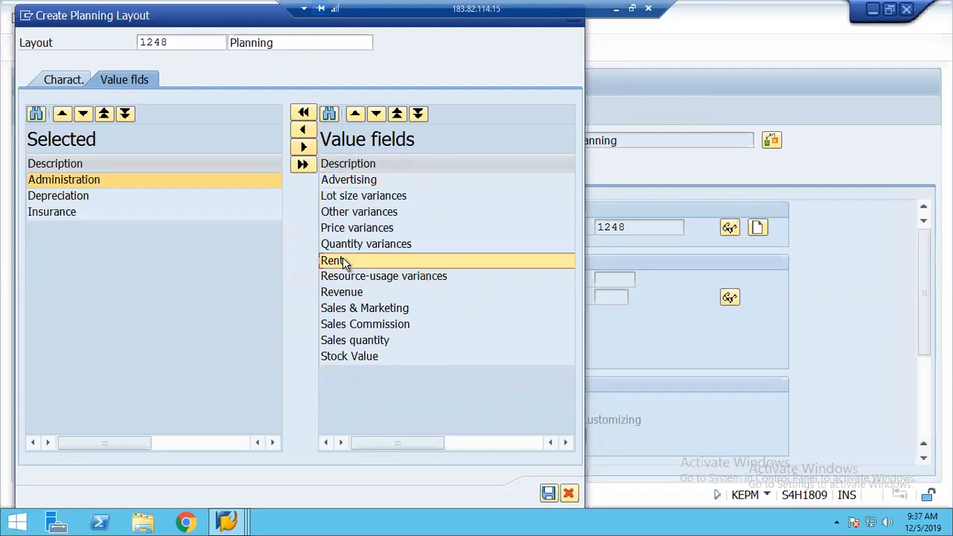
pyautogui.keyDown('ctrl'); pyautogui.click(347, 294); pyautogui.keyUp('ctrl')
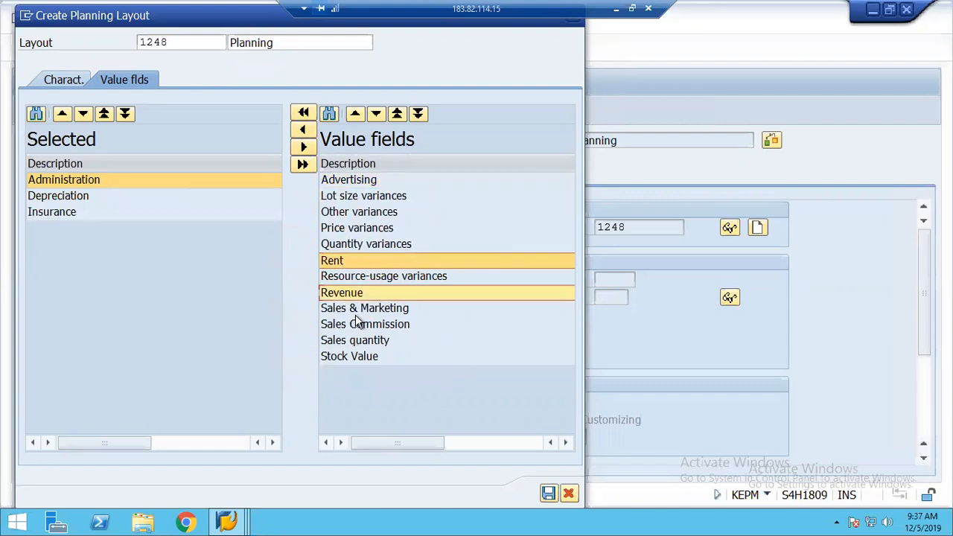
pyautogui.click(303, 130)
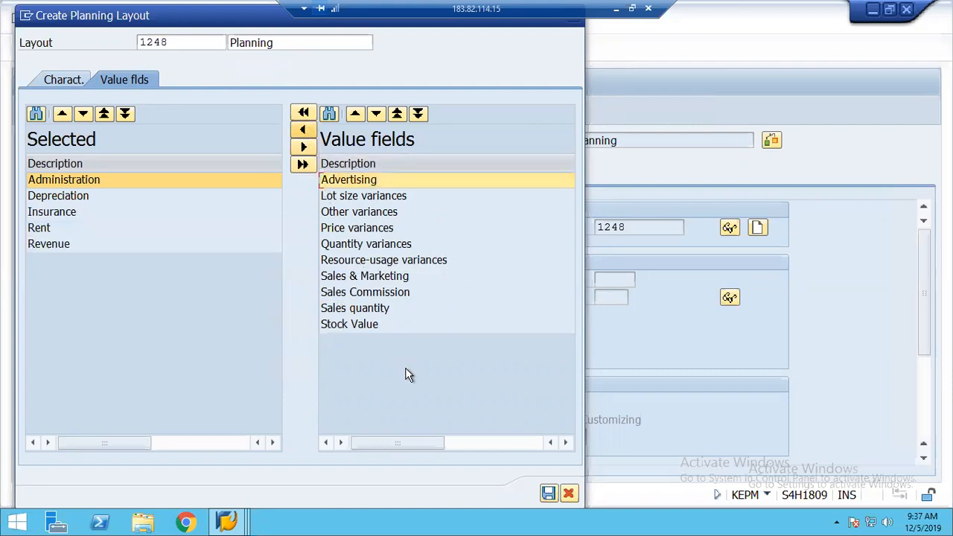
# After the reserved-name warning, rename the layout CO1248, describe it 'Planning COPA', and save
pyautogui.click(548, 495)
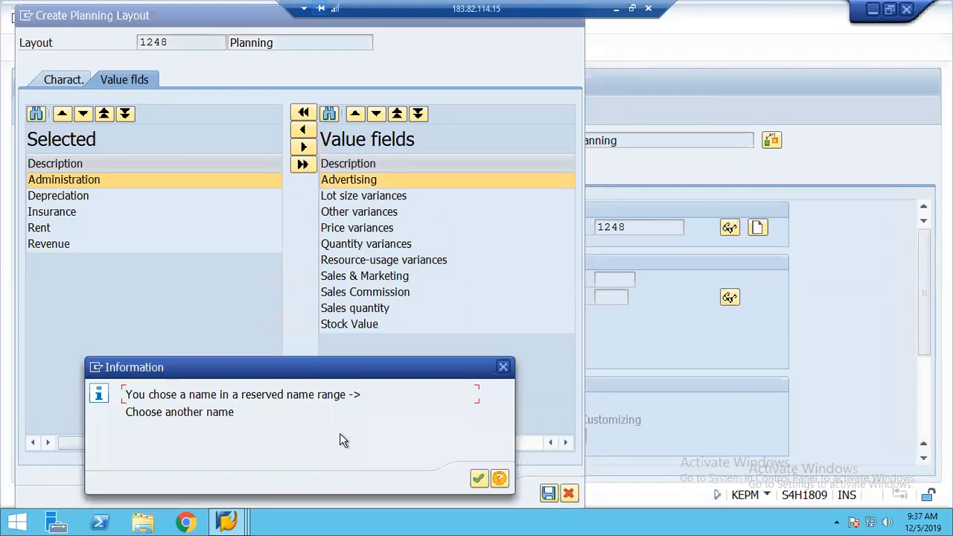
pyautogui.click(472, 481)
pyautogui.click(479, 479)
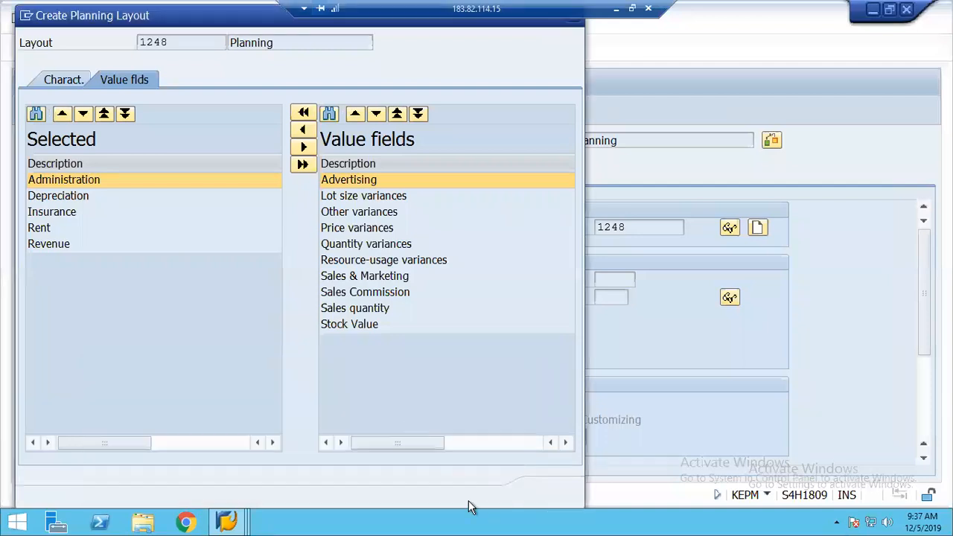
pyautogui.click(183, 41)
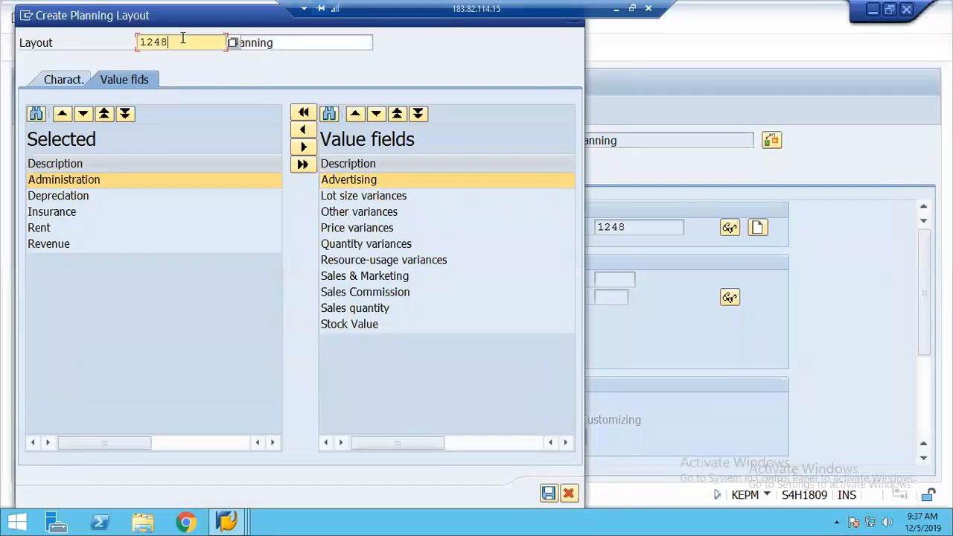
pyautogui.press('BackSpace')
pyautogui.press('BackSpace')
pyautogui.press('BackSpace')
pyautogui.press('BackSpace')
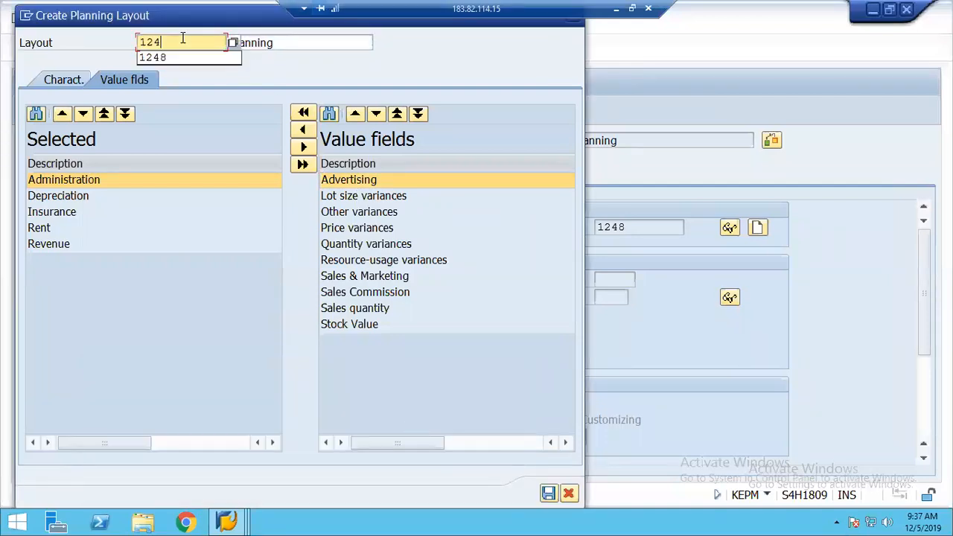
pyautogui.write('CO1248')
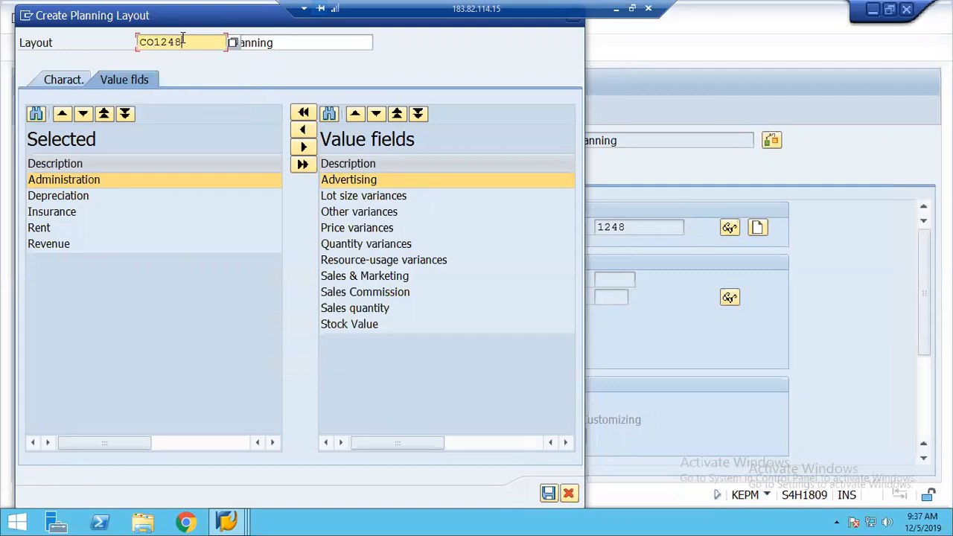
pyautogui.press('Tab')
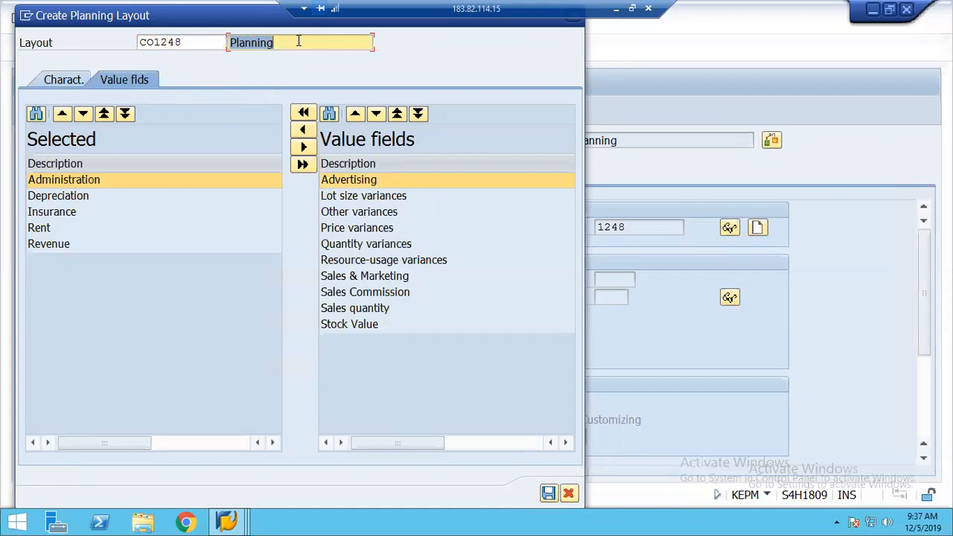
pyautogui.click(298, 42)
pyautogui.write('COPA')
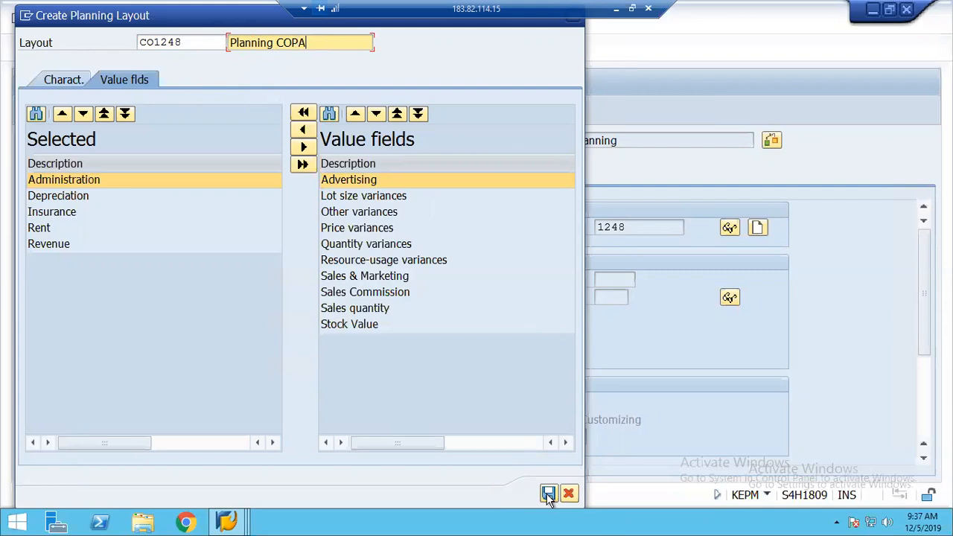
pyautogui.click(548, 495)
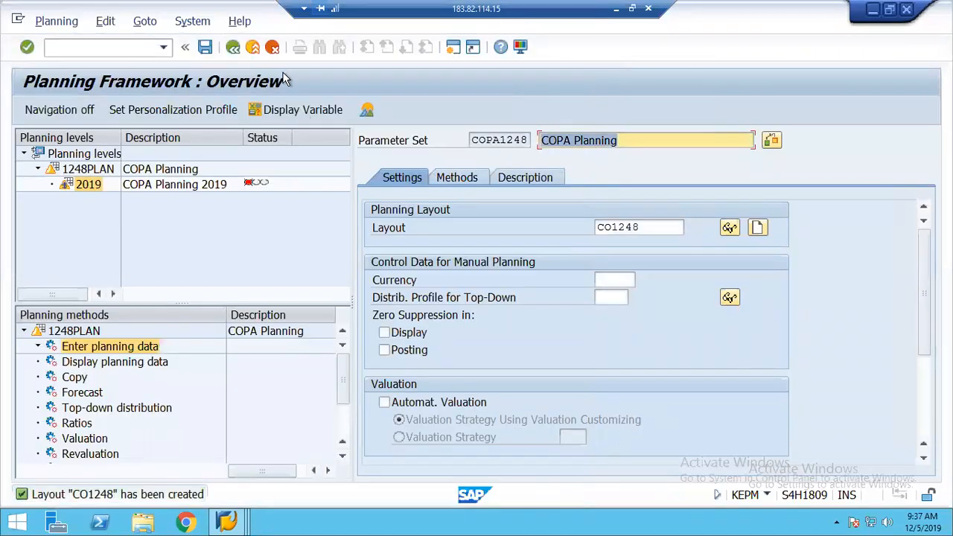
# Give COPA1248 currency USD with Integrated Excel active, save it, and select planning level 1248PLAN
pyautogui.click(605, 279)
pyautogui.write('USD')
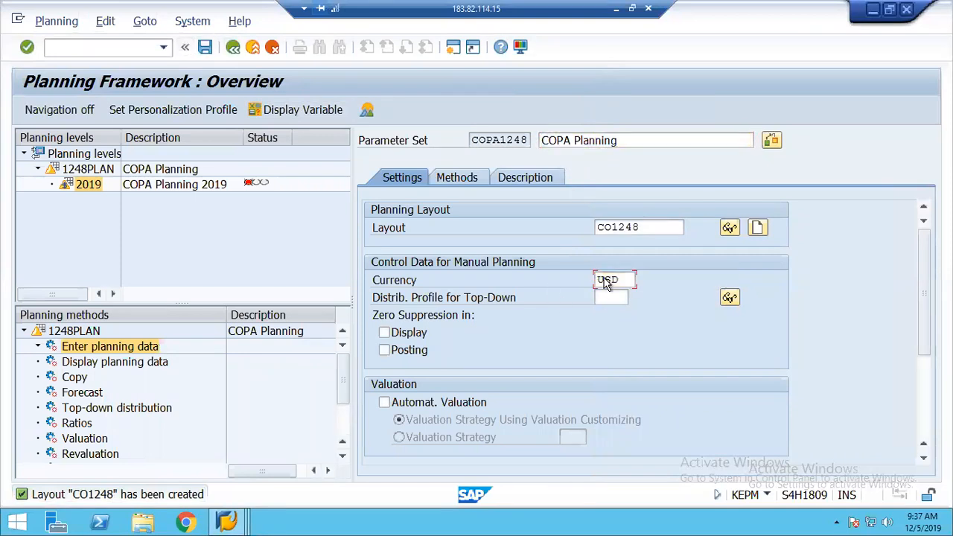
pyautogui.press('Return')
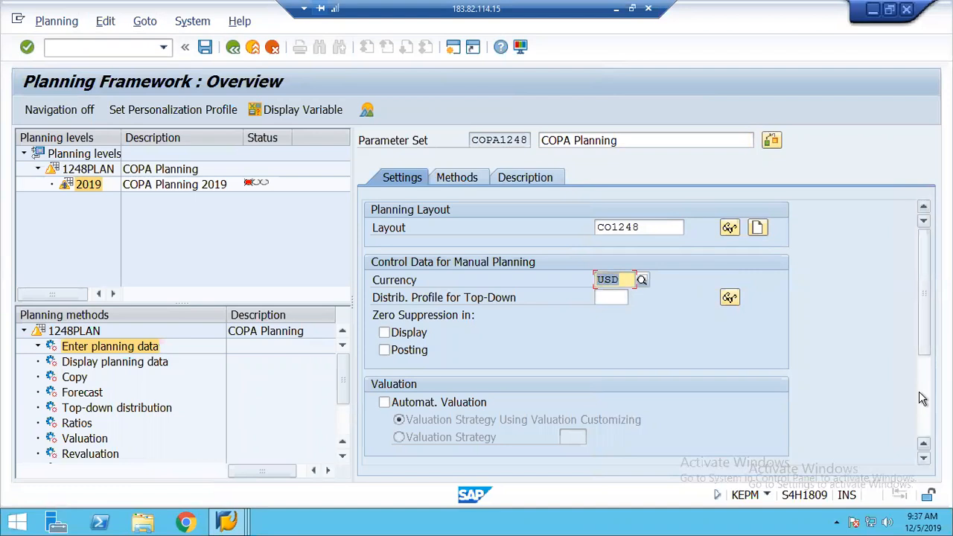
pyautogui.scroll(-3, 924, 400)
pyautogui.click(396, 420)
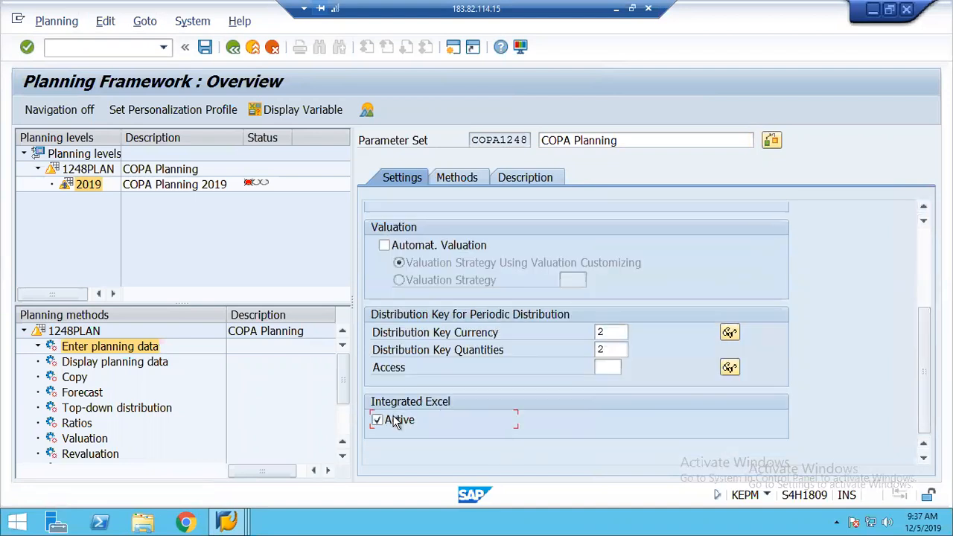
pyautogui.click(205, 48)
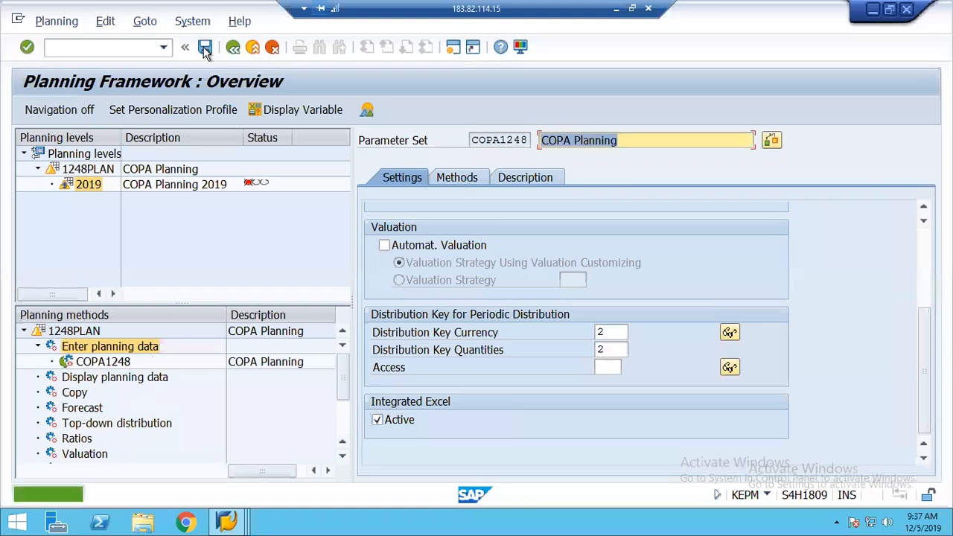
pyautogui.click(83, 170)
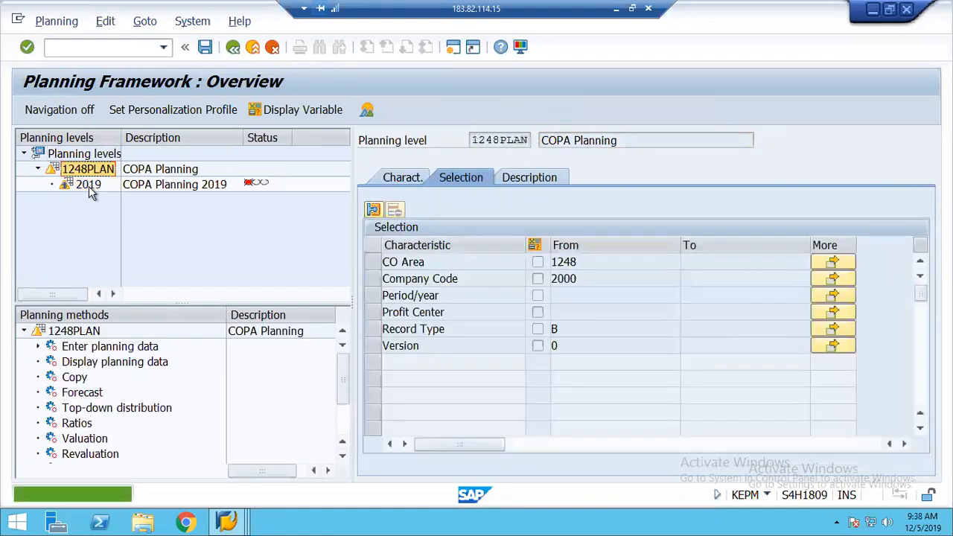
# Run parameter set COPA1248 on planning package 2019 to launch Excel plan entry
pyautogui.click(88, 186)
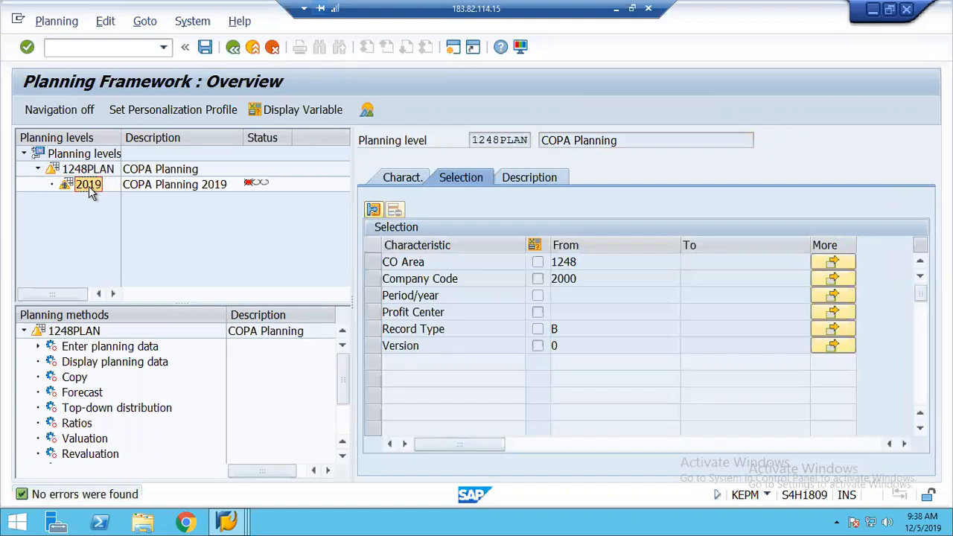
pyautogui.click(37, 347)
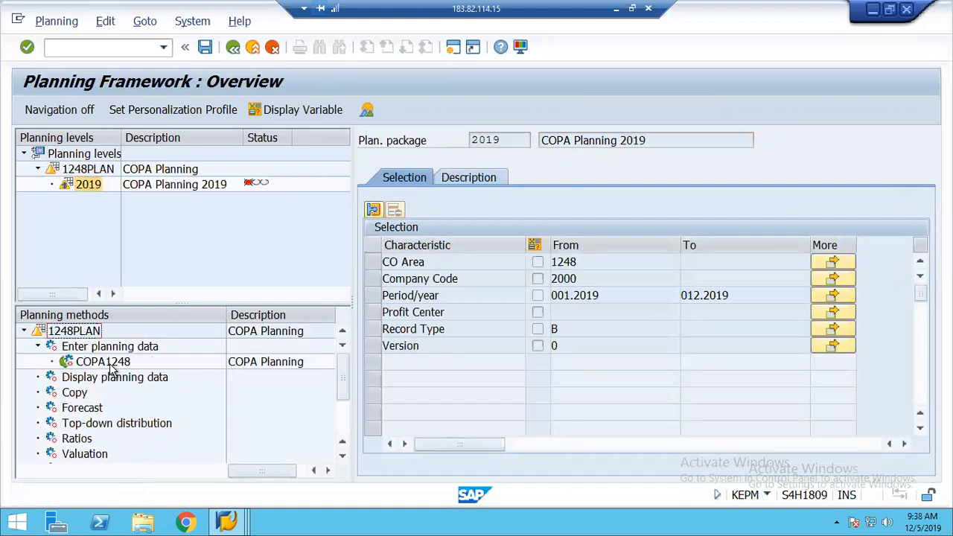
pyautogui.doubleClick(110, 365)
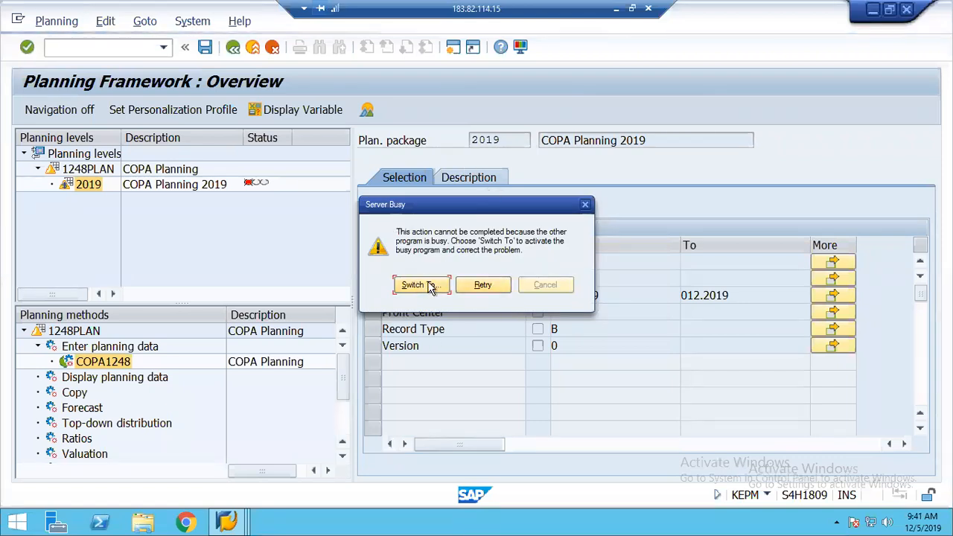
# Work through the Server Busy dialog by switching and retrying, then show the app list
pyautogui.click(419, 286)
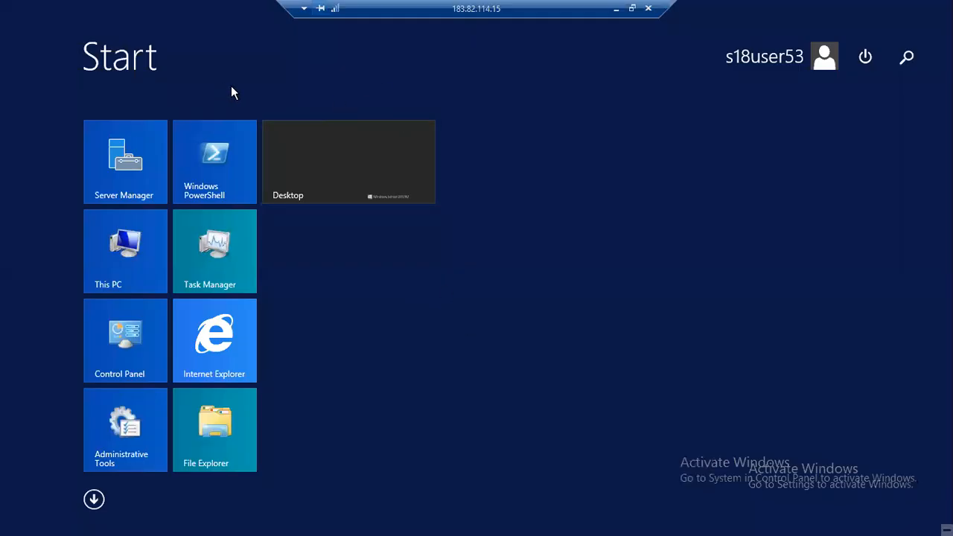
pyautogui.click(450, 359)
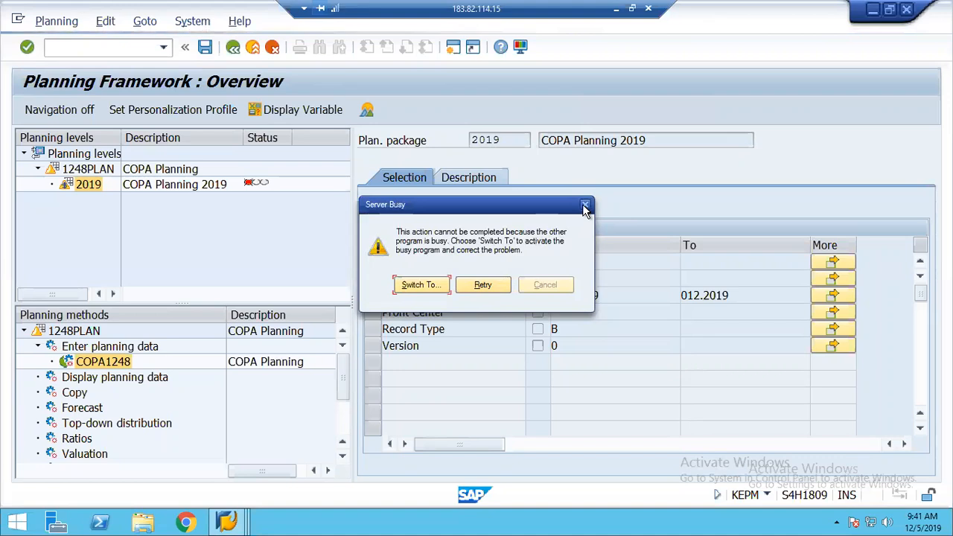
pyautogui.click(496, 282)
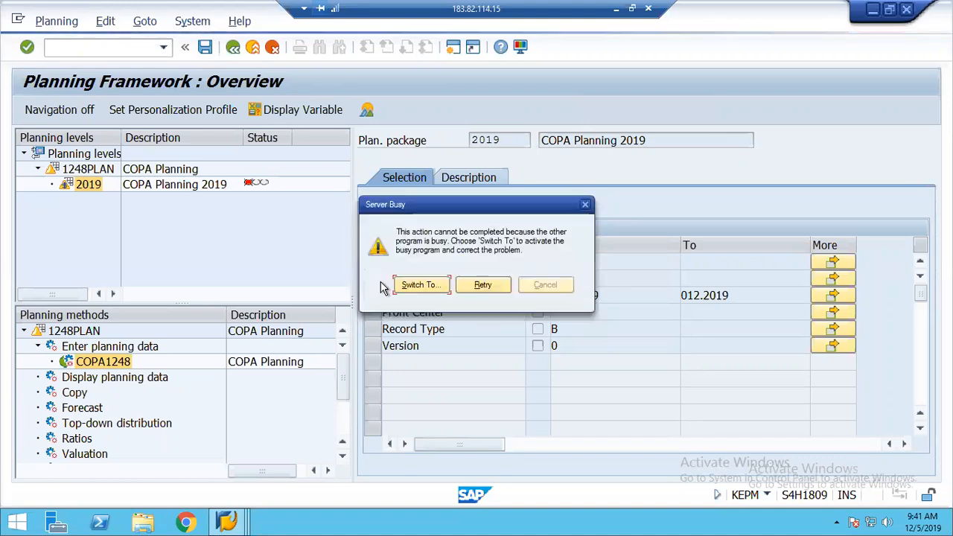
pyautogui.click(422, 284)
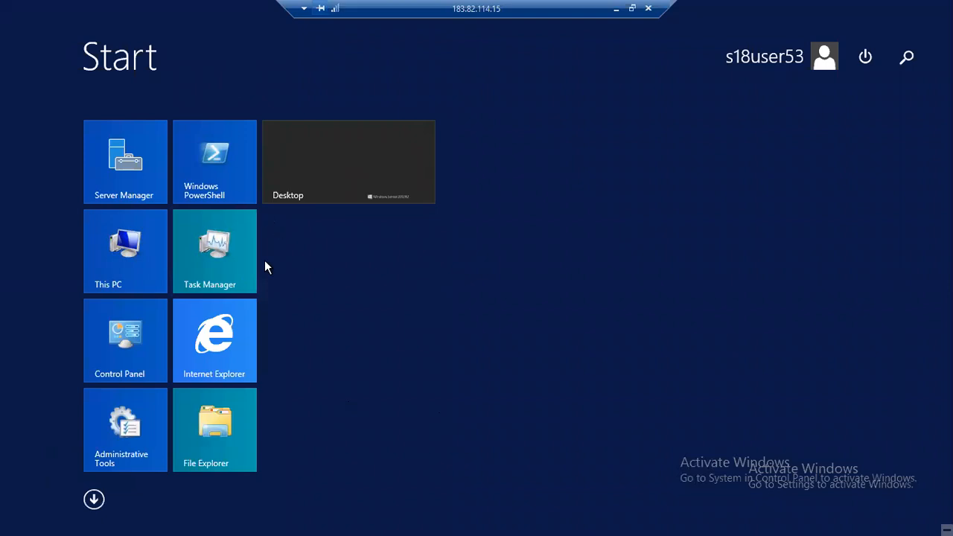
pyautogui.click(93, 499)
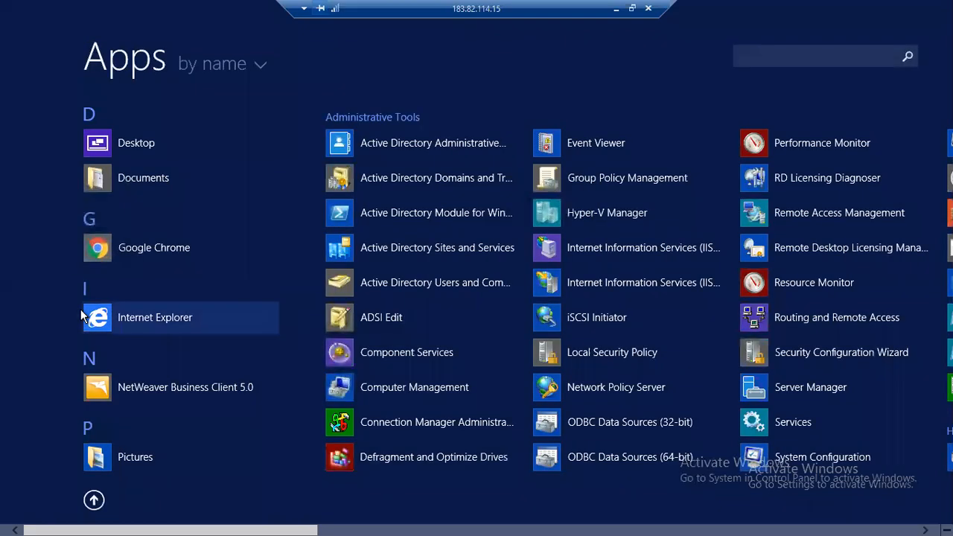
# Cycle between the Planning Framework and SAP Easy Access windows, then bring up the Windows Start screen
pyautogui.hotkey('alt', 'Tab')
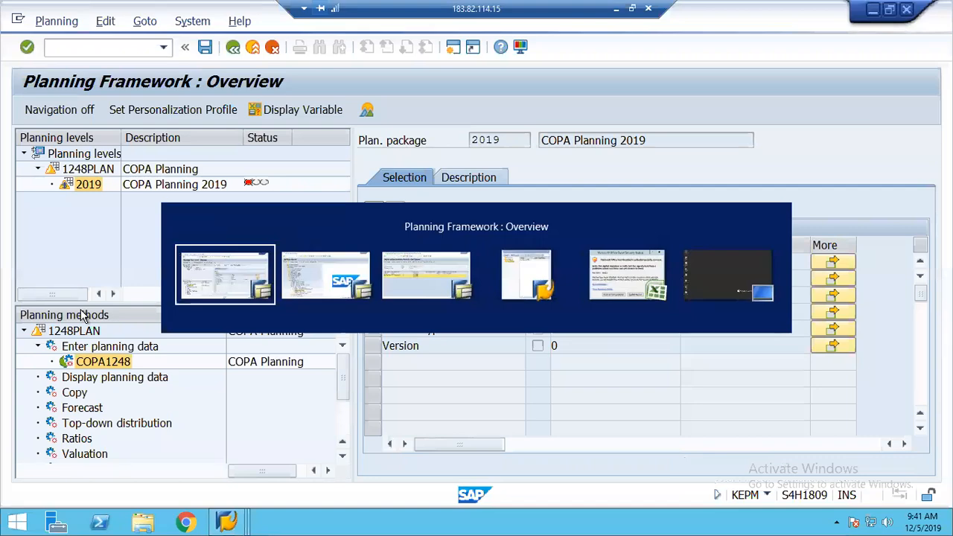
pyautogui.press('super')
pyautogui.press('super')
pyautogui.hotkey('alt', 'Tab')
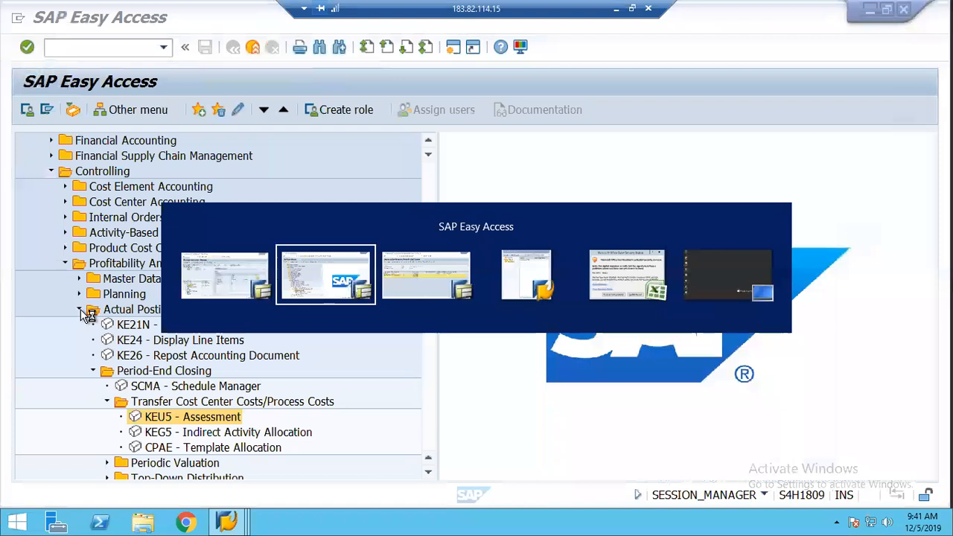
pyautogui.hotkey('alt', 'Tab')
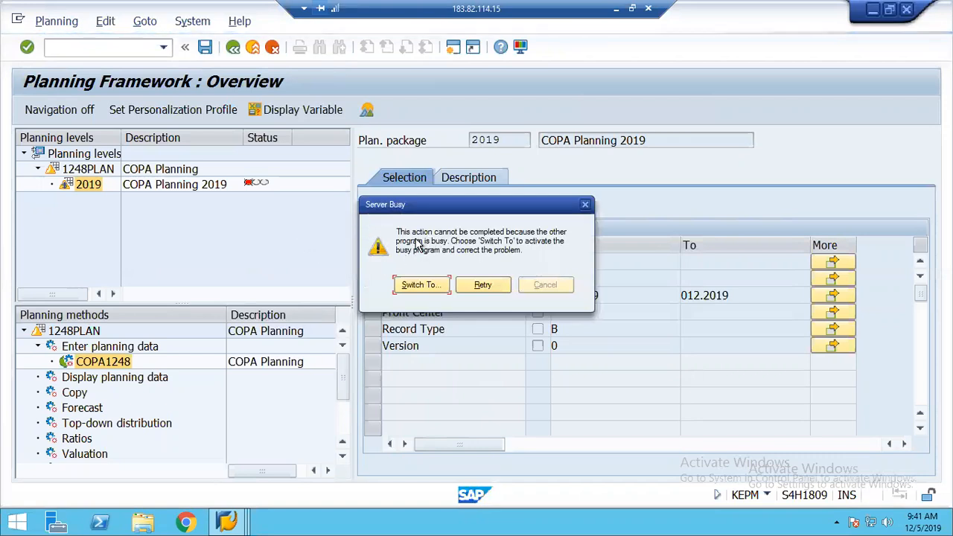
pyautogui.click(416, 291)
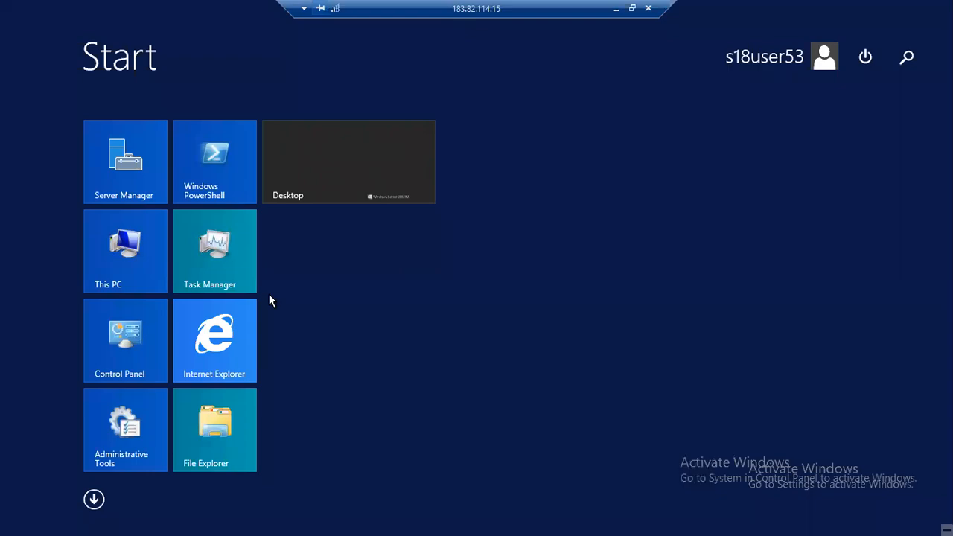
pyautogui.hotkey('alt', 'Tab')
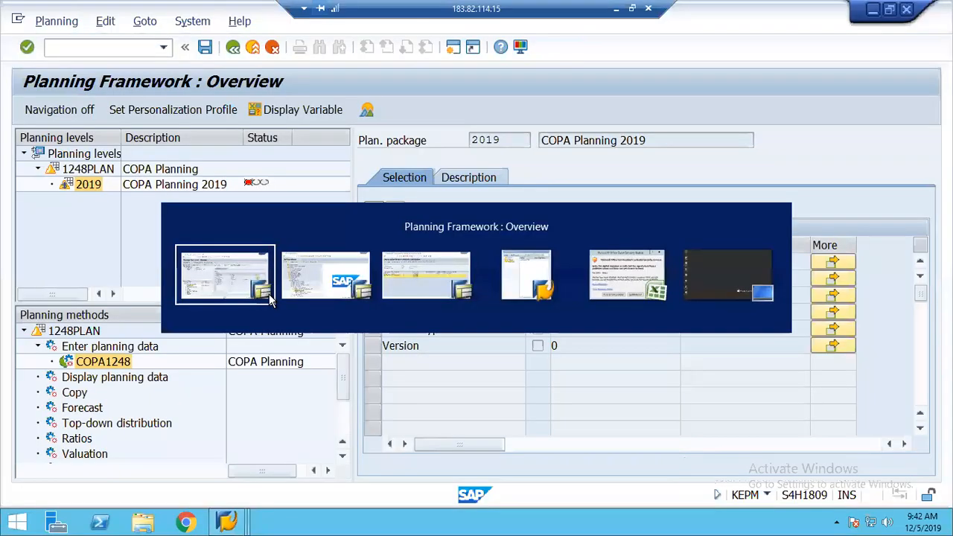
pyautogui.hotkey('alt', 'Tab')
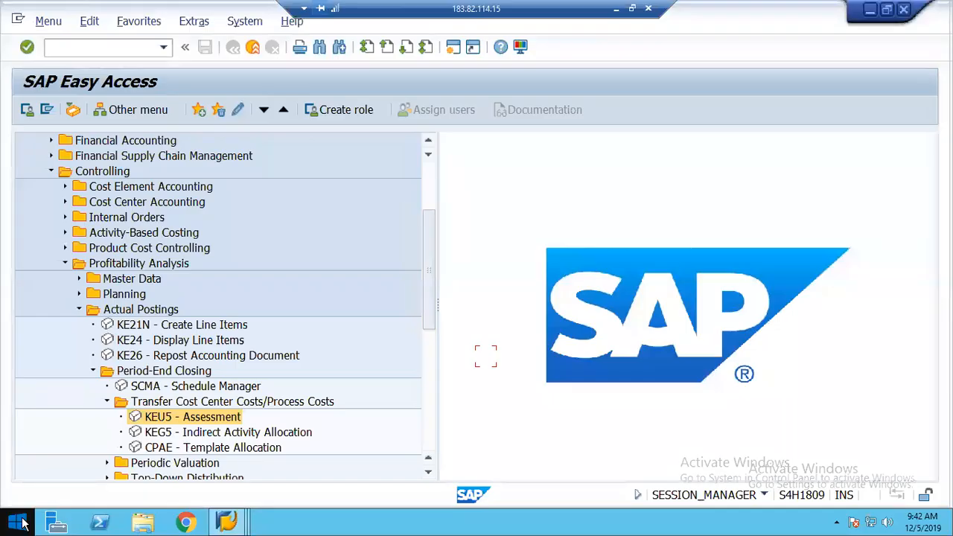
pyautogui.click(23, 525)
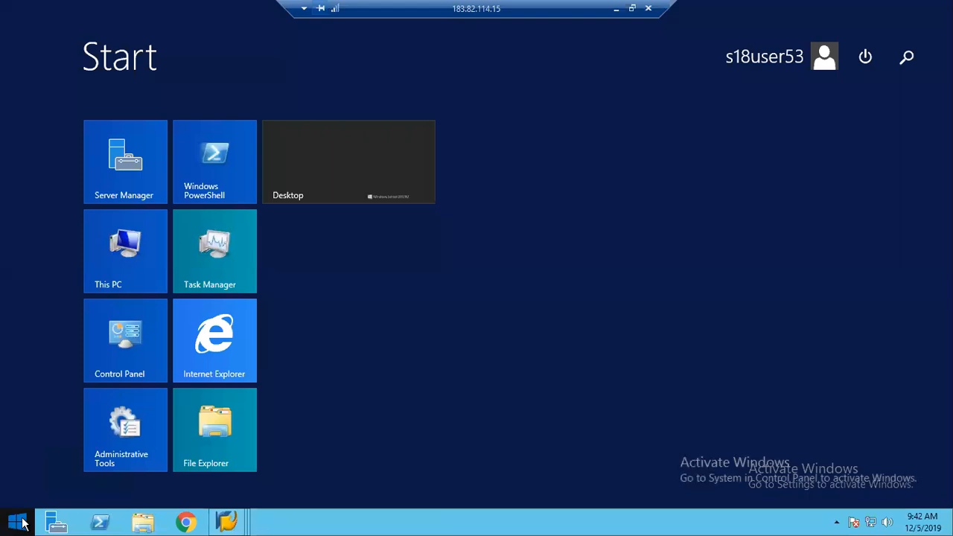
# Launch Microsoft Office Excel 2007 from Start and minimize it
pyautogui.write('excel 2007')
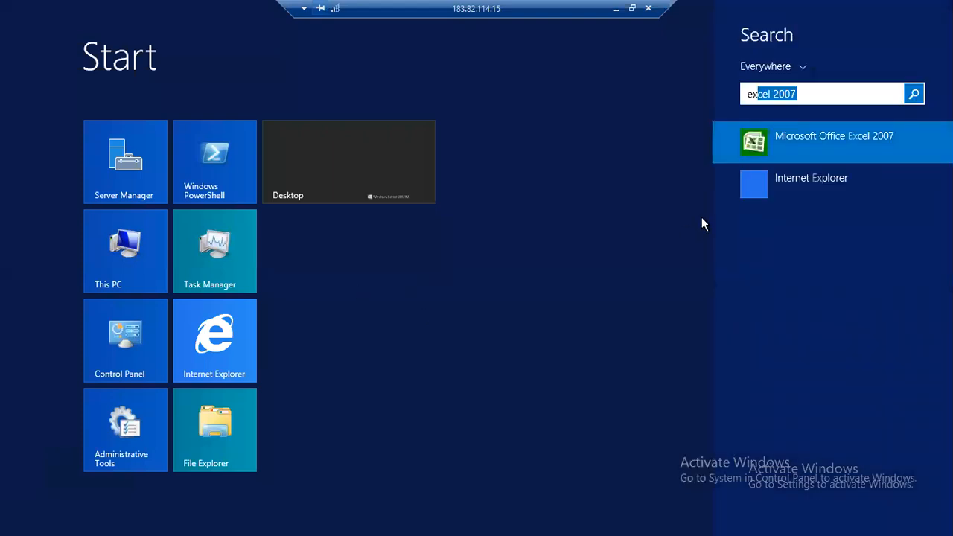
pyautogui.click(791, 140)
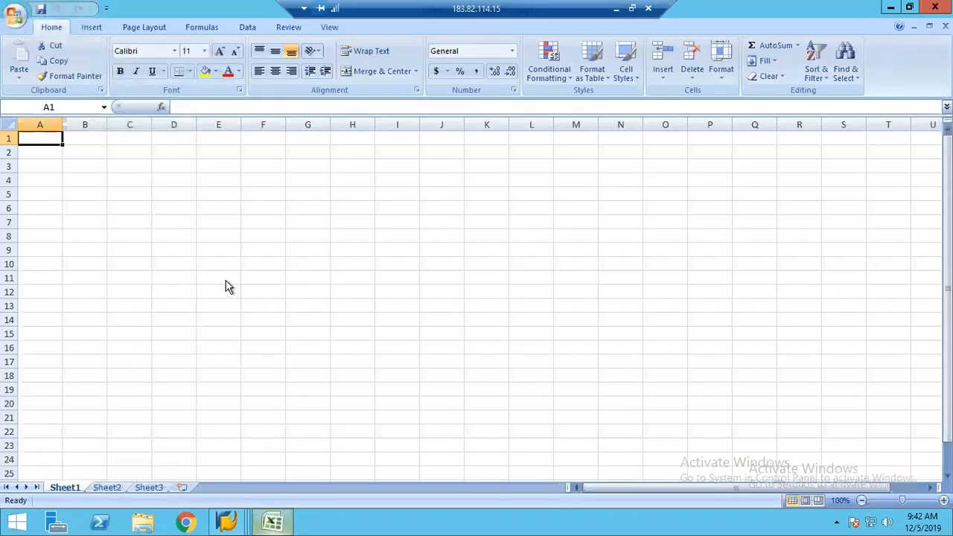
pyautogui.click(890, 9)
# Bring the Planning Framework window forward and answer the busy-program prompt
pyautogui.click(227, 523)
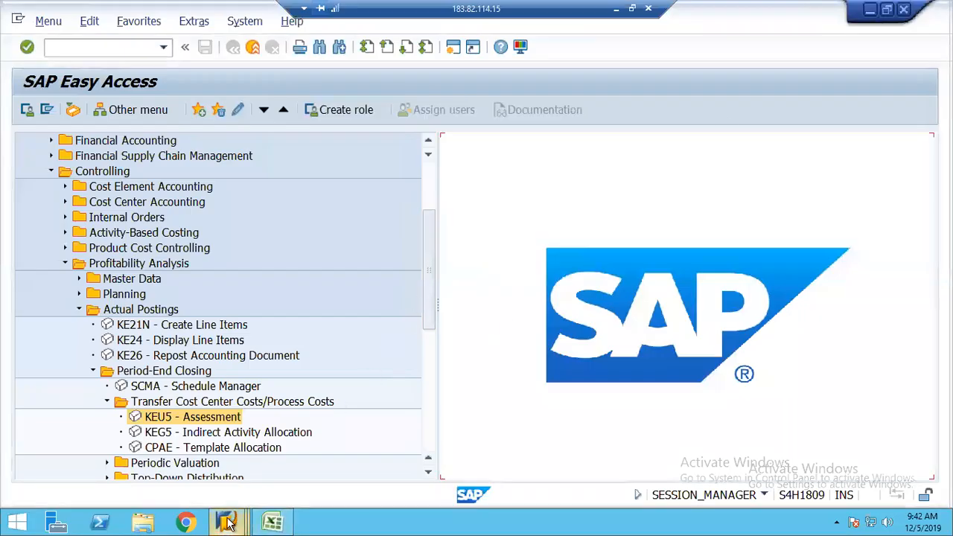
pyautogui.click(246, 452)
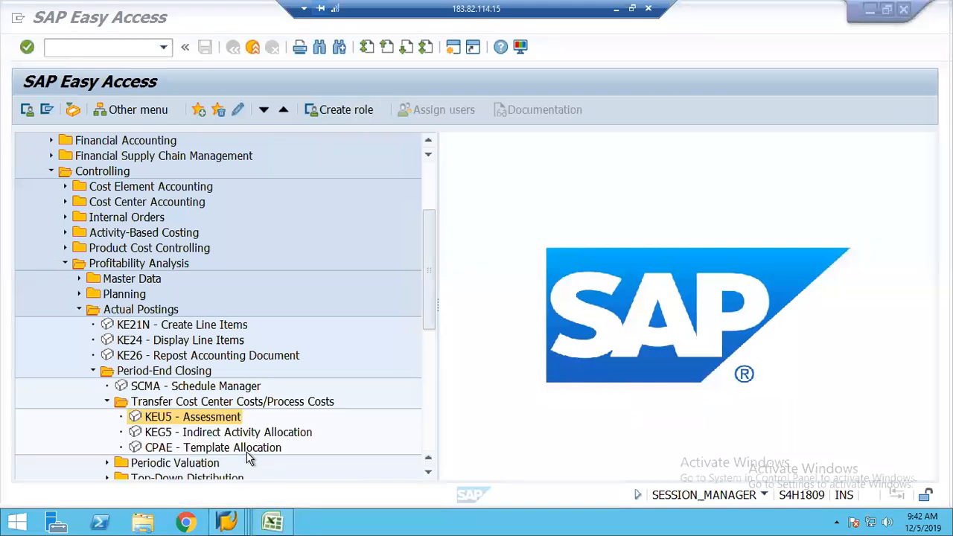
pyautogui.click(227, 524)
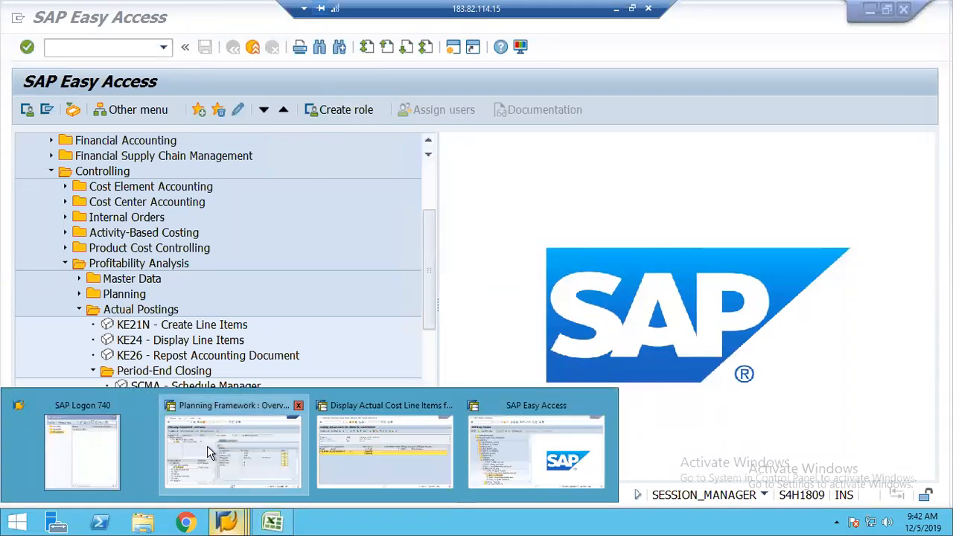
pyautogui.click(210, 453)
pyautogui.click(211, 453)
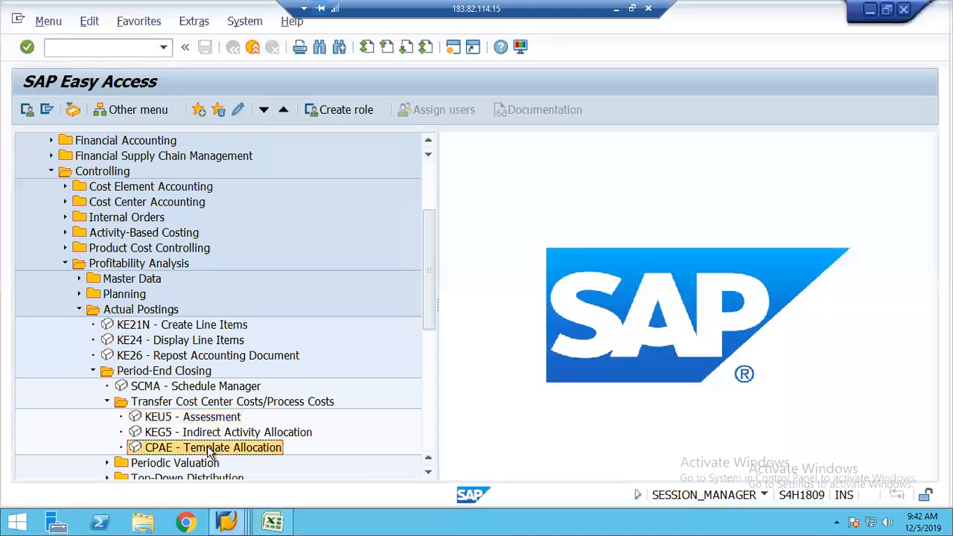
pyautogui.hotkey('alt', 'Tab')
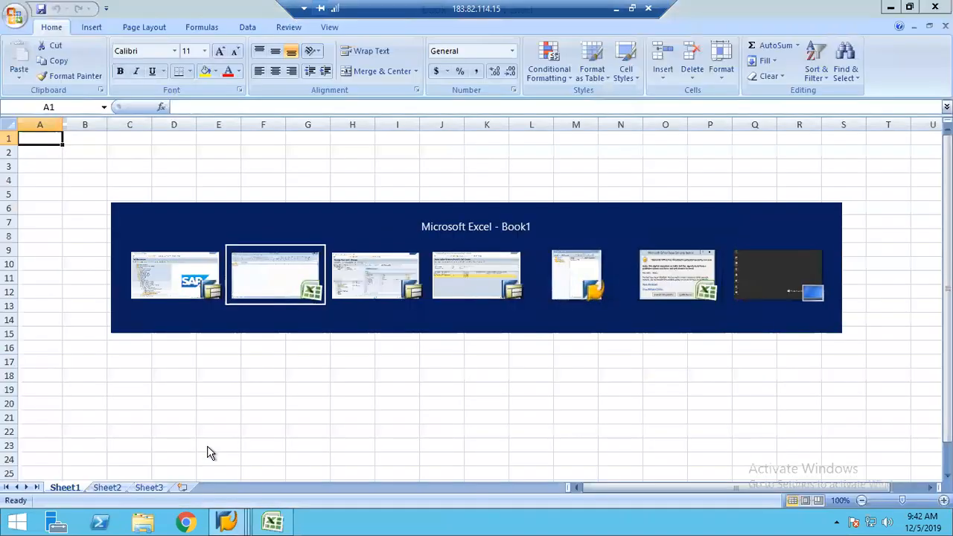
pyautogui.press('Tab')
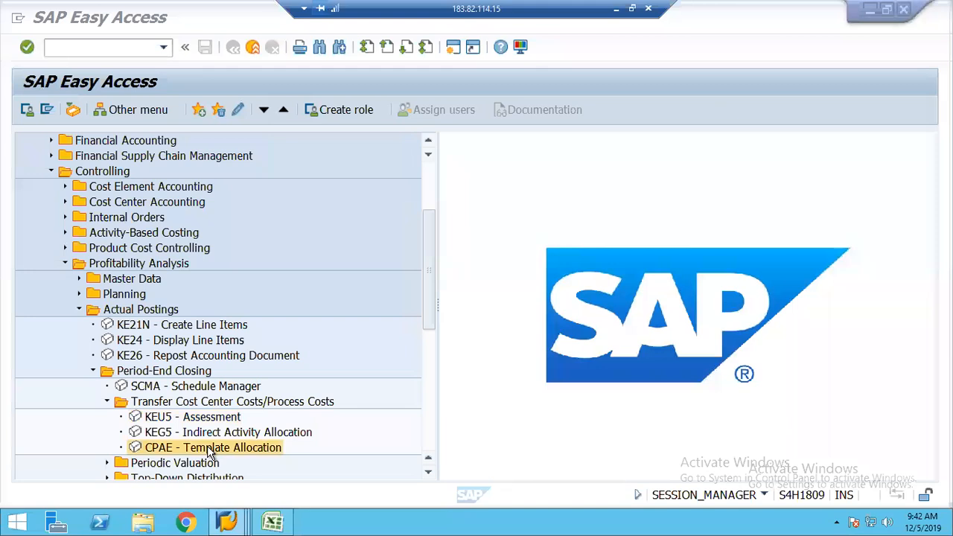
pyautogui.click(870, 9)
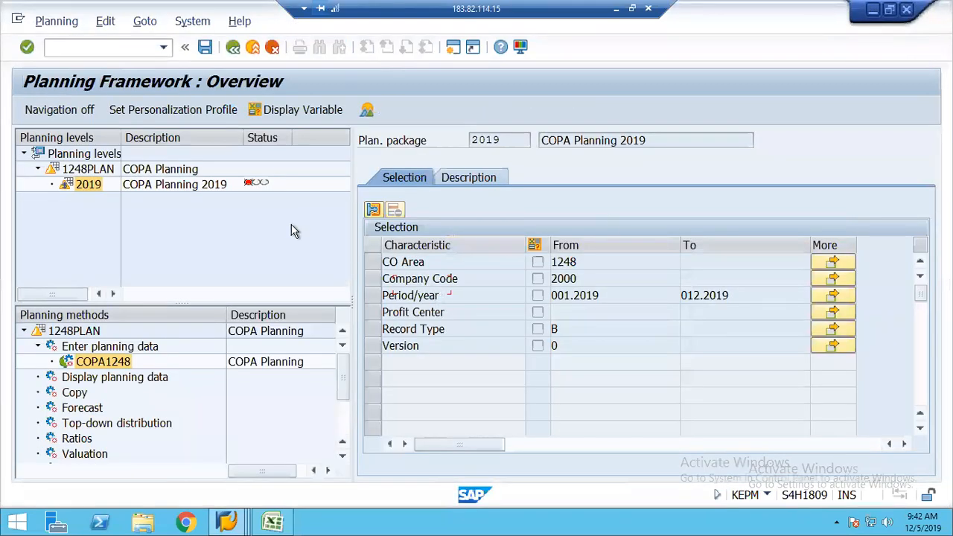
pyautogui.click(422, 285)
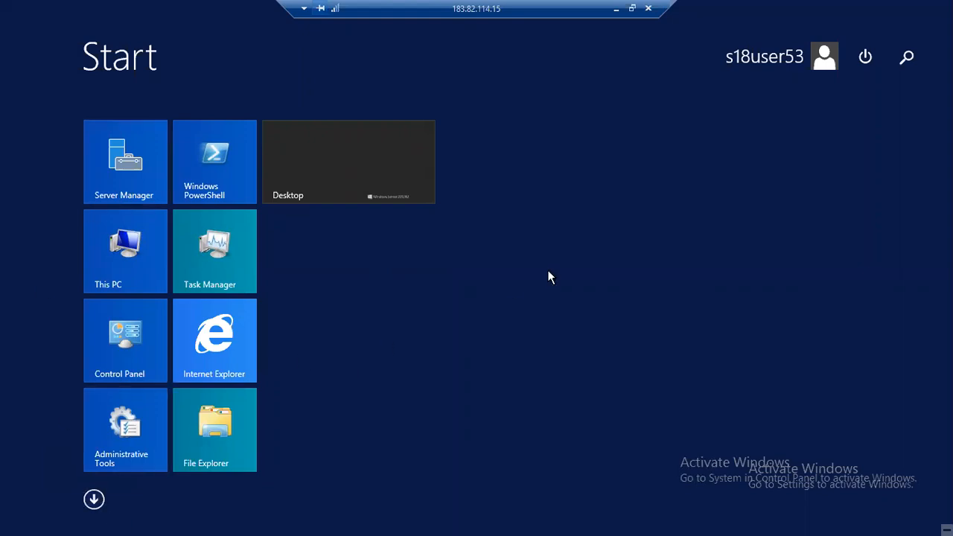
# Switch to the Excel Book1 workbook from the open-windows list
pyautogui.hotkey('alt', 'Tab')
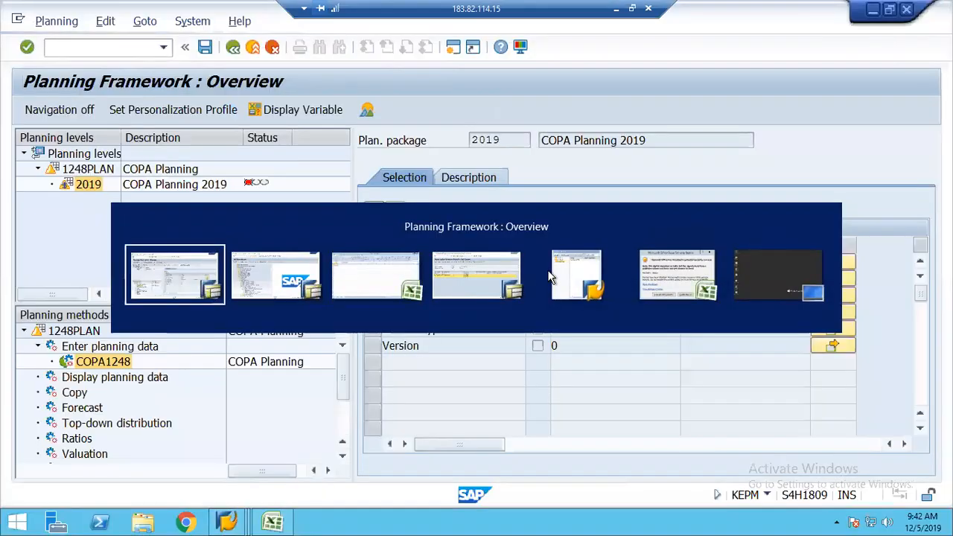
pyautogui.press('Escape')
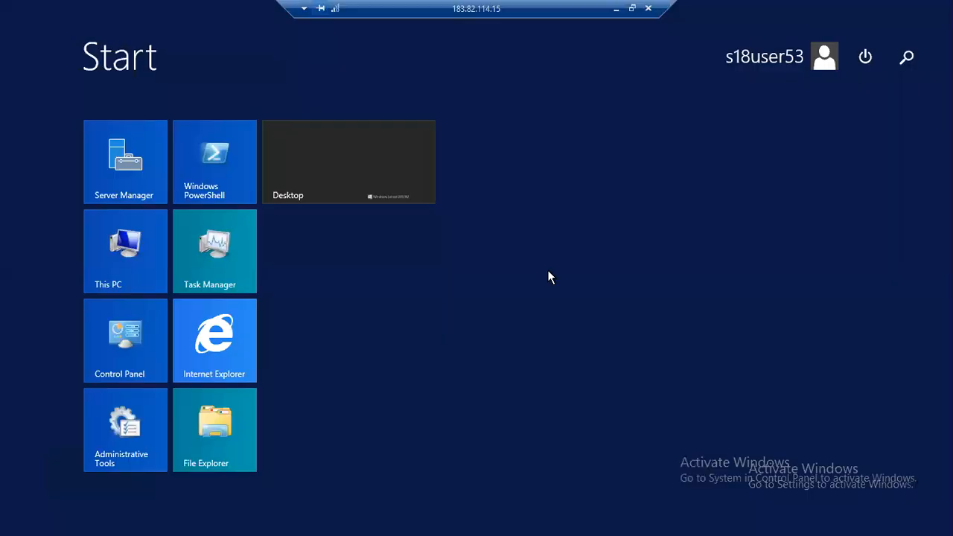
pyautogui.hotkey('alt', 'Tab')
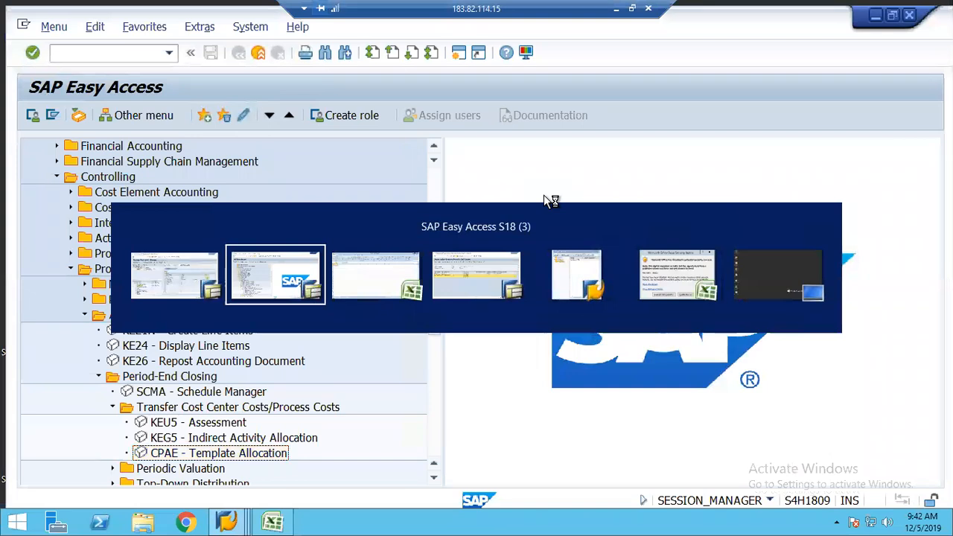
pyautogui.hotkey('alt', 'Tab')
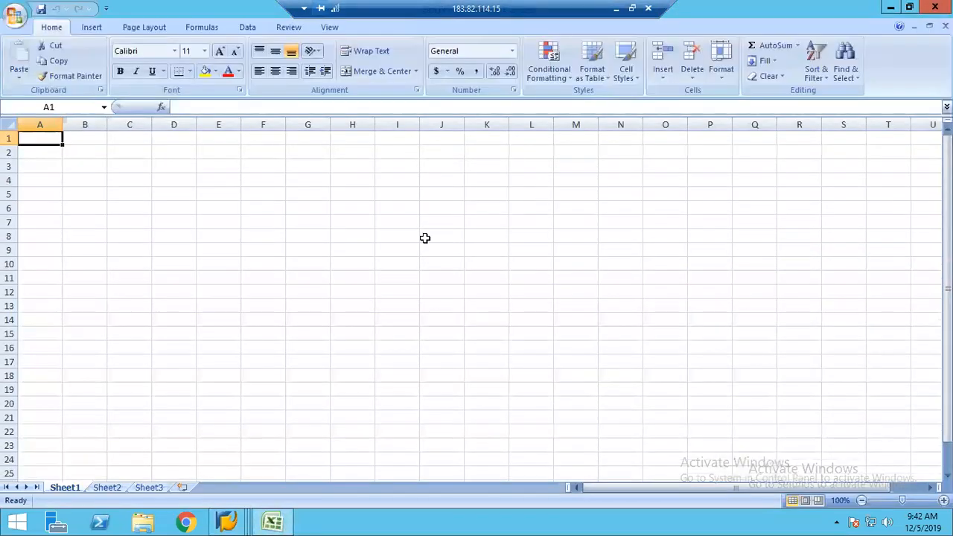
# Enter headers Revenue in E8 and Administration in F8
pyautogui.click(211, 239)
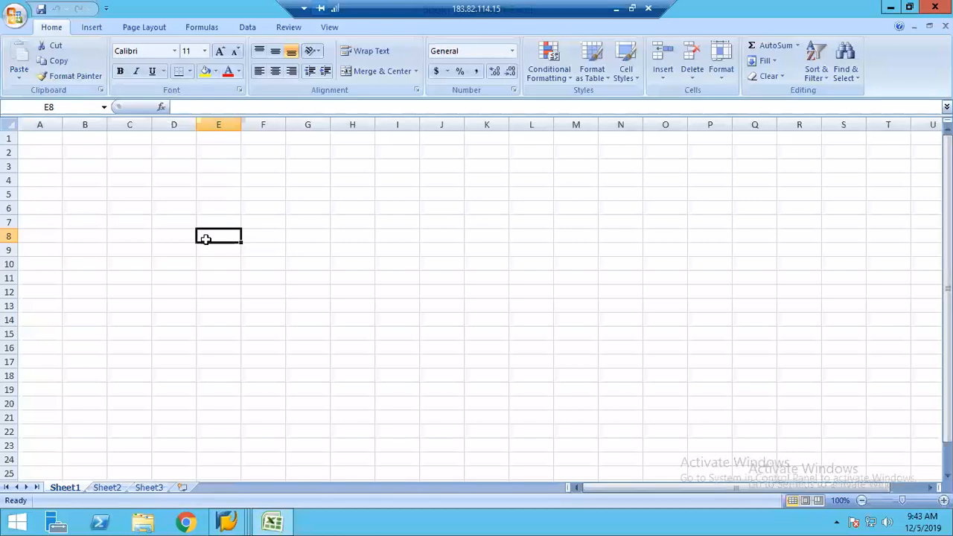
pyautogui.write('Revenue')
pyautogui.press('Tab')
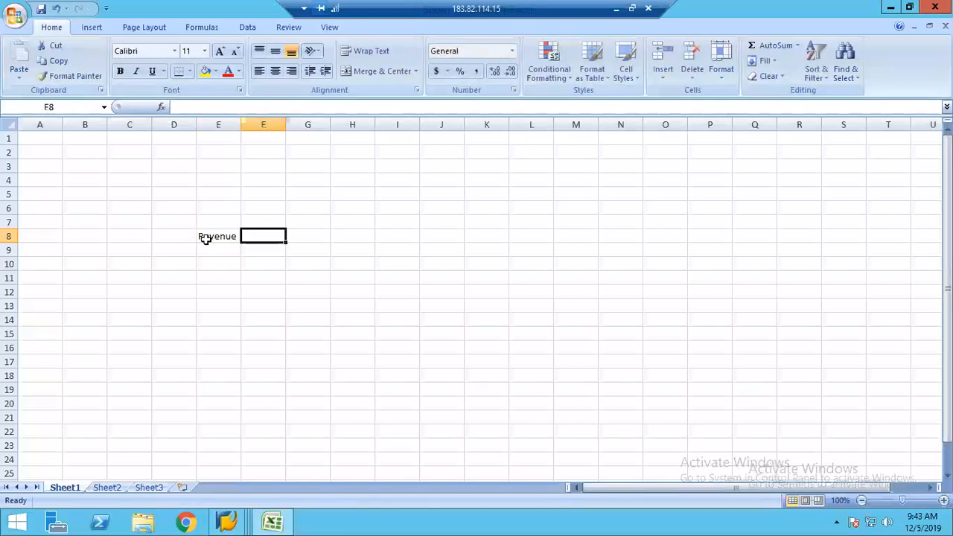
pyautogui.write('Administration')
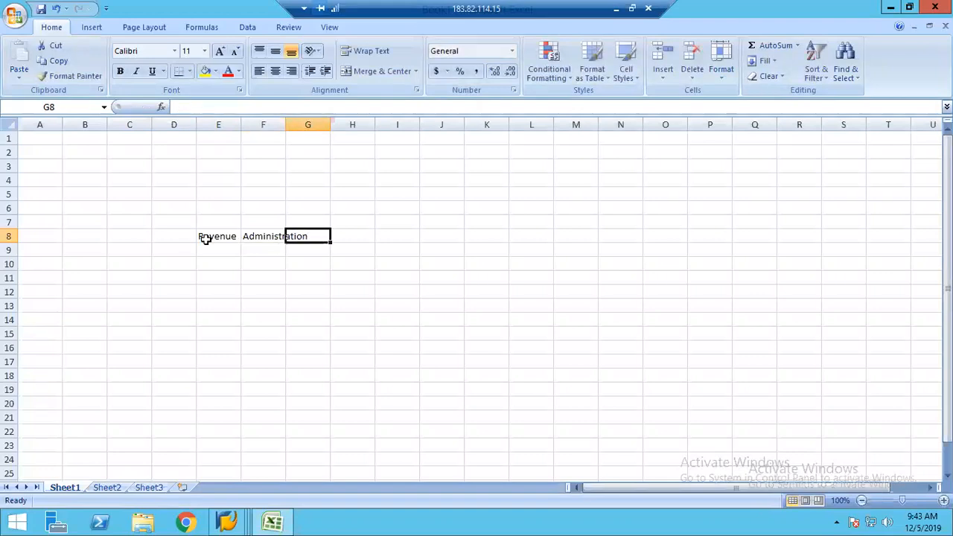
pyautogui.press('Right')
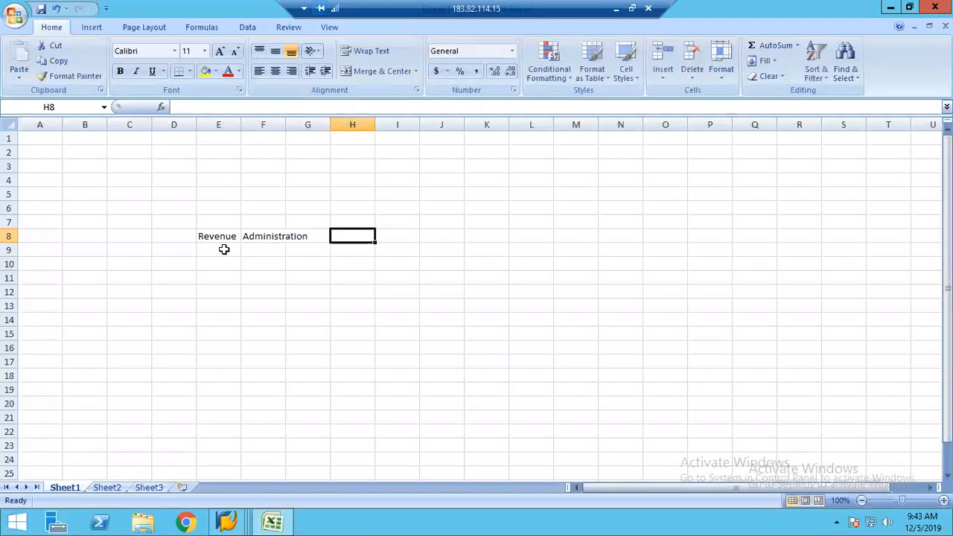
# Enter amounts 2500, 15000 and 1000 across E9:G9
pyautogui.click(223, 250)
pyautogui.write('2500')
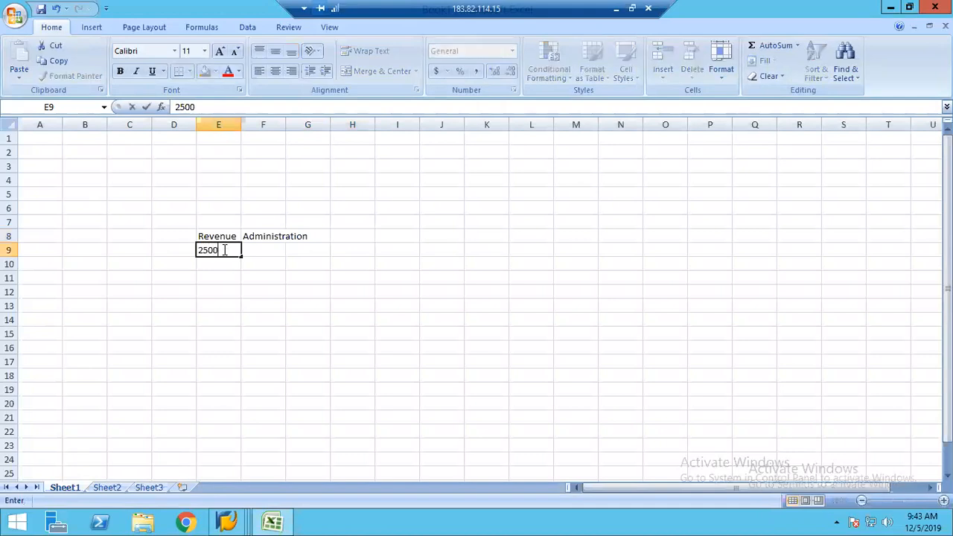
pyautogui.press('Tab')
pyautogui.write('1')
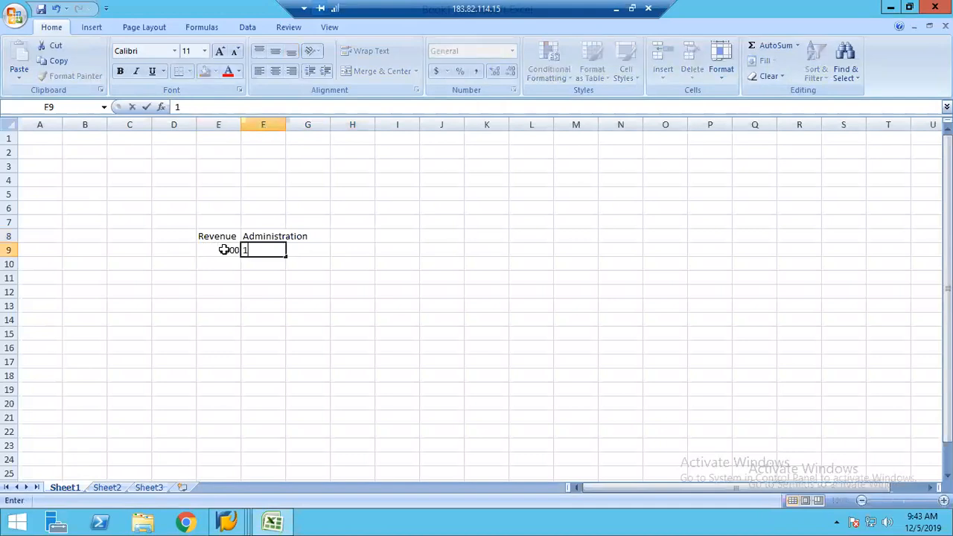
pyautogui.press('Tab')
pyautogui.write('10')
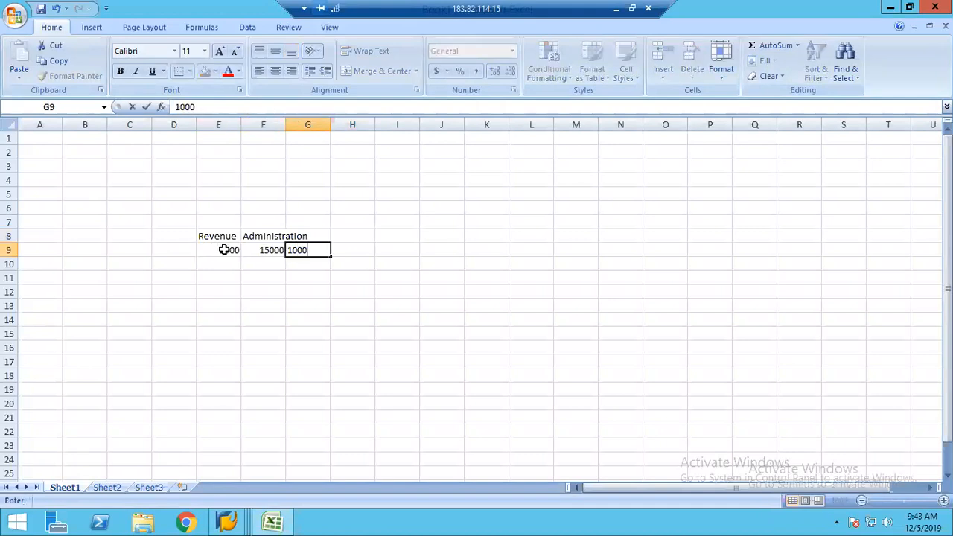
pyautogui.press('Tab')
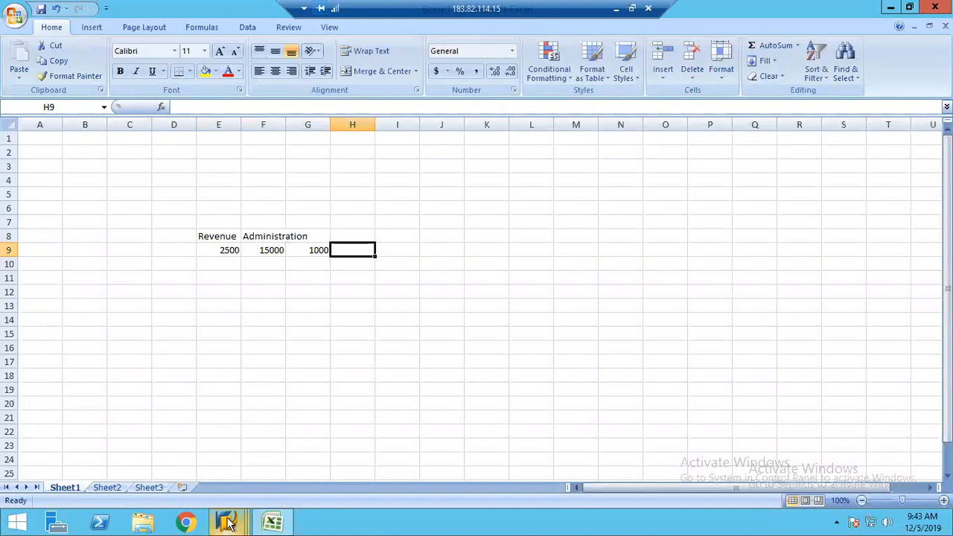
pyautogui.click(227, 523)
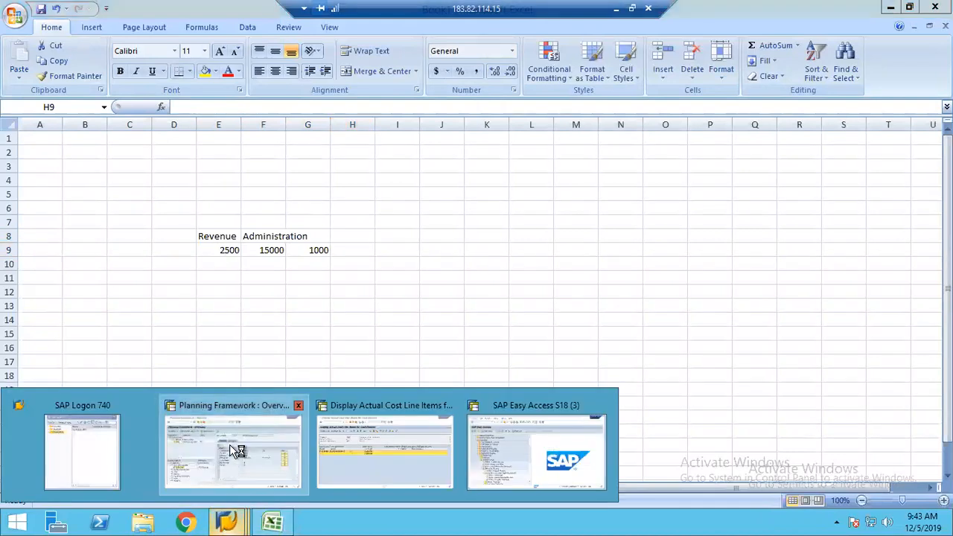
# Try switching between the Planning Framework, Excel and other open windows, retrying the blocked SAP action
pyautogui.click(237, 451)
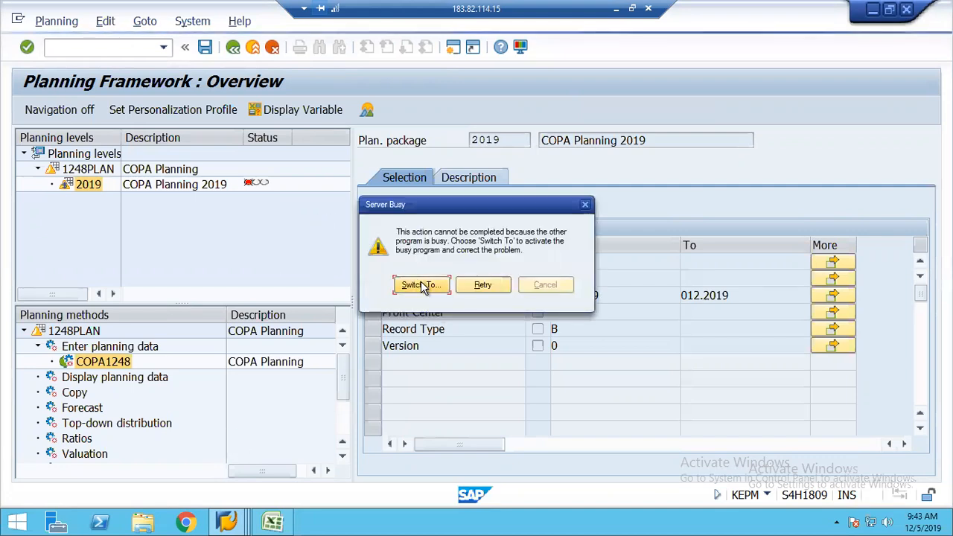
pyautogui.click(480, 287)
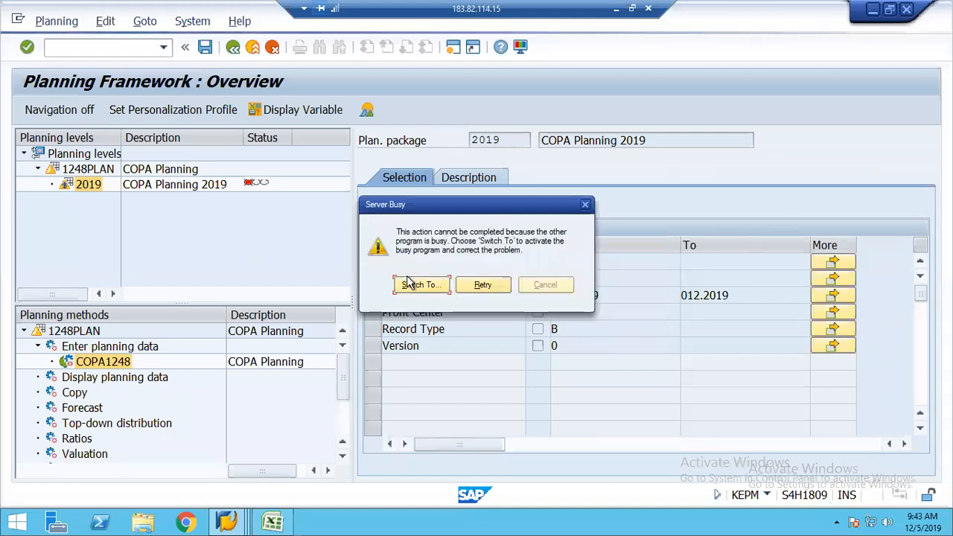
pyautogui.press('super')
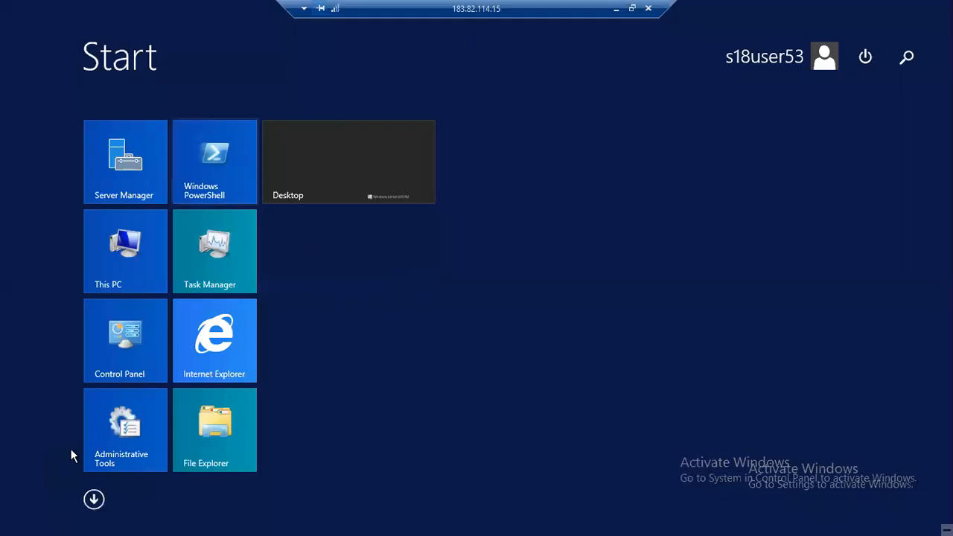
pyautogui.hotkey('alt', 'Tab')
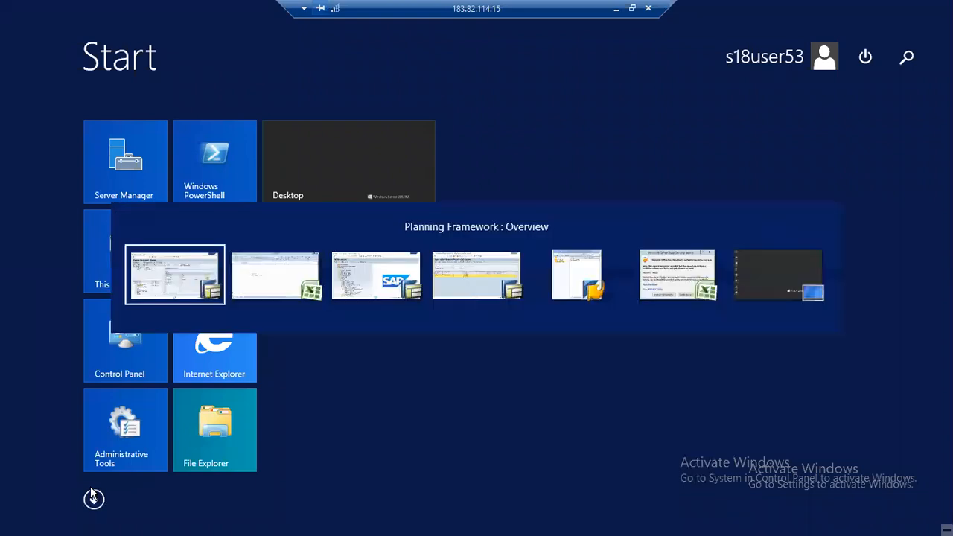
pyautogui.press('super')
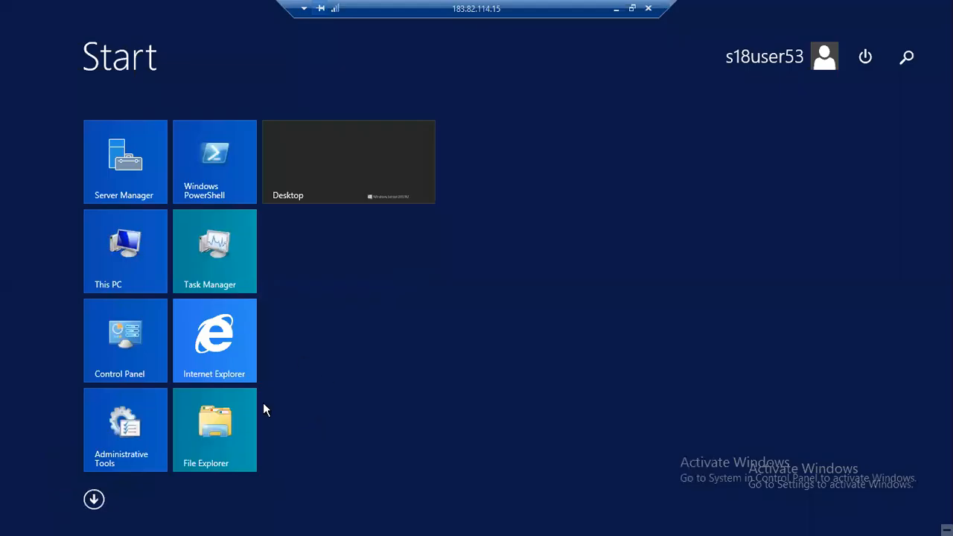
pyautogui.hotkey('alt', 'Tab')
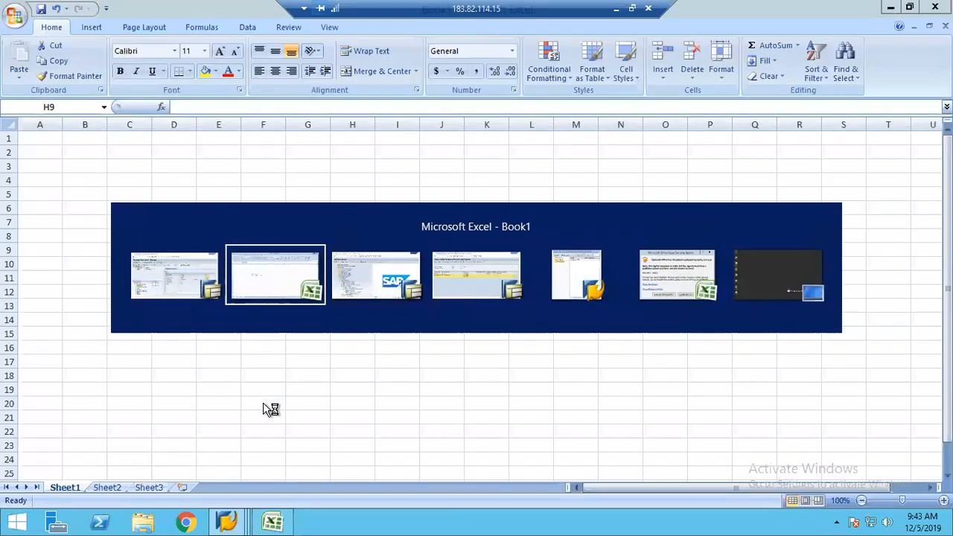
pyautogui.hotkey('alt', 'Tab')
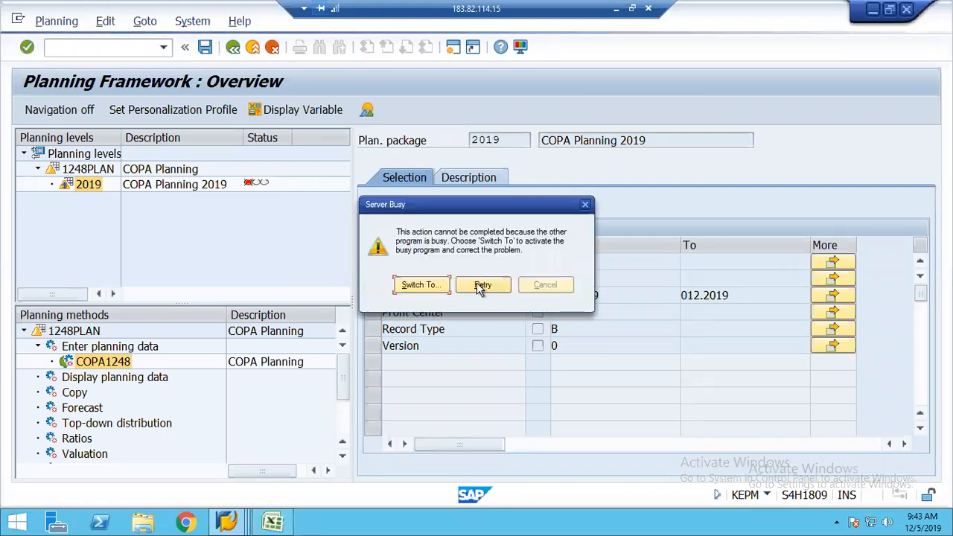
# Check the open windows for the Excel workbook, then enter /nex to end the SAP sessions
pyautogui.click(428, 284)
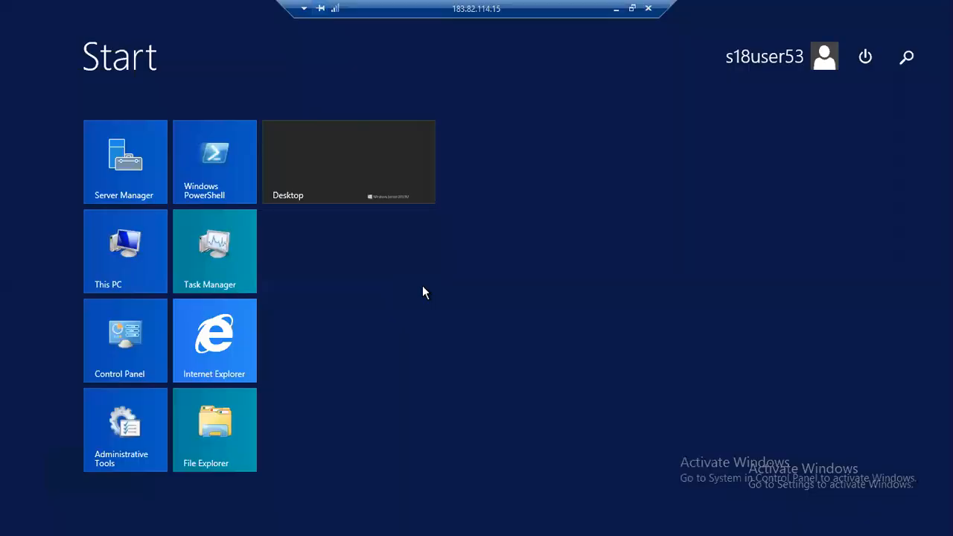
pyautogui.hotkey('alt', 'Tab')
pyautogui.hotkey('alt', 'Tab')
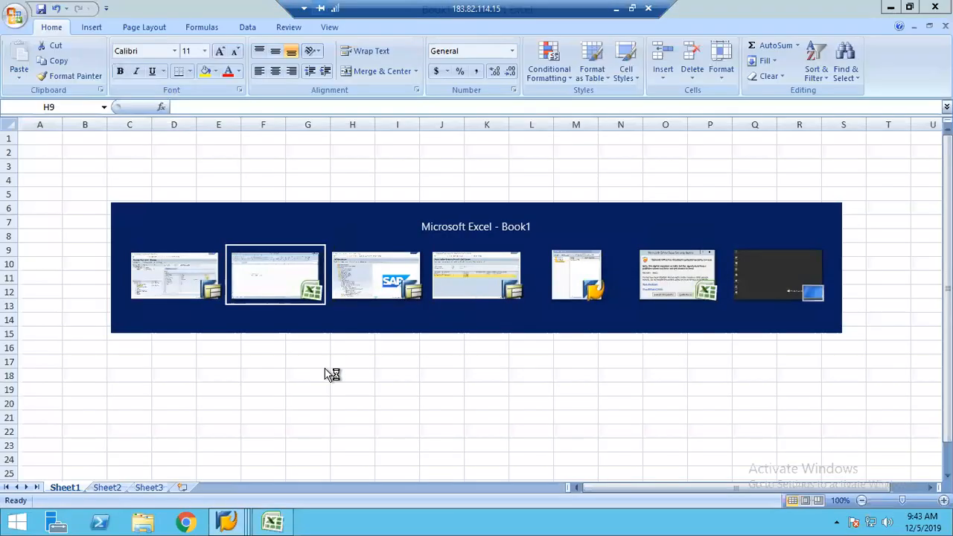
pyautogui.hotkey('alt', 'Tab')
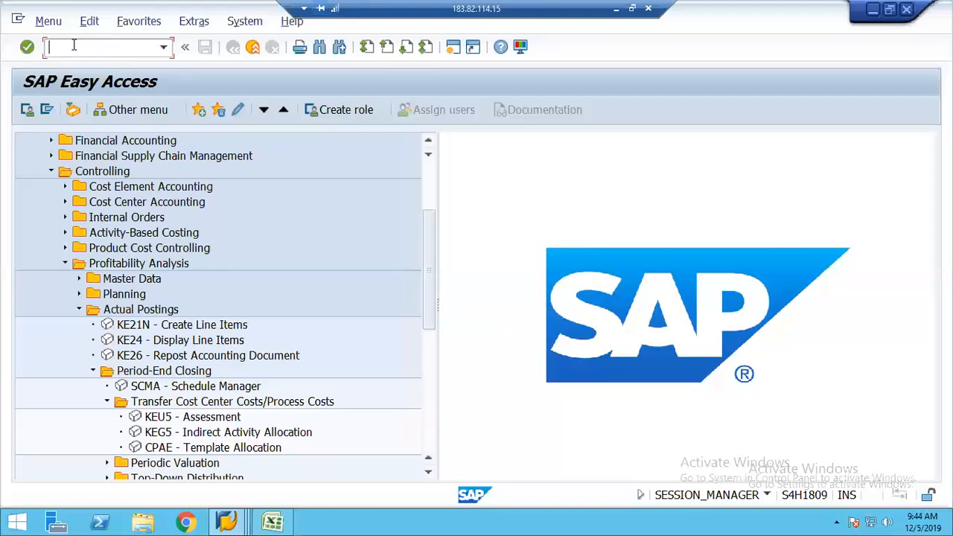
pyautogui.write('/nex')
pyautogui.press('Return')
# Cycle through the open SAP windows and the Excel workbook looking for the Planning Framework
pyautogui.click(230, 521)
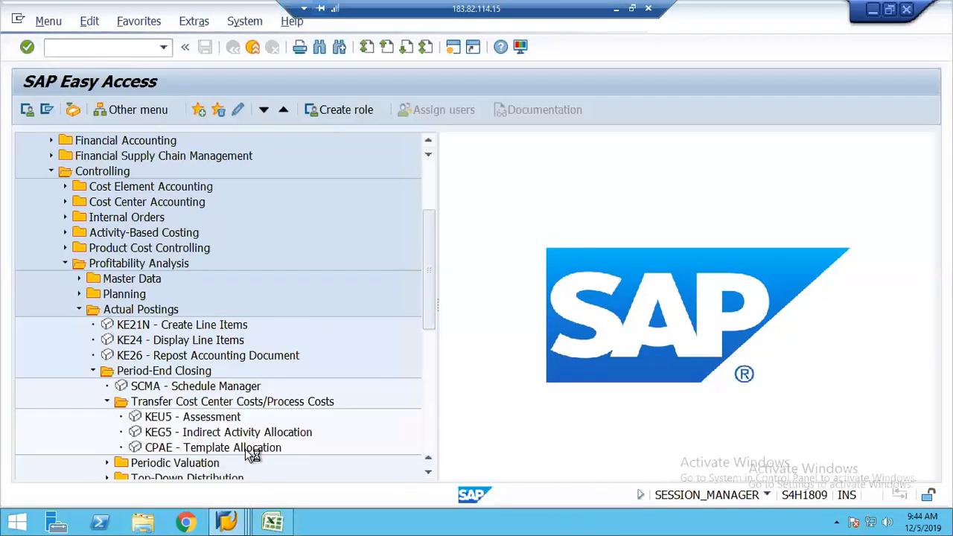
pyautogui.click(229, 522)
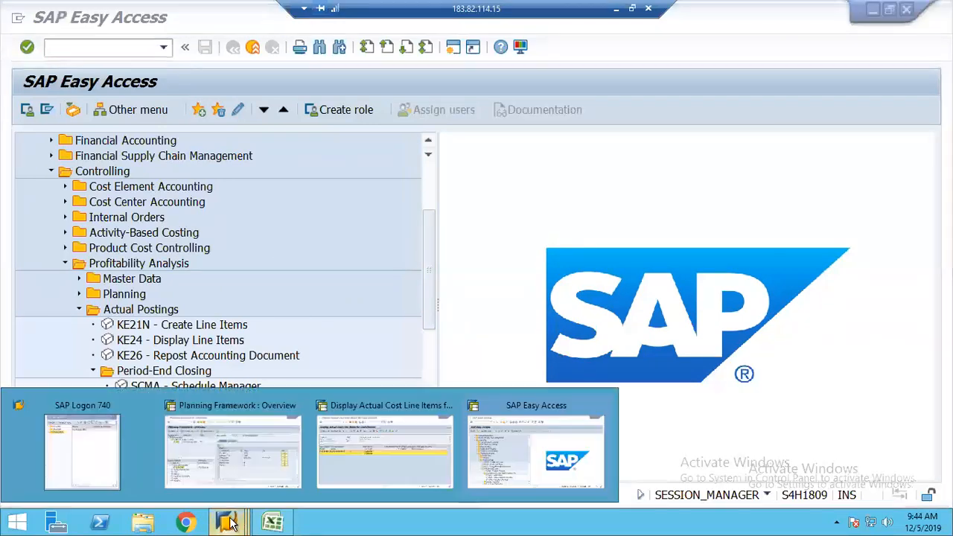
pyautogui.click(240, 476)
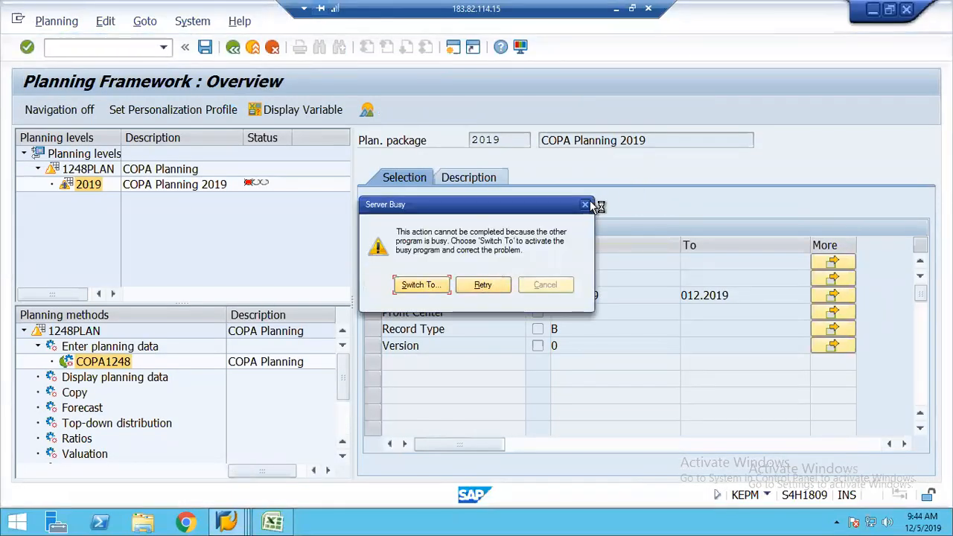
pyautogui.click(421, 286)
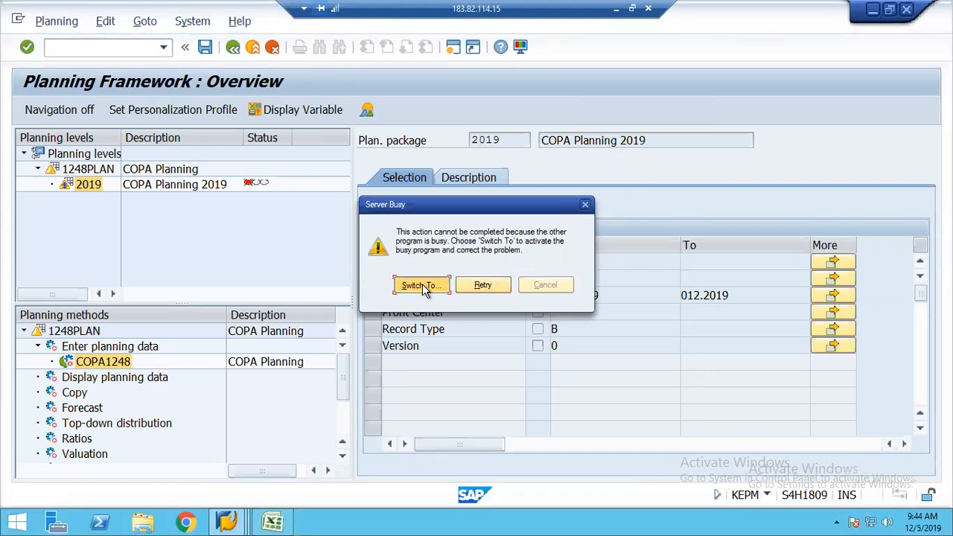
pyautogui.hotkey('alt', 'Tab')
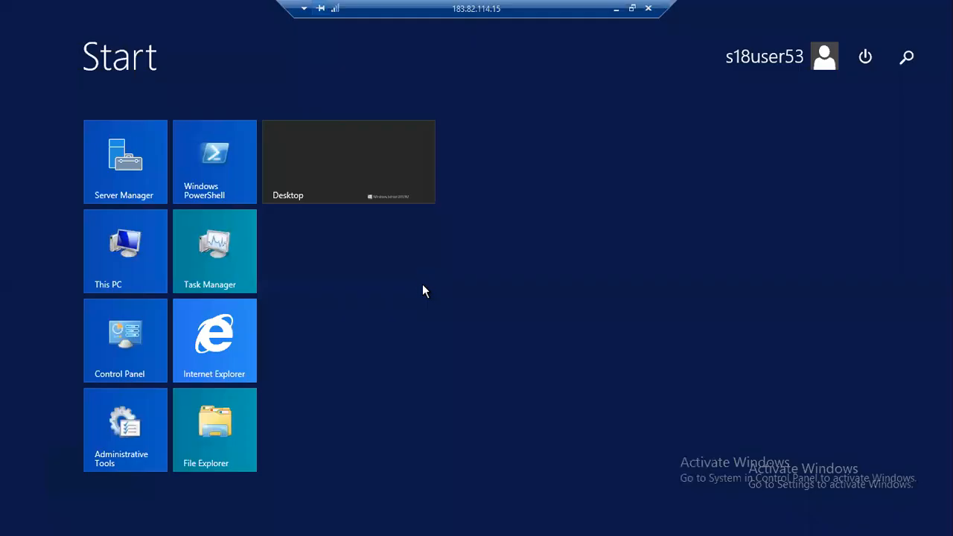
pyautogui.hotkey('alt', 'Tab')
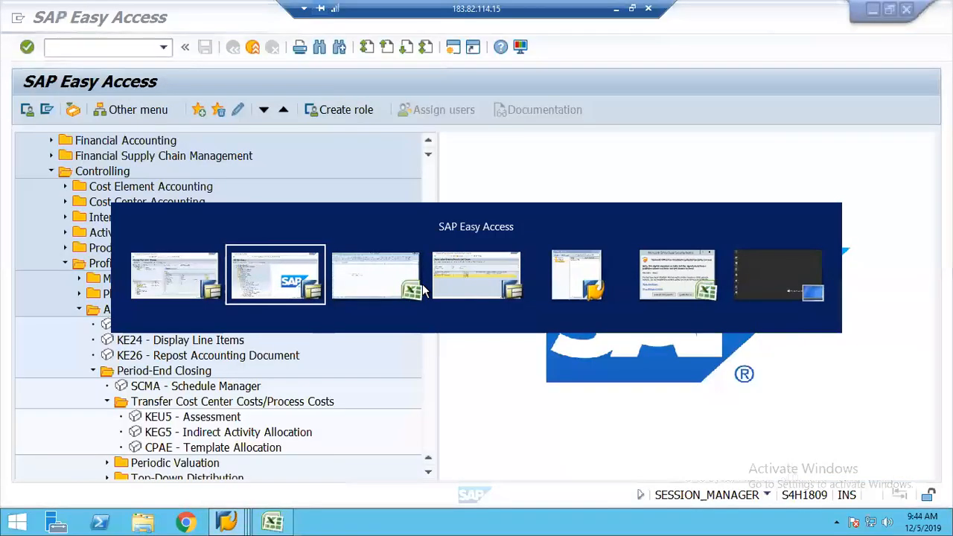
pyautogui.hotkey('alt', 'Tab')
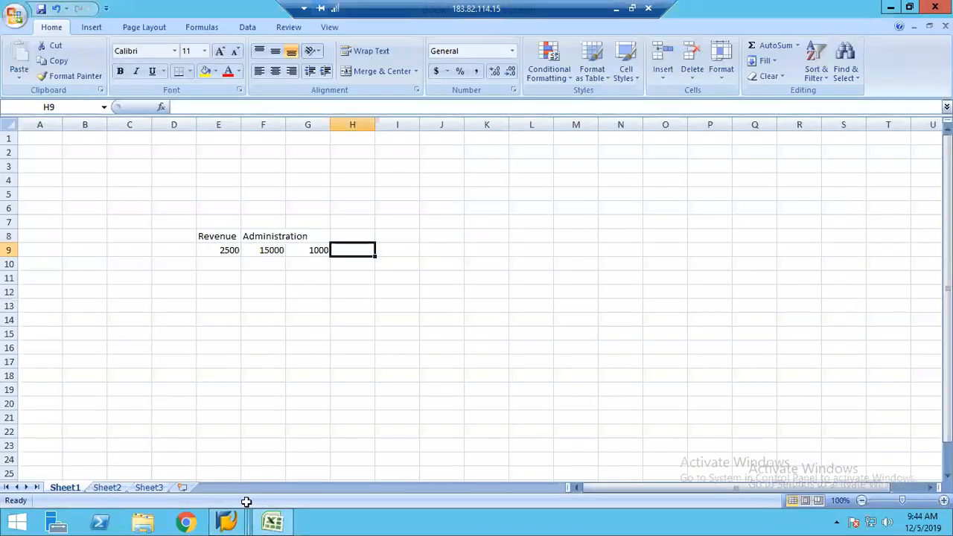
# Run the COPA1248 planning method, then bring the cost center 2110 line items report forward
pyautogui.click(236, 523)
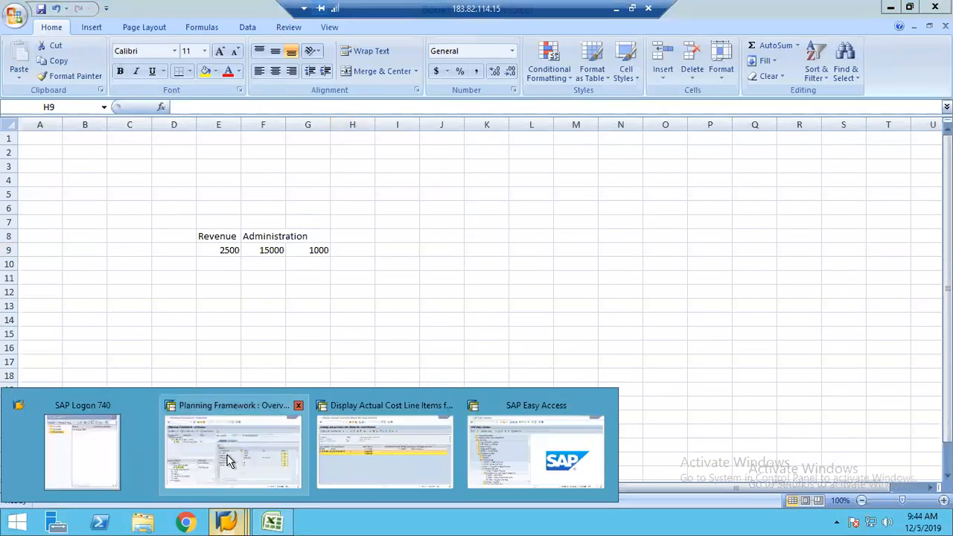
pyautogui.click(229, 462)
pyautogui.doubleClick(110, 365)
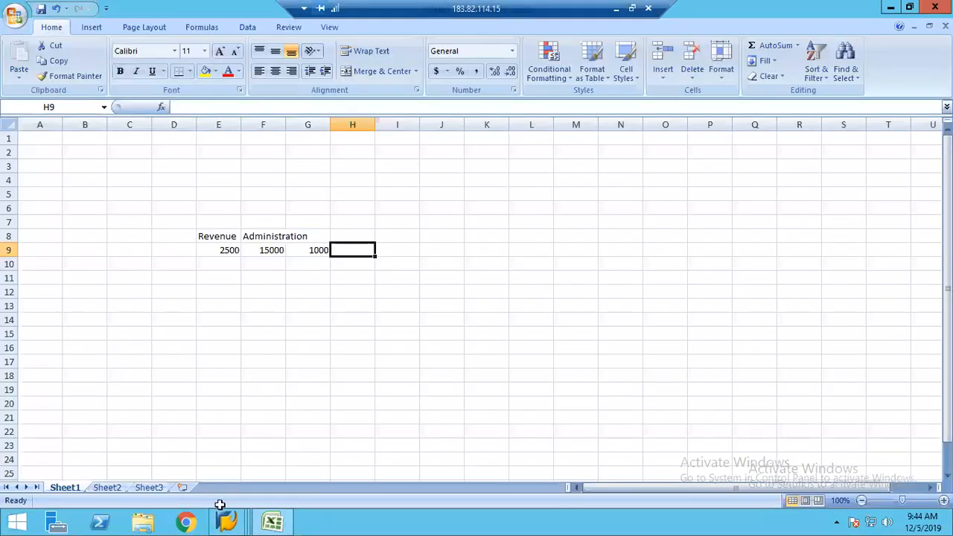
pyautogui.click(237, 524)
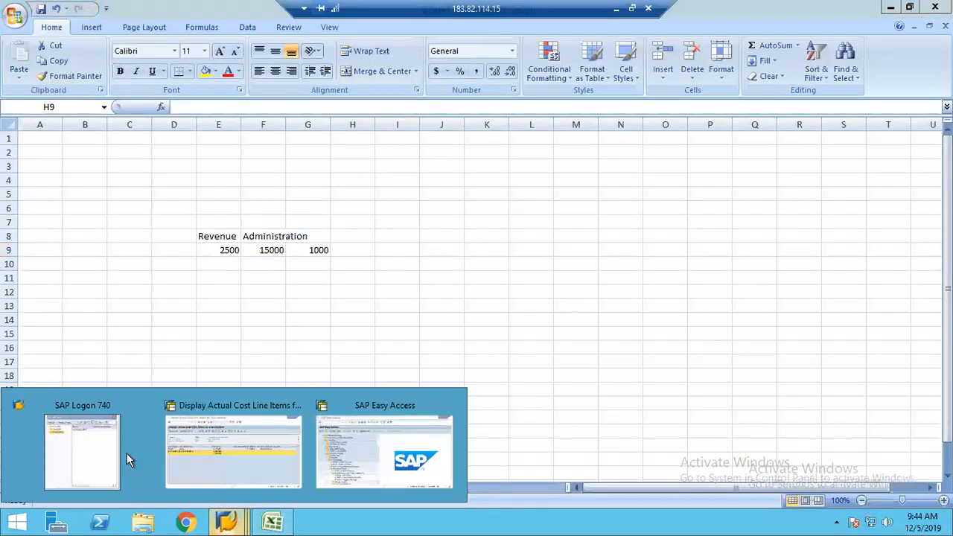
pyautogui.click(247, 440)
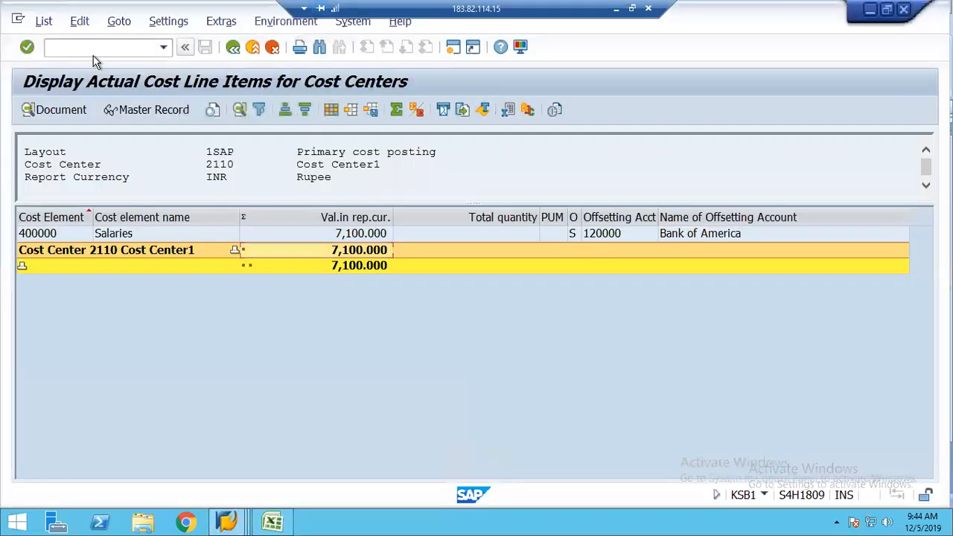
# After /ospro, start a new s4hana 1809 logon from SAP Logon 740 and enter the user ID
pyautogui.click(84, 49)
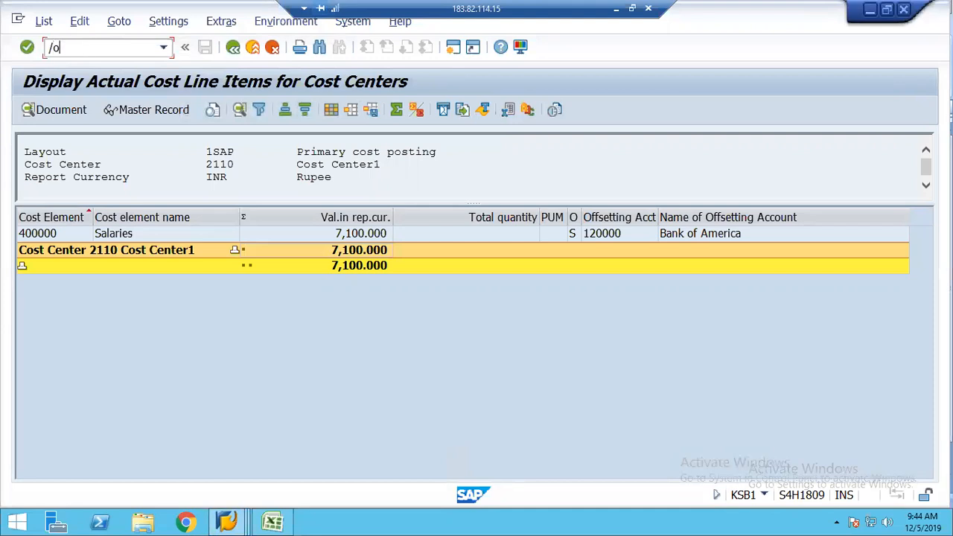
pyautogui.press('Return')
pyautogui.click(226, 524)
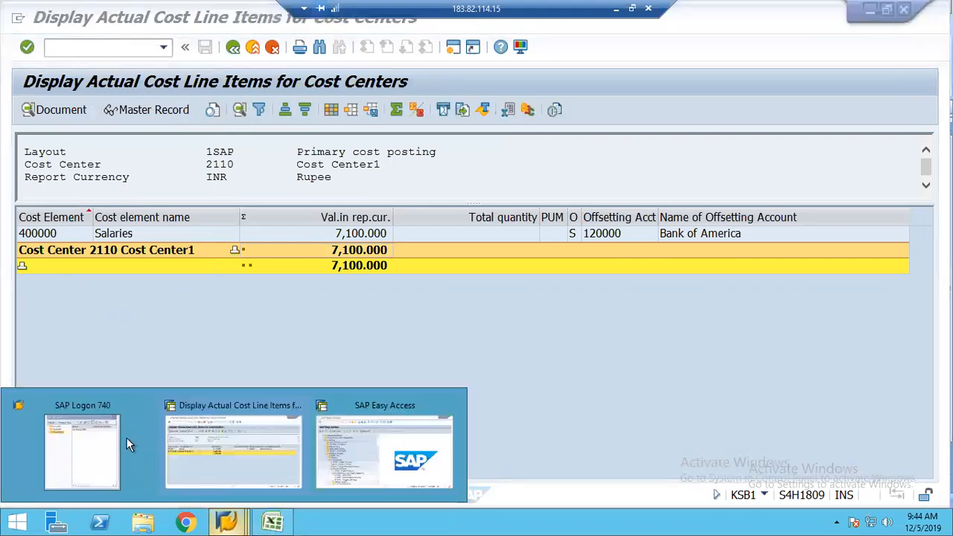
pyautogui.click(103, 444)
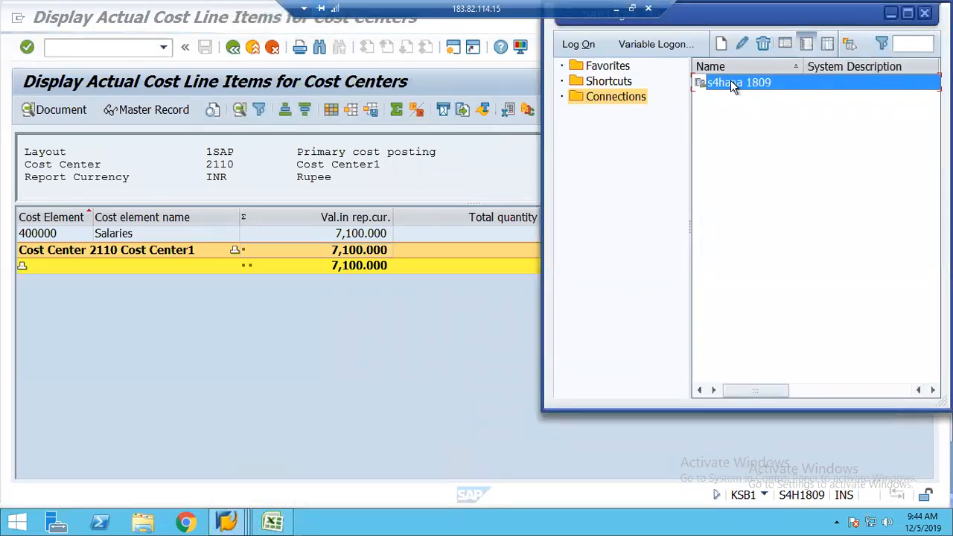
pyautogui.doubleClick(731, 81)
pyautogui.write('best')
pyautogui.press('Tab')
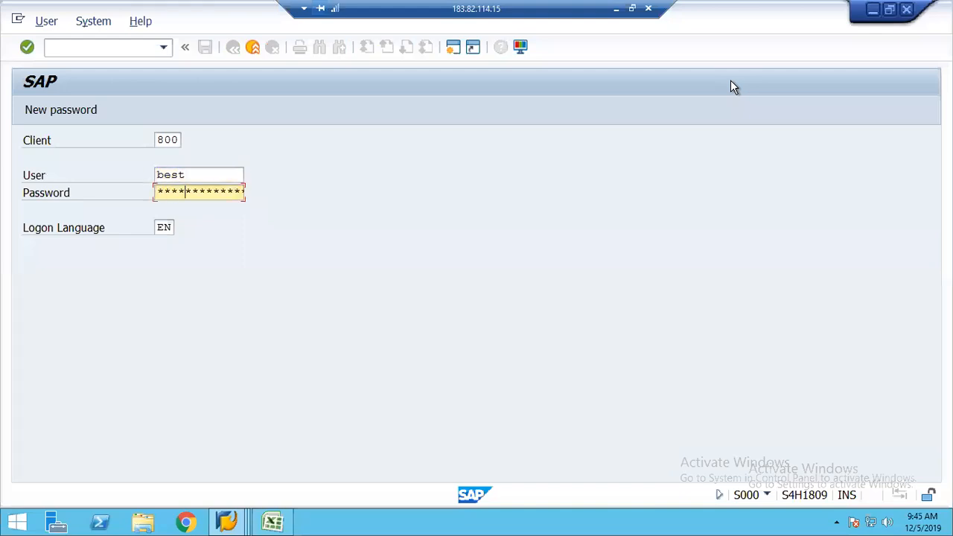
# Log on and open the SAP Reference IMG via SPRO
pyautogui.press('Return')
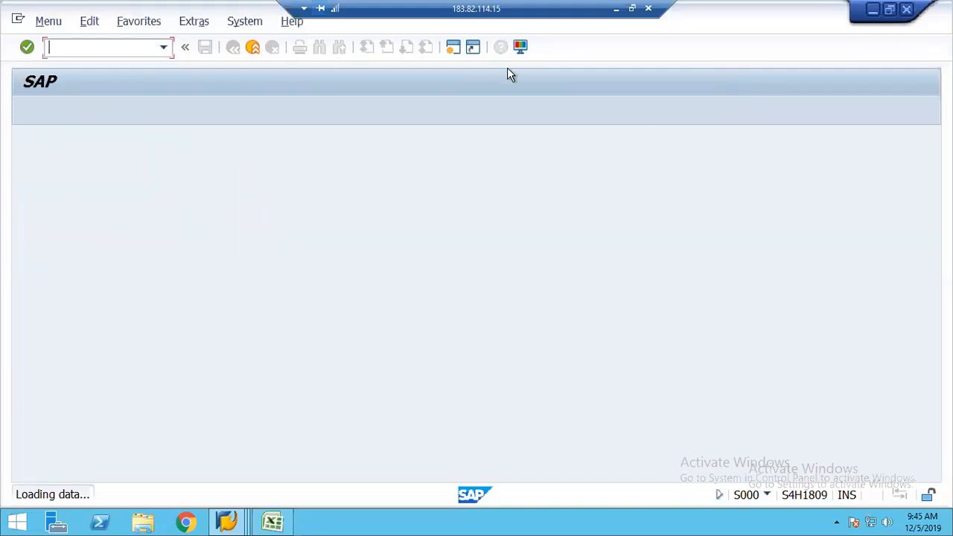
pyautogui.write('spro')
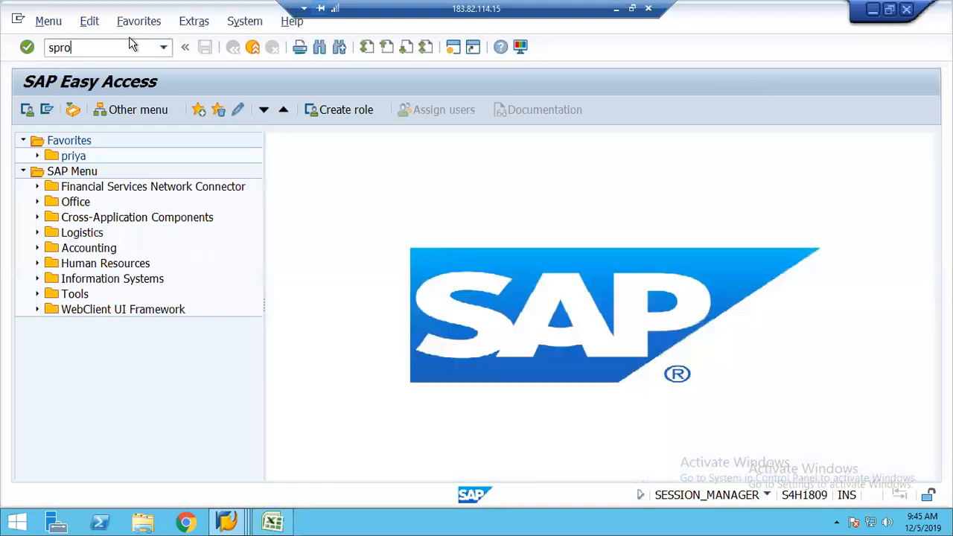
pyautogui.press('Return')
pyautogui.click(63, 108)
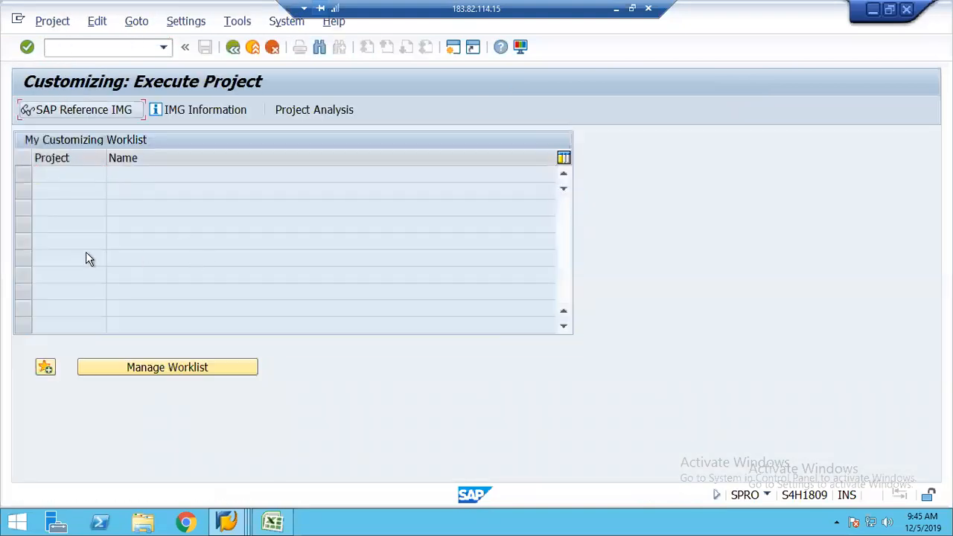
pyautogui.click(77, 112)
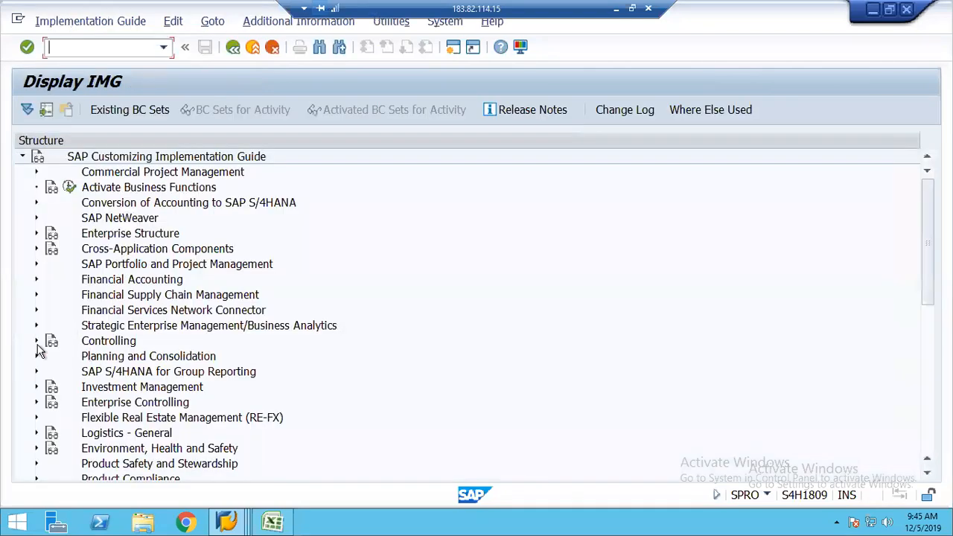
# Expand Controlling > Profitability Analysis > Planning > Planning Framework and run Set Up Planning Framework
pyautogui.click(37, 345)
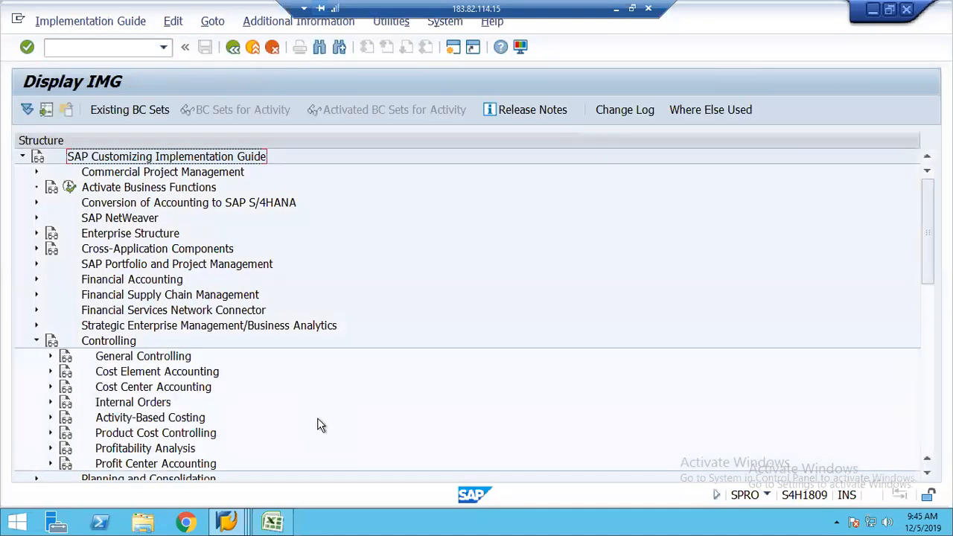
pyautogui.click(52, 450)
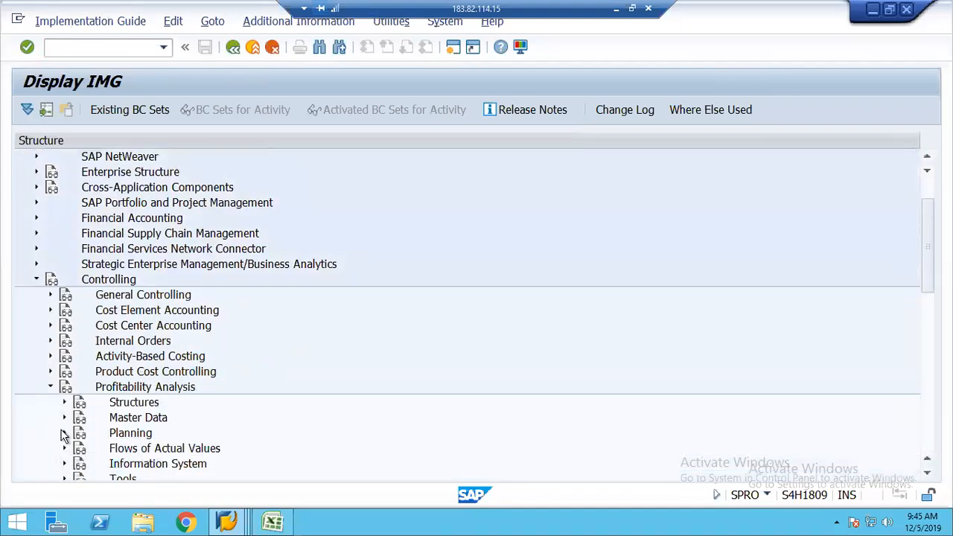
pyautogui.click(64, 434)
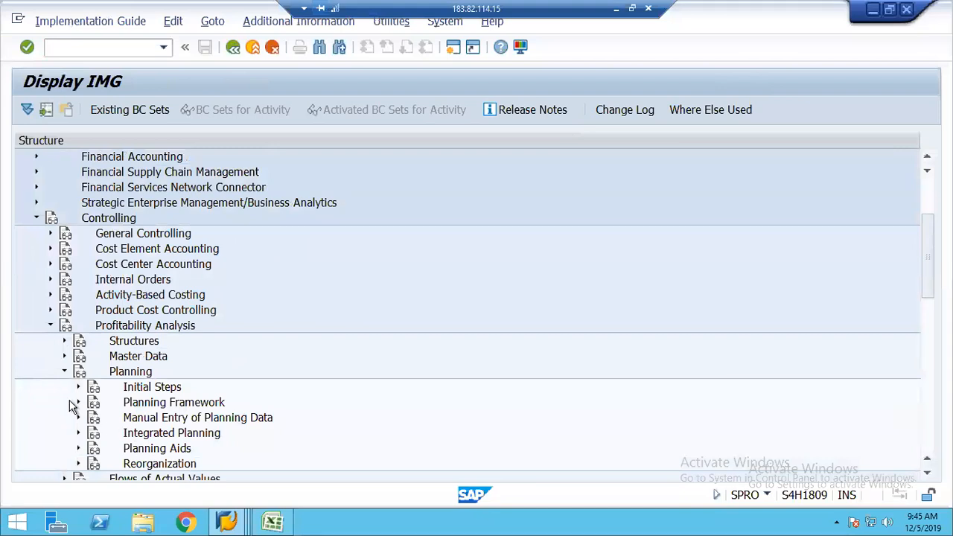
pyautogui.click(78, 403)
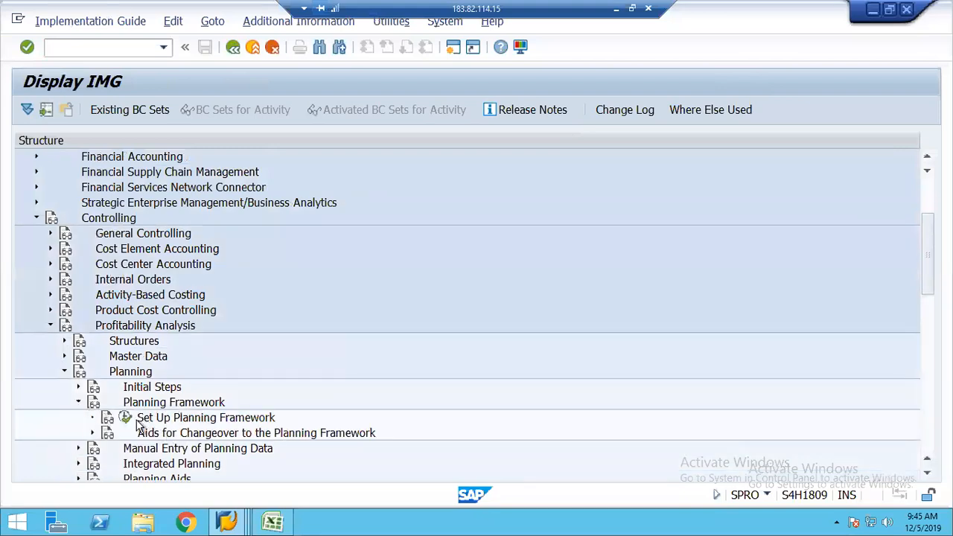
pyautogui.click(126, 419)
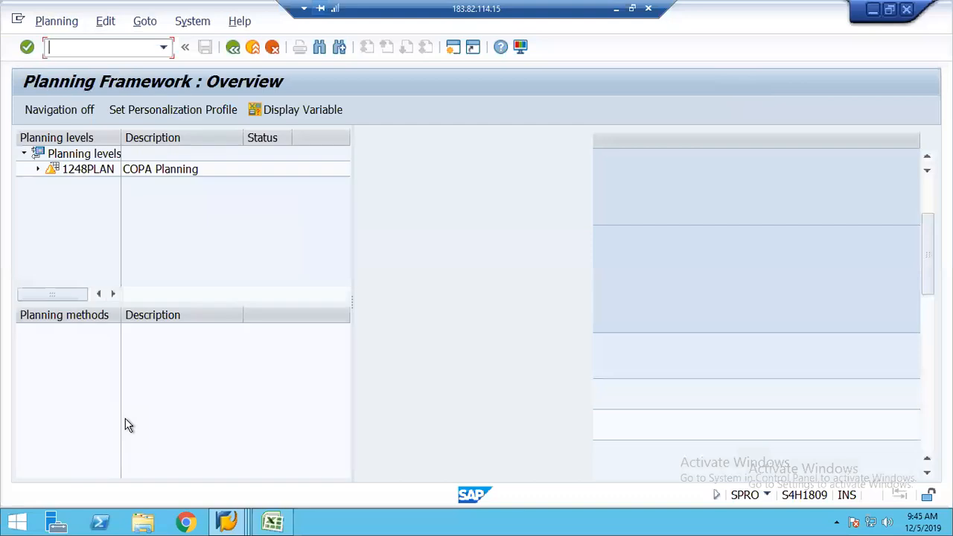
# Delete parameter set COPA1248 under Enter planning data of 1248PLAN and confirm with Yes
pyautogui.click(80, 169)
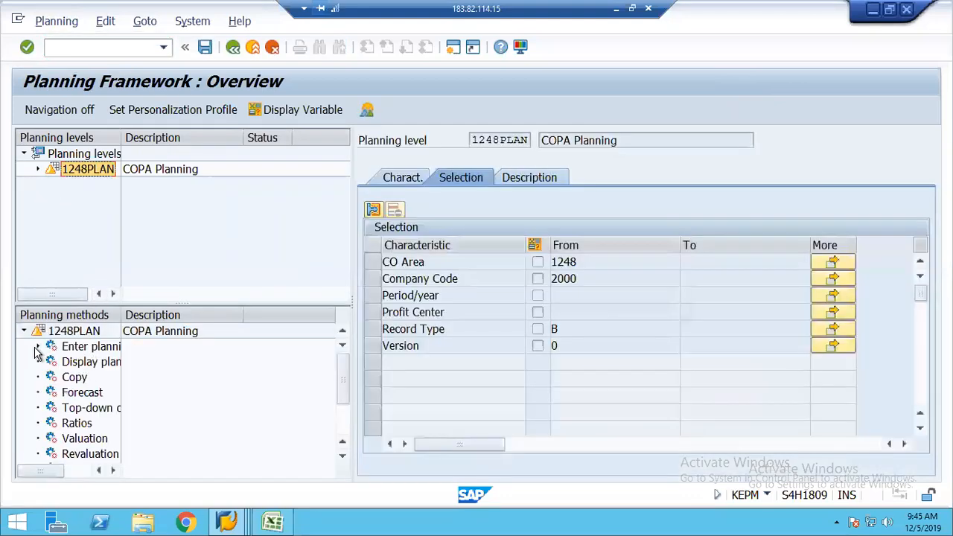
pyautogui.click(38, 348)
pyautogui.click(103, 361)
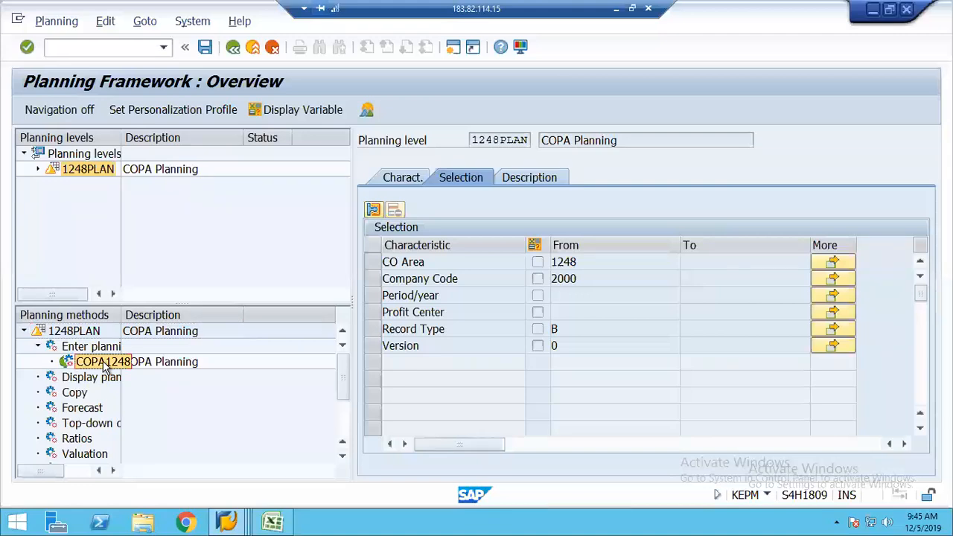
pyautogui.rightClick(105, 361)
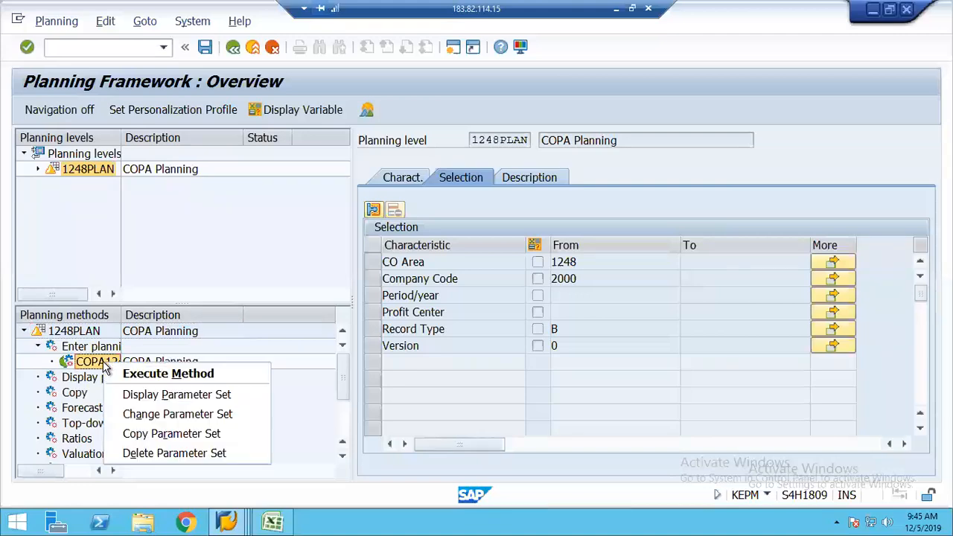
pyautogui.click(173, 454)
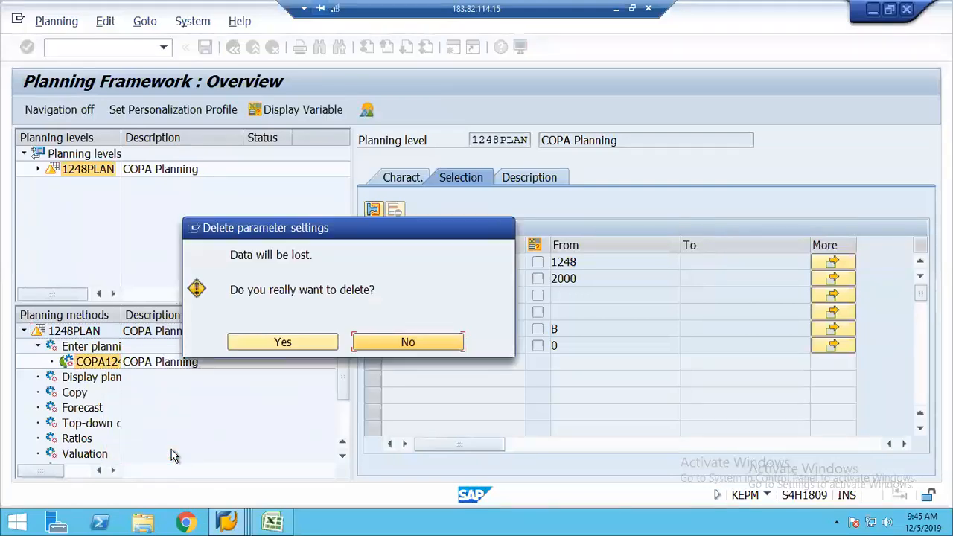
pyautogui.click(306, 343)
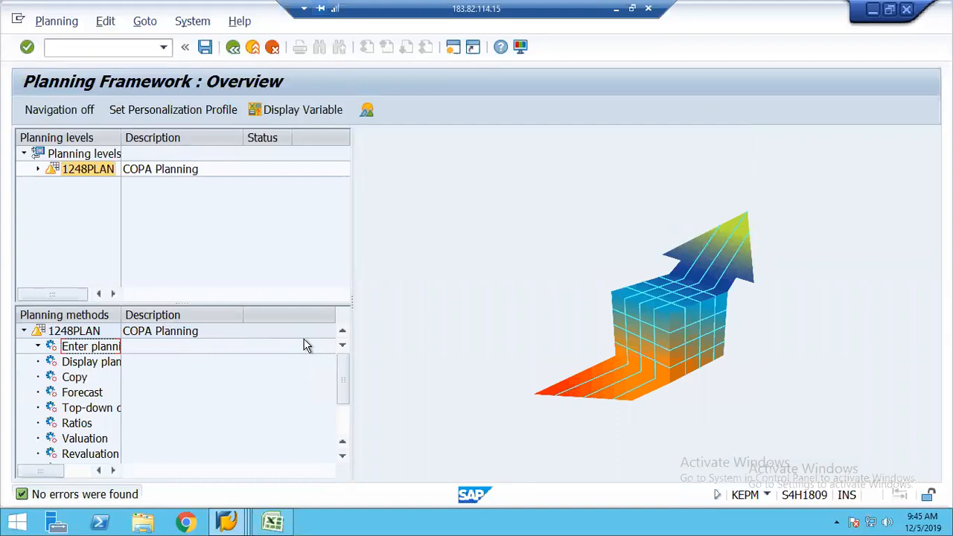
# Attempt a parameter set named COPA1248 with description COPA Planning, dismissing the marked-for-deletion message
pyautogui.rightClick(97, 352)
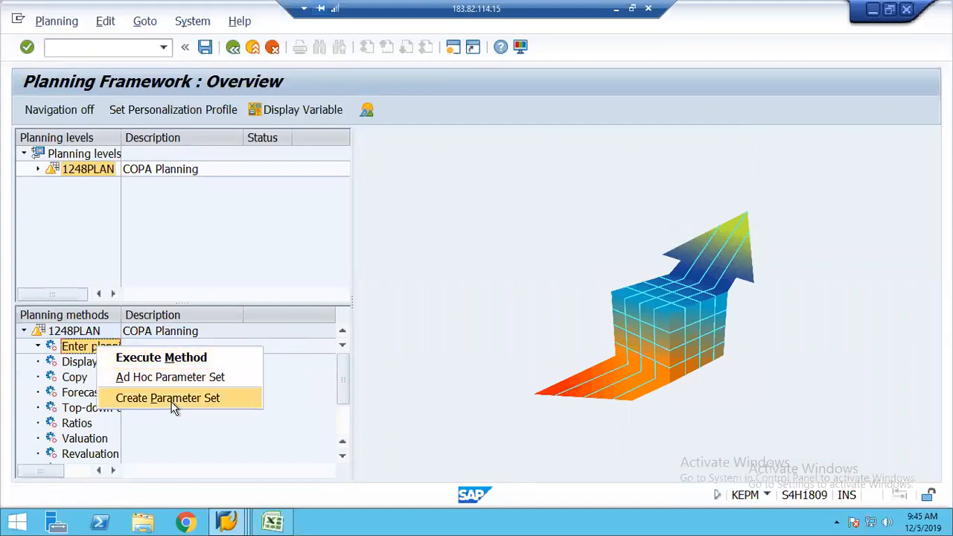
pyautogui.click(173, 402)
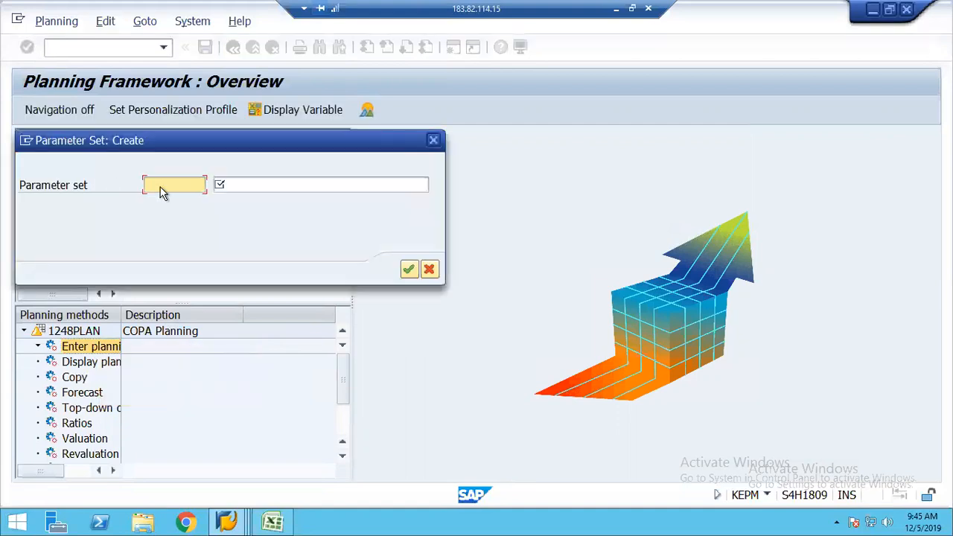
pyautogui.click(160, 186)
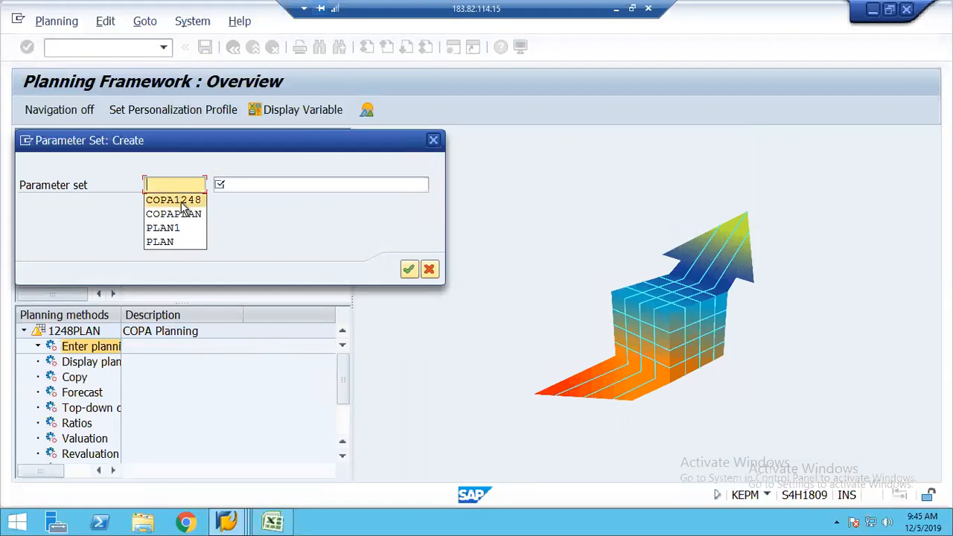
pyautogui.click(179, 200)
pyautogui.press('Tab')
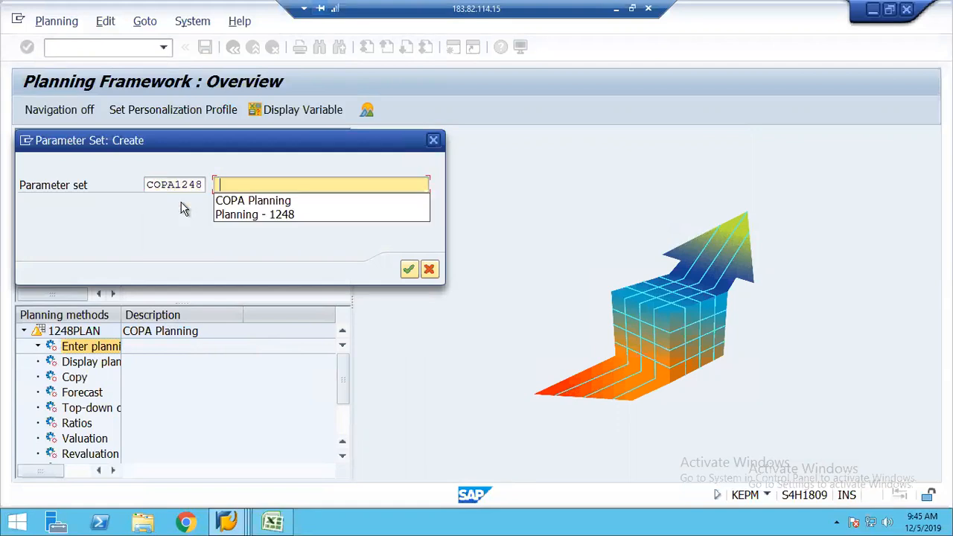
pyautogui.press('Down')
pyautogui.press('Return')
pyautogui.press('Return')
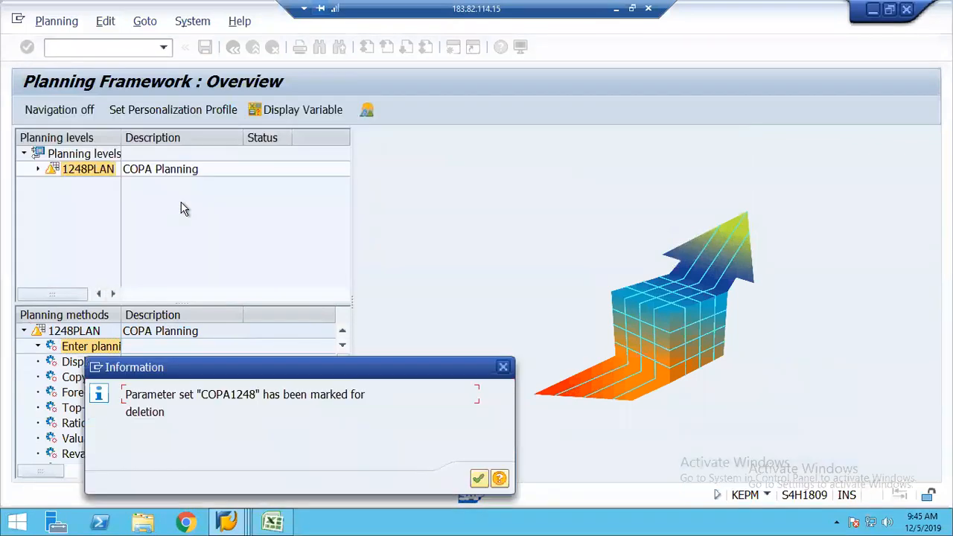
pyautogui.click(504, 368)
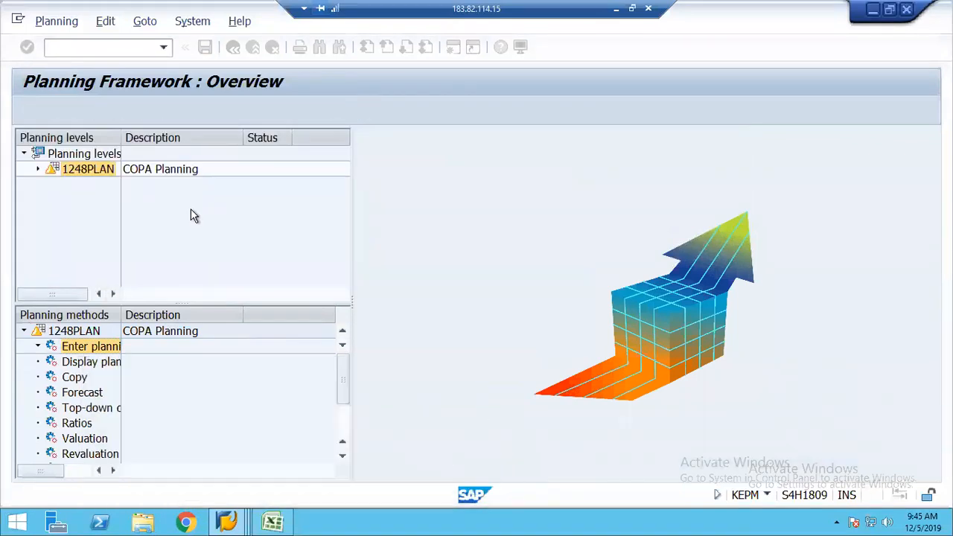
# Create parameter set Test with the description COPA Planning and confirm it
pyautogui.rightClick(82, 352)
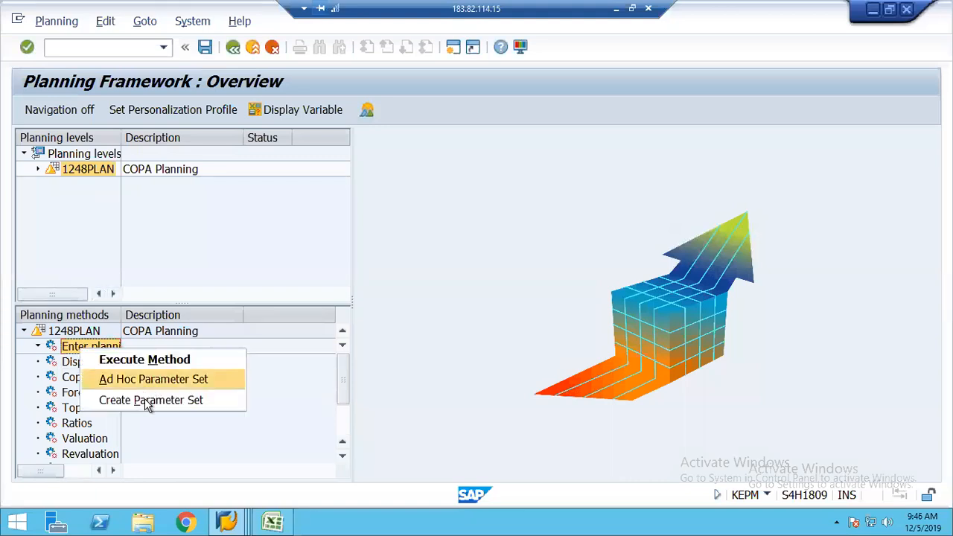
pyautogui.click(147, 403)
pyautogui.write('Test')
pyautogui.press('Tab')
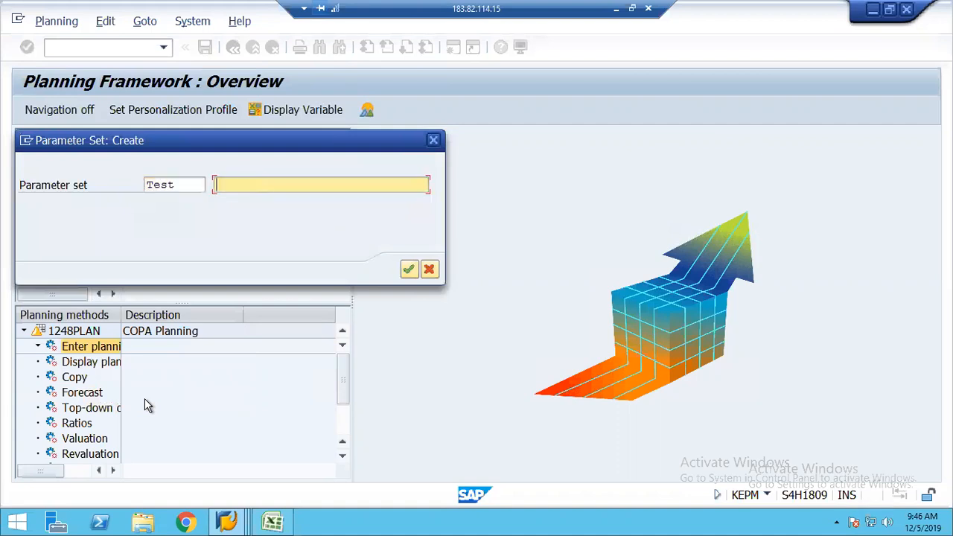
pyautogui.press('BackSpace')
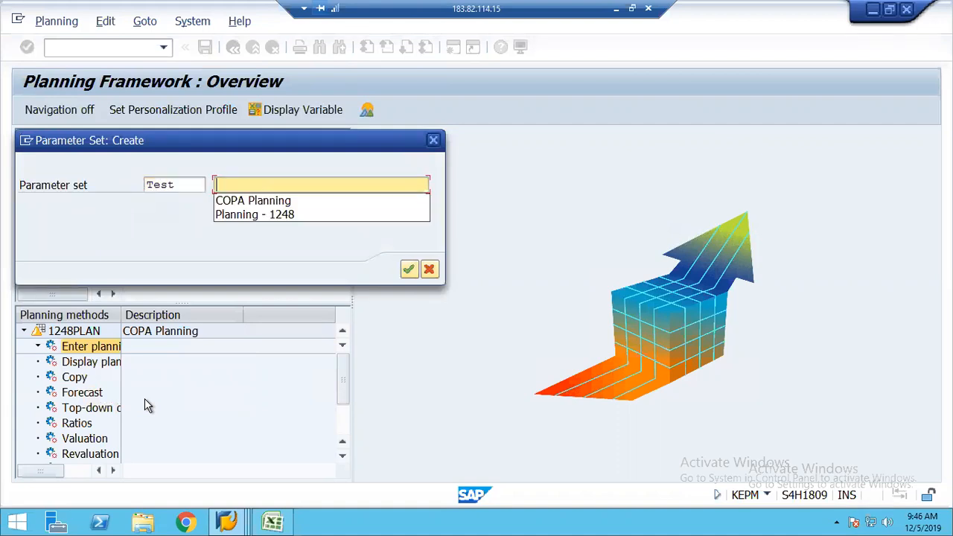
pyautogui.write('C')
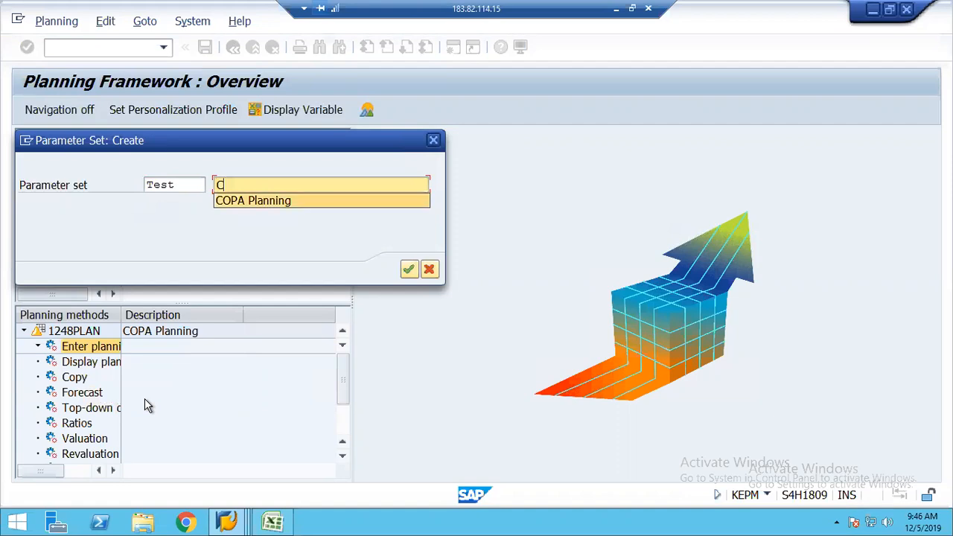
pyautogui.press('Down')
pyautogui.press('Return')
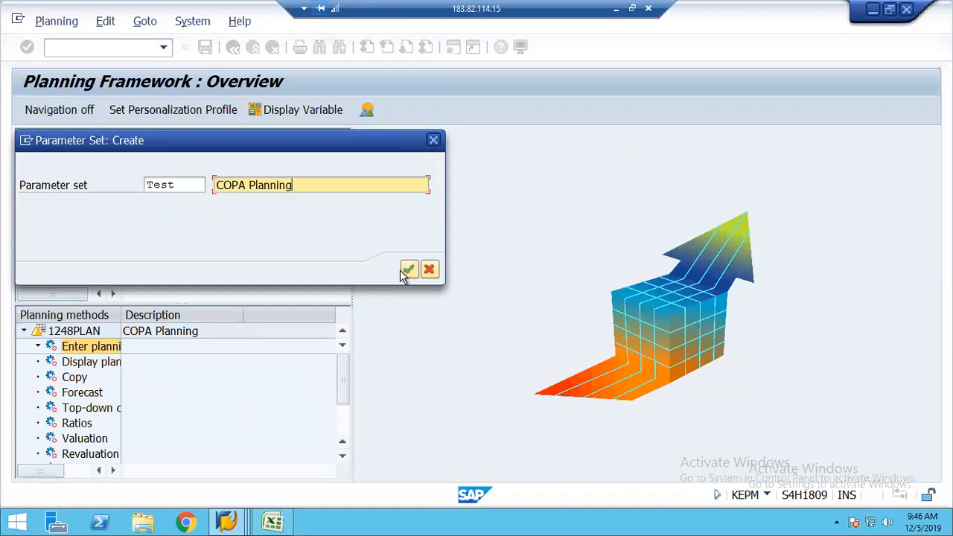
pyautogui.click(409, 269)
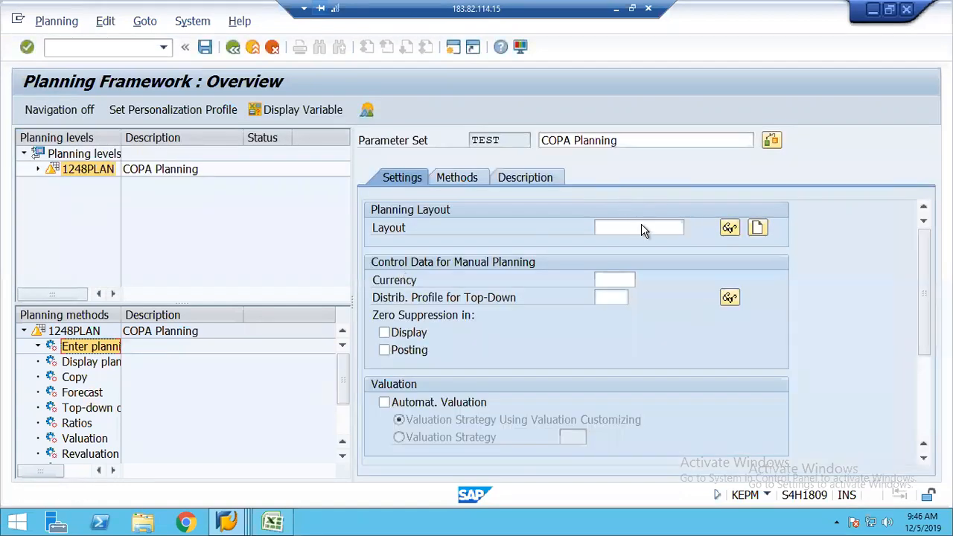
# Assign planning layout CO1248 and currency USD to parameter set TEST and save it
pyautogui.click(630, 227)
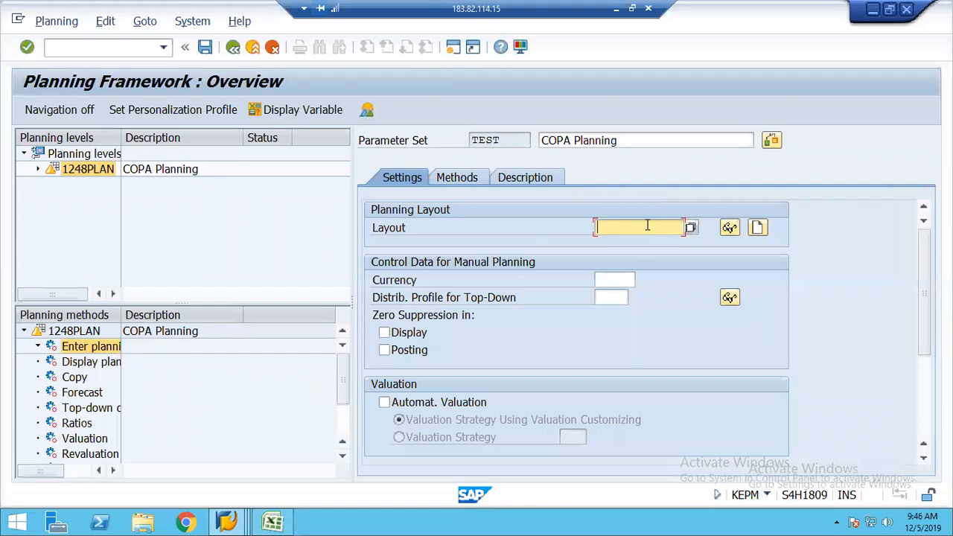
pyautogui.click(692, 228)
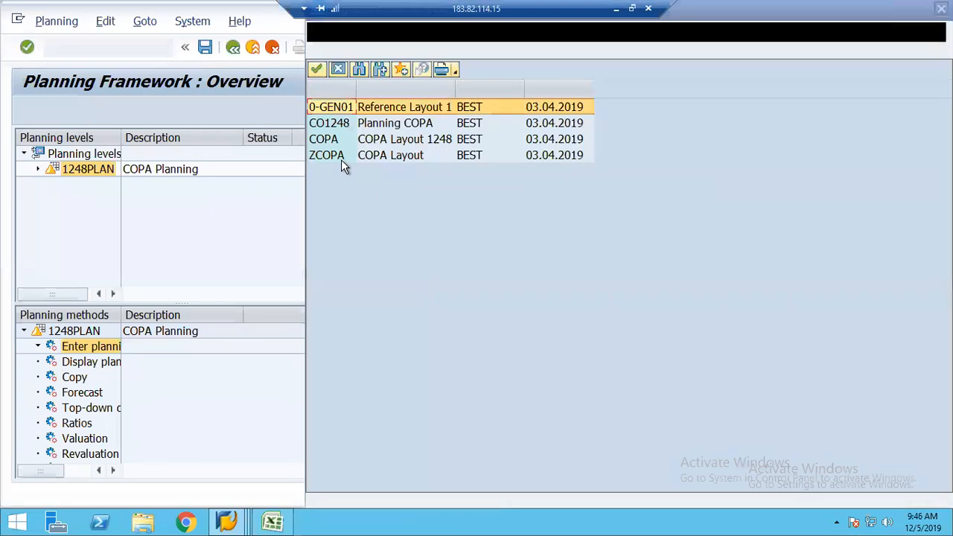
pyautogui.doubleClick(353, 126)
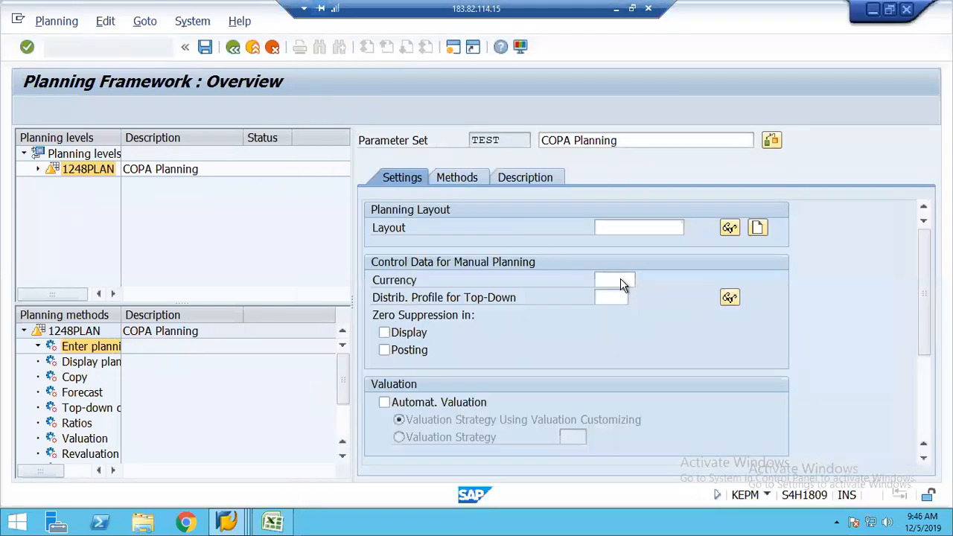
pyautogui.click(621, 280)
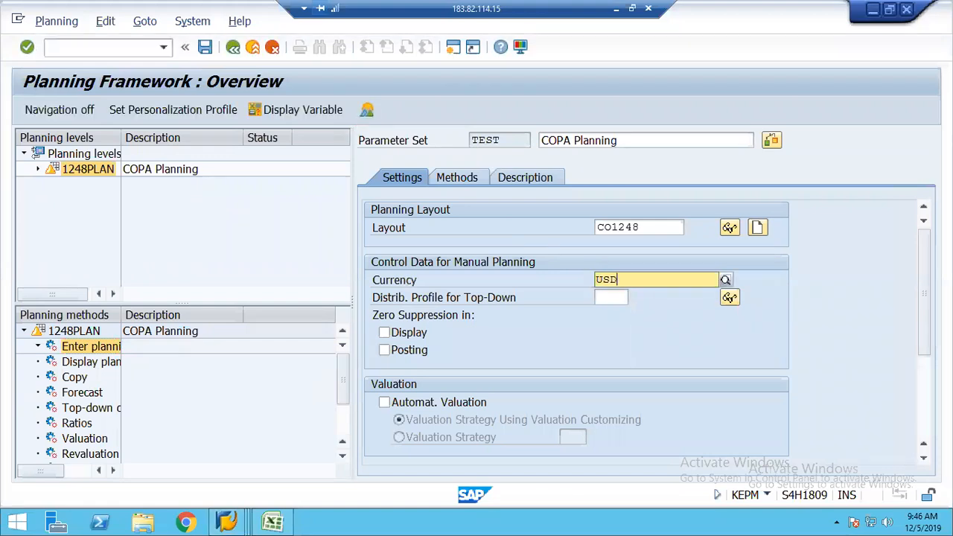
pyautogui.scroll(-5, 921, 443)
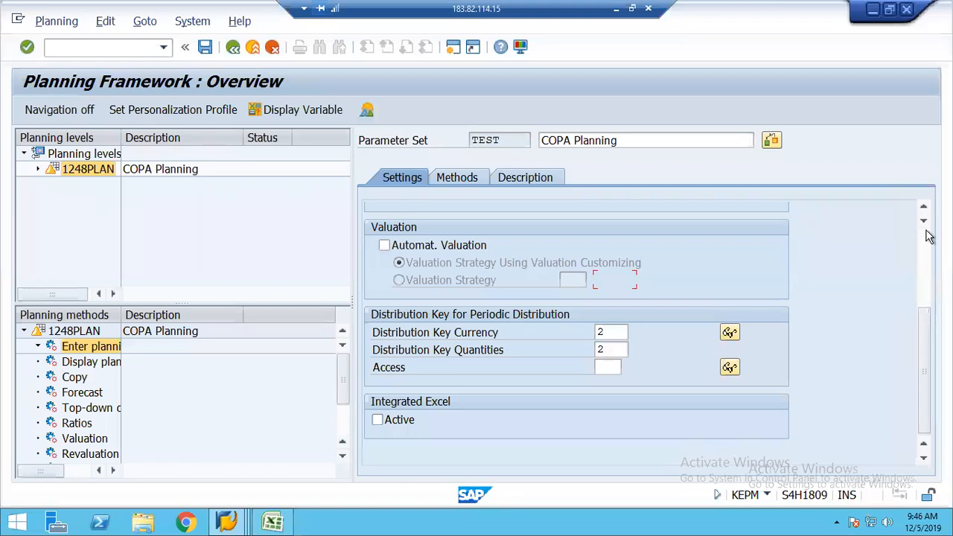
pyautogui.scroll(5, 926, 216)
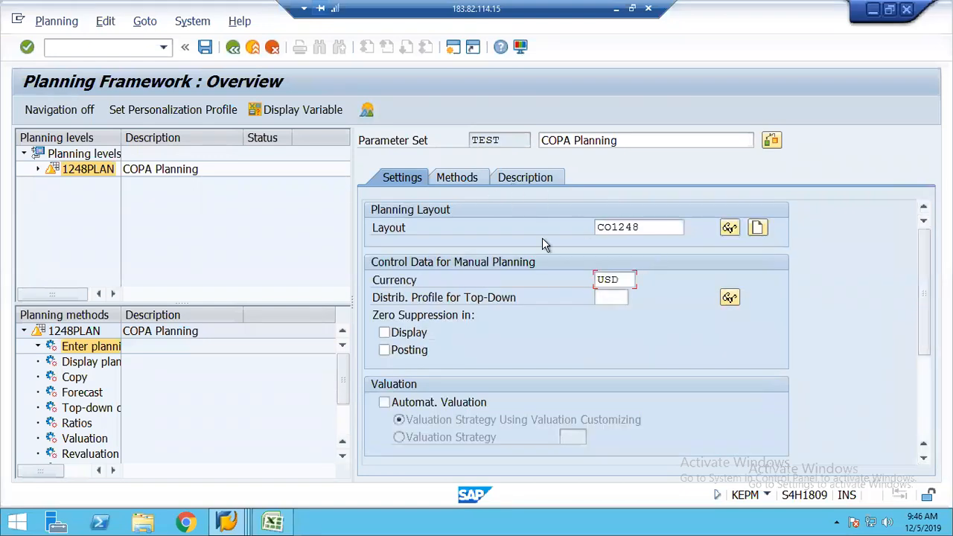
pyautogui.click(205, 48)
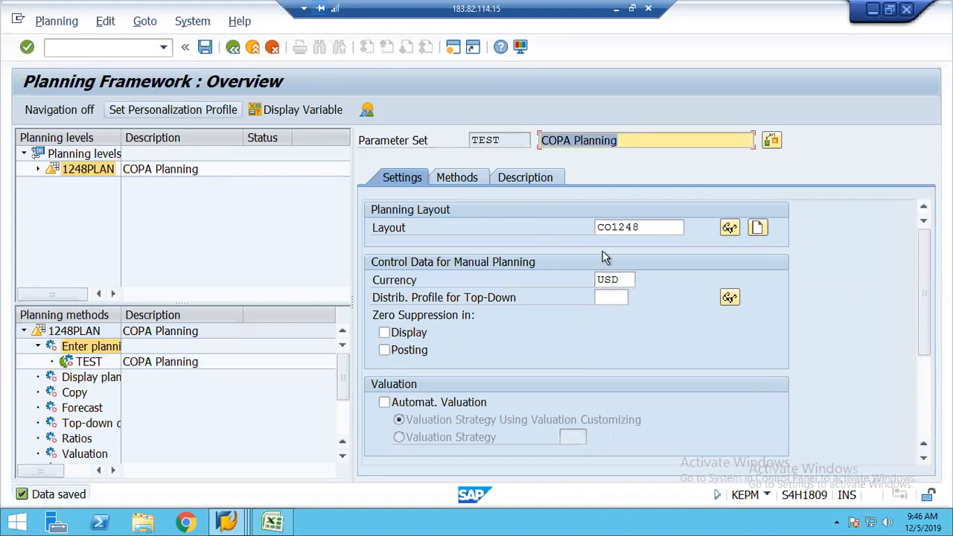
pyautogui.click(729, 229)
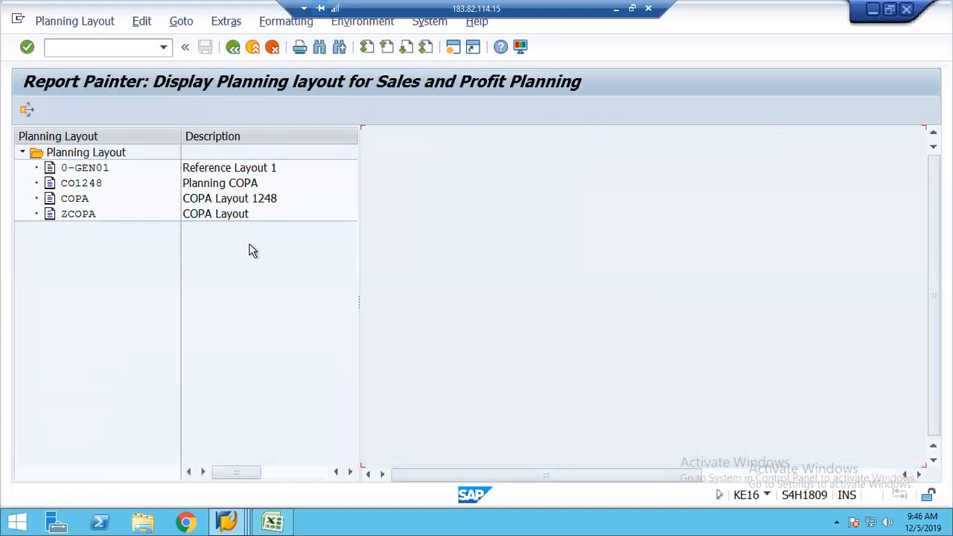
pyautogui.click(78, 187)
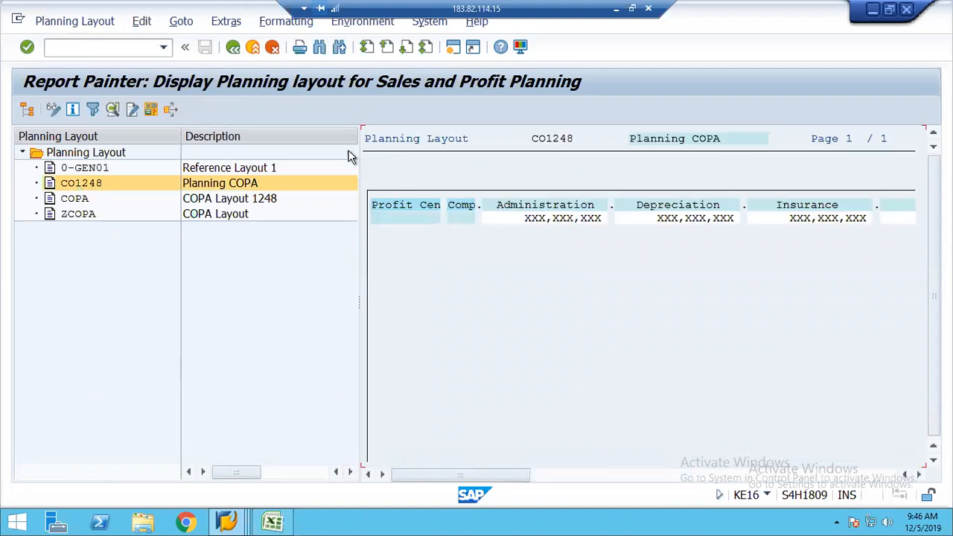
pyautogui.click(232, 48)
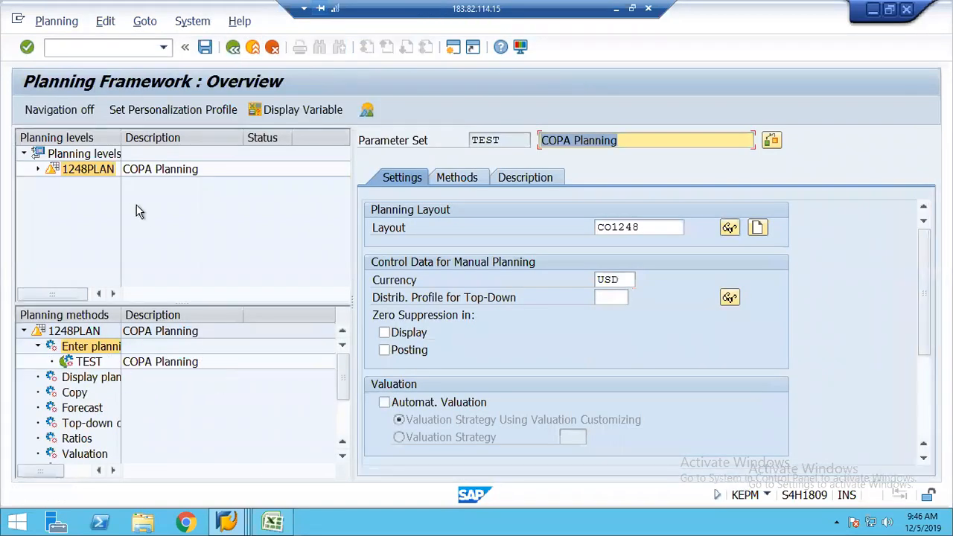
# Select level 1248PLAN and package 2019, then start Enter planning with parameter set TEST
pyautogui.doubleClick(76, 171)
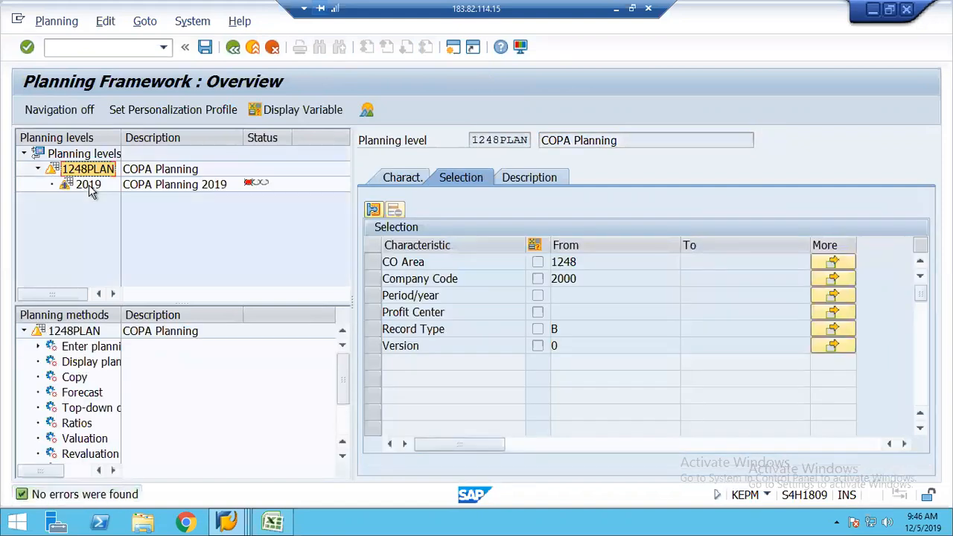
pyautogui.doubleClick(88, 185)
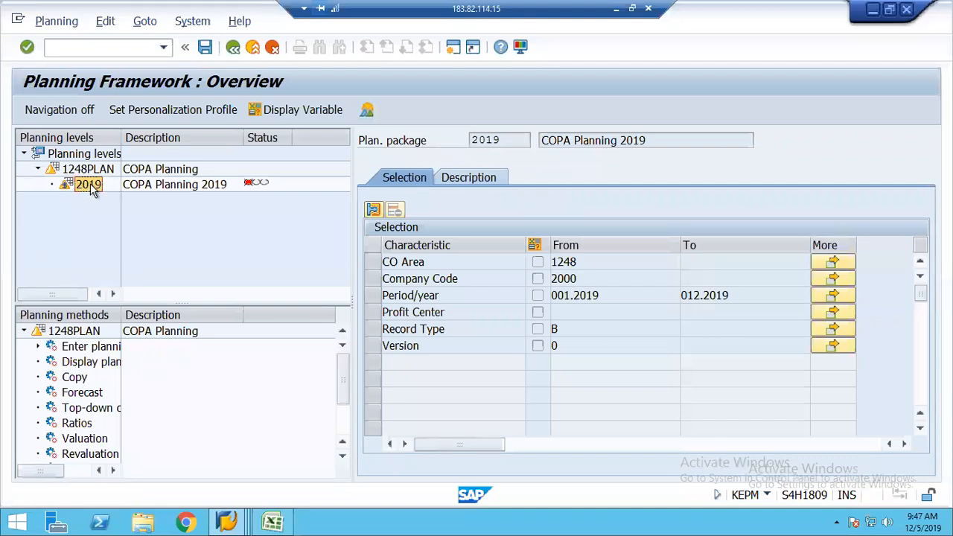
pyautogui.click(38, 347)
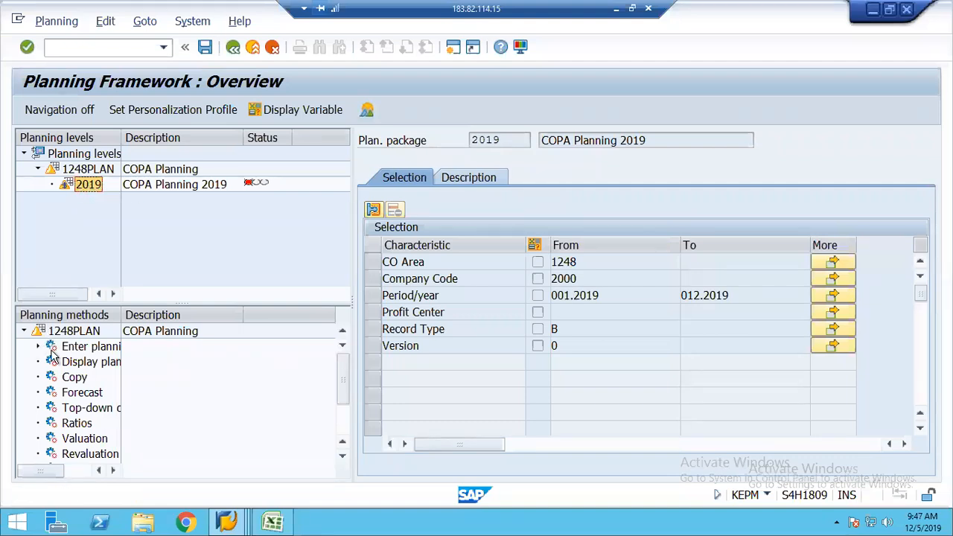
pyautogui.doubleClick(88, 362)
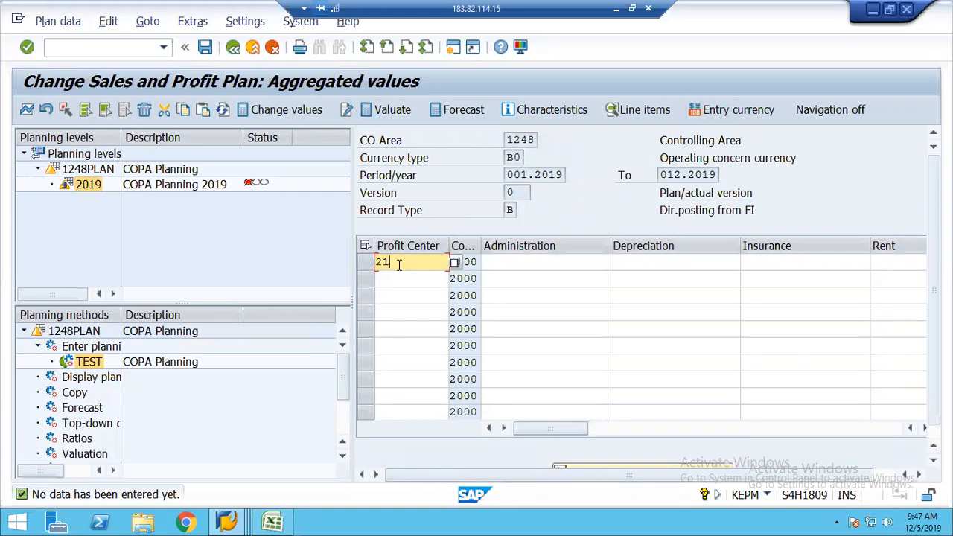
# Enter profit centers 2110 and 2000, Administration 2500 and 3500, and Depreciation amounts (1000 for 2110)
pyautogui.press('Tab')
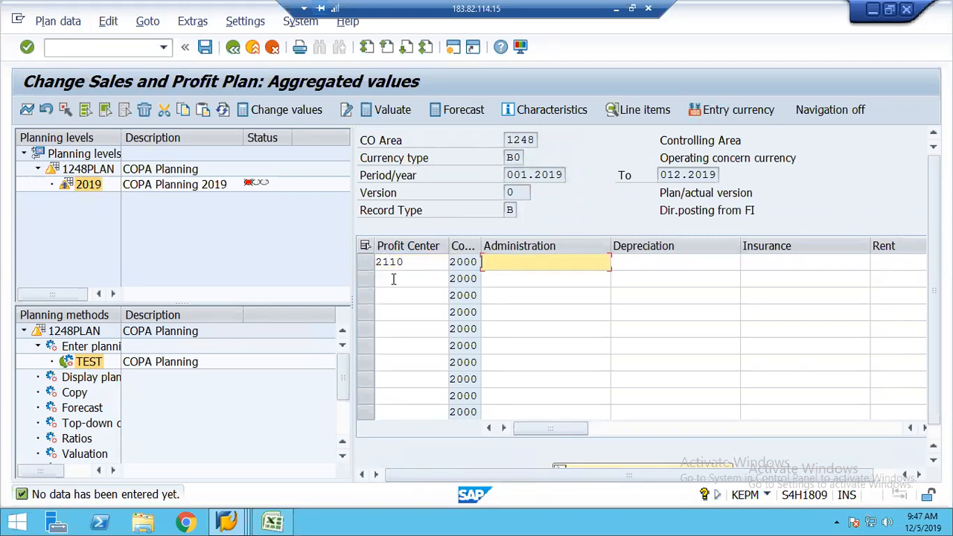
pyautogui.click(394, 278)
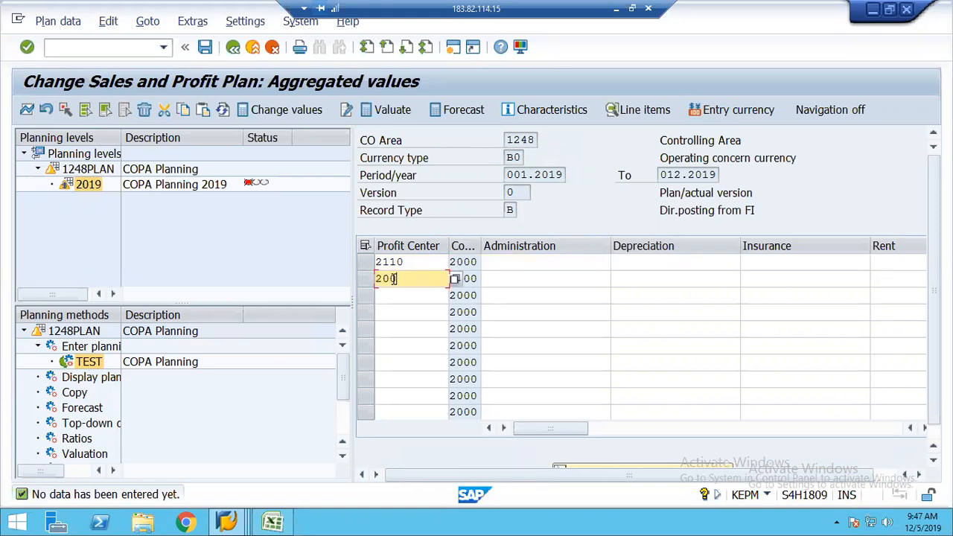
pyautogui.press('Tab')
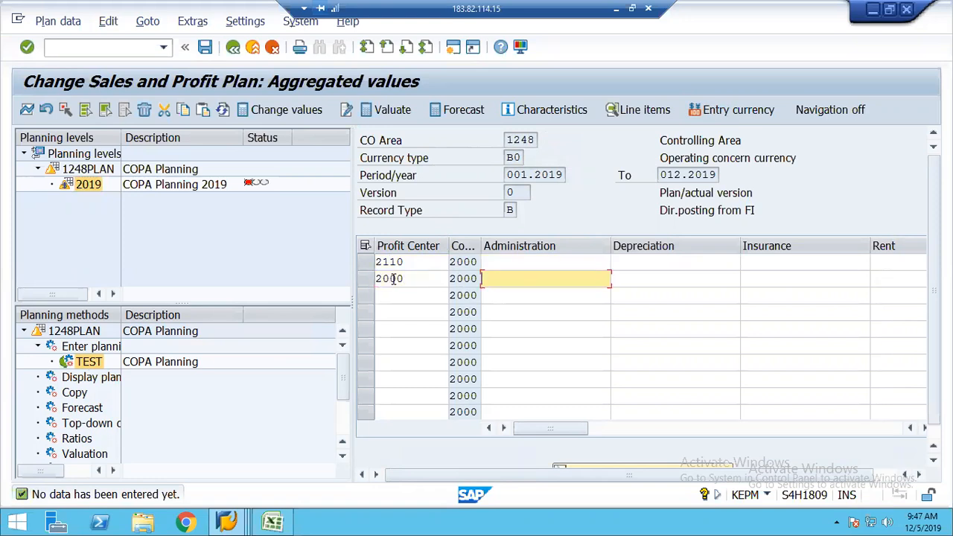
pyautogui.press('Up')
pyautogui.write('2500')
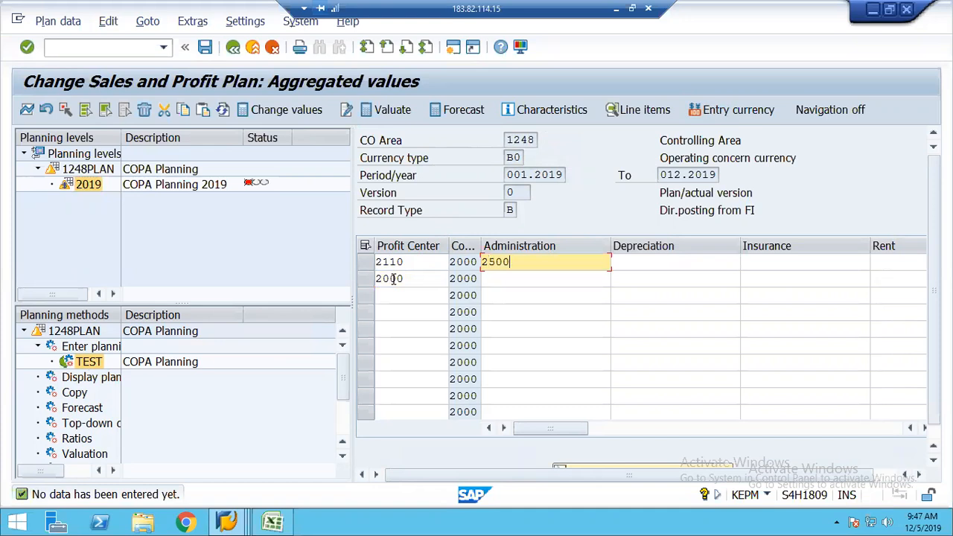
pyautogui.press('Down')
pyautogui.write('350')
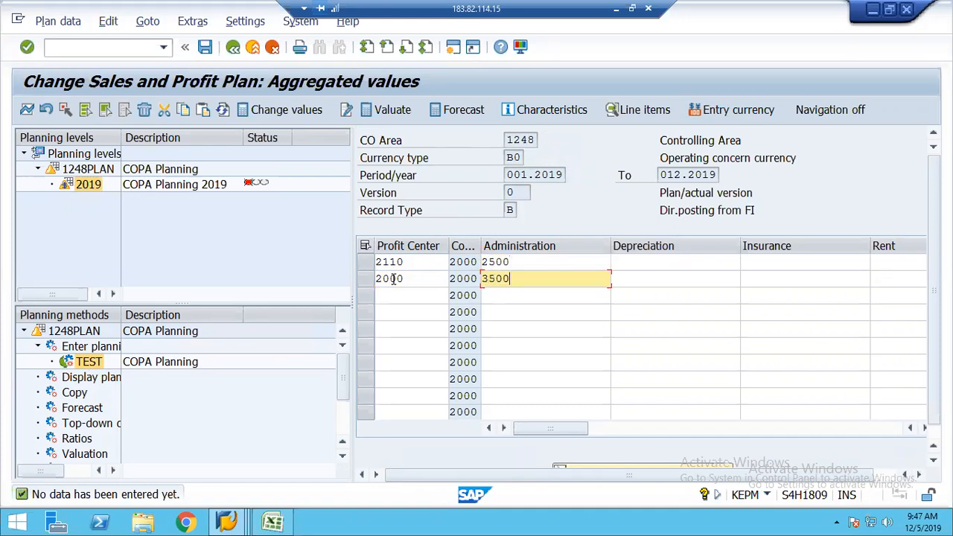
pyautogui.press('Tab')
pyautogui.write('100')
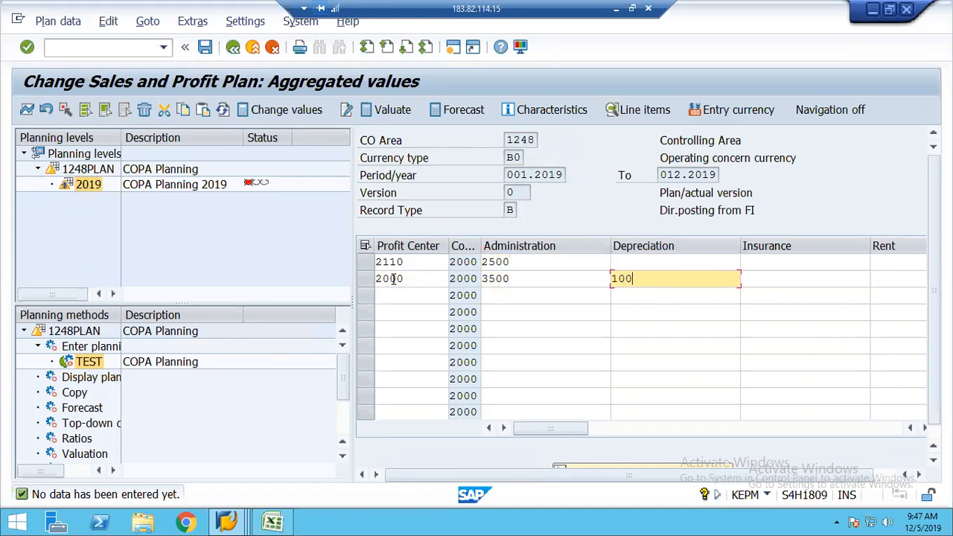
pyautogui.press('Up')
pyautogui.write('1000')
pyautogui.press('Down')
# Fill Insurance 2500/1250, Rent 1500/2000 and Revenue 17500/12500 for profit centers 2110 and 2000
pyautogui.press('Tab')
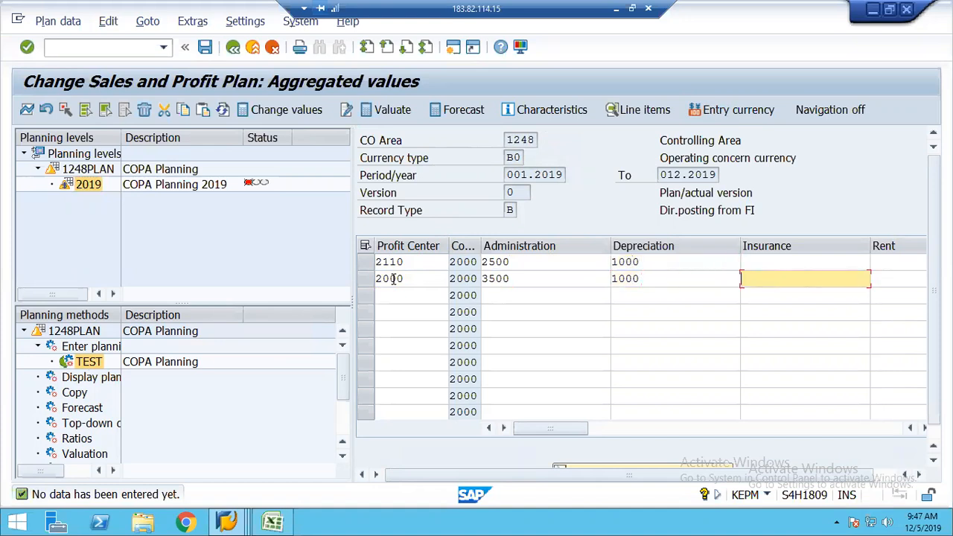
pyautogui.write('1250')
pyautogui.press('Up')
pyautogui.write('25')
pyautogui.press('Tab')
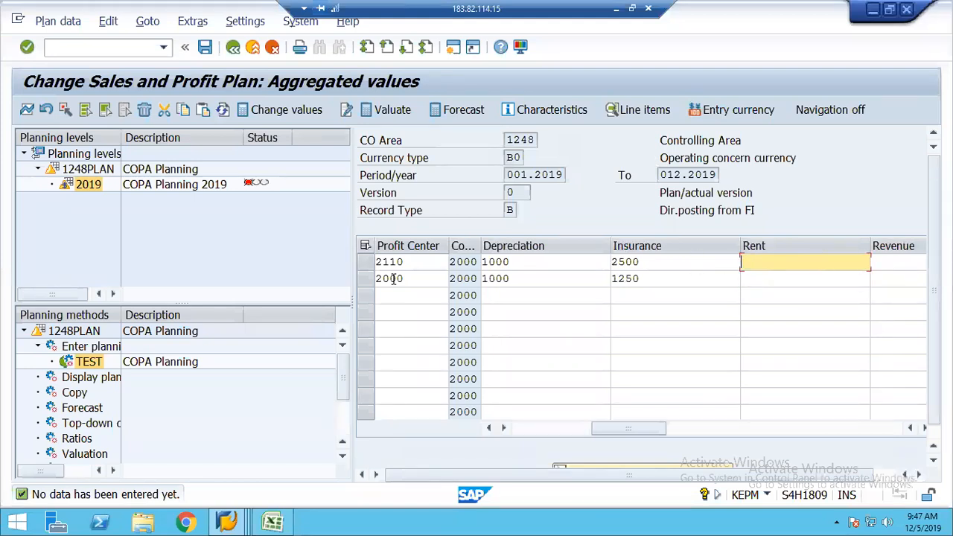
pyautogui.write('1500')
pyautogui.press('Down')
pyautogui.write('2000')
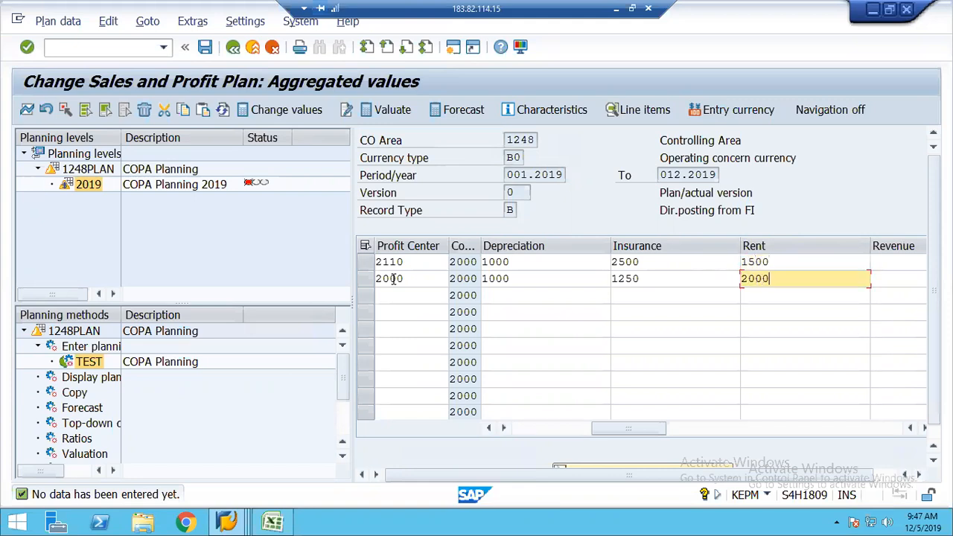
pyautogui.press('Tab')
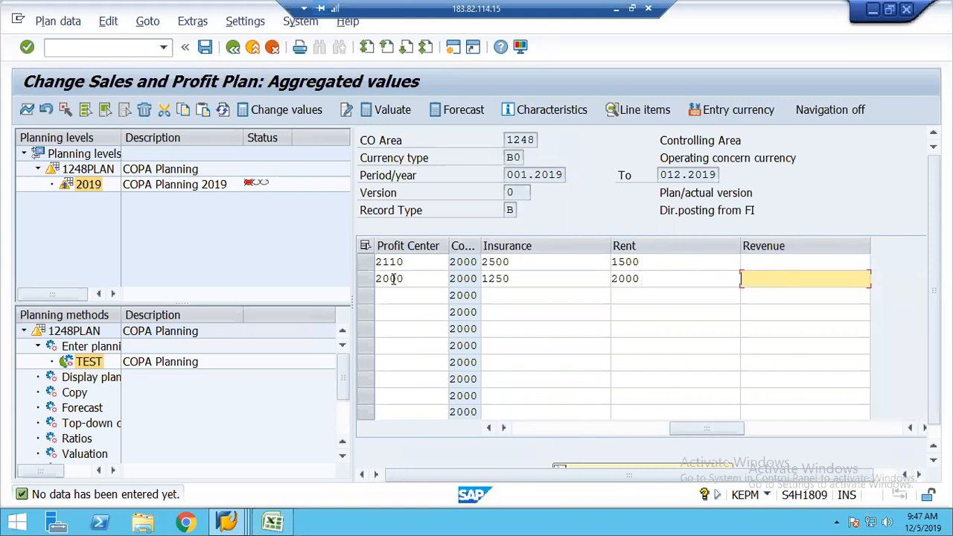
pyautogui.write('12500')
pyautogui.press('Up')
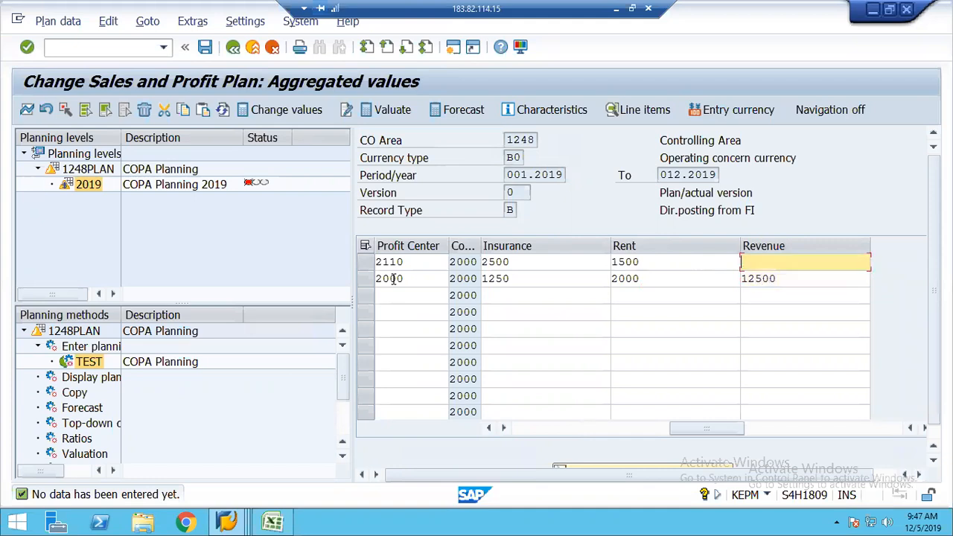
pyautogui.write('17500')
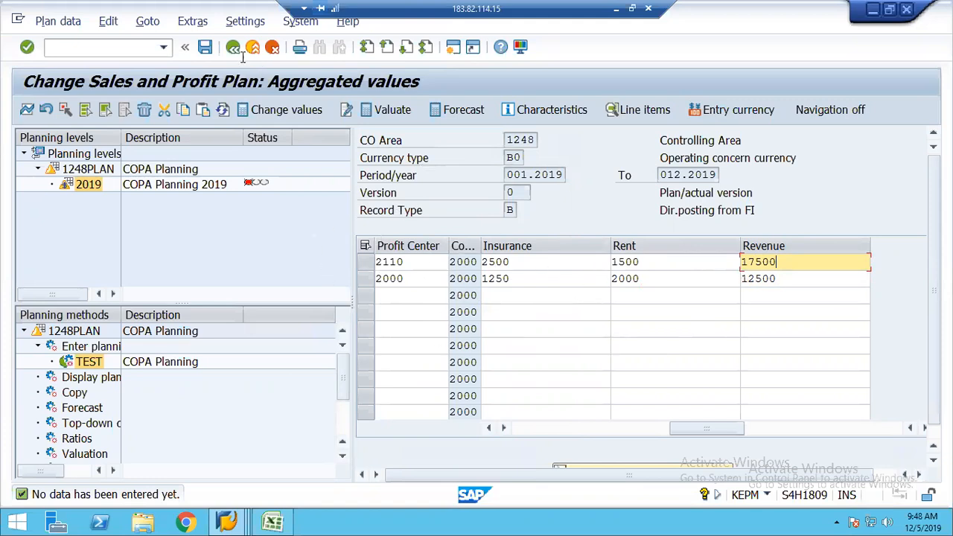
# Try posting, then look up valid profit centers for company code 2000
pyautogui.click(204, 48)
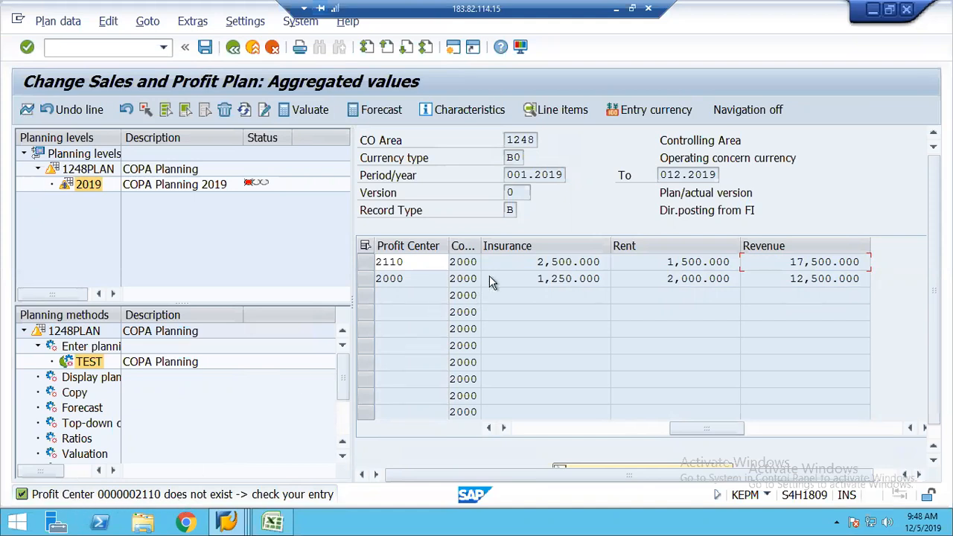
pyautogui.click(438, 264)
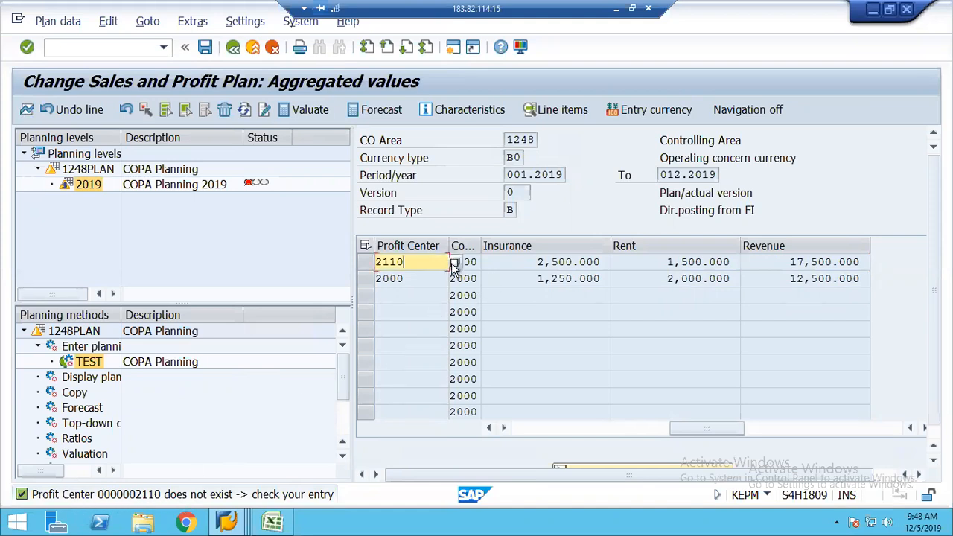
pyautogui.click(454, 263)
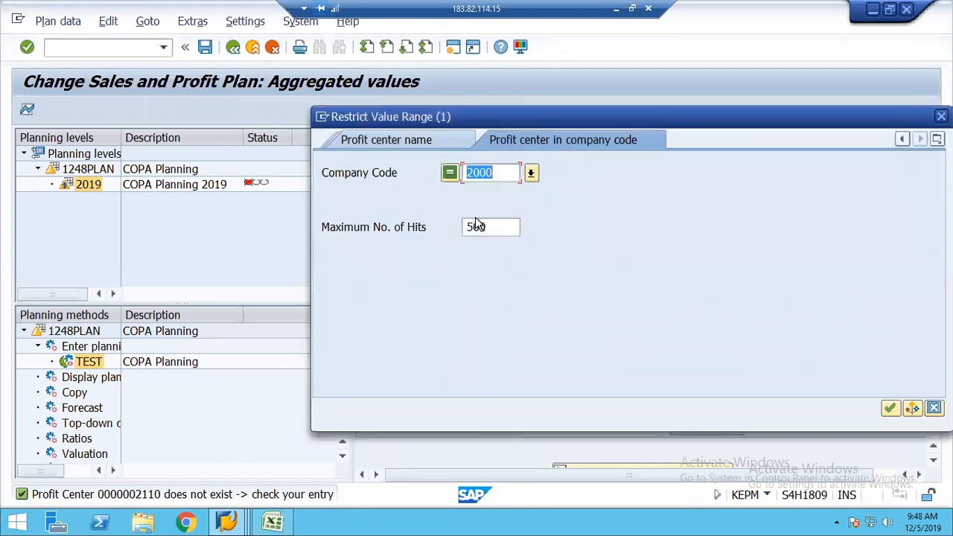
pyautogui.press('Return')
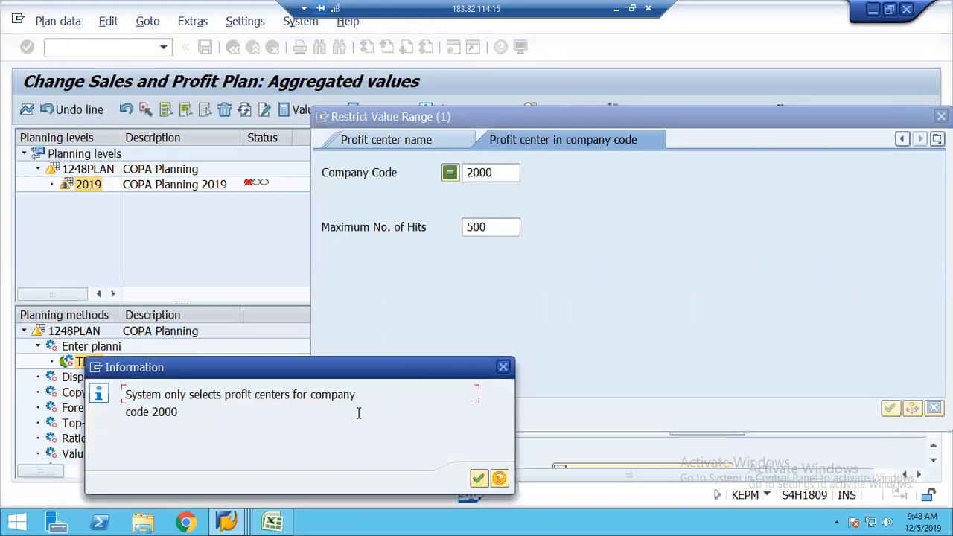
pyautogui.click(479, 478)
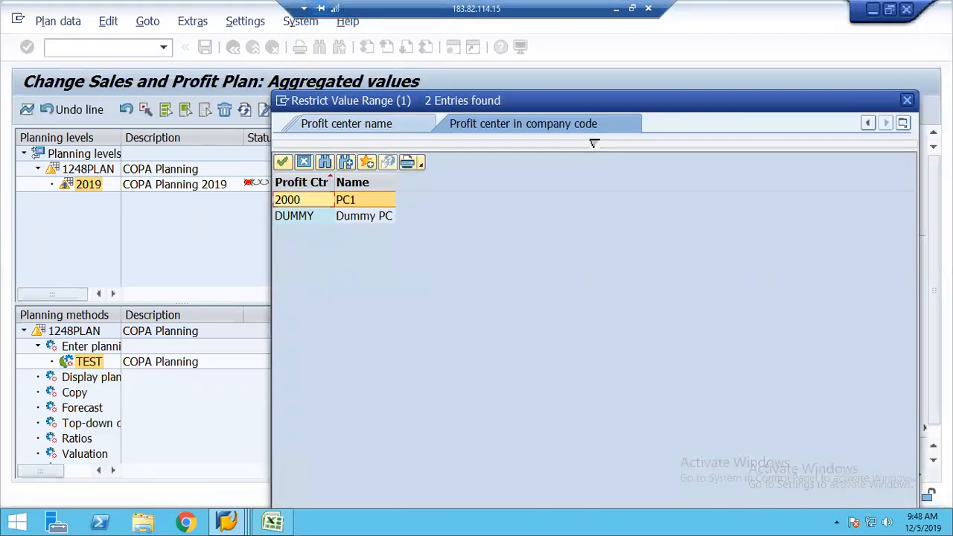
# Overwrite the first row's profit center with DUMMY and post the 2019 plan data
pyautogui.click(908, 101)
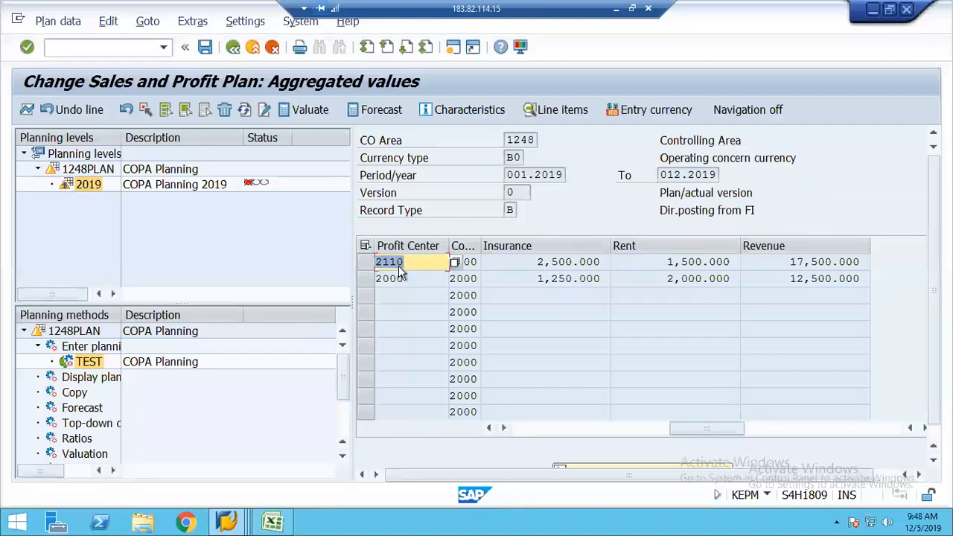
pyautogui.write('DUMMY')
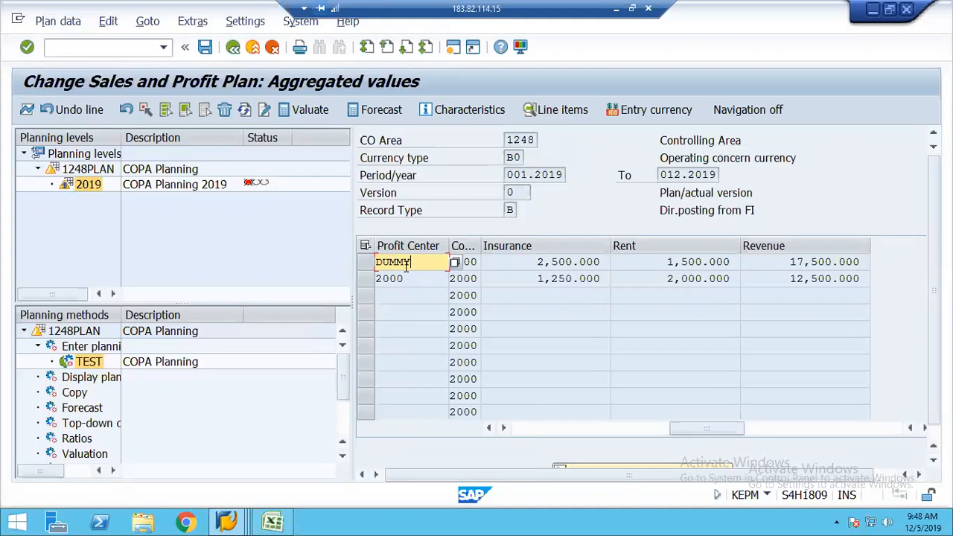
pyautogui.hotkey('ctrl', 's')
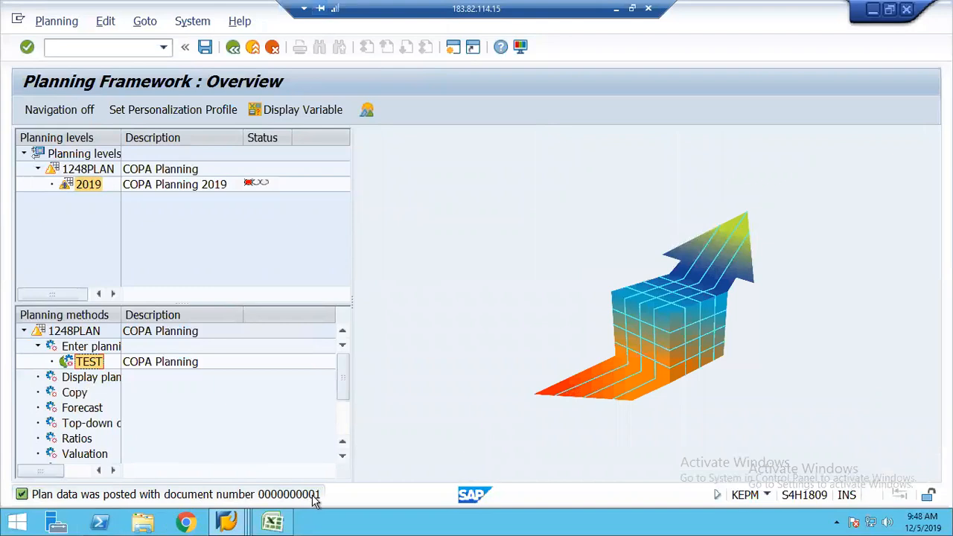
# From the planning window, start transaction KE30 in a new SAP session
pyautogui.click(227, 522)
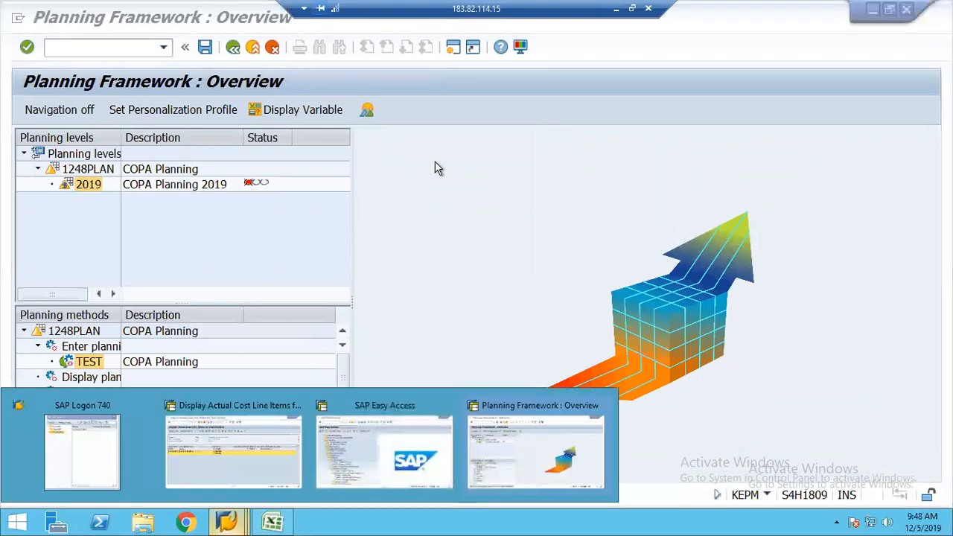
pyautogui.click(438, 185)
pyautogui.click(456, 47)
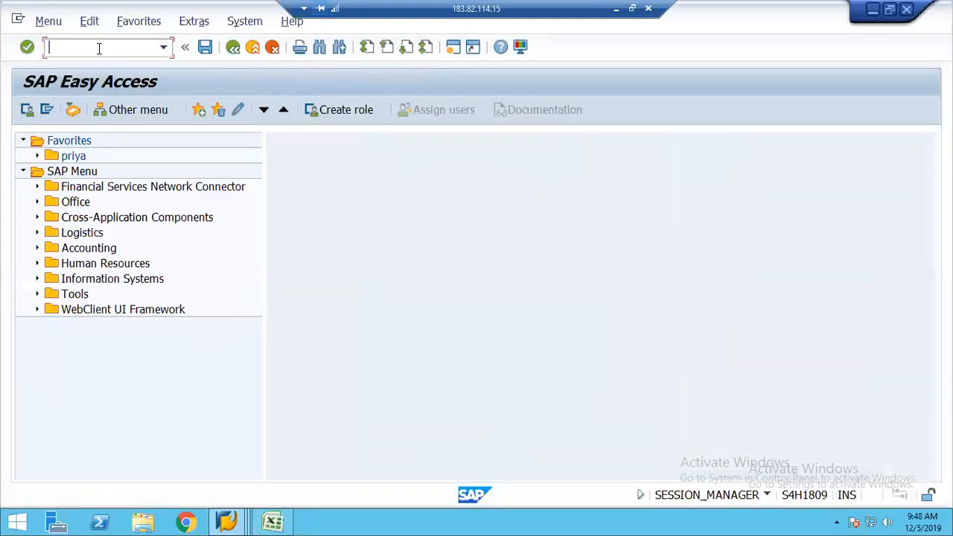
pyautogui.write('ke')
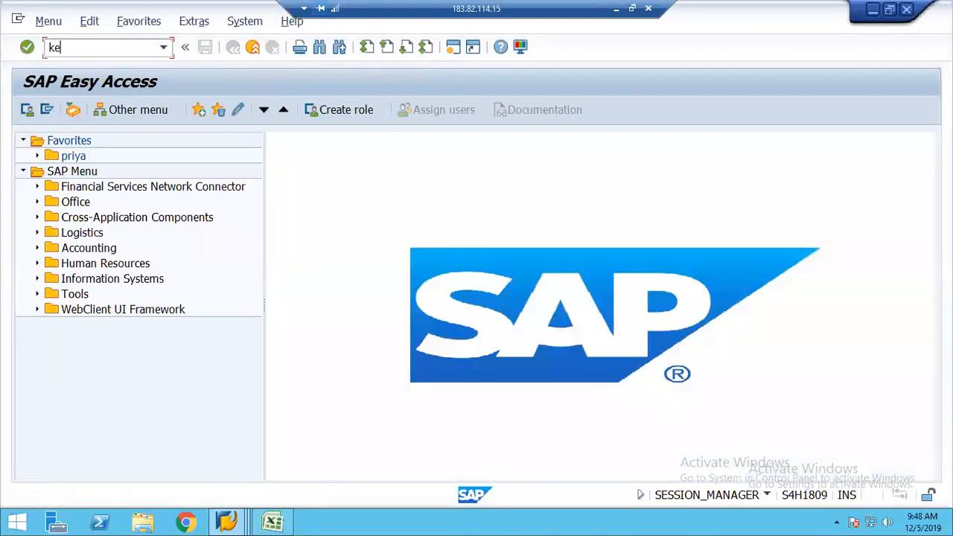
pyautogui.press('Return')
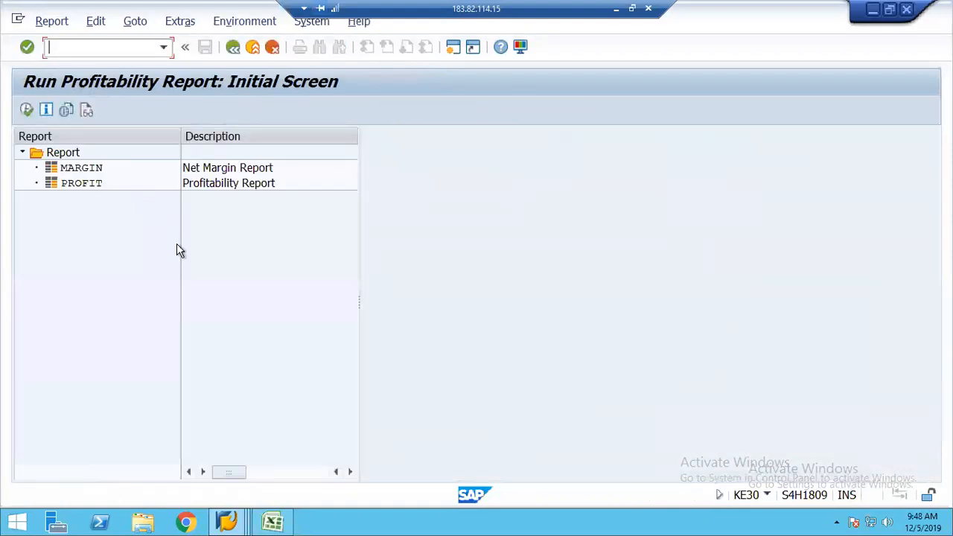
# Run the MARGIN report for fiscal year 2019, period 4, company code 2000
pyautogui.click(77, 171)
pyautogui.doubleClick(77, 170)
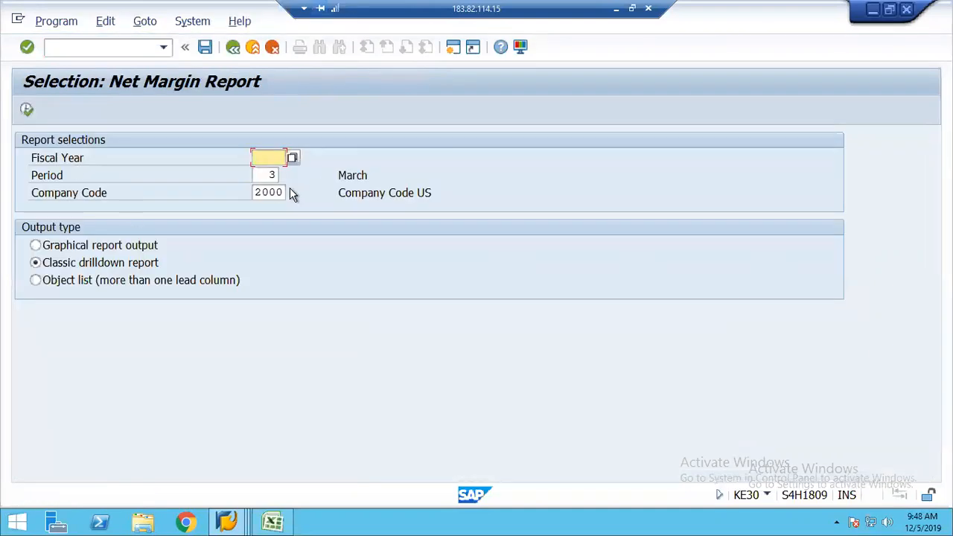
pyautogui.write('2019')
pyautogui.press('Tab')
pyautogui.write('4')
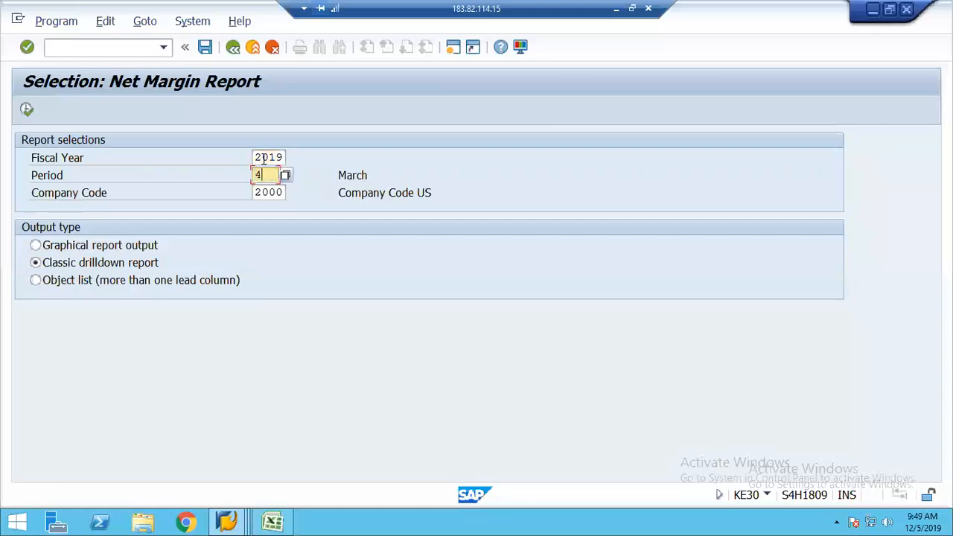
pyautogui.press('Tab')
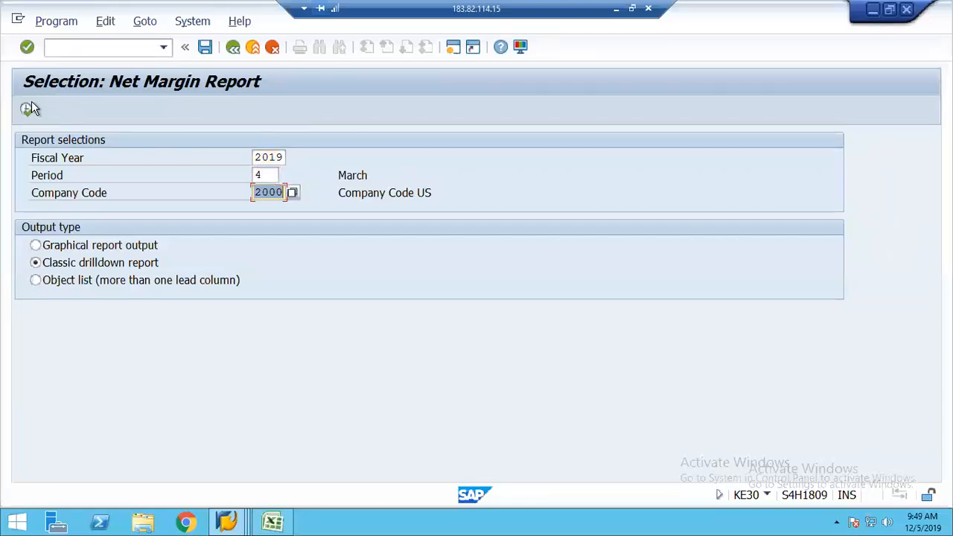
pyautogui.click(27, 112)
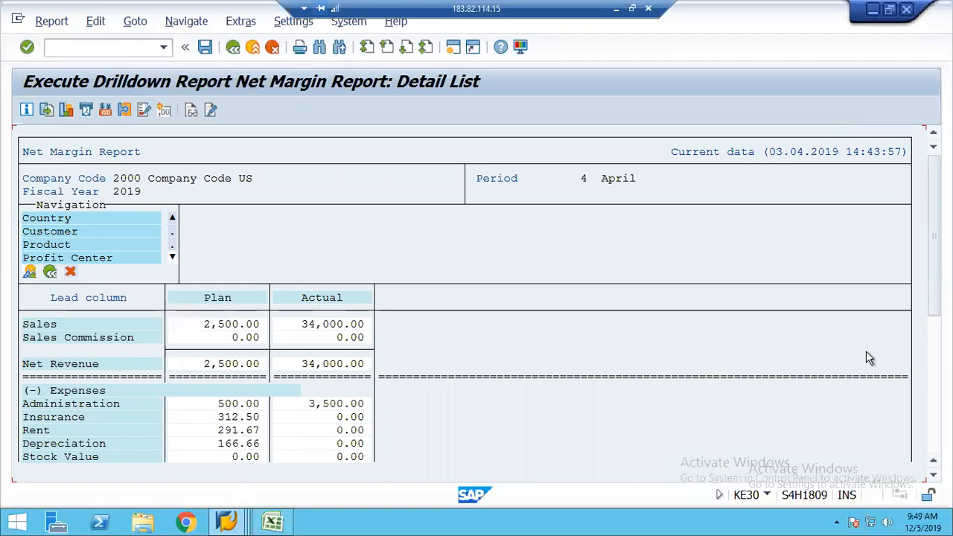
pyautogui.moveTo(934, 235); pyautogui.dragTo(934, 371)
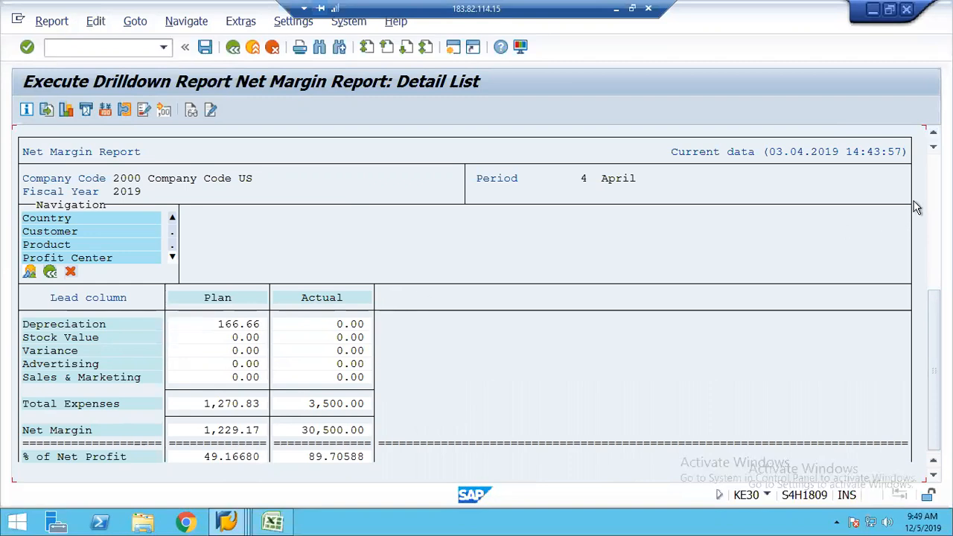
pyautogui.click(934, 179)
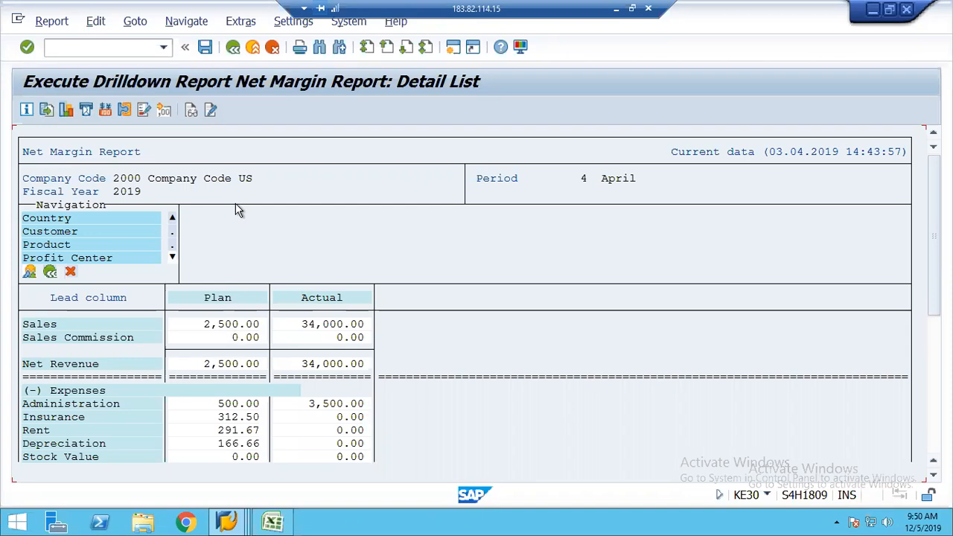
# Drill down by profit center through 2000 PC1 to 1248/DUMMY plan figures, then enter /nex
pyautogui.click(93, 261)
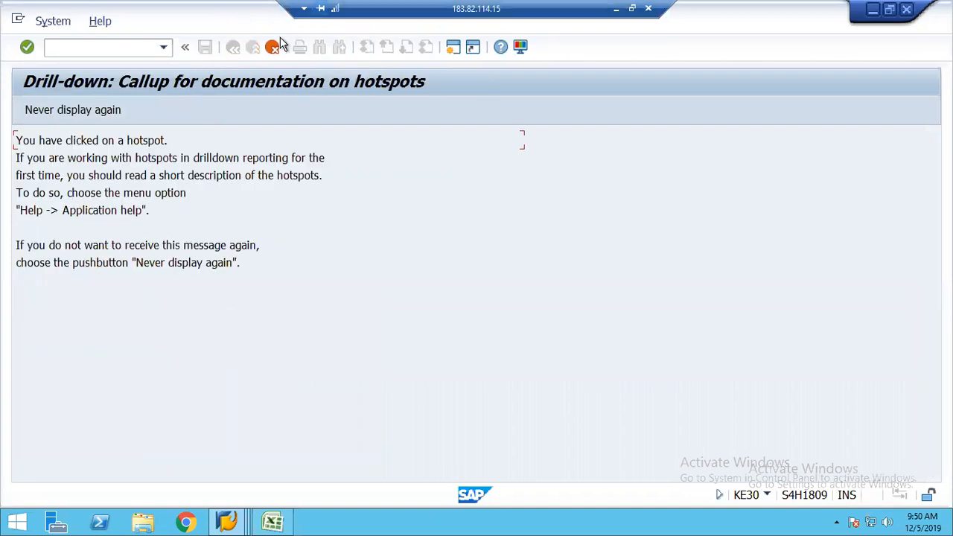
pyautogui.click(272, 48)
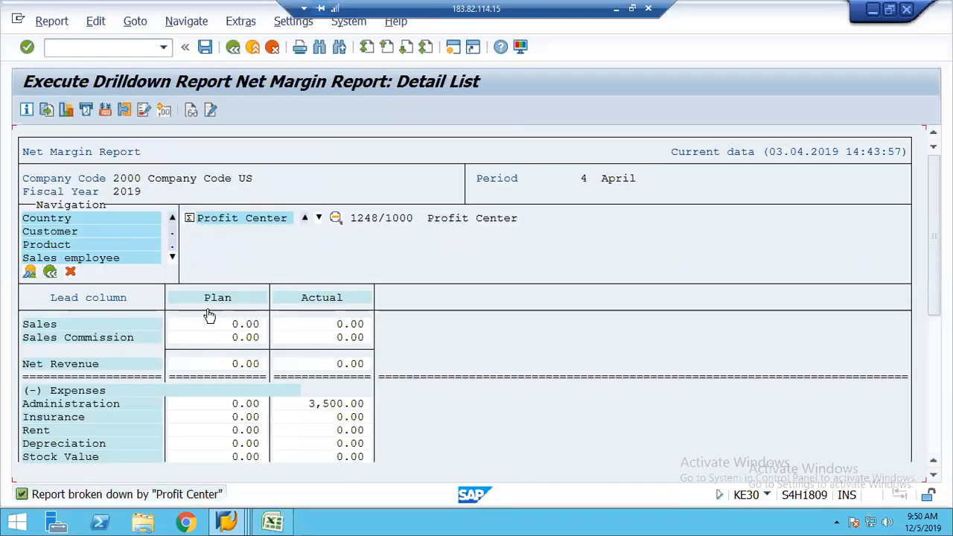
pyautogui.click(318, 219)
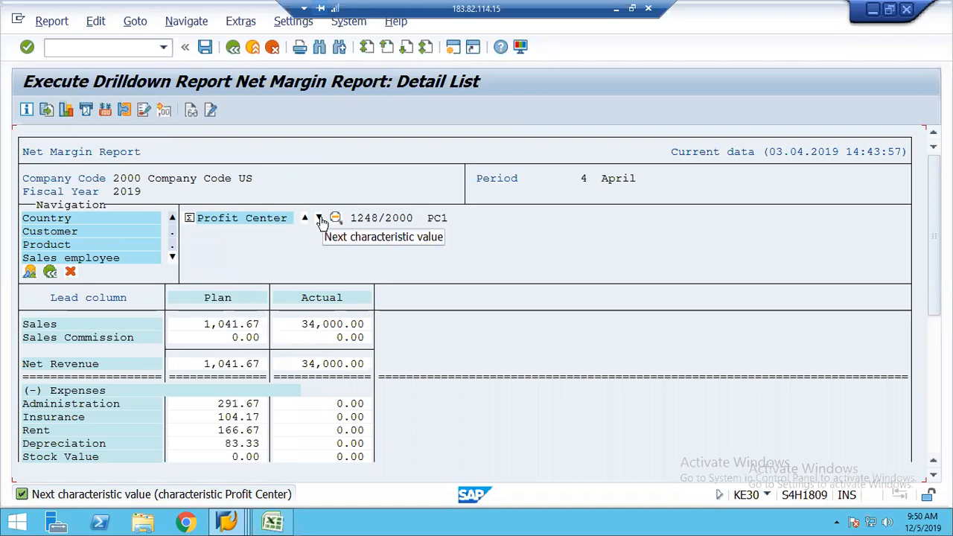
pyautogui.click(320, 219)
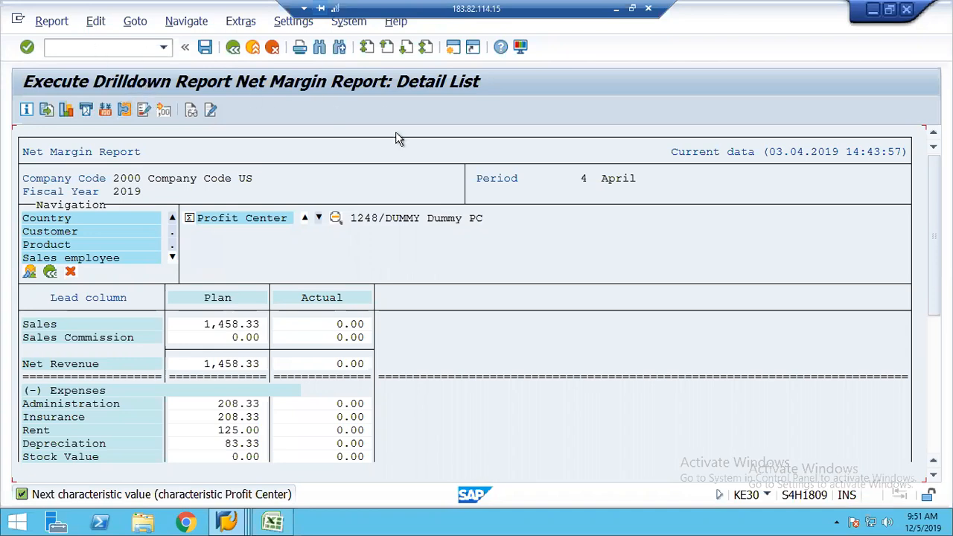
pyautogui.click(71, 50)
pyautogui.write('/nex')
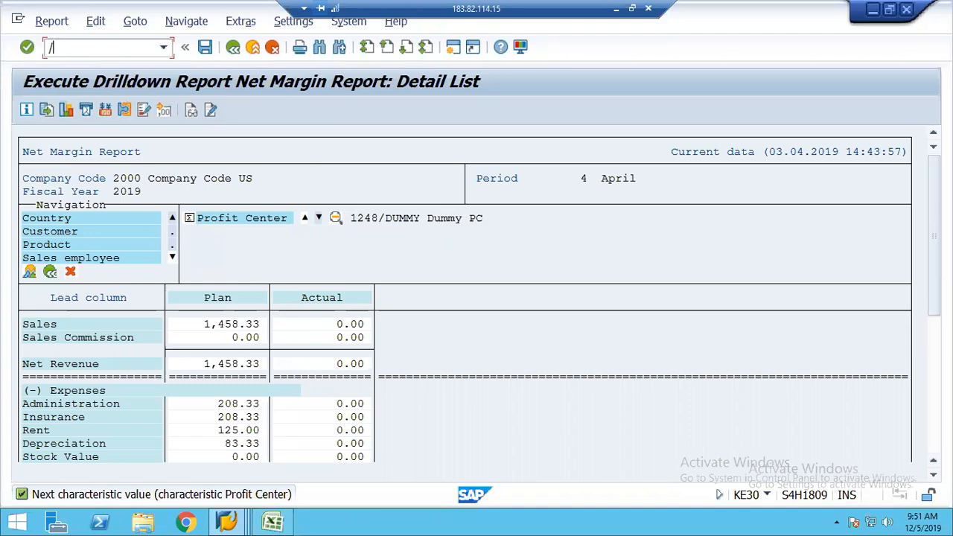